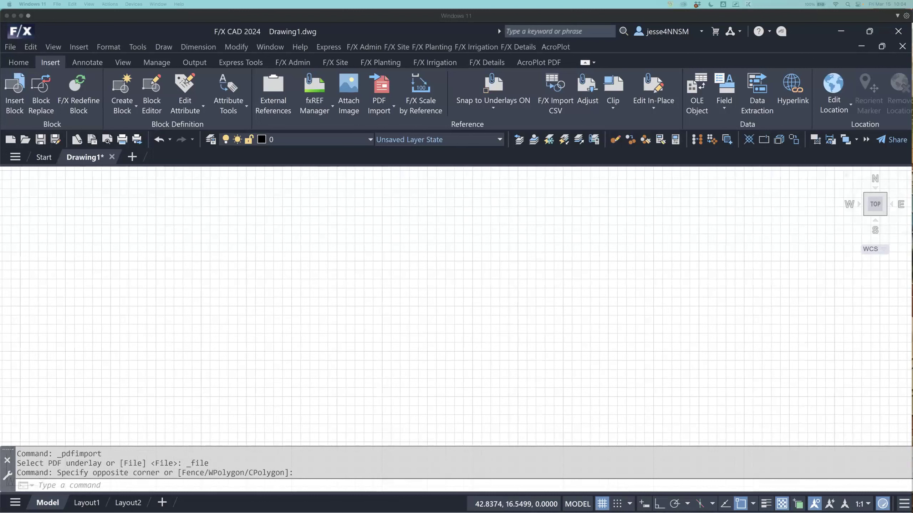
- Create a new drawing from the LAFX-DECIMAL-FEET template
{"action": "left_click", "coordinate": [161, 156]}
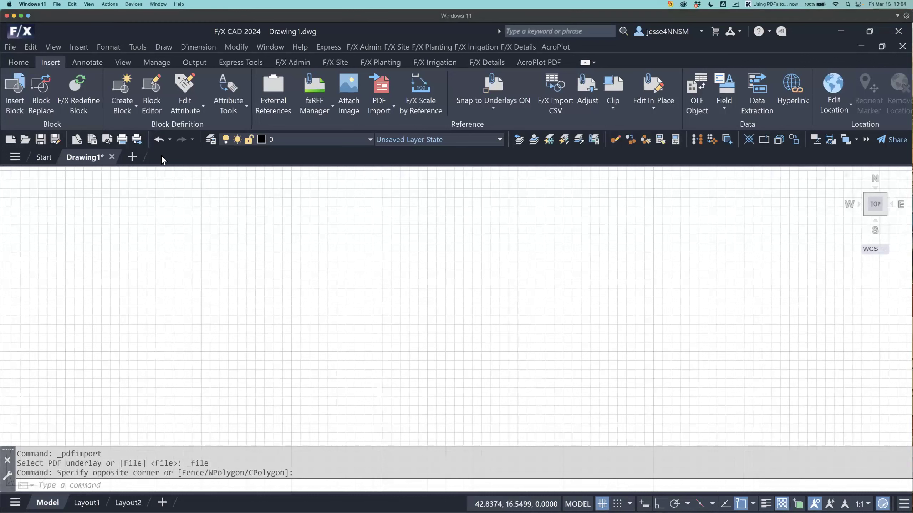
{"action": "left_click", "coordinate": [133, 158]}
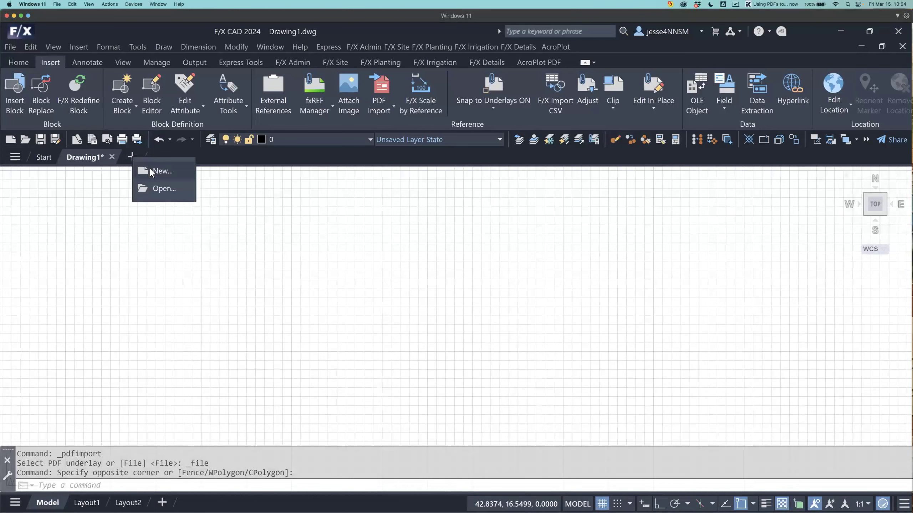
{"action": "left_click", "coordinate": [150, 171]}
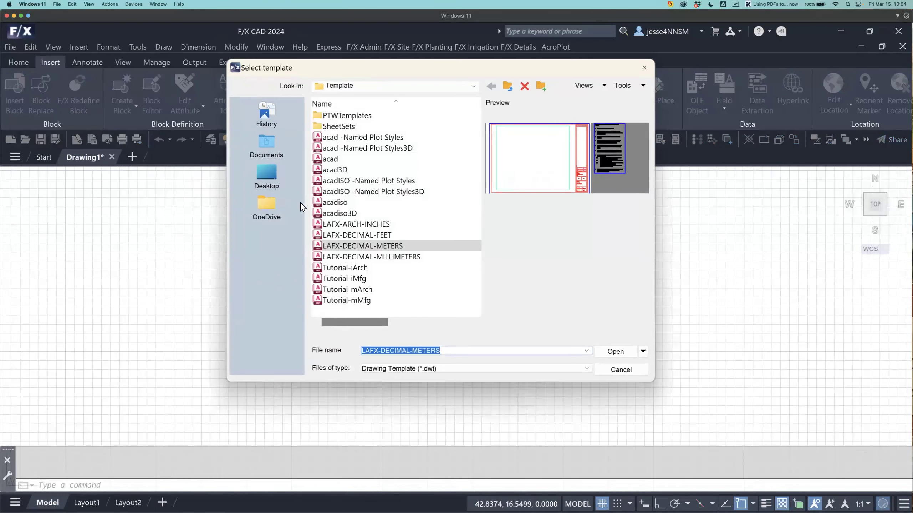
{"action": "left_click", "coordinate": [404, 237]}
{"action": "left_click", "coordinate": [615, 352]}
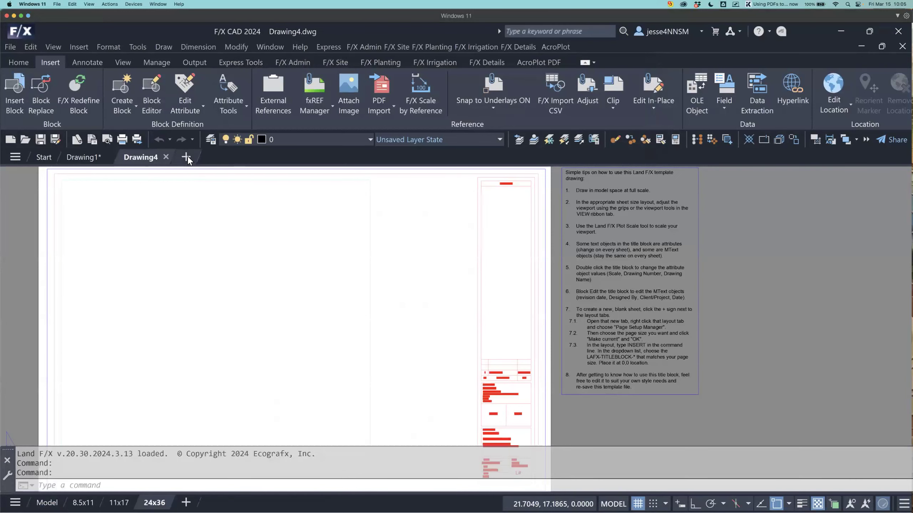
- Create another new drawing from the LAFX-DECIMAL-METERS template
{"action": "left_click", "coordinate": [186, 157]}
{"action": "left_click", "coordinate": [221, 172]}
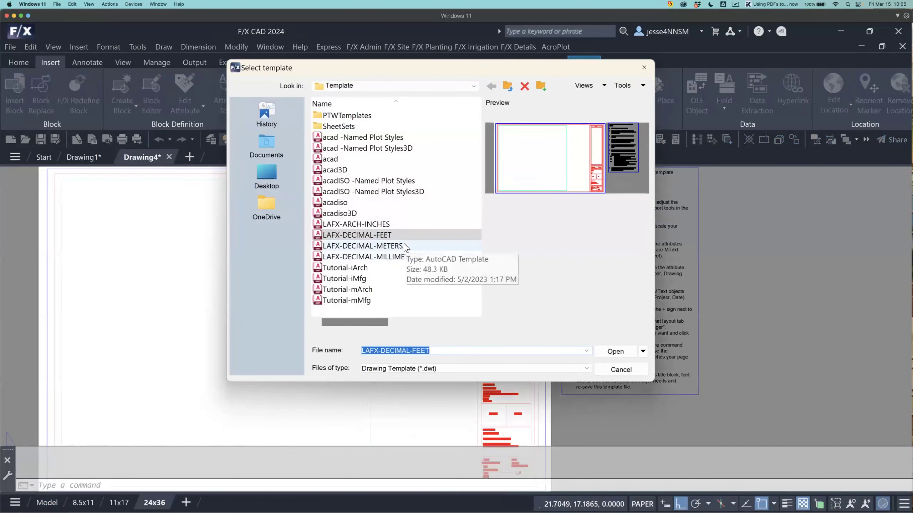
{"action": "left_click", "coordinate": [410, 246]}
{"action": "left_click", "coordinate": [616, 351]}
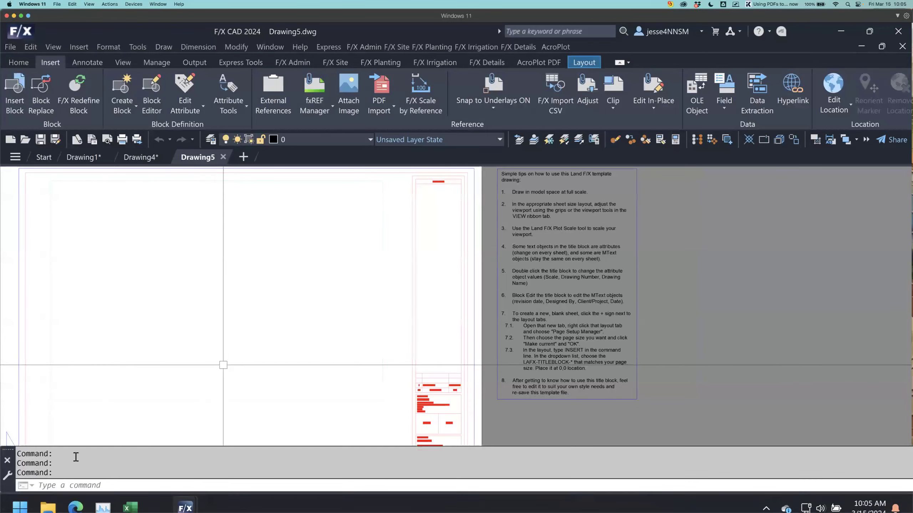
- Switch the metric drawing to model space and save it in Working Files as Project Name-PDF Base-Underlay.dwg
{"action": "left_click", "coordinate": [48, 503]}
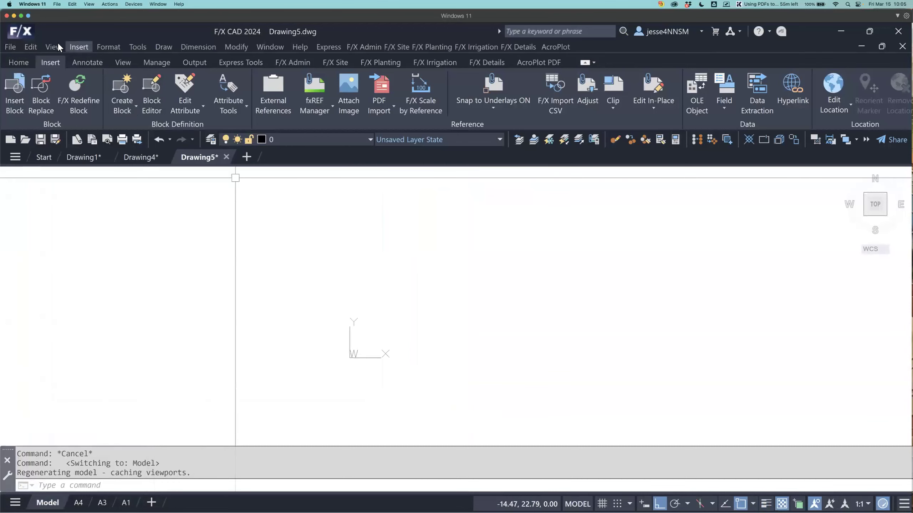
{"action": "left_click", "coordinate": [28, 33]}
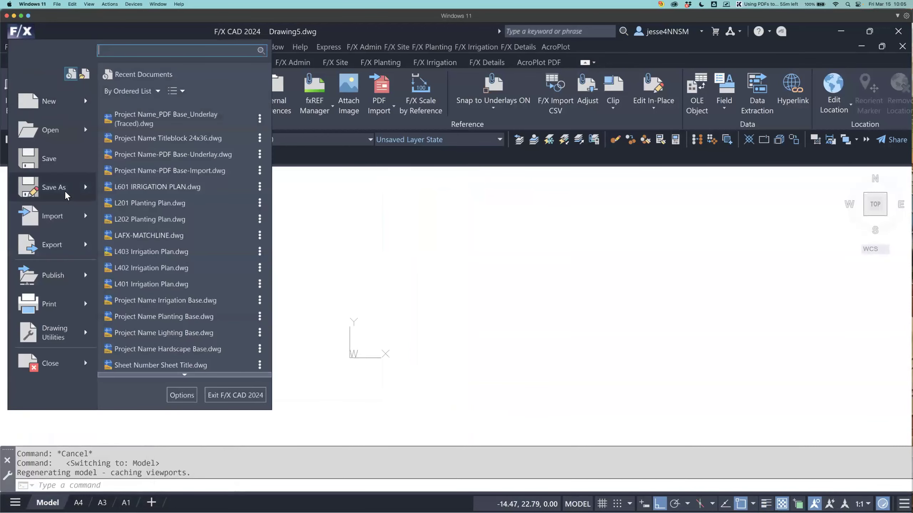
{"action": "key", "text": "Escape"}
{"action": "key", "text": "ctrl+shift+s"}
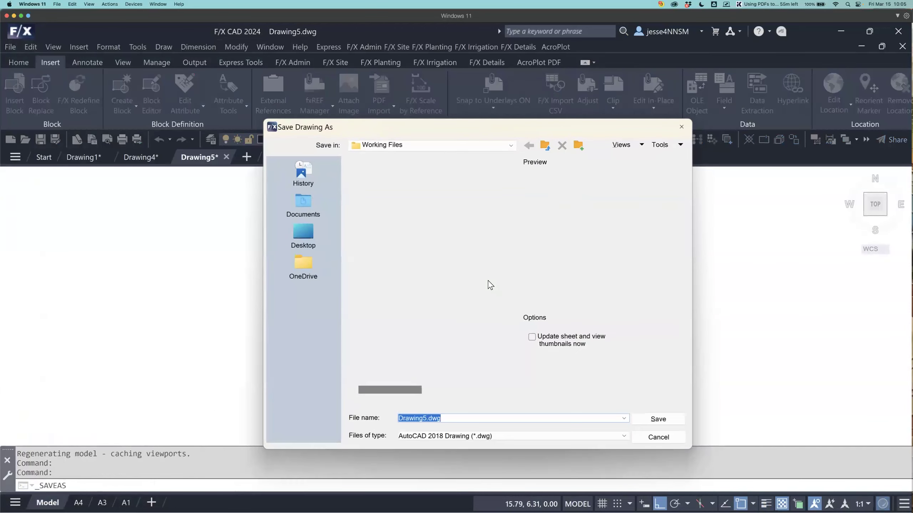
{"action": "left_click", "coordinate": [425, 419]}
{"action": "left_click_drag", "start_coordinate": [425, 419], "coordinate": [391, 419]}
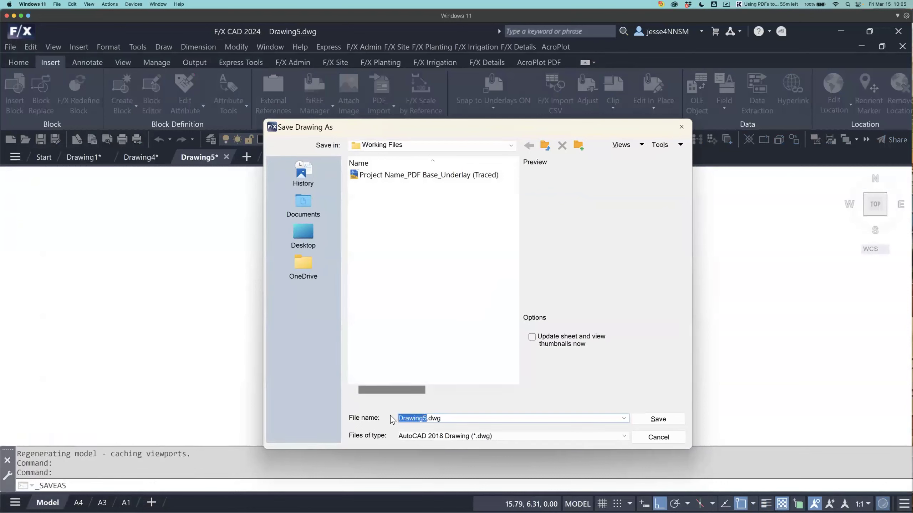
{"action": "type", "text": "Project Name-PDF Base"}
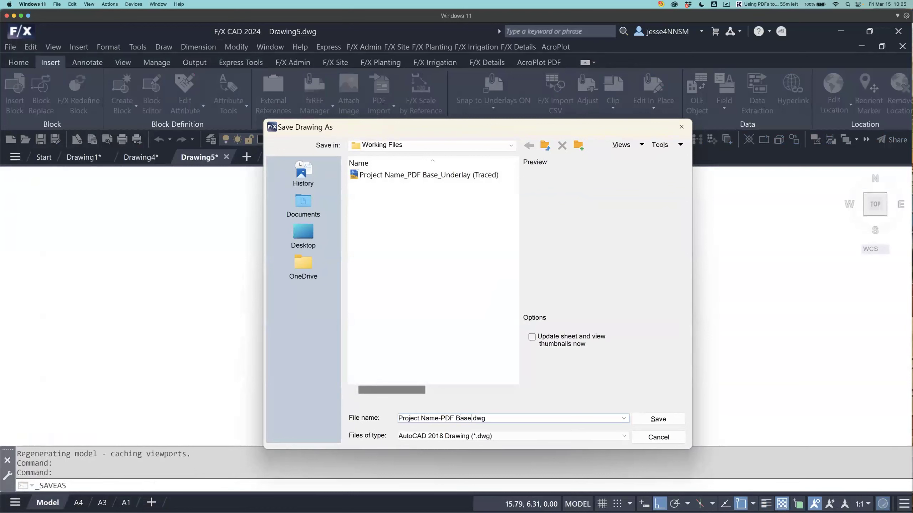
{"action": "type", "text": "-"}
{"action": "type", "text": "Im"}
{"action": "key", "text": "BackSpace"}
{"action": "key", "text": "BackSpace"}
{"action": "type", "text": "Underlay"}
{"action": "left_click", "coordinate": [655, 417]}
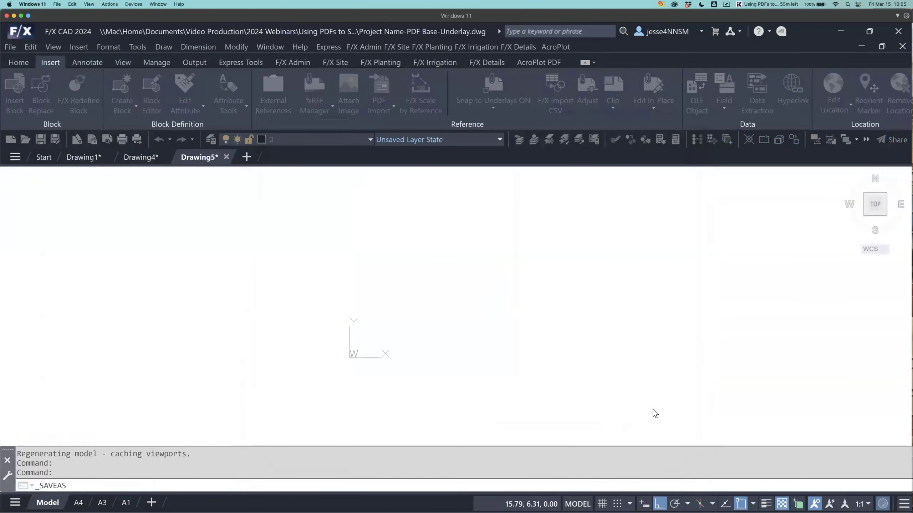
- Switch Drawing4 to model space and save it in Working Files as Project Name-PDF-Base-Import.dwg
{"action": "left_click", "coordinate": [133, 157]}
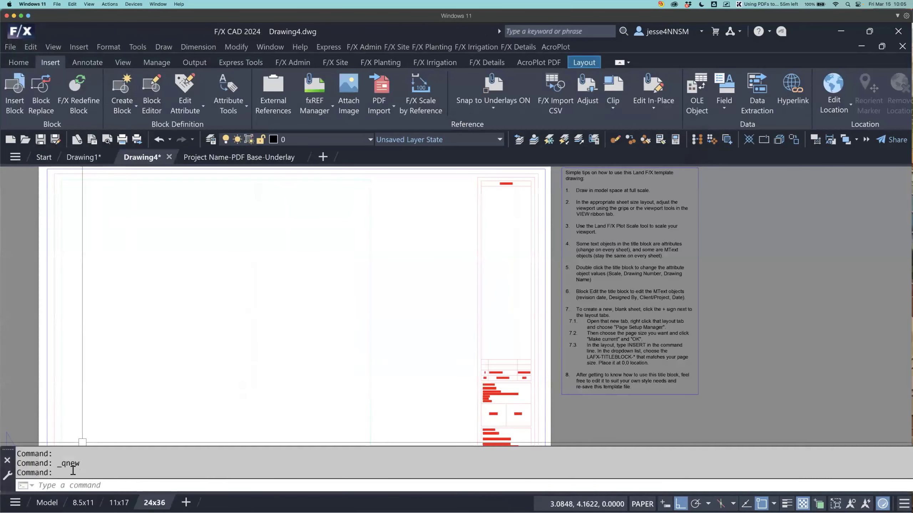
{"action": "left_click", "coordinate": [48, 502]}
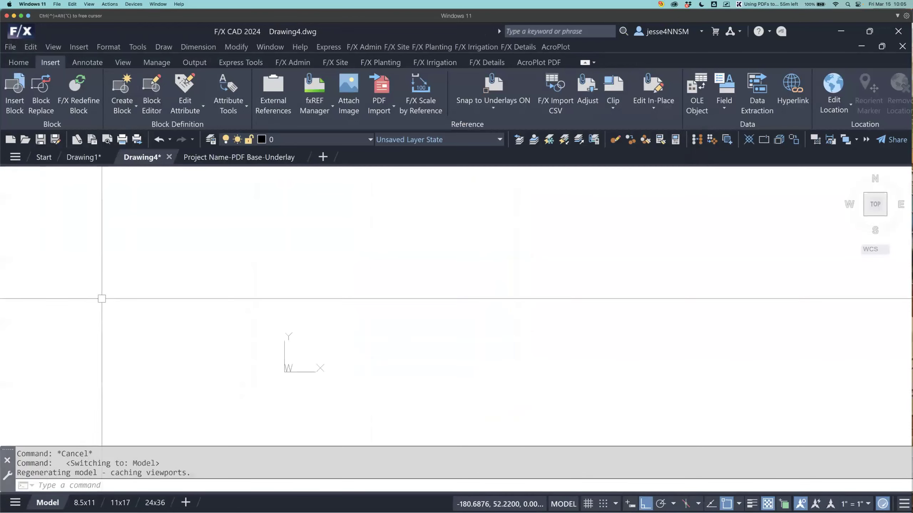
{"action": "left_click", "coordinate": [27, 33]}
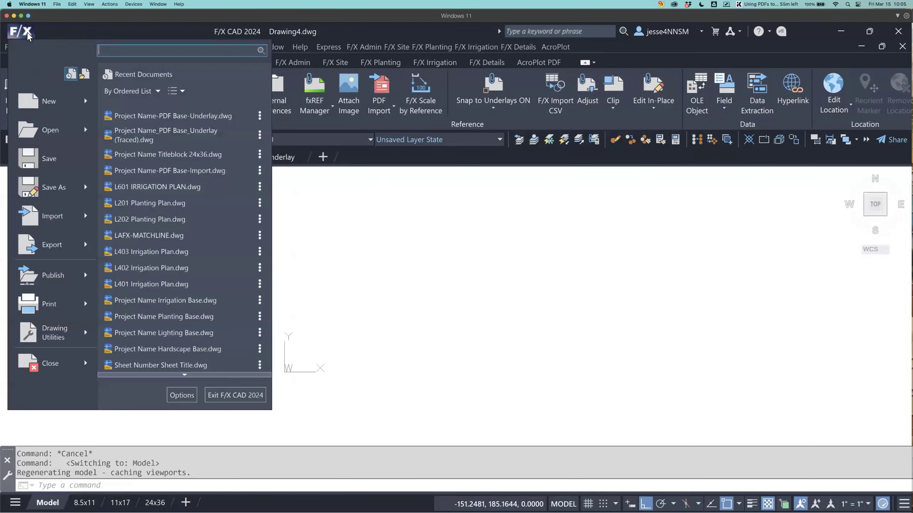
{"action": "left_click", "coordinate": [62, 186]}
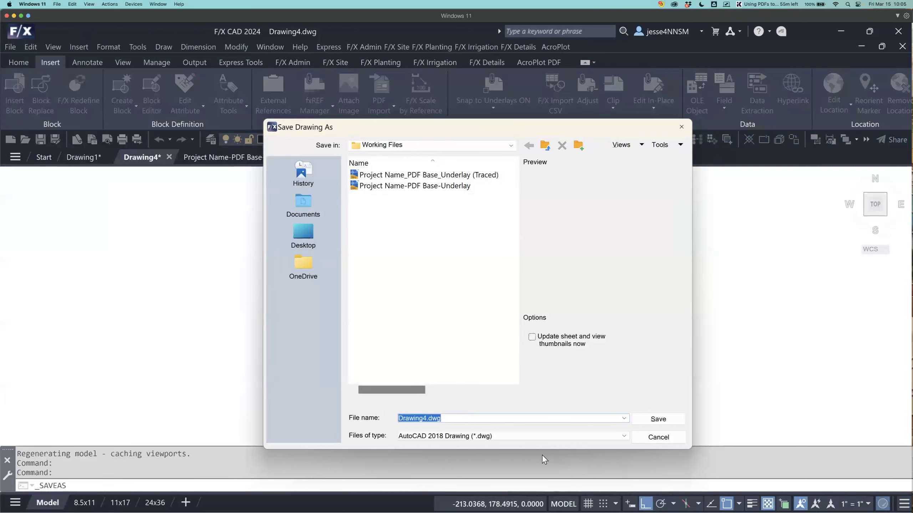
{"action": "left_click", "coordinate": [426, 418]}
{"action": "left_click_drag", "start_coordinate": [426, 419], "coordinate": [391, 417]}
{"action": "left_click", "coordinate": [427, 419]}
{"action": "key", "text": "BackSpace"}
{"action": "key", "text": "BackSpace"}
{"action": "key", "text": "BackSpace"}
{"action": "key", "text": "BackSpace"}
{"action": "key", "text": "BackSpace"}
{"action": "key", "text": "BackSpace"}
{"action": "key", "text": "BackSpace"}
{"action": "key", "text": "BackSpace"}
{"action": "type", "text": "Project Name-PDF-Base-Import"}
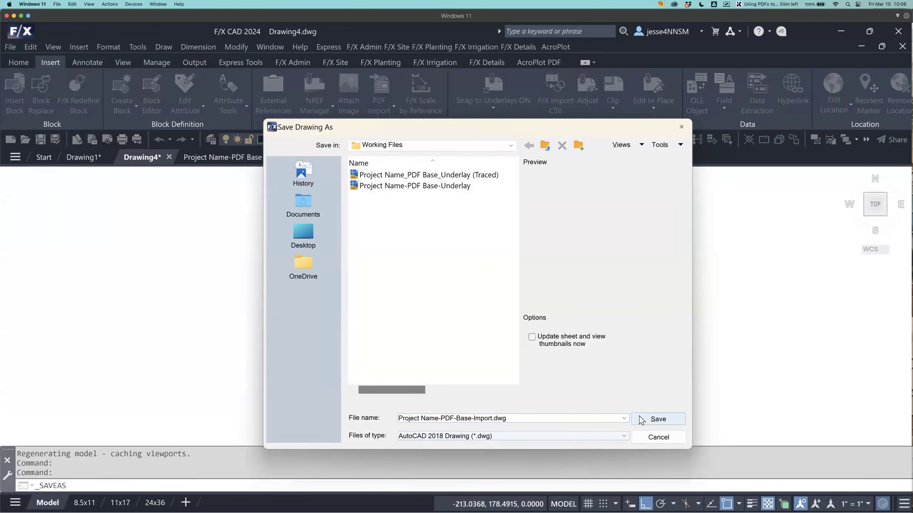
{"action": "left_click", "coordinate": [640, 419]}
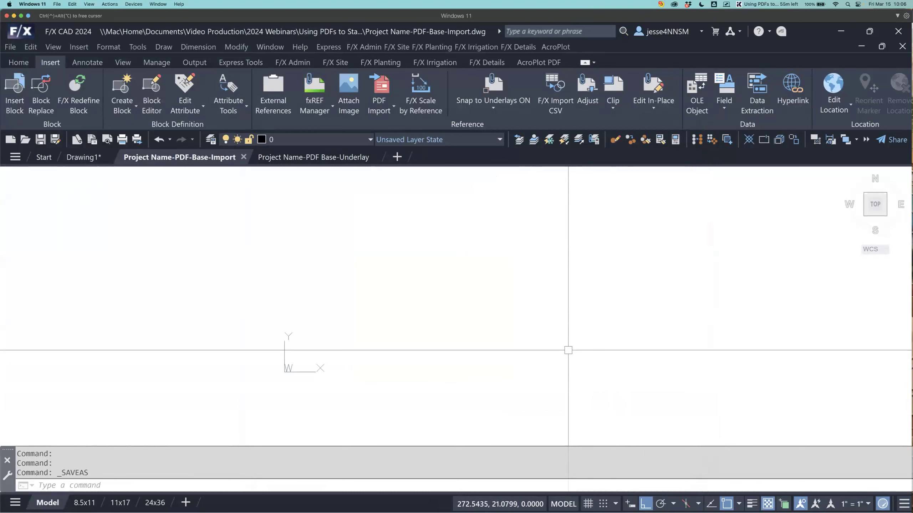
- Check the drawing units of the Project Name-PDF-Base-Import drawing
{"action": "type", "text": "UN"}
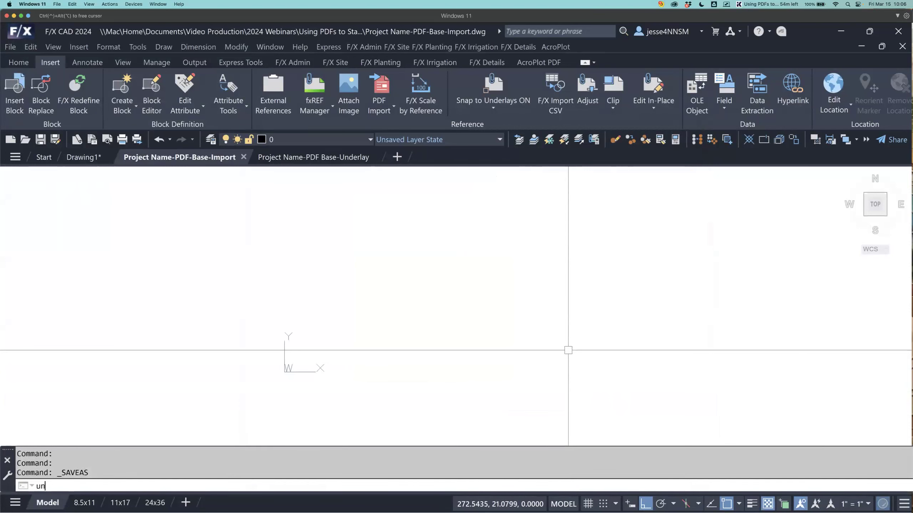
{"action": "key", "text": "Return"}
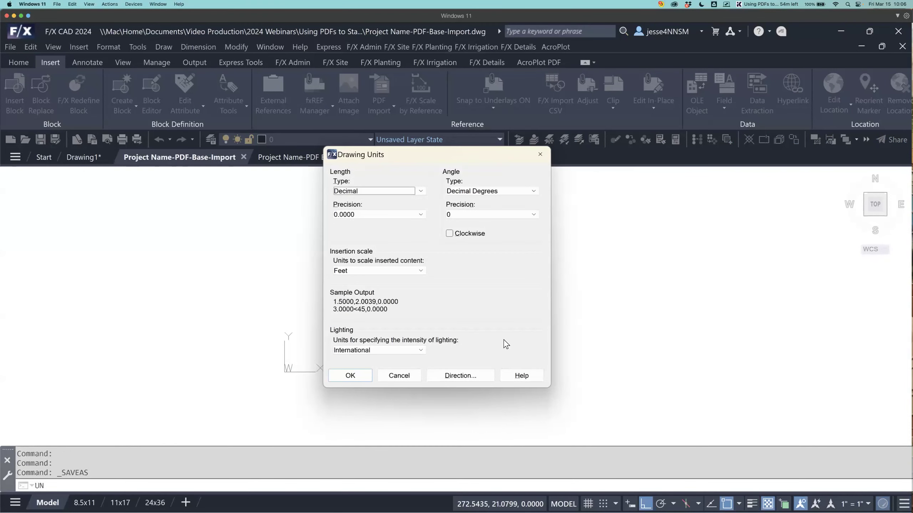
{"action": "left_click", "coordinate": [351, 376]}
- Check the drawing units of the Project Name-PDF Base-Underlay drawing
{"action": "left_click", "coordinate": [323, 158]}
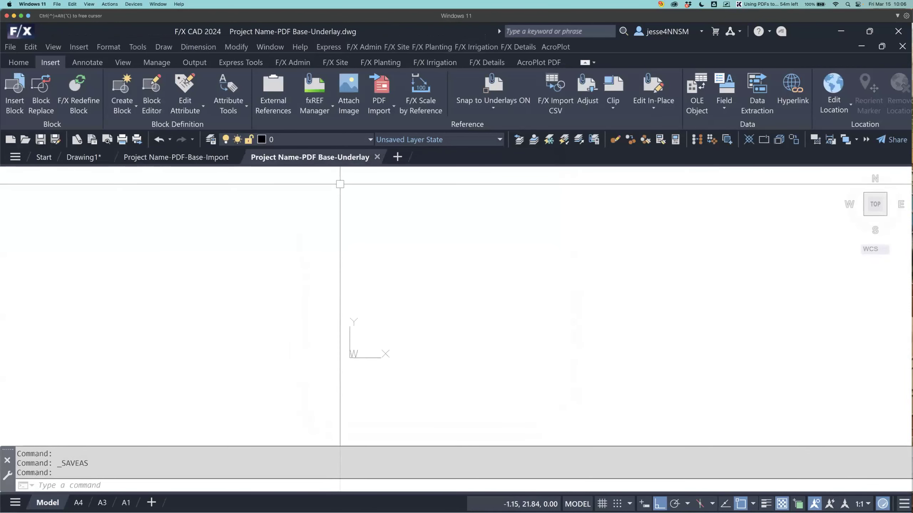
{"action": "type", "text": "un"}
{"action": "key", "text": "space"}
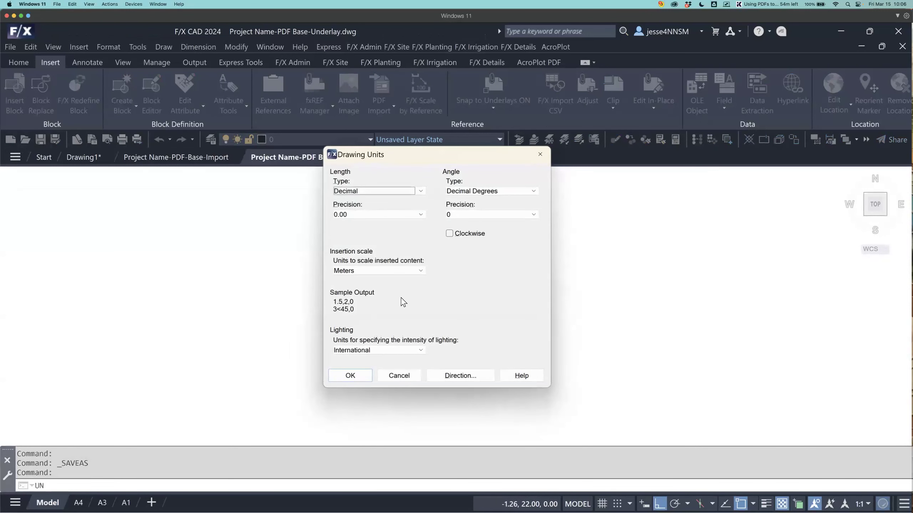
{"action": "left_click", "coordinate": [402, 376]}
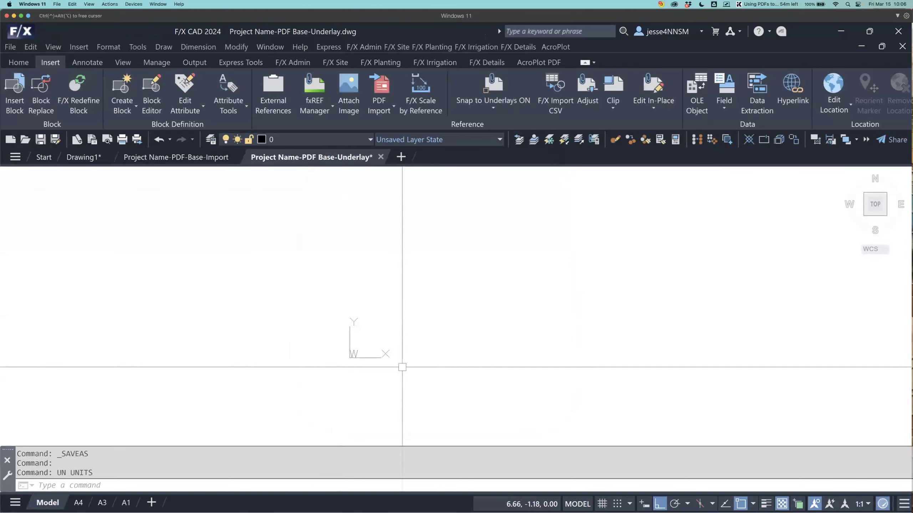
- In the Project Name-PDF-Base-Import drawing, create a layer named Z-PDF and make it current
{"action": "left_click", "coordinate": [209, 159]}
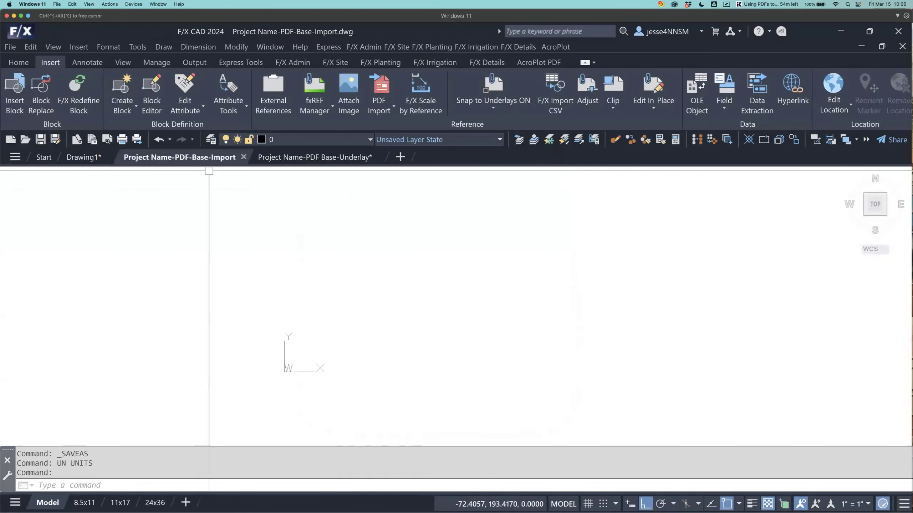
{"action": "type", "text": "la"}
{"action": "key", "text": "Return"}
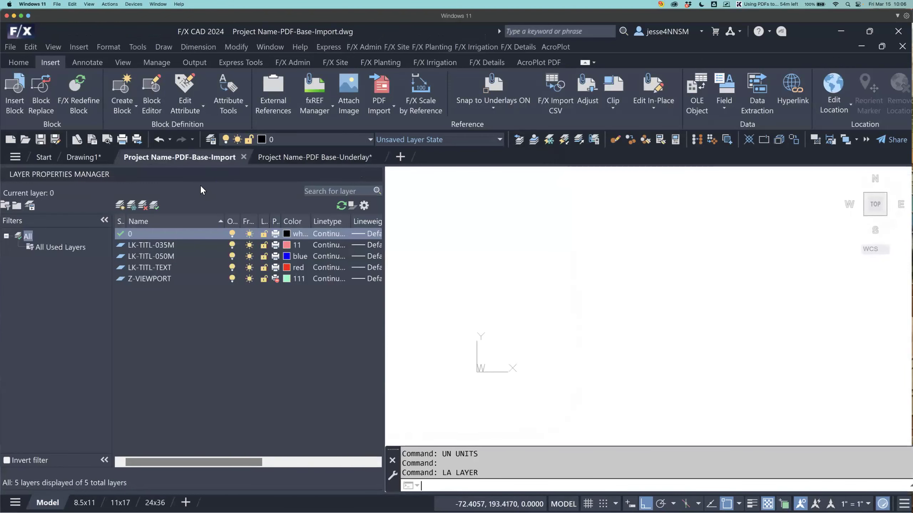
{"action": "left_click", "coordinate": [120, 206]}
{"action": "type", "text": "Z-PDF"}
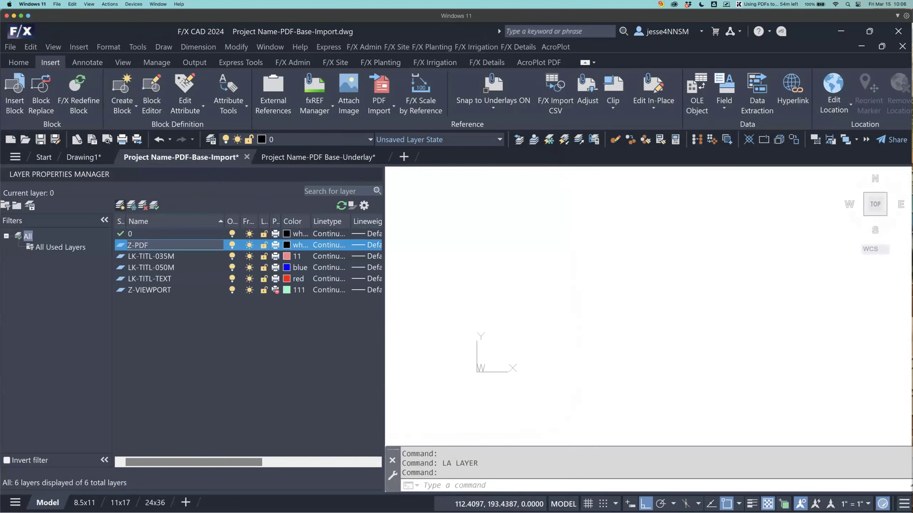
{"action": "left_click", "coordinate": [178, 254]}
{"action": "double_click", "coordinate": [178, 245]}
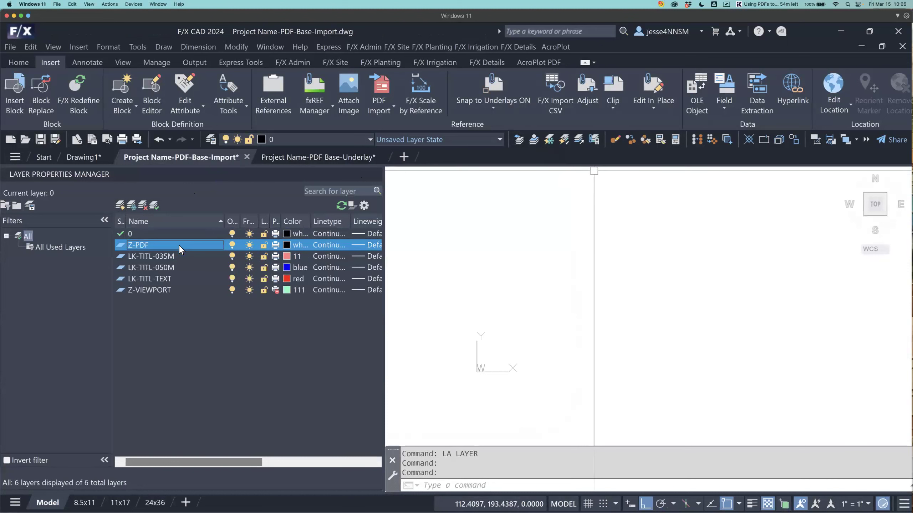
- Create a layer named Z-PDF in the Project Name-PDF Base-Underlay drawing
{"action": "left_click", "coordinate": [285, 158]}
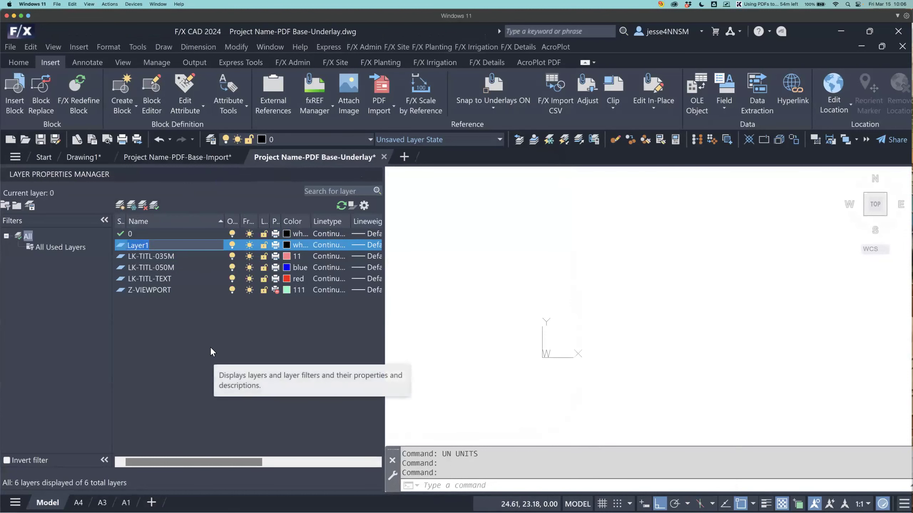
{"action": "type", "text": "Z-PDF"}
{"action": "key", "text": "Return"}
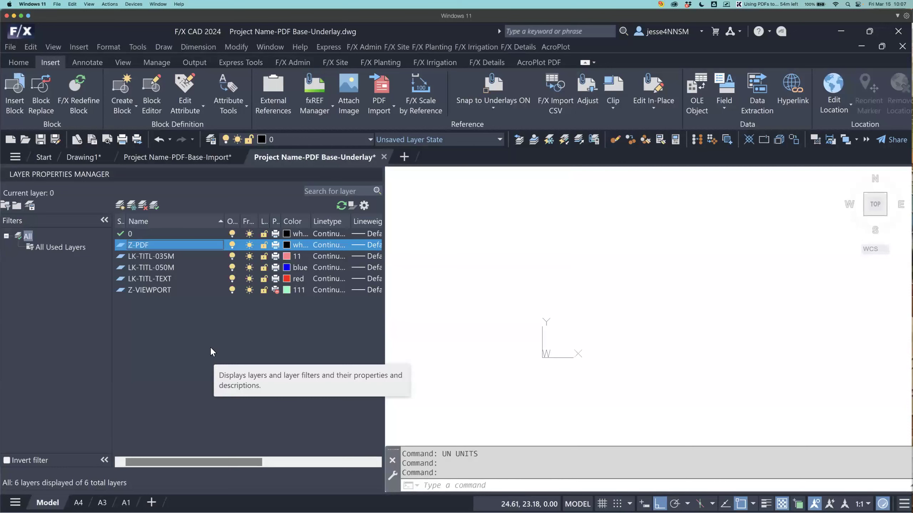
- Return to the Project Name-PDF-Base-Import drawing and close the layer manager
{"action": "left_click", "coordinate": [194, 159]}
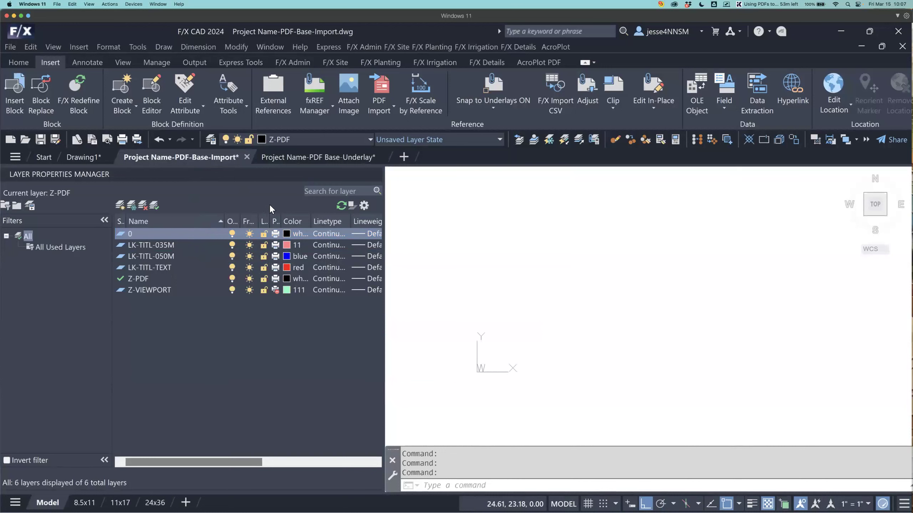
{"action": "right_click", "coordinate": [271, 176]}
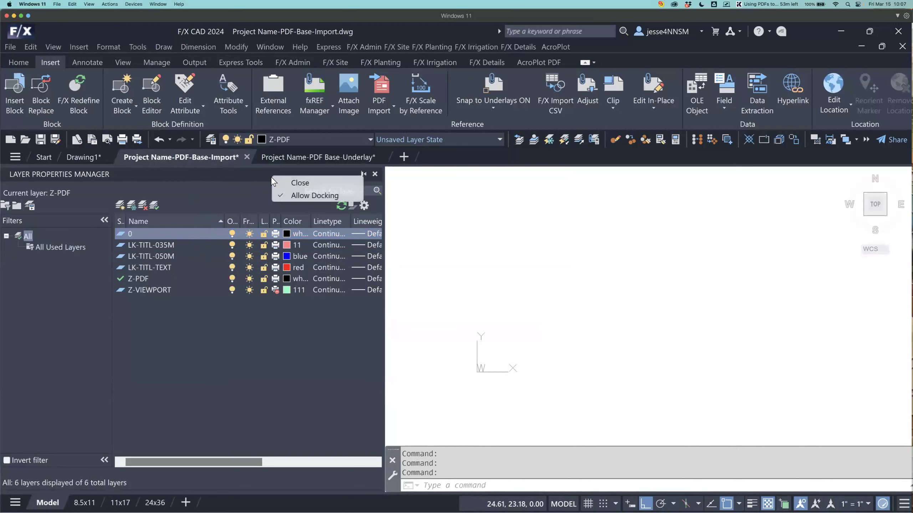
{"action": "left_click", "coordinate": [303, 184]}
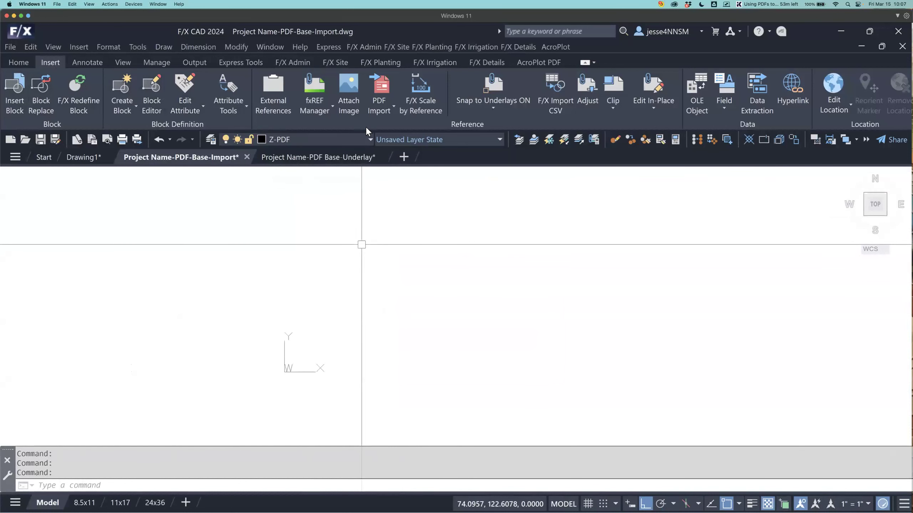
- Look over the available PDF import and underlay commands, and switch to the Project Name-PDF Base-Underlay drawing
{"action": "left_click", "coordinate": [379, 112]}
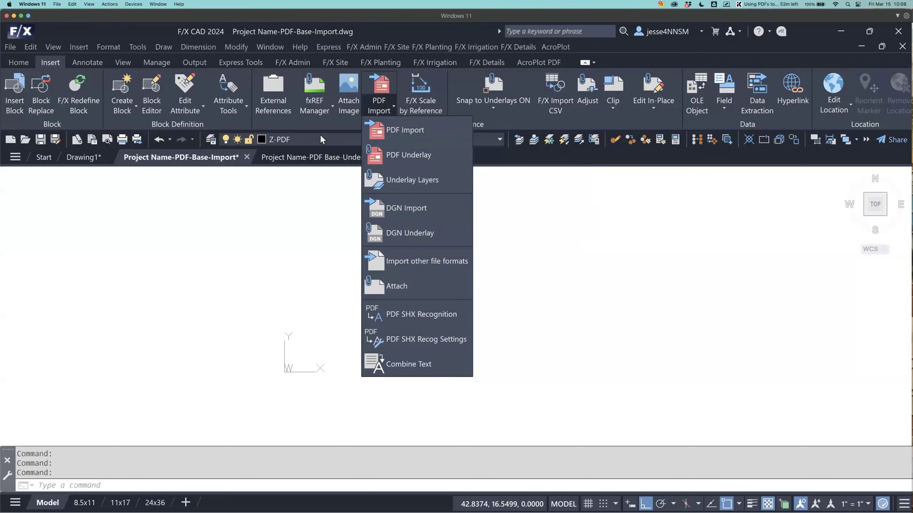
{"action": "left_click", "coordinate": [311, 162]}
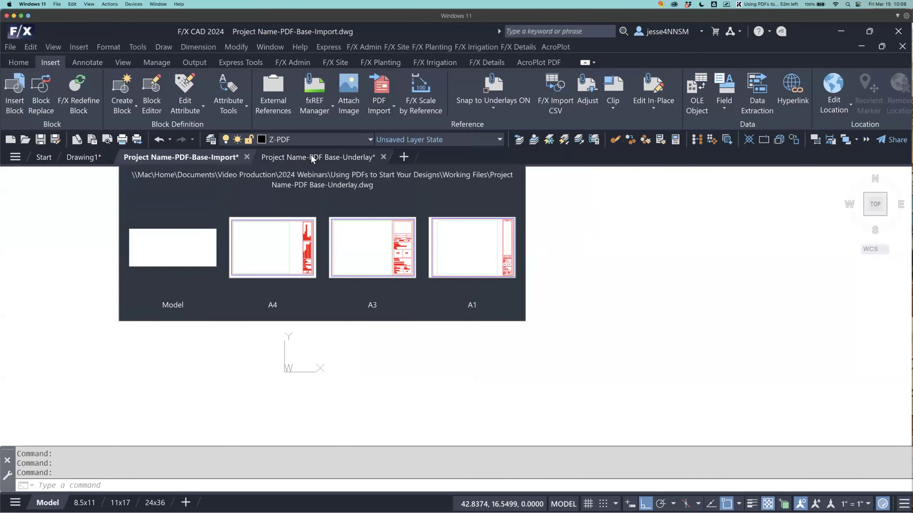
{"action": "left_click", "coordinate": [313, 160]}
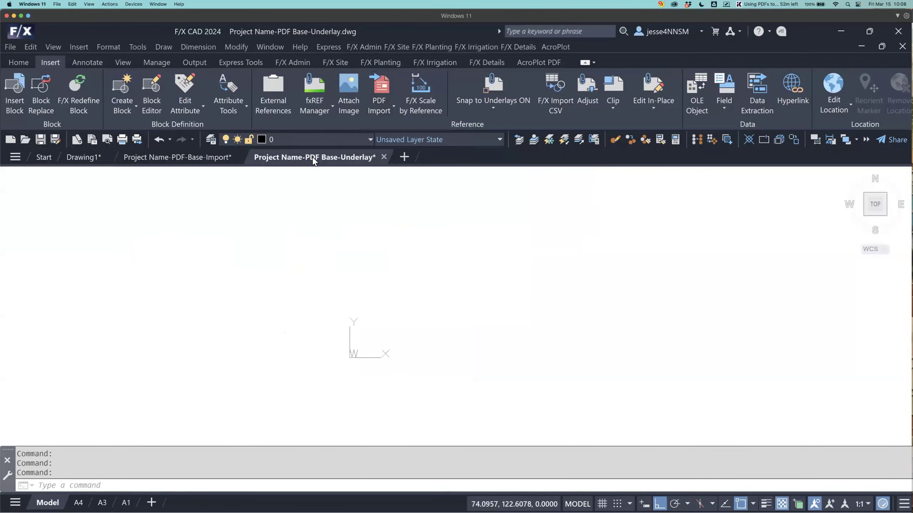
- Make Z-PDF the current layer in the Project Name-PDF Base-Underlay drawing and close the layer manager
{"action": "type", "text": "la"}
{"action": "key", "text": "Return"}
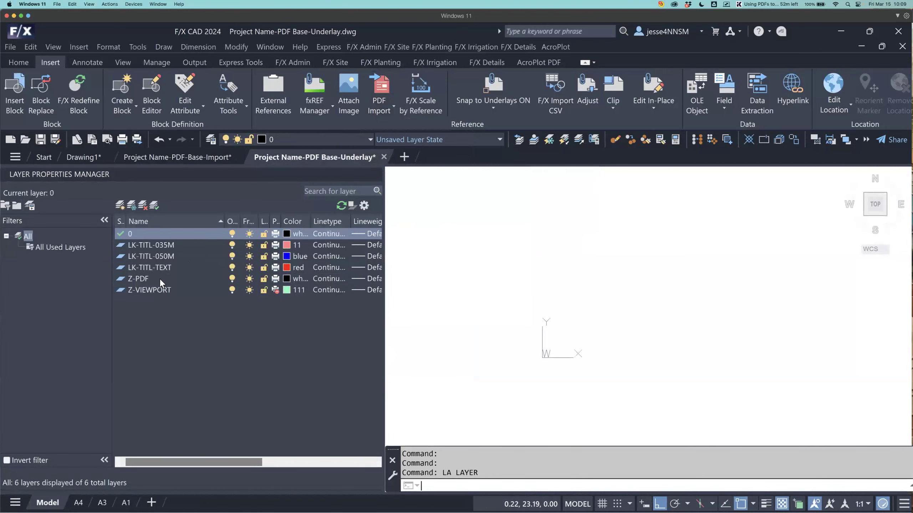
{"action": "double_click", "coordinate": [159, 279]}
{"action": "right_click", "coordinate": [175, 176]}
{"action": "left_click", "coordinate": [201, 179]}
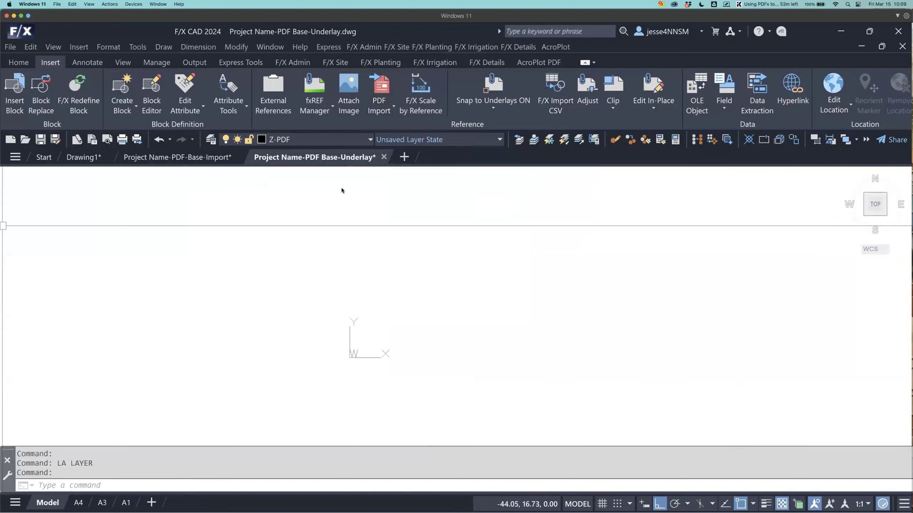
- Attach the PDF Underlay Example file as a relative-path underlay at insertion point 0,0,0 with scale 1 and rotation 0
{"action": "left_click", "coordinate": [378, 112]}
{"action": "left_click", "coordinate": [428, 156]}
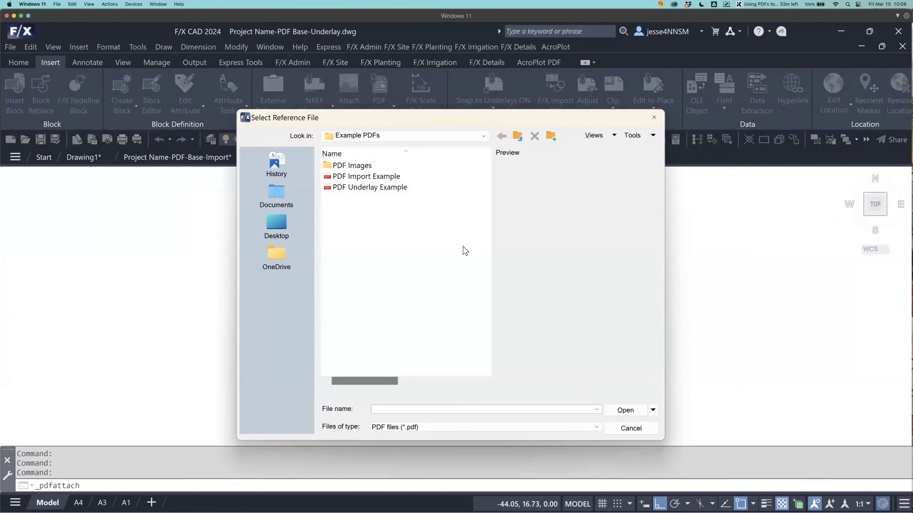
{"action": "left_click", "coordinate": [392, 188]}
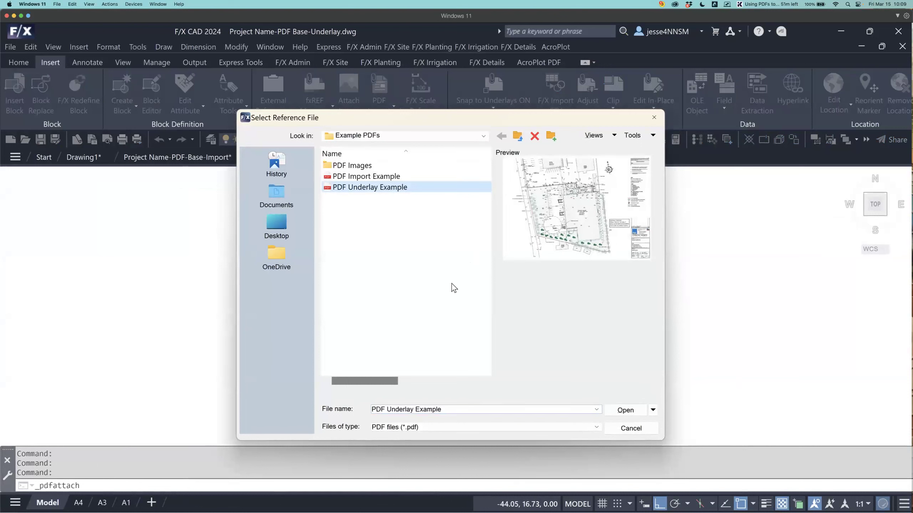
{"action": "left_click", "coordinate": [626, 410]}
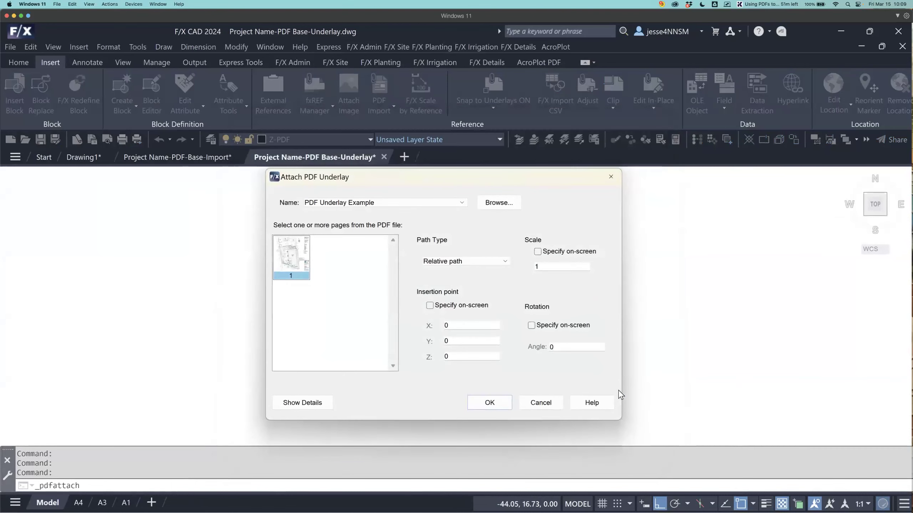
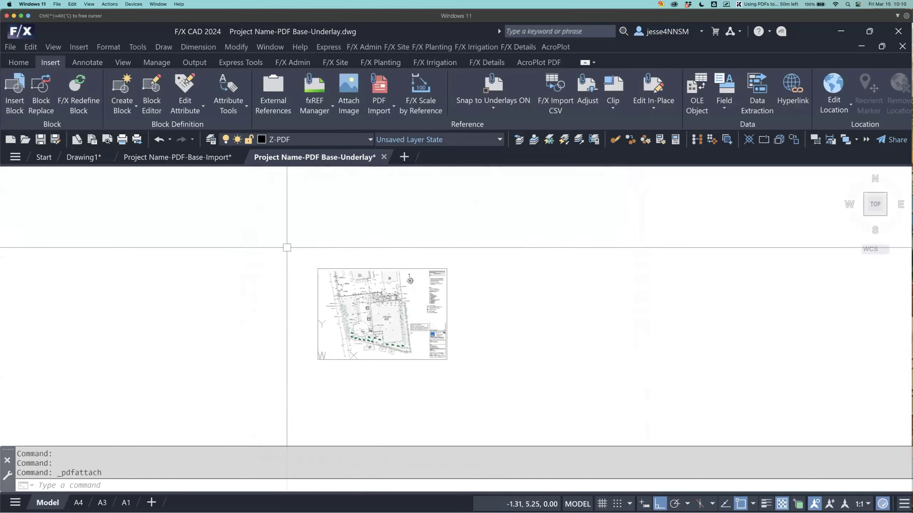
- In the Project Name-PDF-Base-Import drawing, import page 1 of PDF Import Example at scale 1 onto the current layer
{"action": "left_click", "coordinate": [174, 159]}
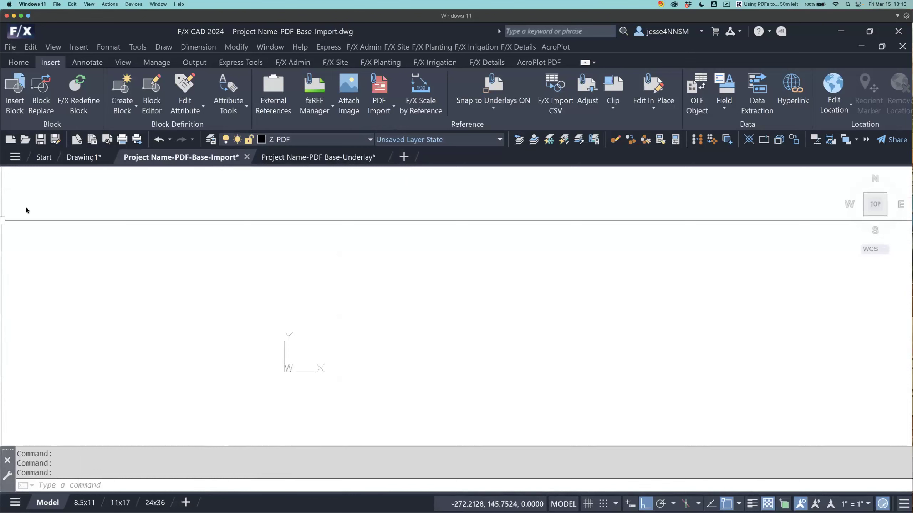
{"action": "left_click", "coordinate": [378, 108]}
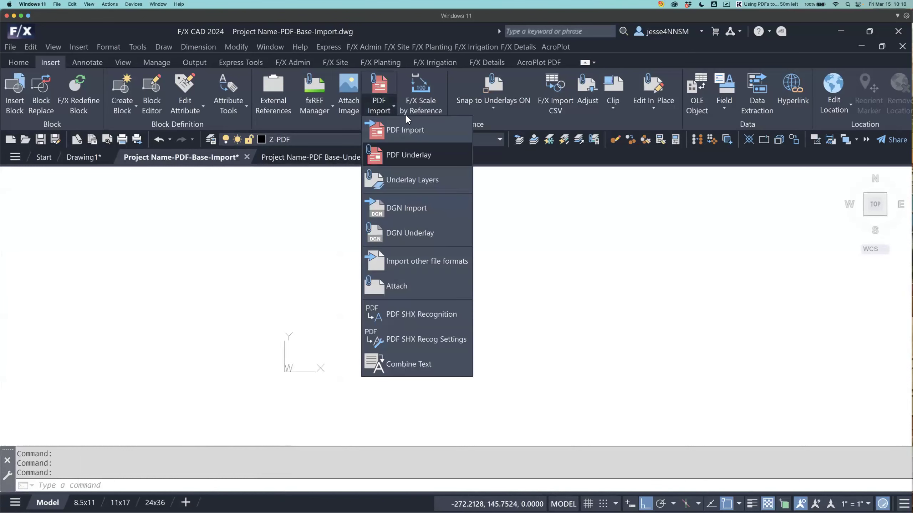
{"action": "left_click", "coordinate": [432, 130]}
{"action": "left_click", "coordinate": [413, 166]}
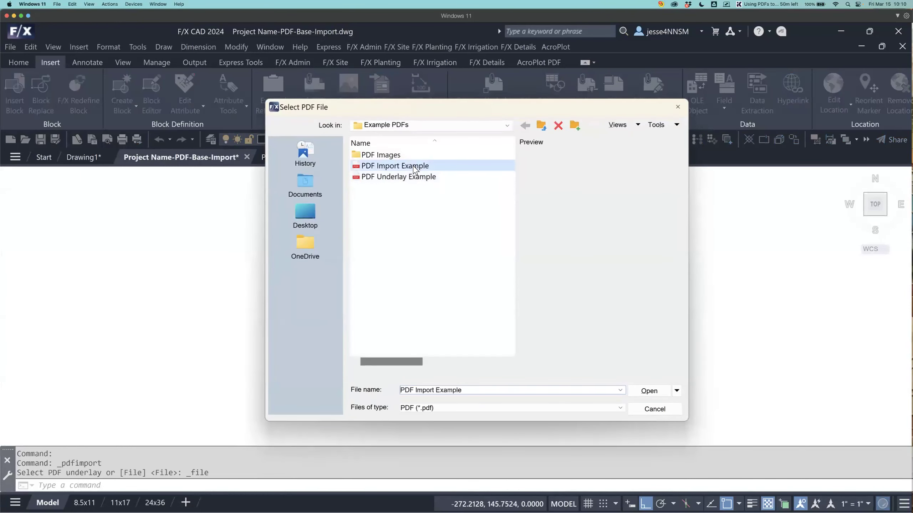
{"action": "left_click", "coordinate": [643, 394]}
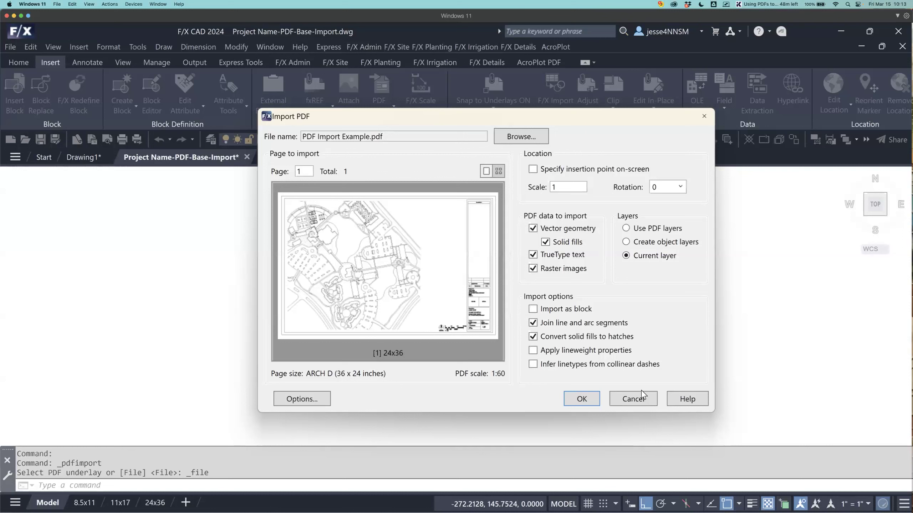
{"action": "left_click", "coordinate": [593, 402]}
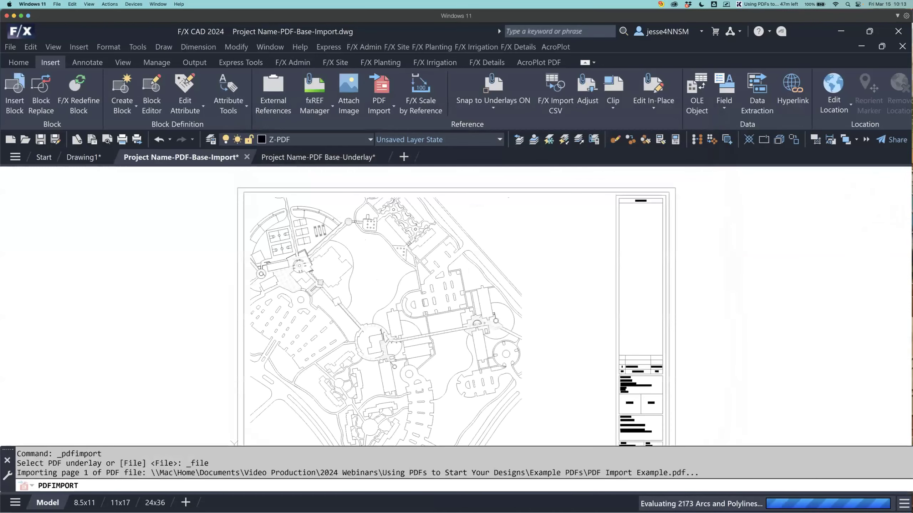
- Examine the imported site plan's circles, arcs, paths and building outlines to check that they are individually selectable linework
{"action": "middle_click_drag", "start_coordinate": [430, 368], "coordinate": [503, 326]}
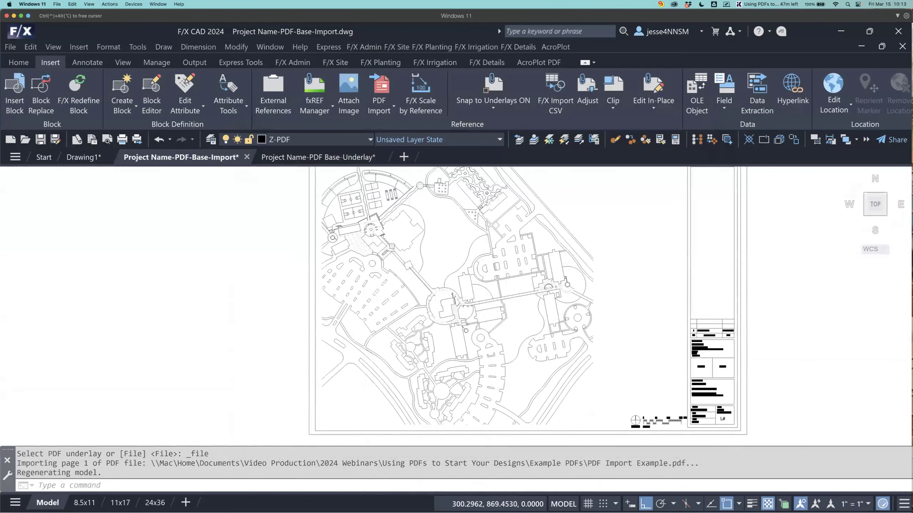
{"action": "scroll", "coordinate": [386, 272], "scroll_direction": "up", "scroll_amount": 3}
{"action": "left_click", "coordinate": [386, 272]}
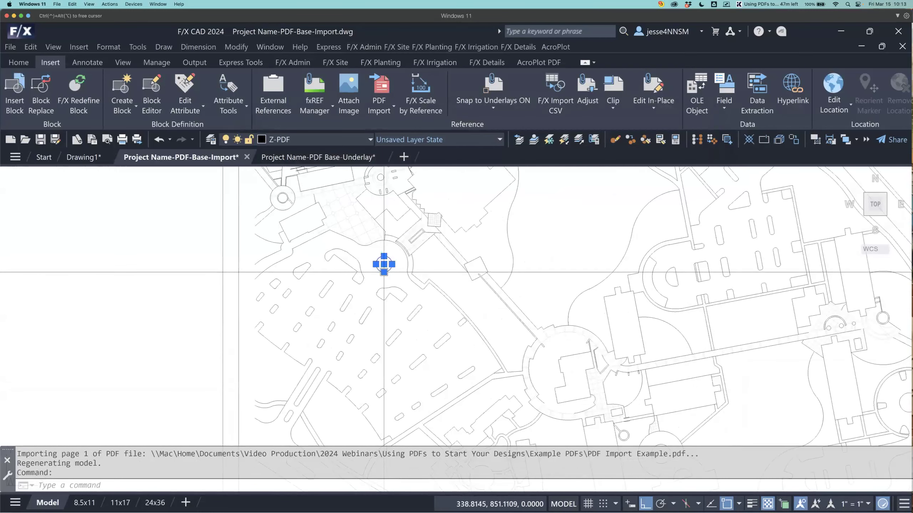
{"action": "middle_click_drag", "start_coordinate": [536, 300], "coordinate": [433, 322]}
{"action": "key", "text": "Escape"}
{"action": "left_click", "coordinate": [407, 288]}
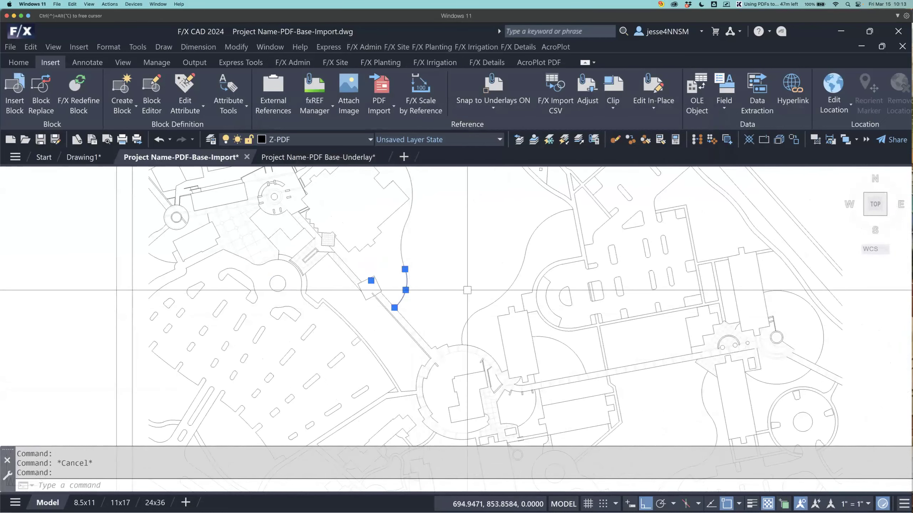
{"action": "middle_click_drag", "start_coordinate": [466, 291], "coordinate": [412, 280]}
{"action": "left_click", "coordinate": [624, 344]}
{"action": "middle_click_drag", "start_coordinate": [624, 344], "coordinate": [579, 280]}
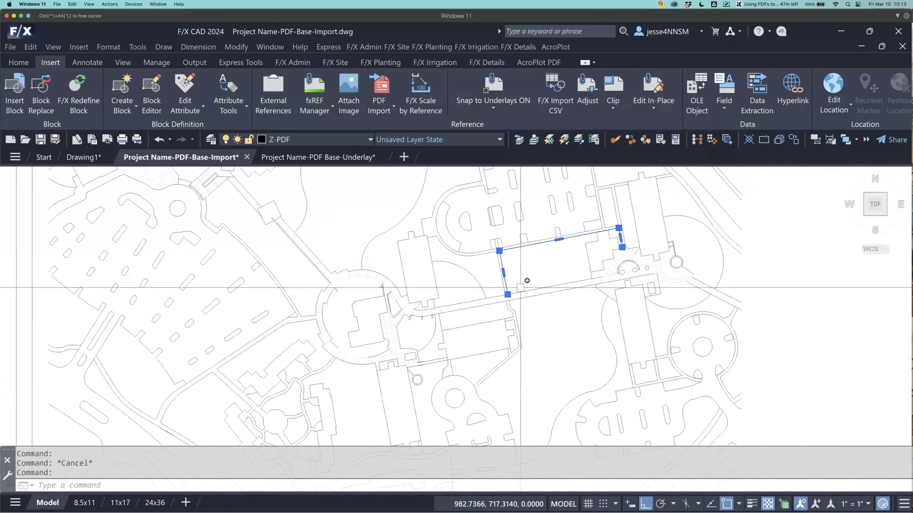
{"action": "key", "text": "Escape"}
{"action": "middle_click_drag", "start_coordinate": [484, 309], "coordinate": [465, 276]}
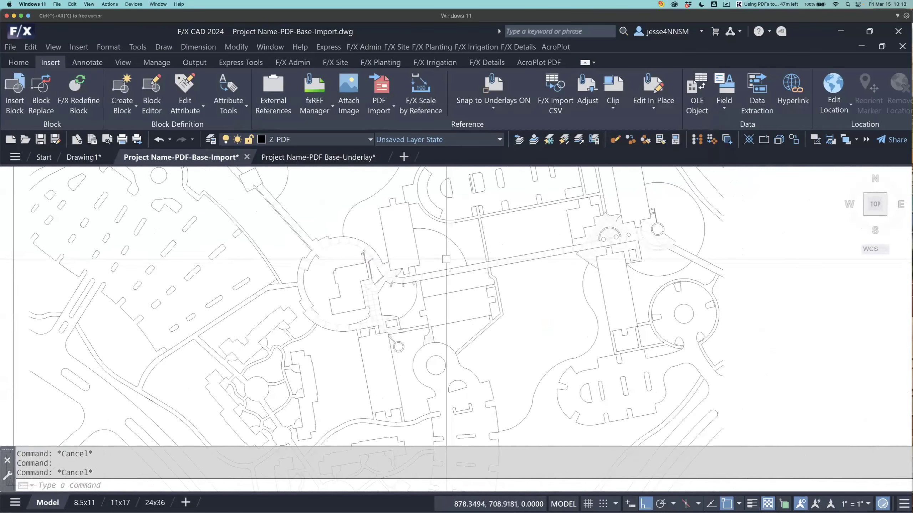
{"action": "left_click", "coordinate": [416, 249]}
{"action": "middle_click_drag", "start_coordinate": [458, 359], "coordinate": [457, 299]}
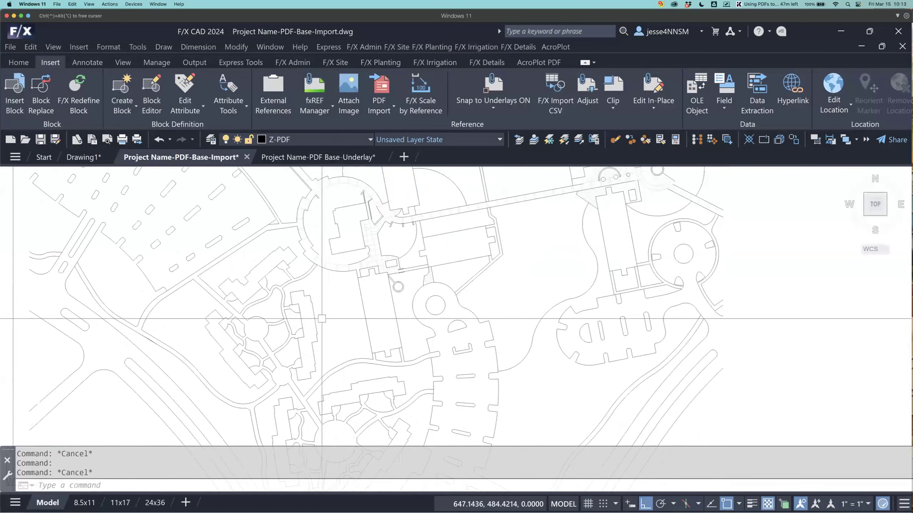
{"action": "left_click", "coordinate": [313, 326]}
{"action": "left_click", "coordinate": [315, 320]}
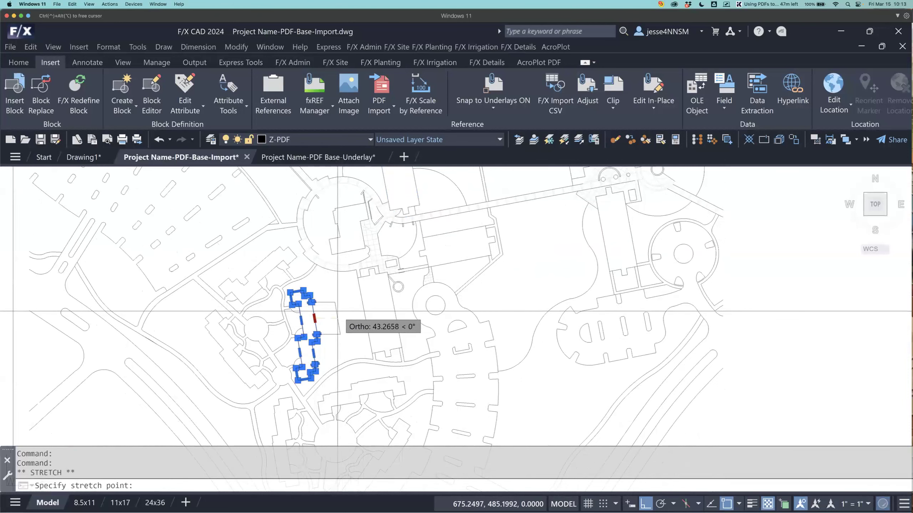
{"action": "key", "text": "Escape"}
{"action": "key", "text": "Escape"}
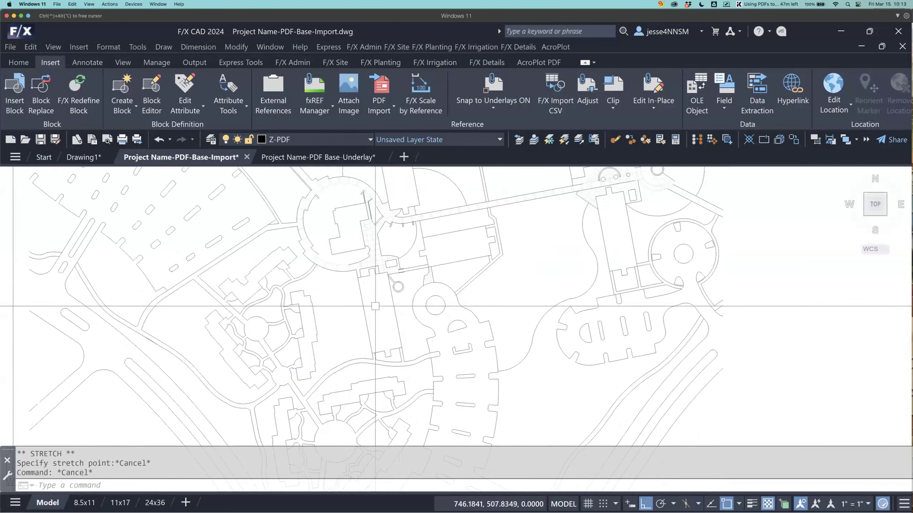
{"action": "middle_click_drag", "start_coordinate": [387, 338], "coordinate": [404, 313]}
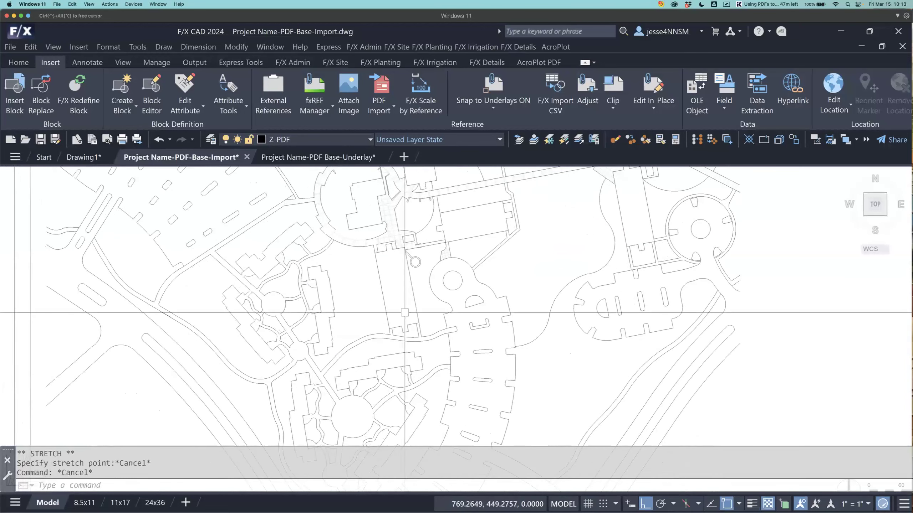
- Switch to the Project Name-PDF Base-Underlay drawing and save it
{"action": "left_click", "coordinate": [345, 158]}
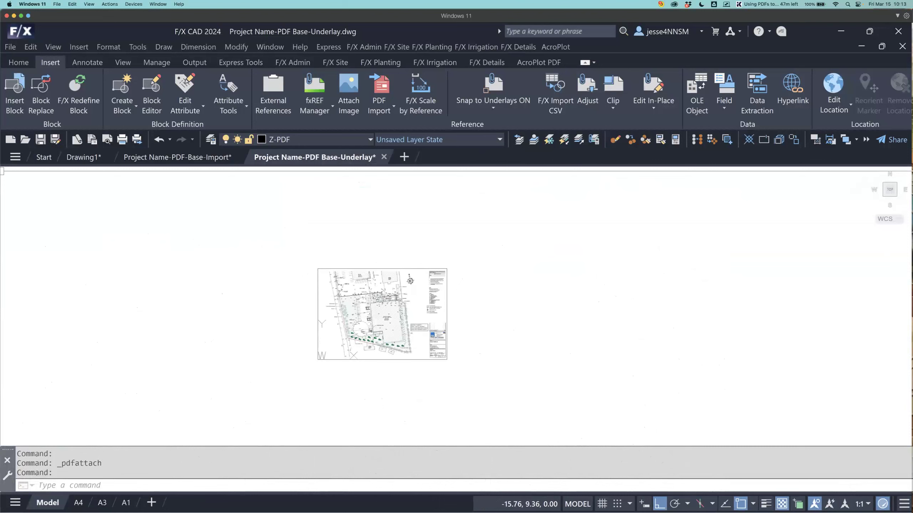
{"action": "left_click", "coordinate": [735, 387]}
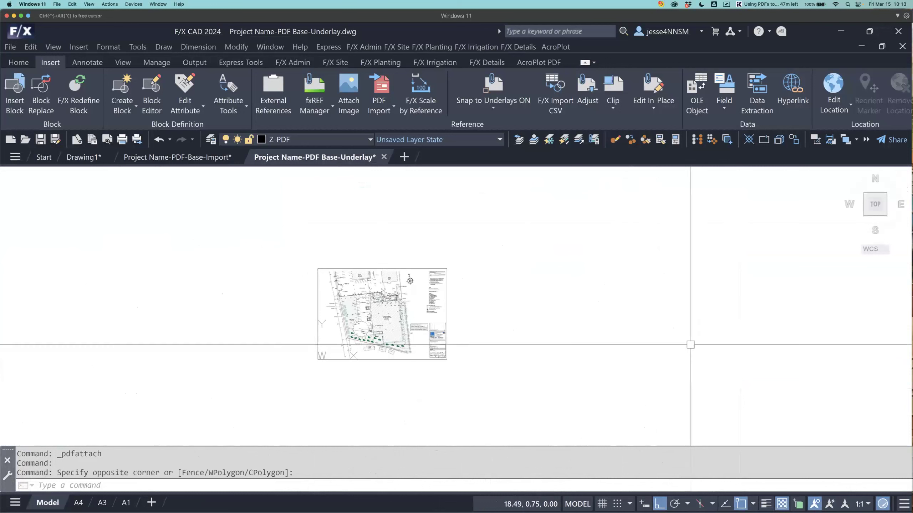
{"action": "key", "text": "ctrl+s"}
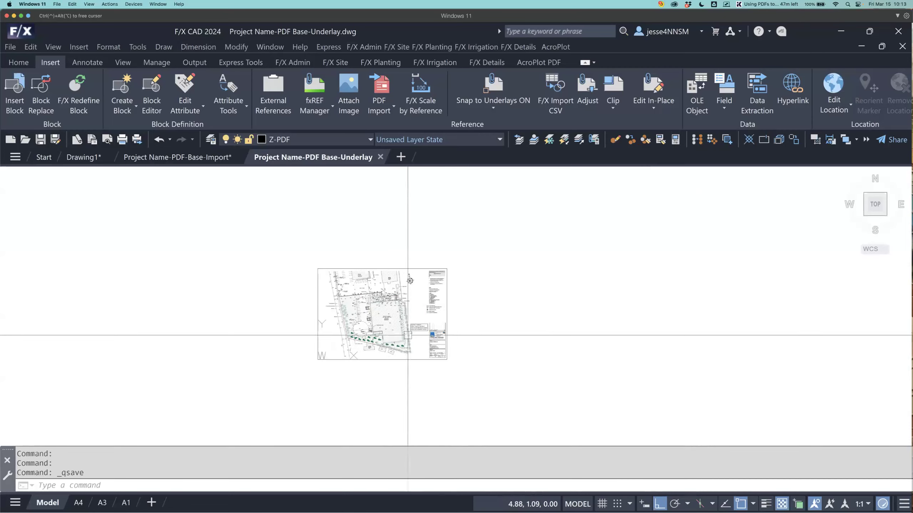
- Start Scale by Reference and select the attached PDF underlay by its frame as the object to scale
{"action": "scroll", "coordinate": [387, 326], "scroll_direction": "up", "scroll_amount": 2}
{"action": "scroll", "coordinate": [338, 330], "scroll_direction": "up", "scroll_amount": 8}
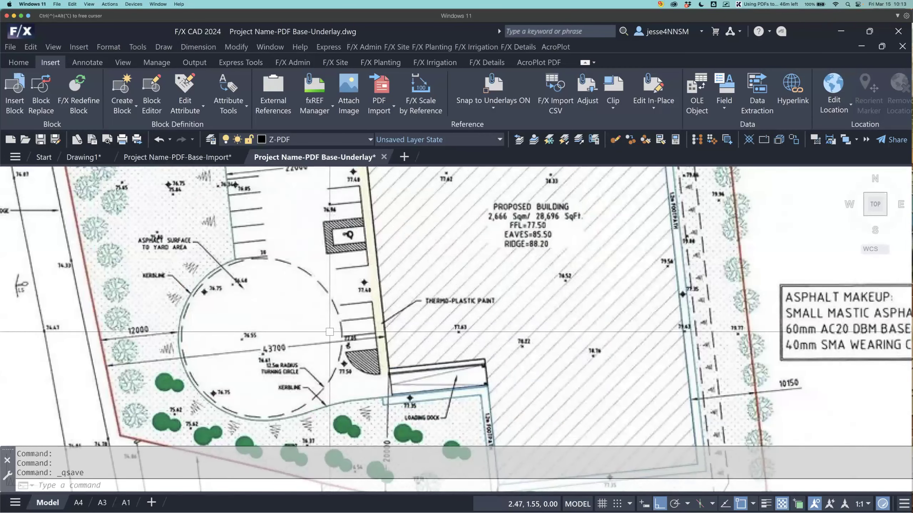
{"action": "scroll", "coordinate": [329, 331], "scroll_direction": "down", "scroll_amount": 8}
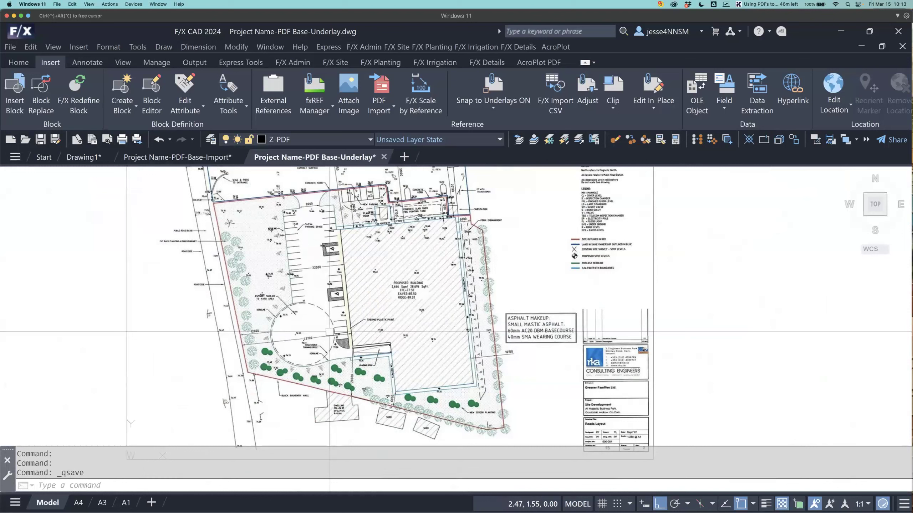
{"action": "middle_click_drag", "start_coordinate": [324, 348], "coordinate": [381, 323]}
{"action": "scroll", "coordinate": [210, 360], "scroll_direction": "up", "scroll_amount": 2}
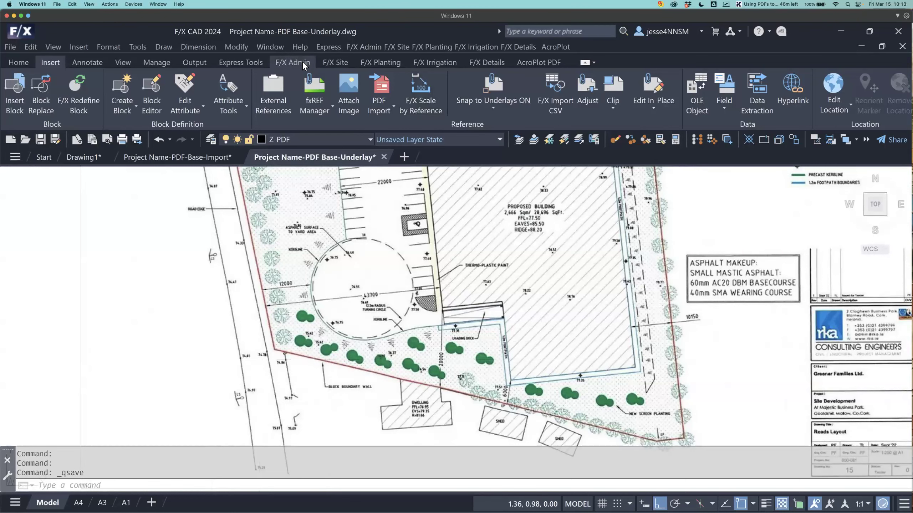
{"action": "left_click", "coordinate": [292, 62]}
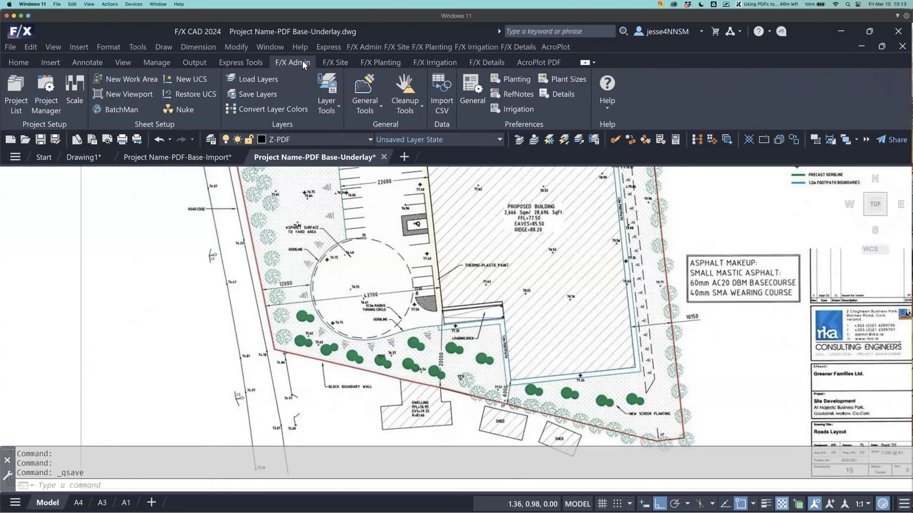
{"action": "left_click", "coordinate": [352, 106]}
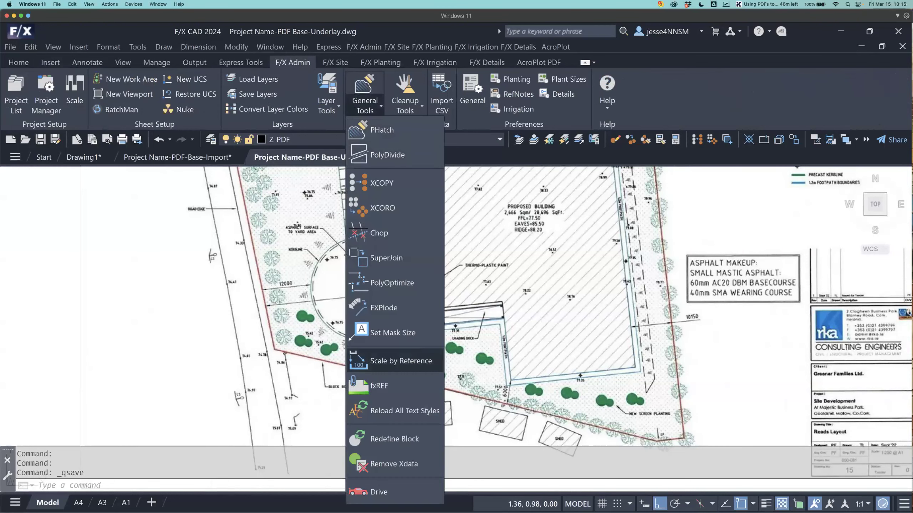
{"action": "left_click", "coordinate": [421, 356]}
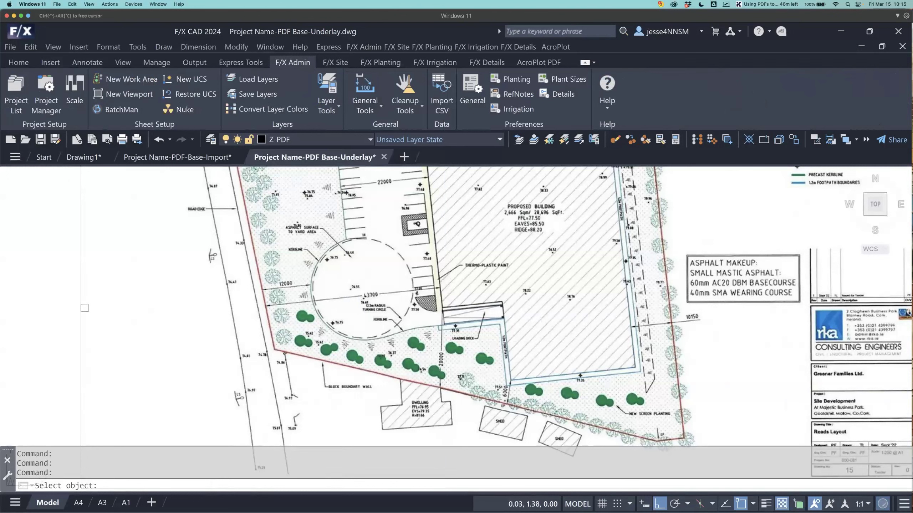
{"action": "left_click", "coordinate": [84, 308]}
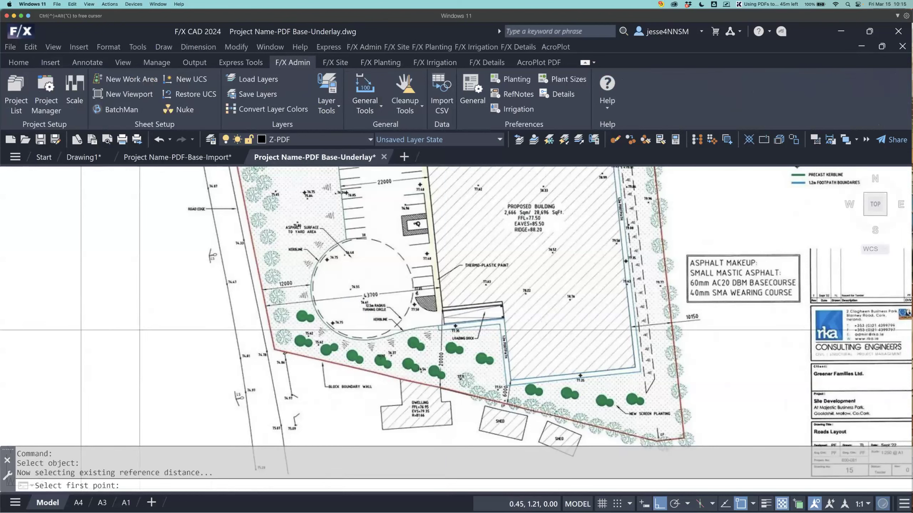
- Turn off ortho and object snap, and pick both ends of the 43700 dimension across the turning circle as the reference distance
{"action": "left_click", "coordinate": [659, 503]}
{"action": "left_click", "coordinate": [739, 503]}
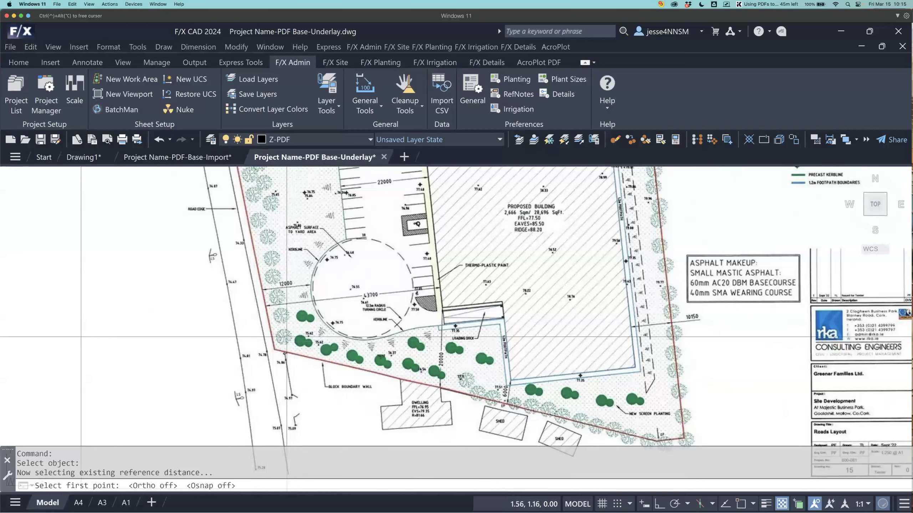
{"action": "scroll", "coordinate": [284, 334], "scroll_direction": "up", "scroll_amount": 2}
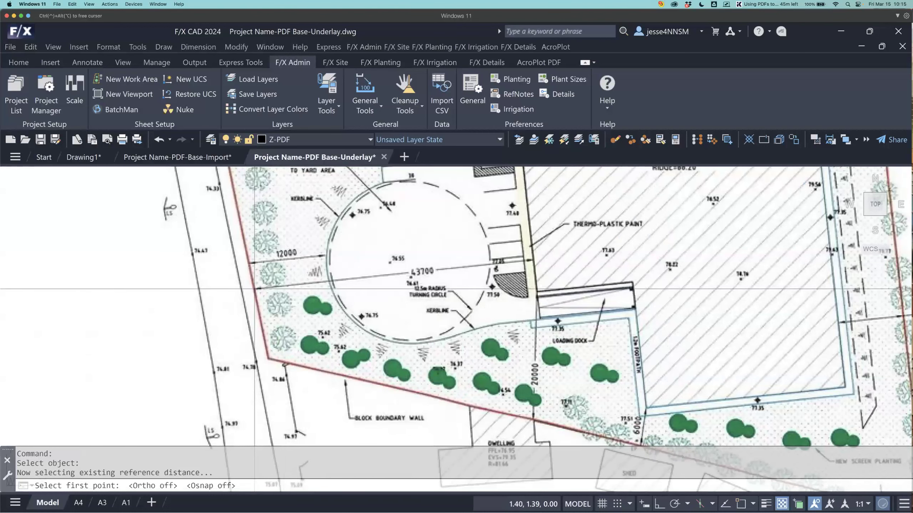
{"action": "left_click", "coordinate": [254, 288]}
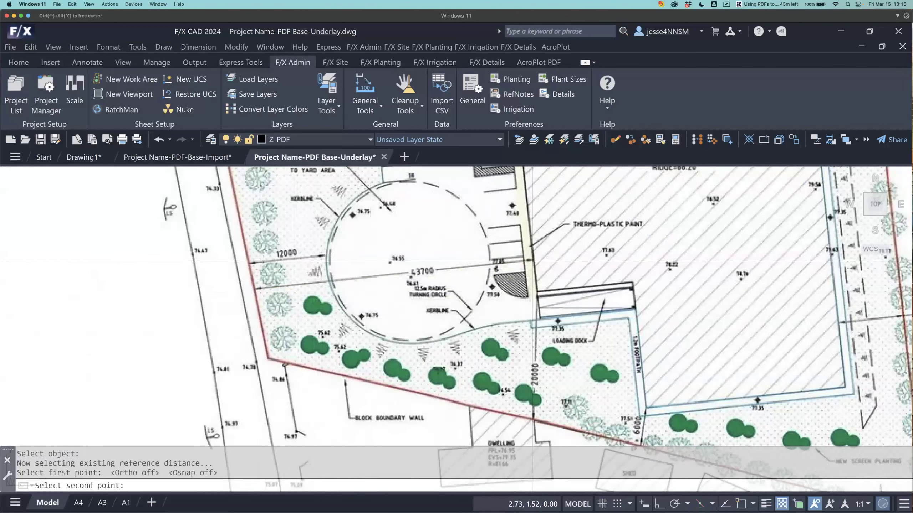
{"action": "left_click", "coordinate": [533, 261]}
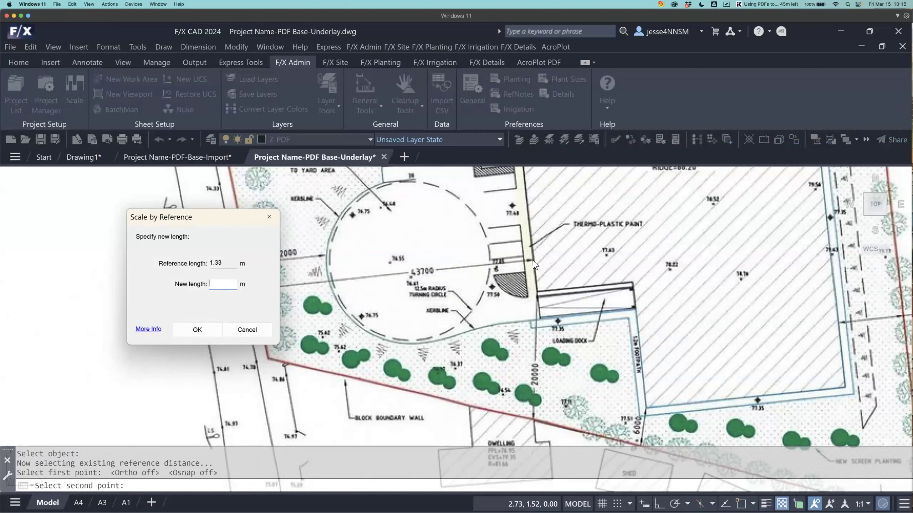
- Set the new length to 43.7 m and scale the PDF underlay
{"action": "left_click_drag", "start_coordinate": [245, 220], "coordinate": [185, 216]}
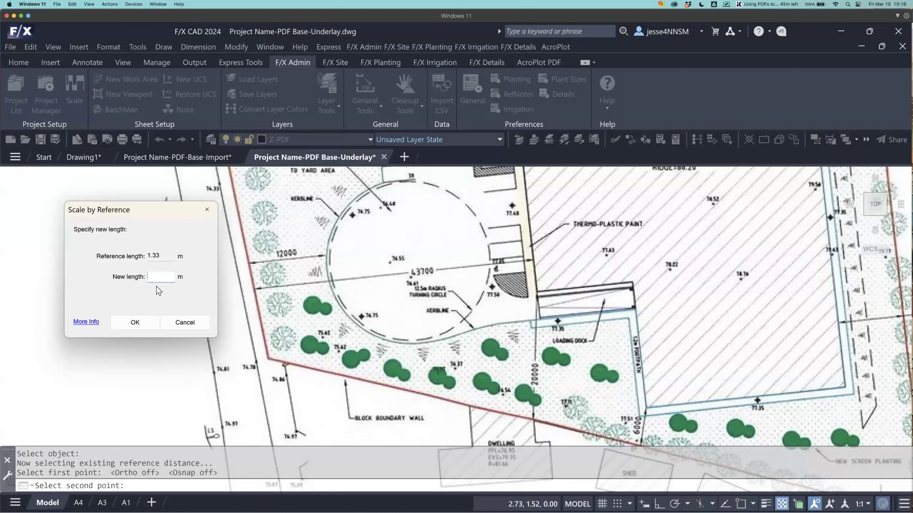
{"action": "type", "text": "43.7"}
{"action": "left_click", "coordinate": [135, 323]}
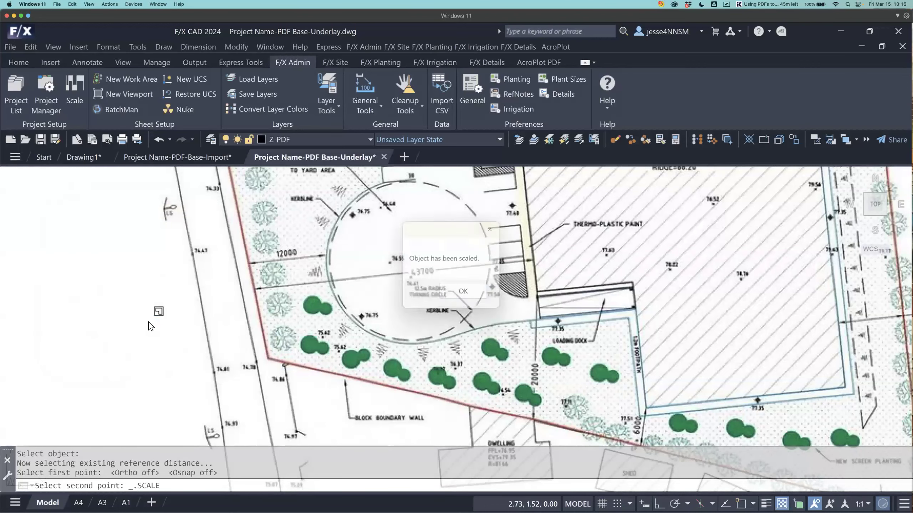
{"action": "left_click", "coordinate": [478, 299]}
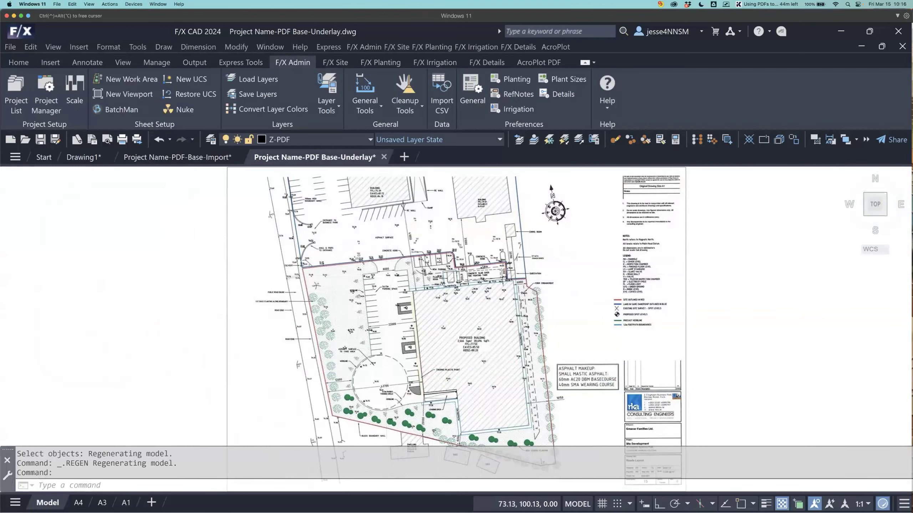
- Measure the 8000 dimension at the car park entrance with DIST to check the underlay's scale
{"action": "scroll", "coordinate": [382, 272], "scroll_direction": "up", "scroll_amount": 6}
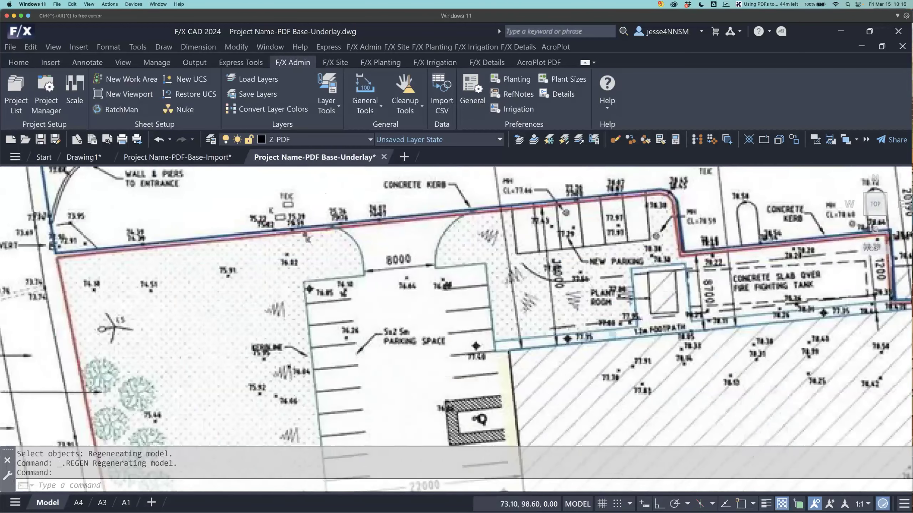
{"action": "scroll", "coordinate": [400, 290], "scroll_direction": "up", "scroll_amount": 2}
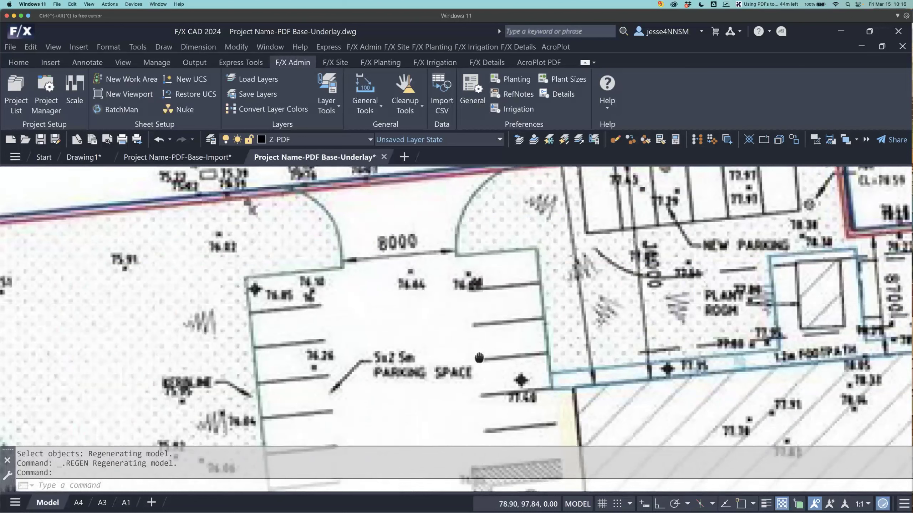
{"action": "middle_click_drag", "start_coordinate": [482, 305], "coordinate": [482, 352]}
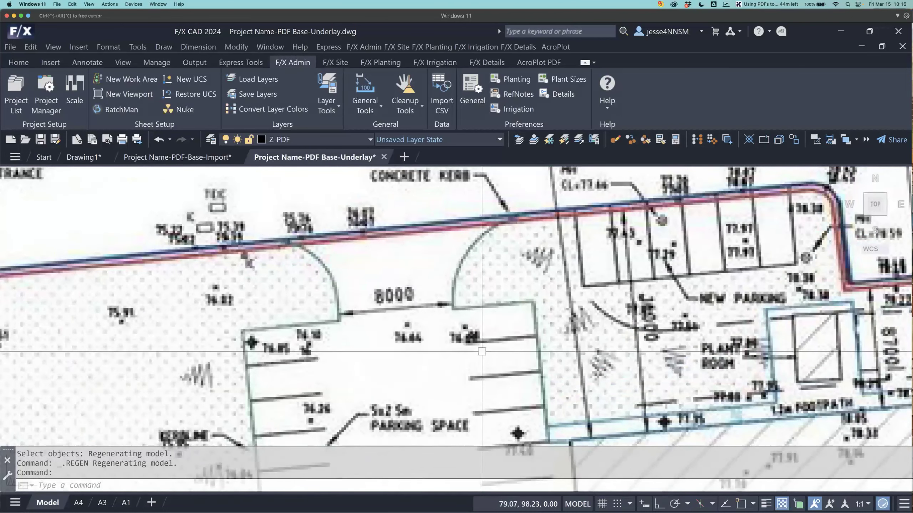
{"action": "type", "text": "DI"}
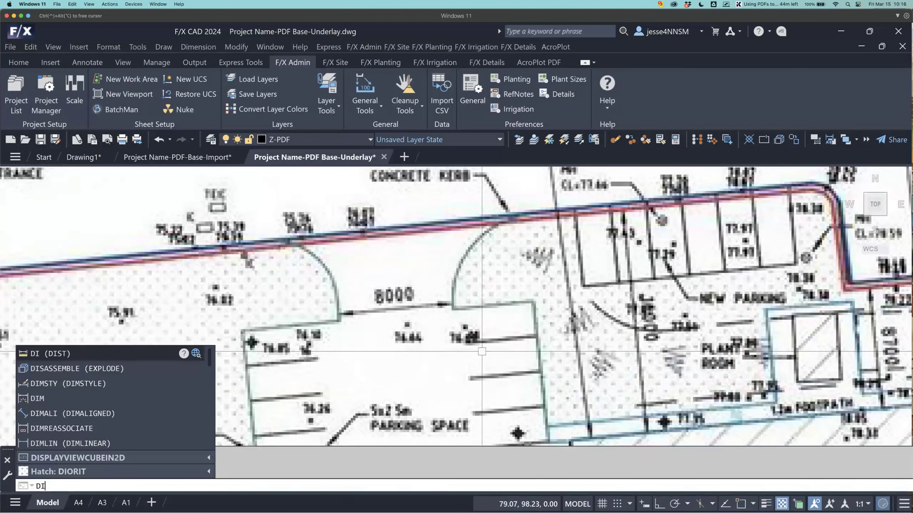
{"action": "key", "text": "Return"}
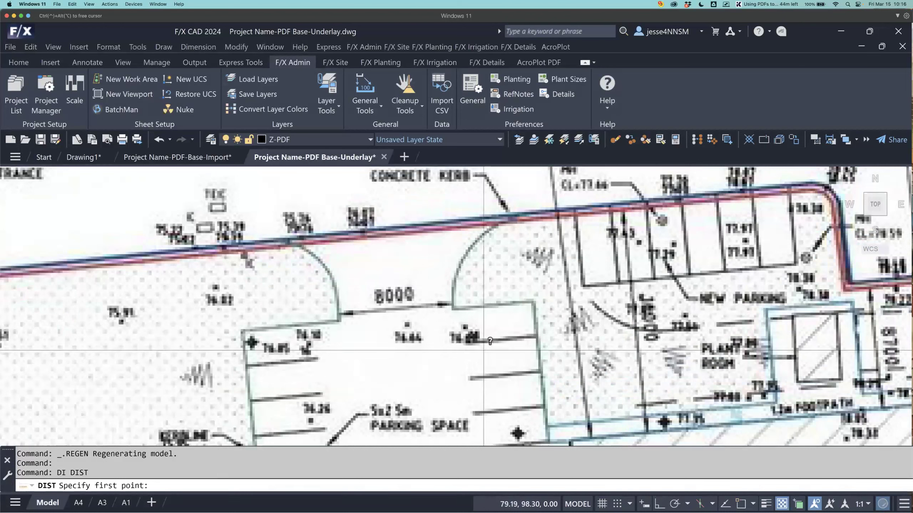
{"action": "left_click", "coordinate": [350, 315]}
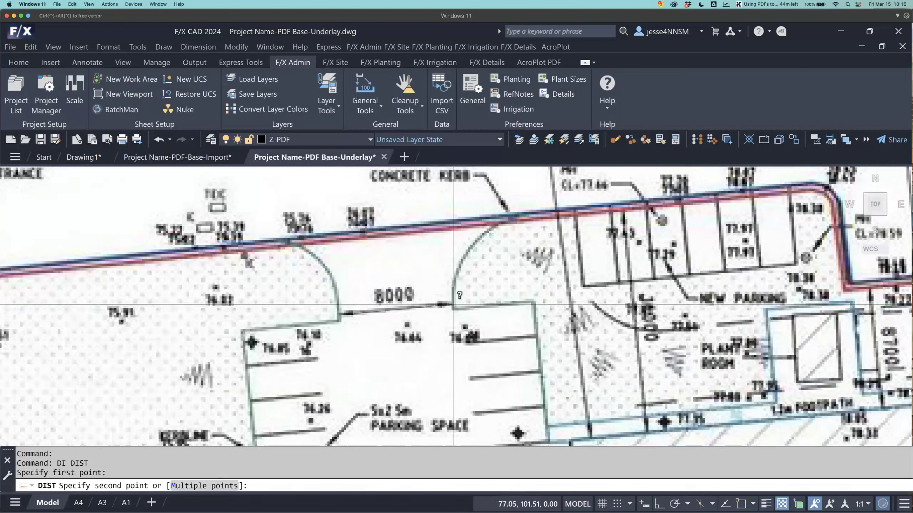
{"action": "left_click", "coordinate": [453, 304]}
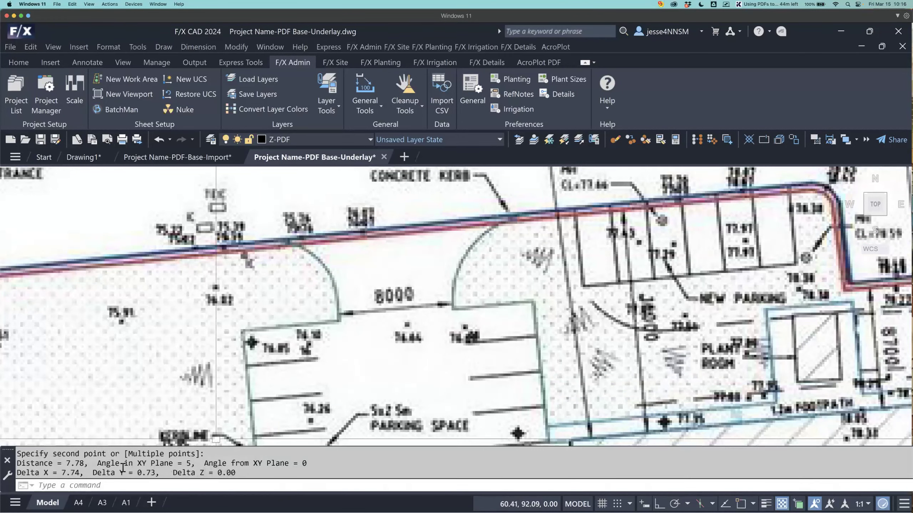
{"action": "left_click_drag", "start_coordinate": [67, 465], "coordinate": [84, 464]}
{"action": "key", "text": "Escape"}
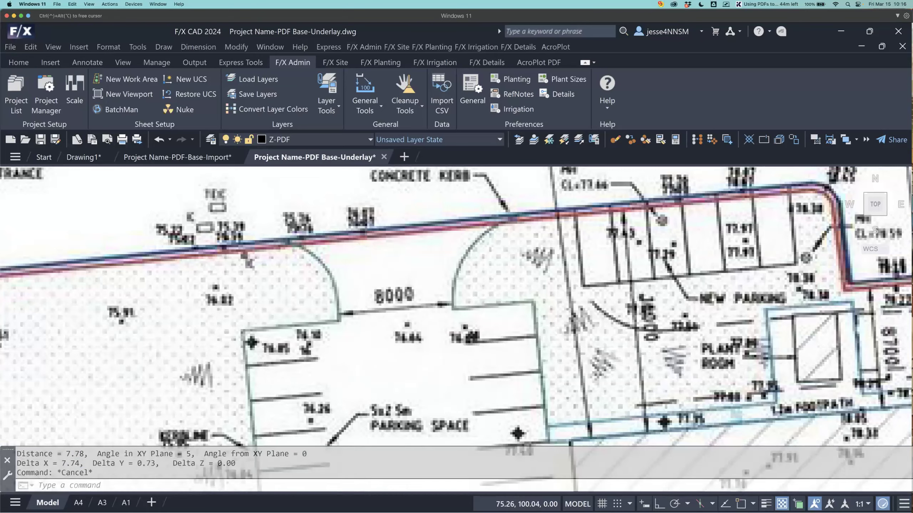
- Measure the 31000 dimension between the upper building and the proposed building with DIST as a second scale check
{"action": "scroll", "coordinate": [428, 325], "scroll_direction": "down", "scroll_amount": 4}
{"action": "middle_click_drag", "start_coordinate": [482, 322], "coordinate": [471, 323]}
{"action": "scroll", "coordinate": [478, 281], "scroll_direction": "up", "scroll_amount": 3}
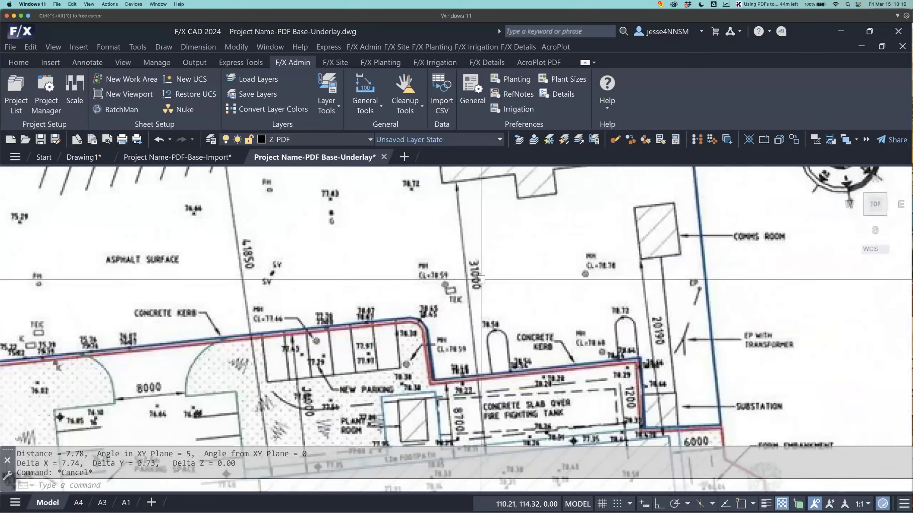
{"action": "middle_click_drag", "start_coordinate": [481, 280], "coordinate": [482, 258]}
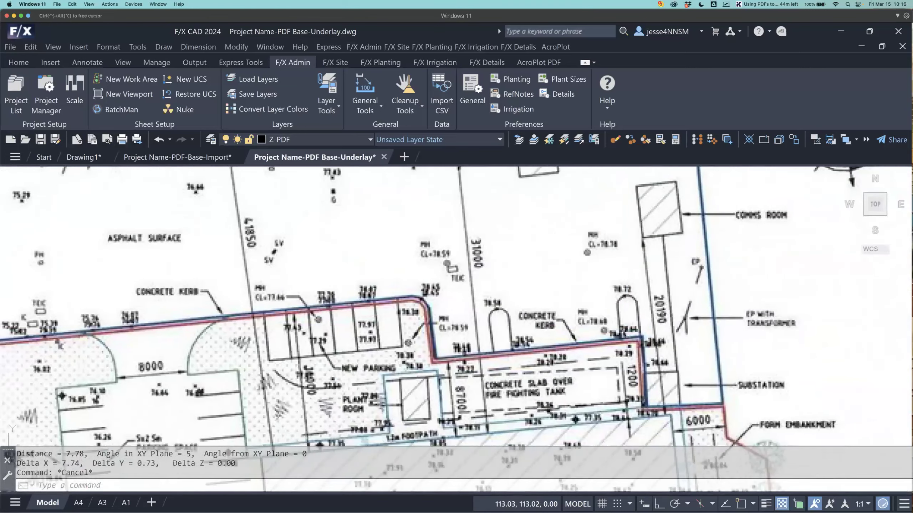
{"action": "scroll", "coordinate": [499, 266], "scroll_direction": "down", "scroll_amount": 2}
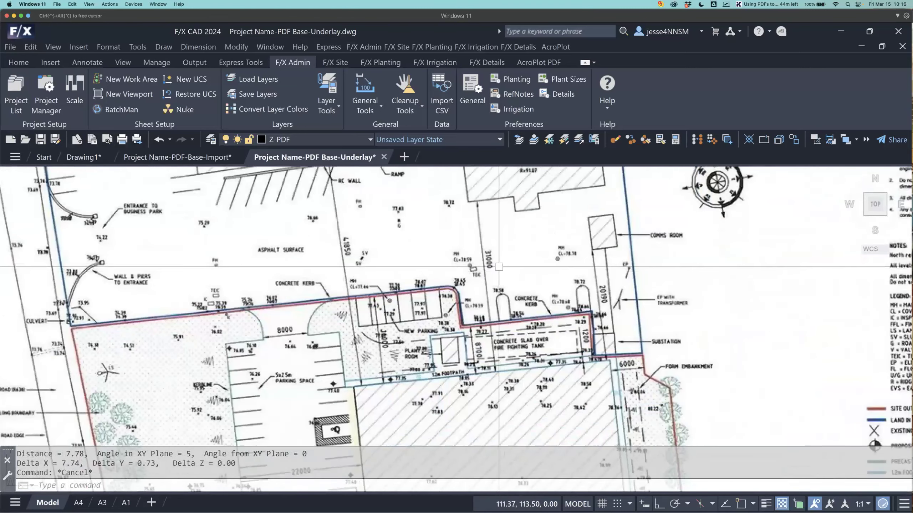
{"action": "type", "text": "di"}
{"action": "key", "text": "Return"}
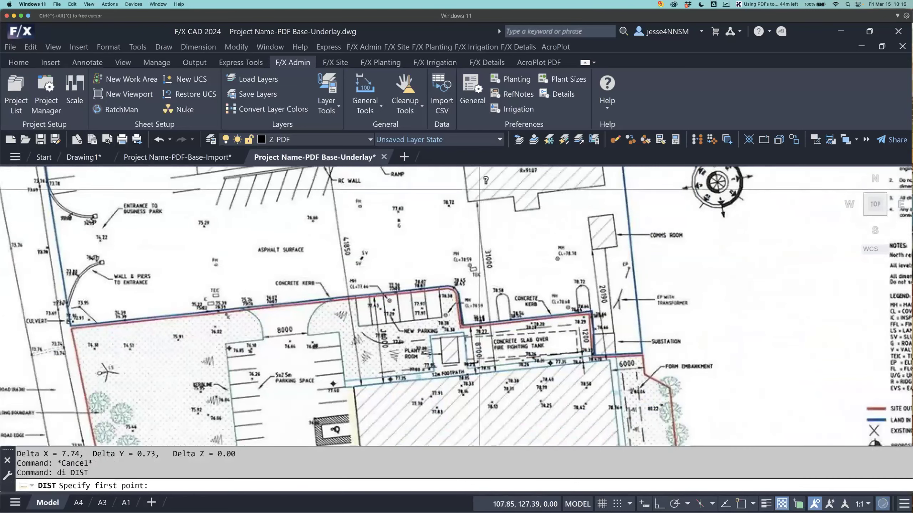
{"action": "left_click", "coordinate": [477, 203]}
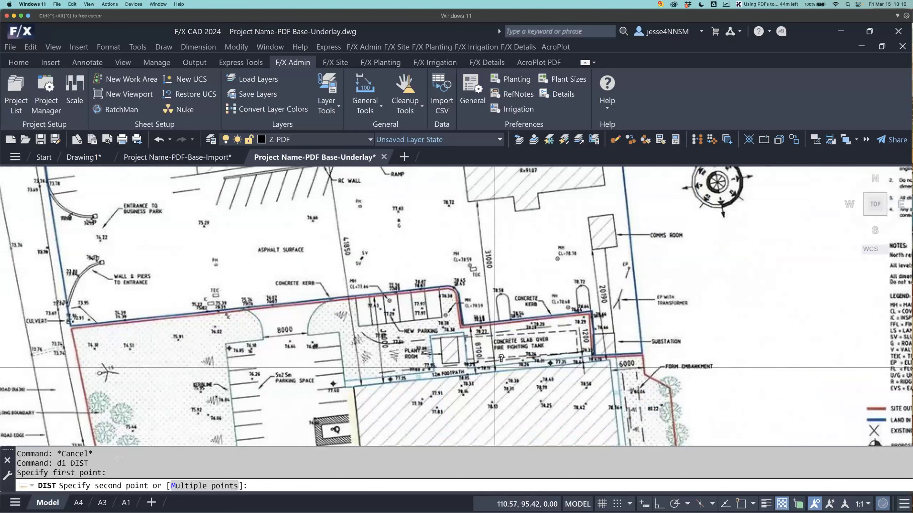
{"action": "left_click", "coordinate": [496, 372]}
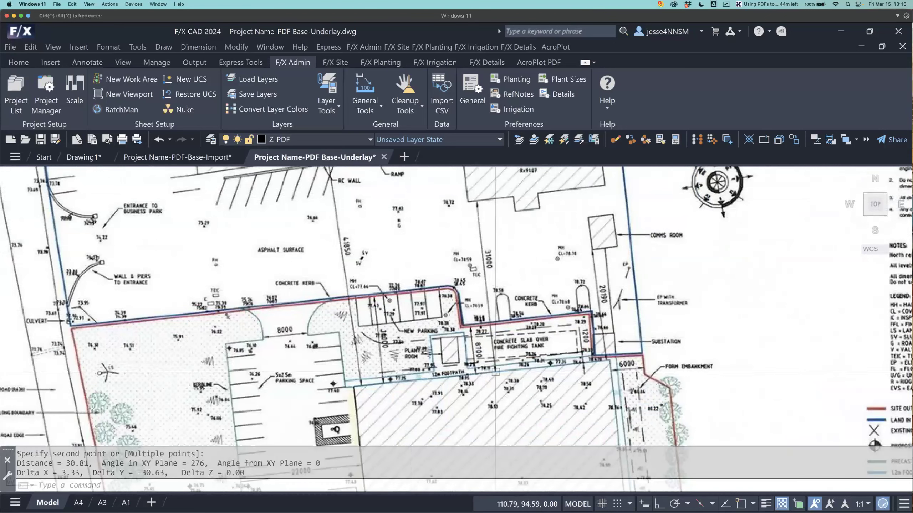
{"action": "left_click_drag", "start_coordinate": [66, 463], "coordinate": [90, 464]}
{"action": "scroll", "coordinate": [477, 316], "scroll_direction": "down", "scroll_amount": 3}
{"action": "key", "text": "Escape"}
{"action": "scroll", "coordinate": [503, 266], "scroll_direction": "down", "scroll_amount": 3}
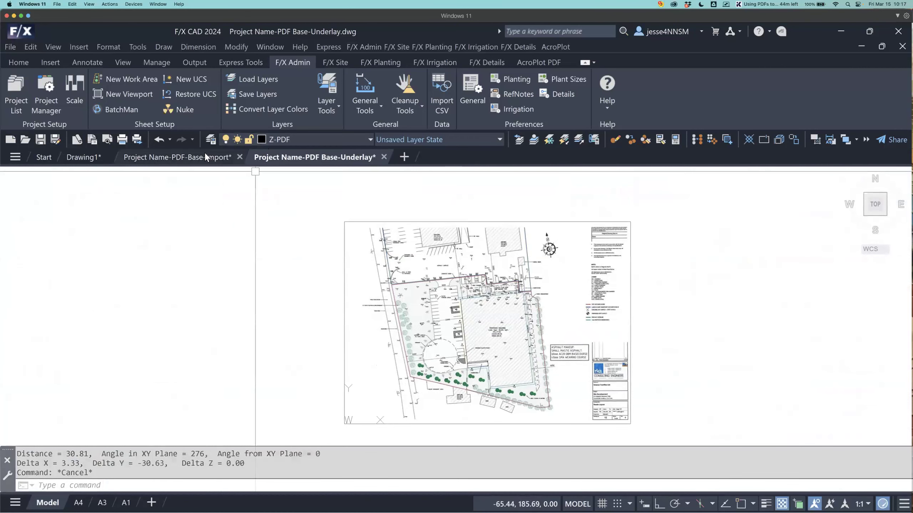
- In the Project Name-PDF-Base-Import drawing, measure the southwest road's width with DIST, with object snap on and ortho off
{"action": "left_click", "coordinate": [193, 158]}
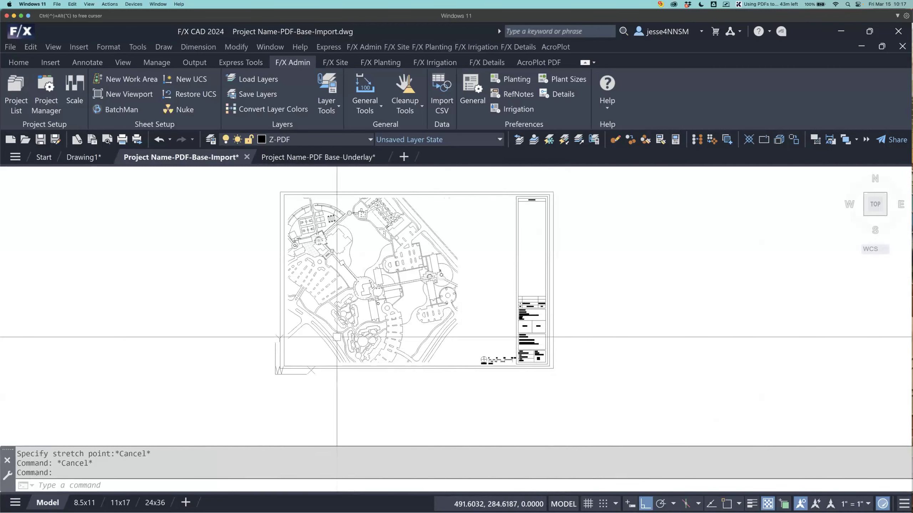
{"action": "scroll", "coordinate": [294, 335], "scroll_direction": "up", "scroll_amount": 10}
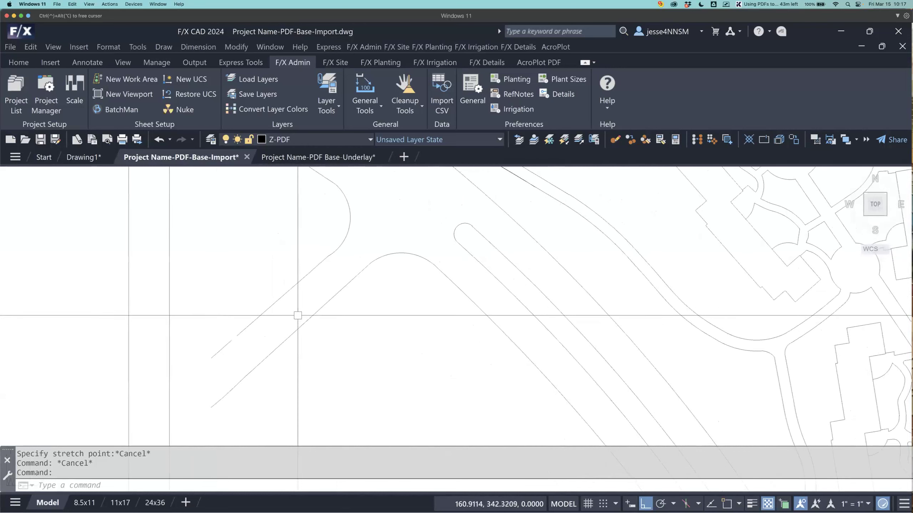
{"action": "type", "text": "di"}
{"action": "key", "text": "Return"}
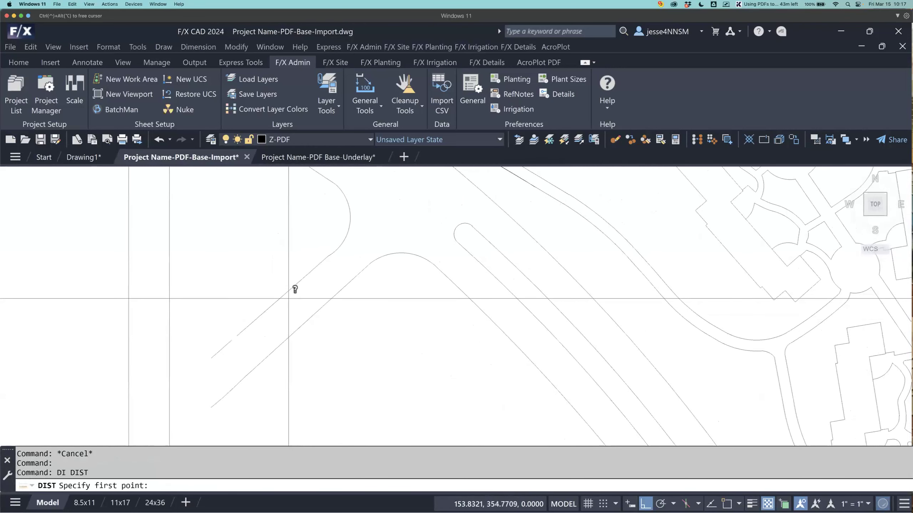
{"action": "key", "text": "F3"}
{"action": "left_click", "coordinate": [287, 293]}
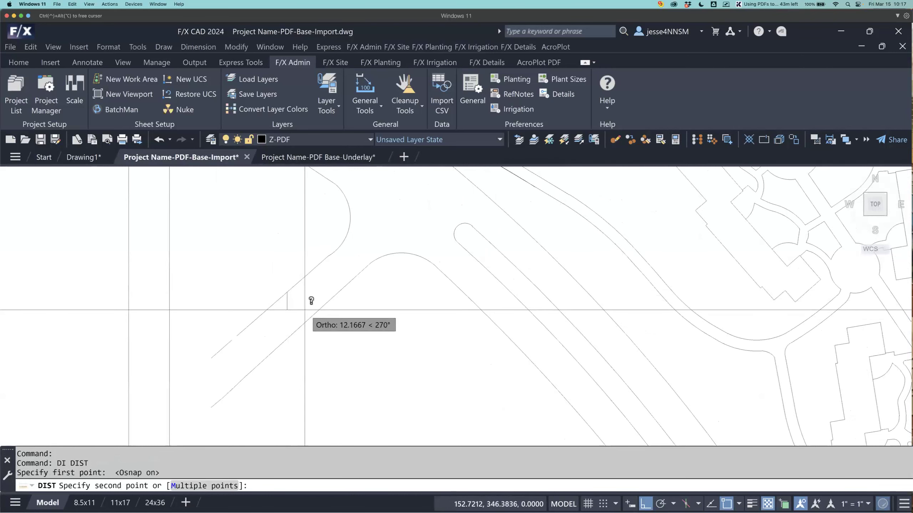
{"action": "key", "text": "F8"}
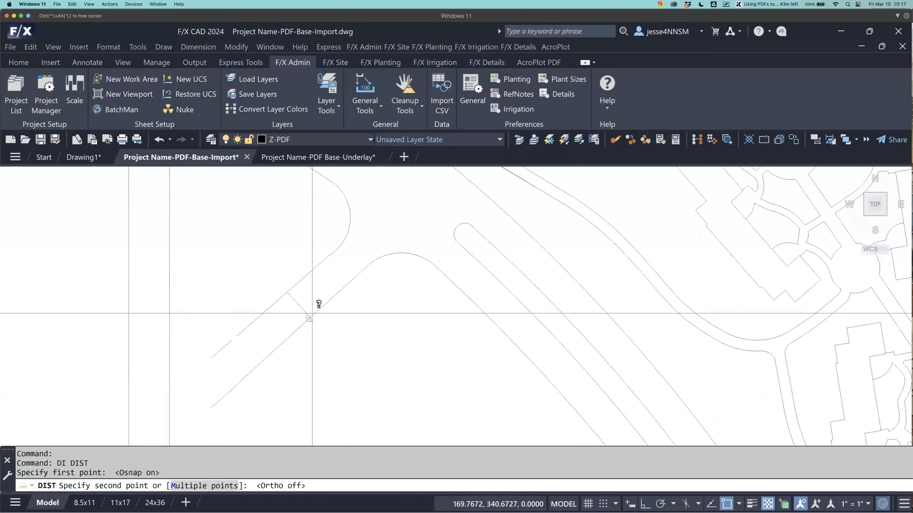
{"action": "left_click", "coordinate": [311, 311]}
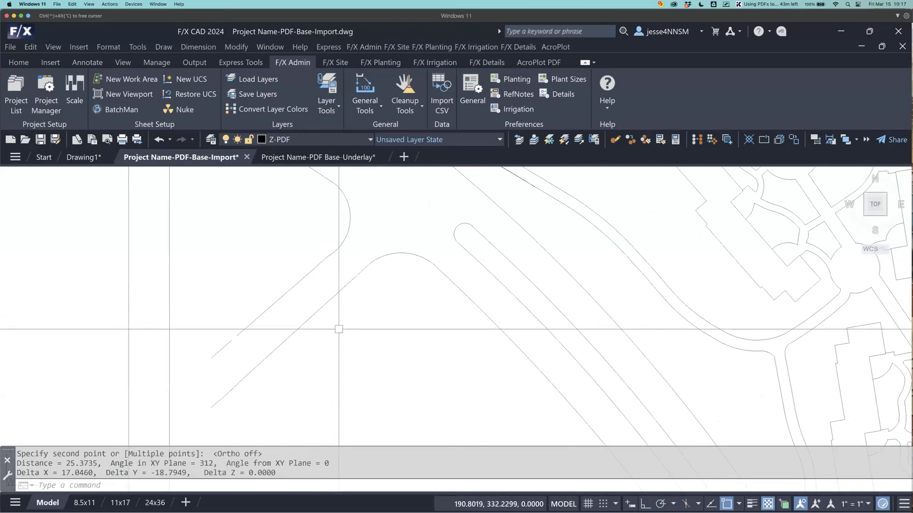
- Measure the width of the diagonal path running southeast from the parking lot's edge
{"action": "scroll", "coordinate": [429, 306], "scroll_direction": "down", "scroll_amount": 5}
{"action": "scroll", "coordinate": [429, 307], "scroll_direction": "up", "scroll_amount": 8}
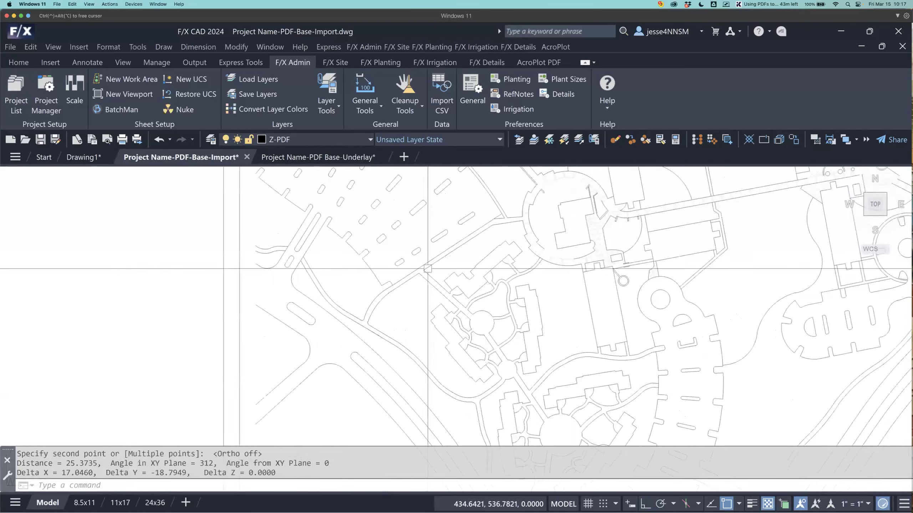
{"action": "key", "text": "Return"}
{"action": "scroll", "coordinate": [430, 279], "scroll_direction": "up", "scroll_amount": 2}
{"action": "left_click", "coordinate": [428, 277]}
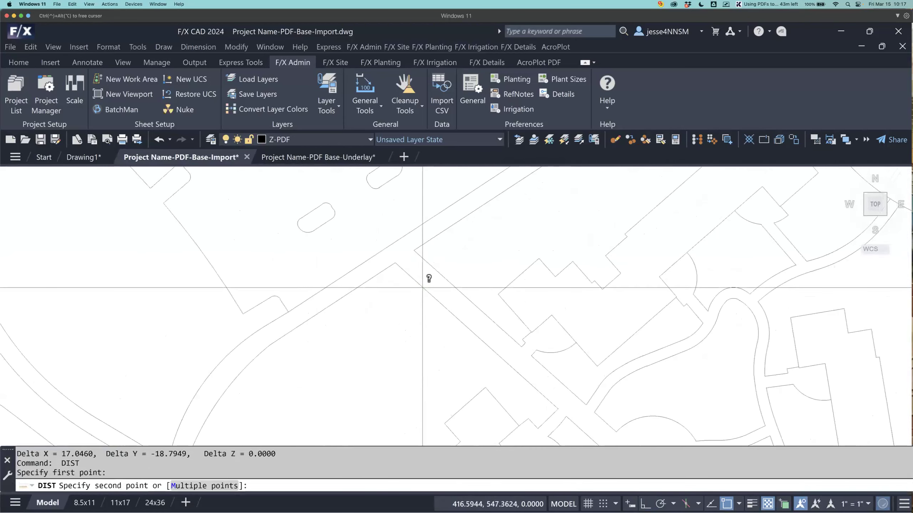
{"action": "left_click", "coordinate": [436, 271]}
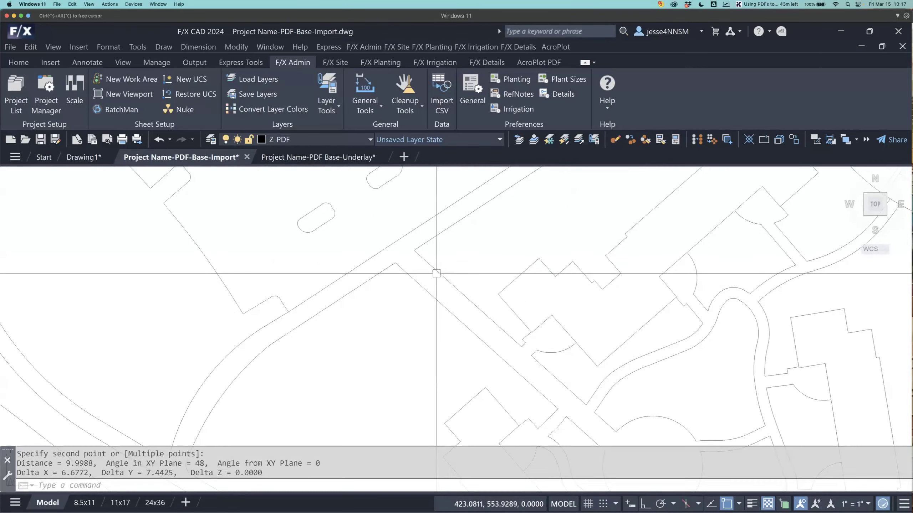
- Measure the width of the narrow path that meets the long central walkway from the north
{"action": "scroll", "coordinate": [499, 268], "scroll_direction": "down", "scroll_amount": 6}
{"action": "middle_click_drag", "start_coordinate": [558, 249], "coordinate": [507, 271]}
{"action": "middle_click_drag", "start_coordinate": [604, 282], "coordinate": [509, 273]}
{"action": "scroll", "coordinate": [510, 273], "scroll_direction": "down", "scroll_amount": 5}
{"action": "scroll", "coordinate": [557, 234], "scroll_direction": "up", "scroll_amount": 10}
{"action": "key", "text": "Return"}
{"action": "left_click", "coordinate": [557, 243]}
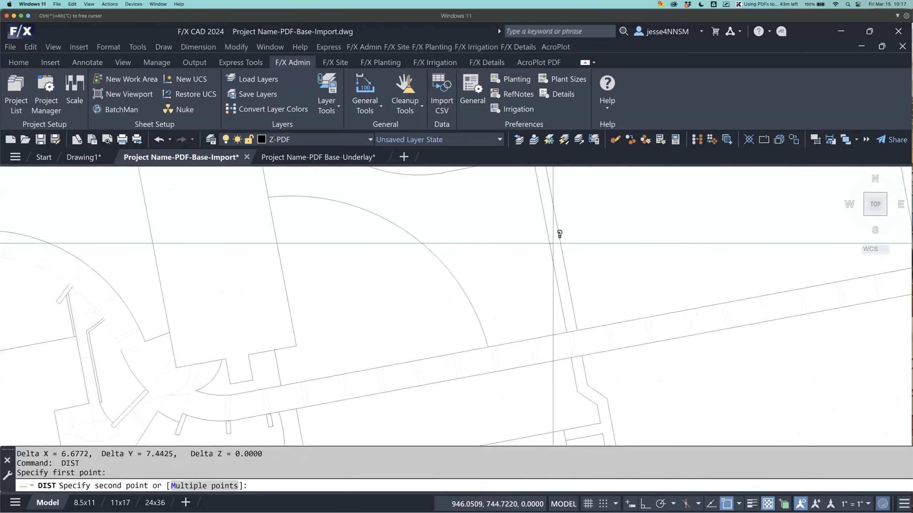
{"action": "left_click", "coordinate": [560, 243]}
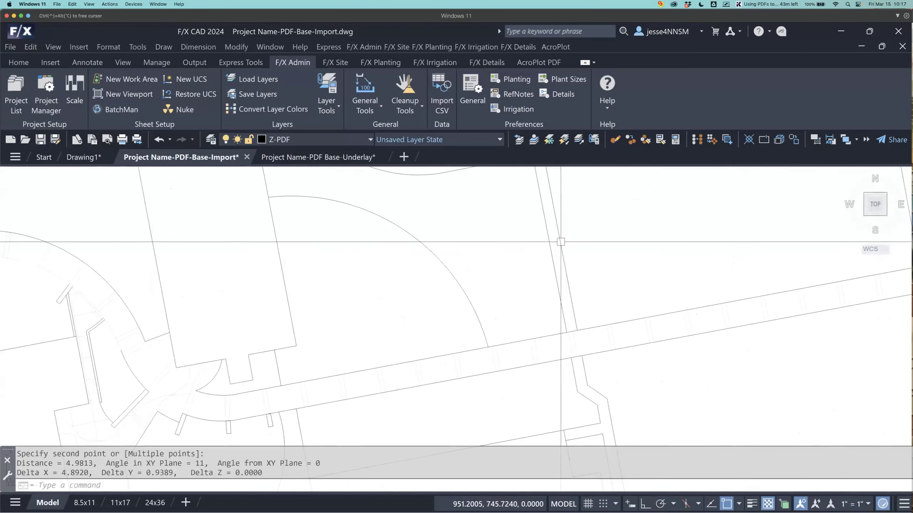
- Measure the graphic scale bar from 0 to 180 feet with DIST
{"action": "scroll", "coordinate": [607, 297], "scroll_direction": "down", "scroll_amount": 8}
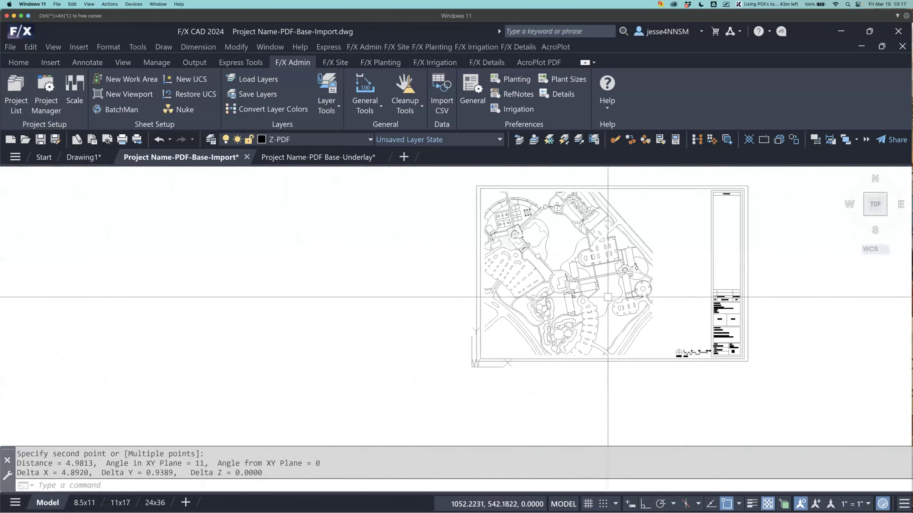
{"action": "scroll", "coordinate": [611, 345], "scroll_direction": "up", "scroll_amount": 6}
{"action": "scroll", "coordinate": [611, 345], "scroll_direction": "up", "scroll_amount": 5}
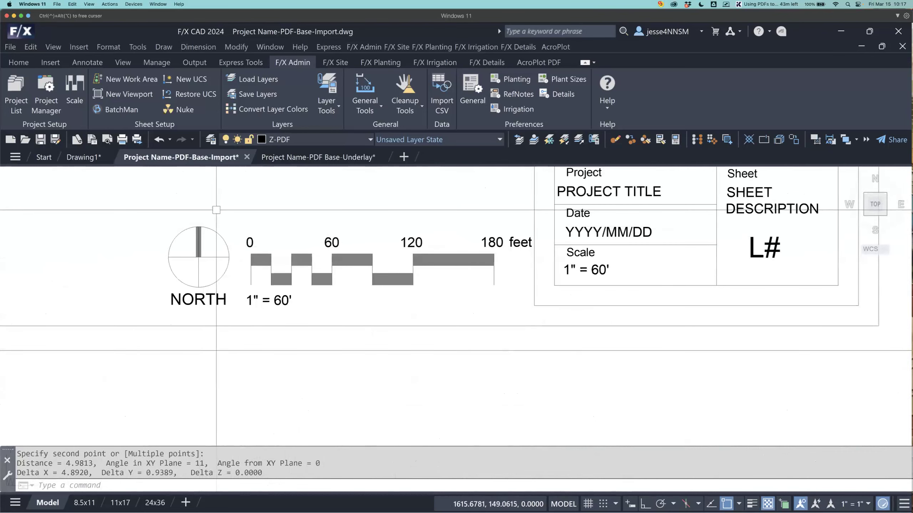
{"action": "type", "text": "d"}
{"action": "key", "text": "Return"}
{"action": "key", "text": "Escape"}
{"action": "type", "text": "di"}
{"action": "key", "text": "Return"}
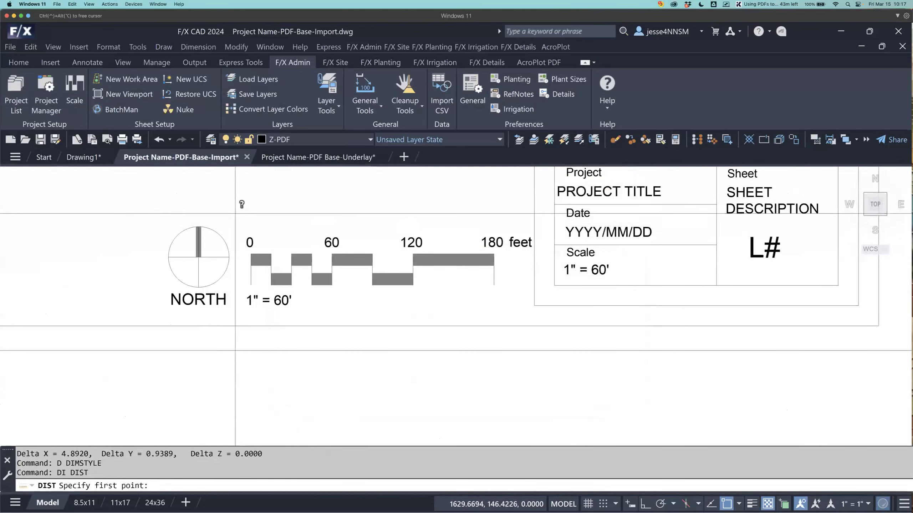
{"action": "left_click", "coordinate": [251, 254]}
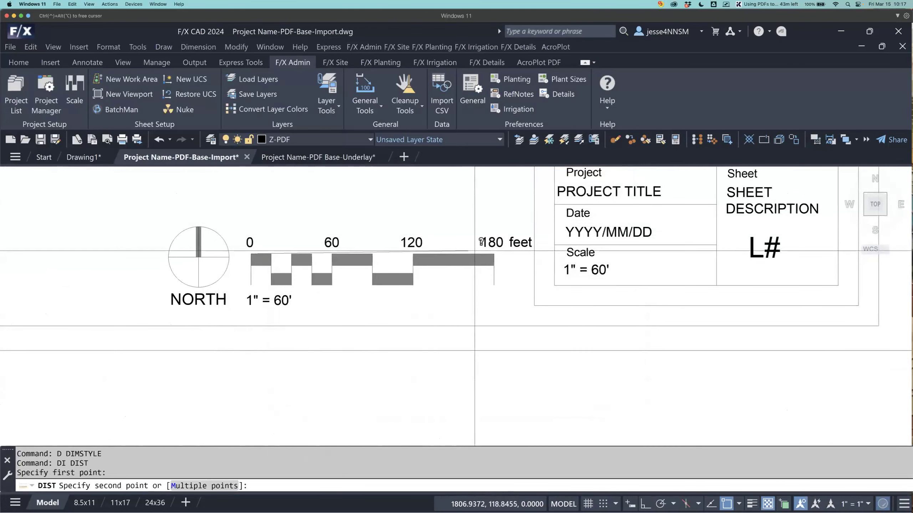
{"action": "left_click", "coordinate": [494, 254]}
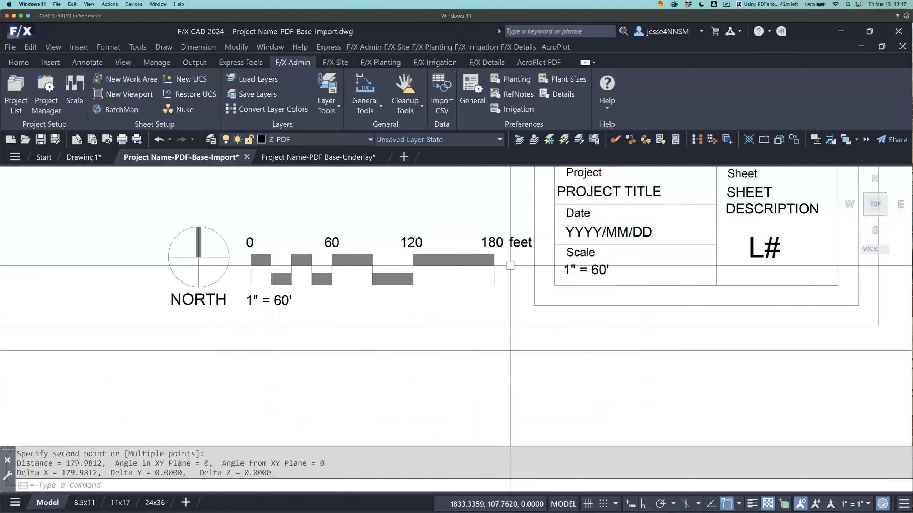
- On the 24x36 layout, erase the existing border, title block and the notes beside the sheet
{"action": "scroll", "coordinate": [510, 266], "scroll_direction": "down", "scroll_amount": 5}
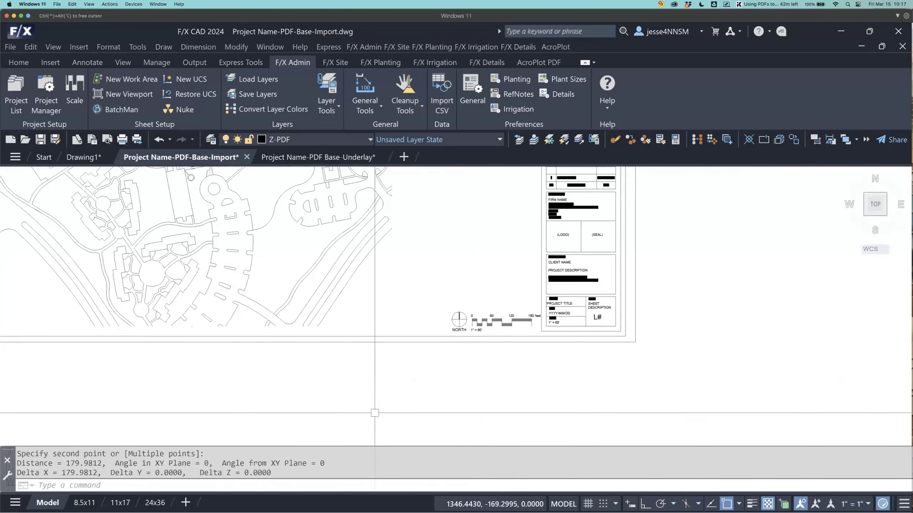
{"action": "scroll", "coordinate": [359, 379], "scroll_direction": "down", "scroll_amount": 5}
{"action": "middle_click_drag", "start_coordinate": [354, 379], "coordinate": [412, 355]}
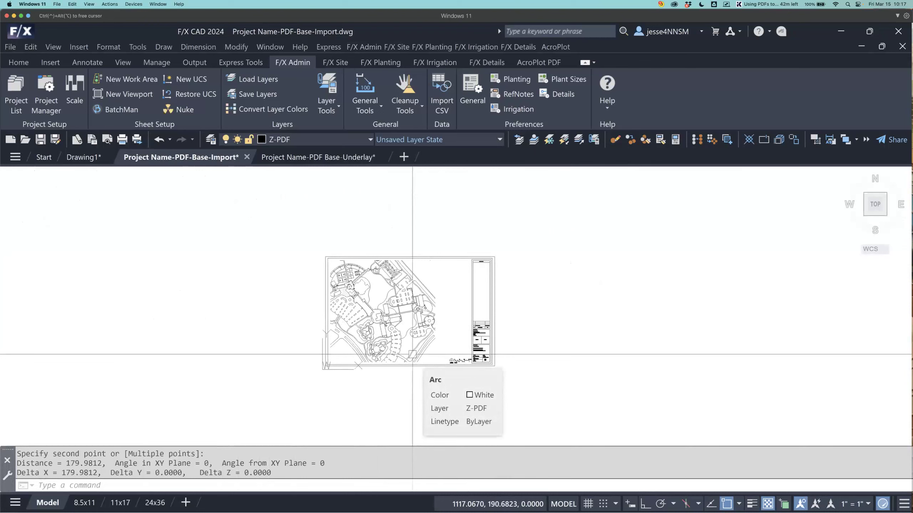
{"action": "left_click", "coordinate": [157, 502]}
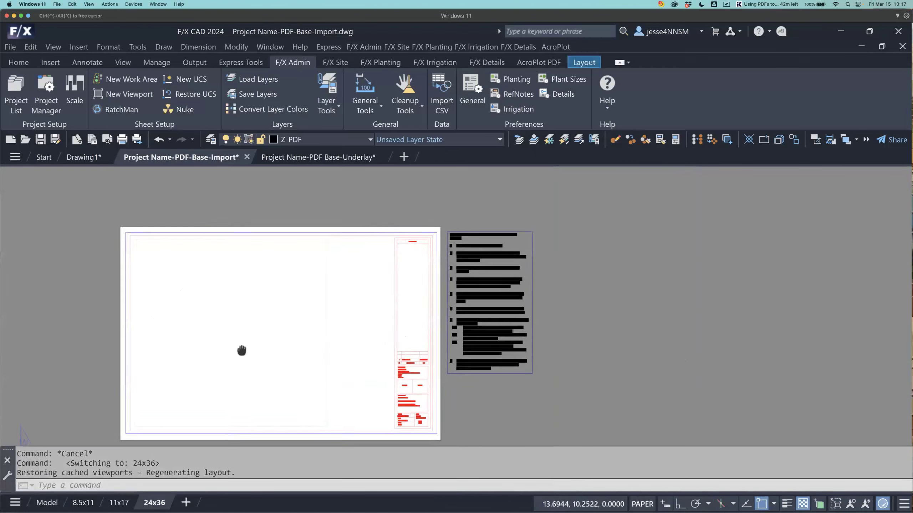
{"action": "middle_click_drag", "start_coordinate": [291, 335], "coordinate": [323, 335]}
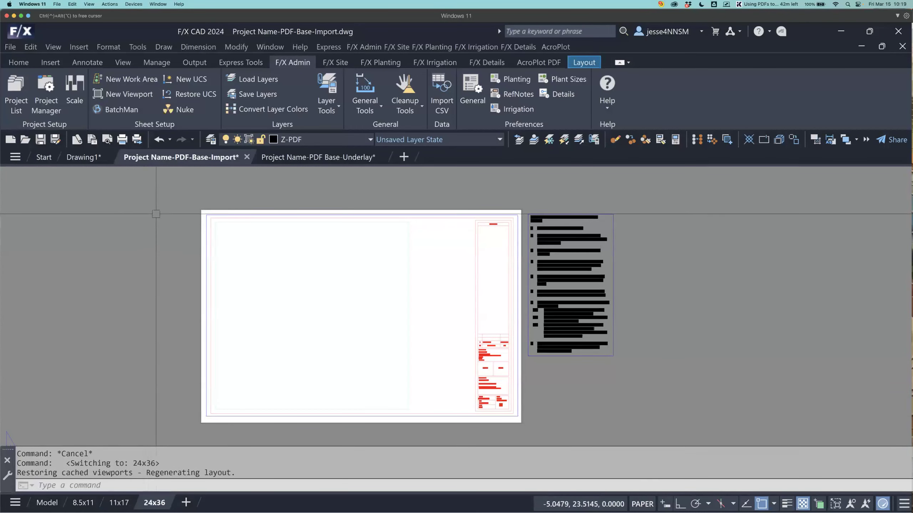
{"action": "left_click", "coordinate": [170, 197]}
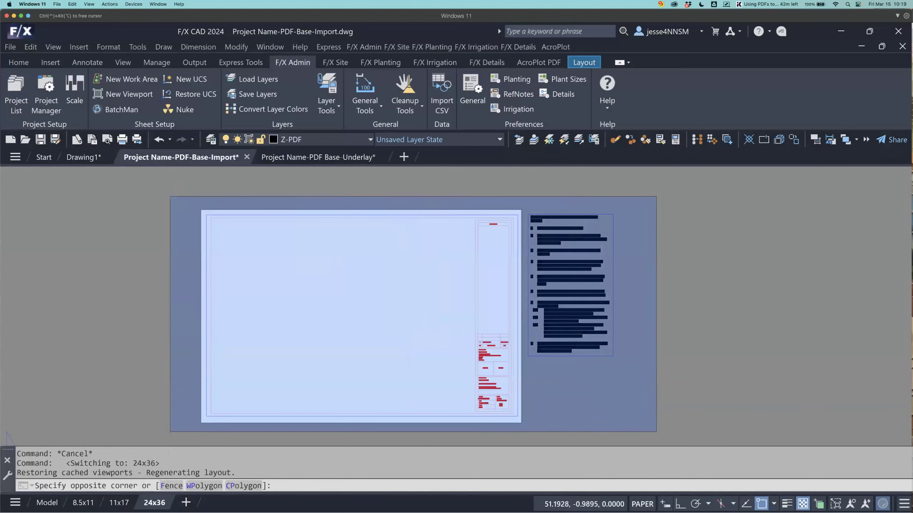
{"action": "left_click", "coordinate": [620, 436]}
{"action": "type", "text": "e"}
{"action": "key", "text": "Return"}
{"action": "middle_click_drag", "start_coordinate": [405, 363], "coordinate": [501, 347]}
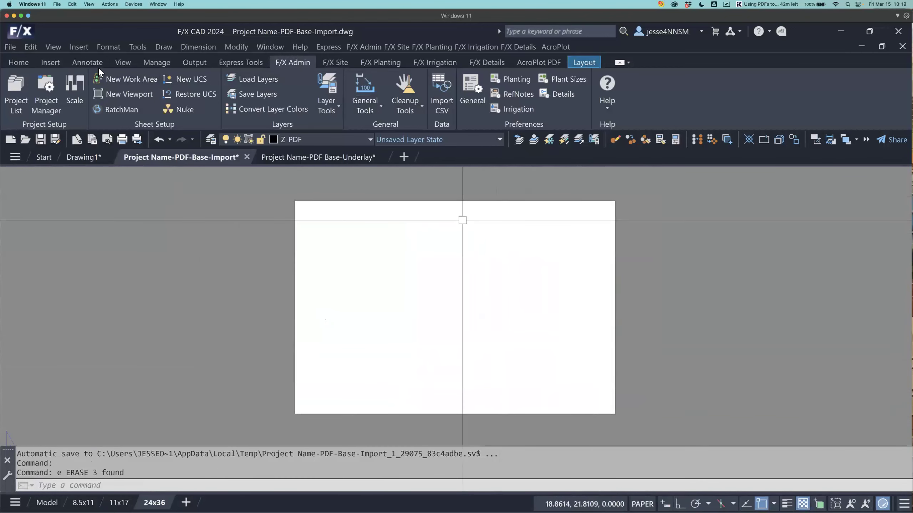
- Import PDF Import Example into the 24x36 layout on the current layer at scale 1 and rotation 0, without an on-screen insertion point
{"action": "left_click", "coordinate": [54, 63]}
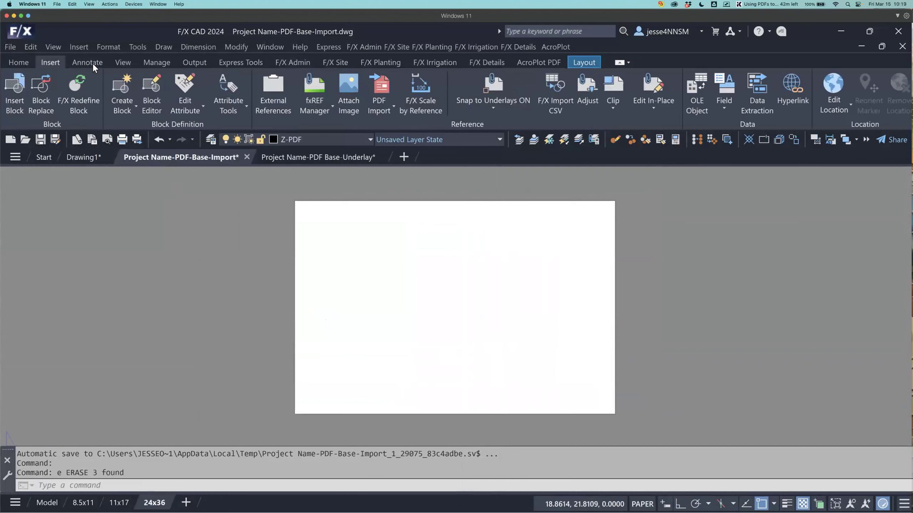
{"action": "left_click", "coordinate": [380, 107]}
{"action": "left_click", "coordinate": [434, 138]}
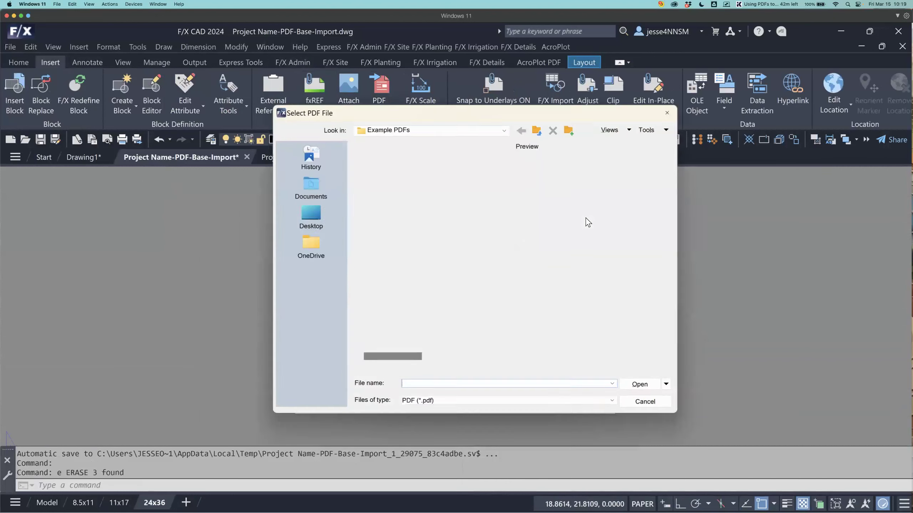
{"action": "left_click", "coordinate": [414, 166]}
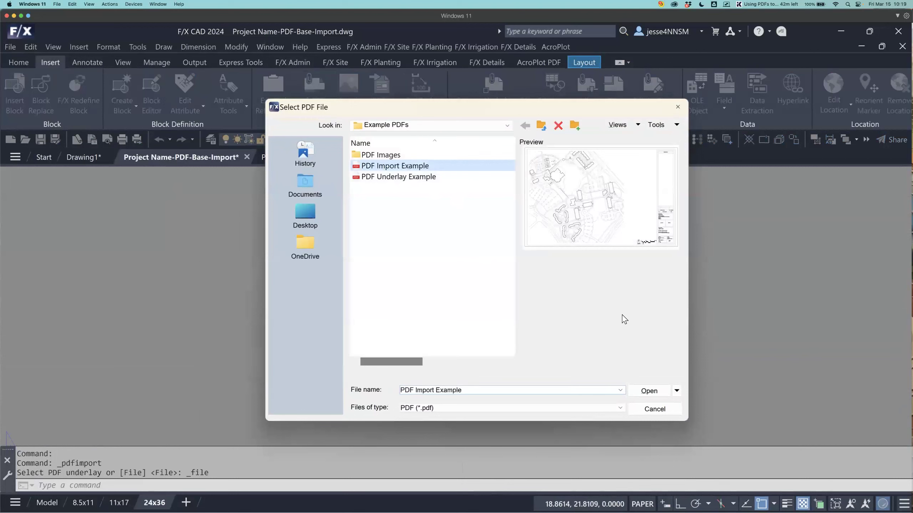
{"action": "left_click", "coordinate": [647, 392]}
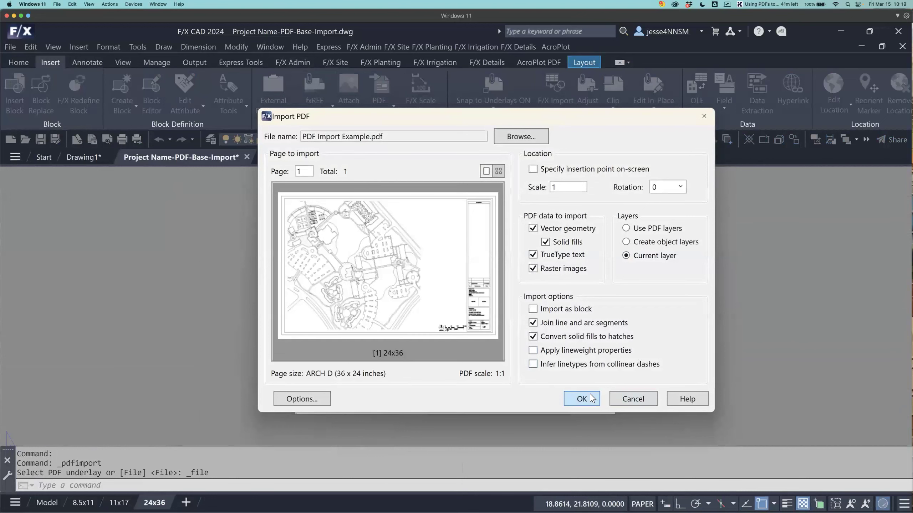
{"action": "left_click", "coordinate": [590, 399]}
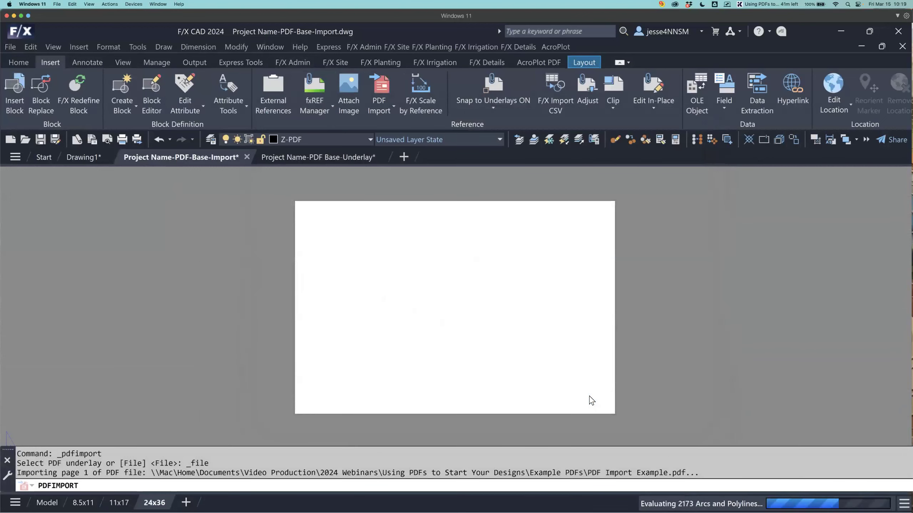
{"action": "scroll", "coordinate": [582, 389], "scroll_direction": "down", "scroll_amount": 3}
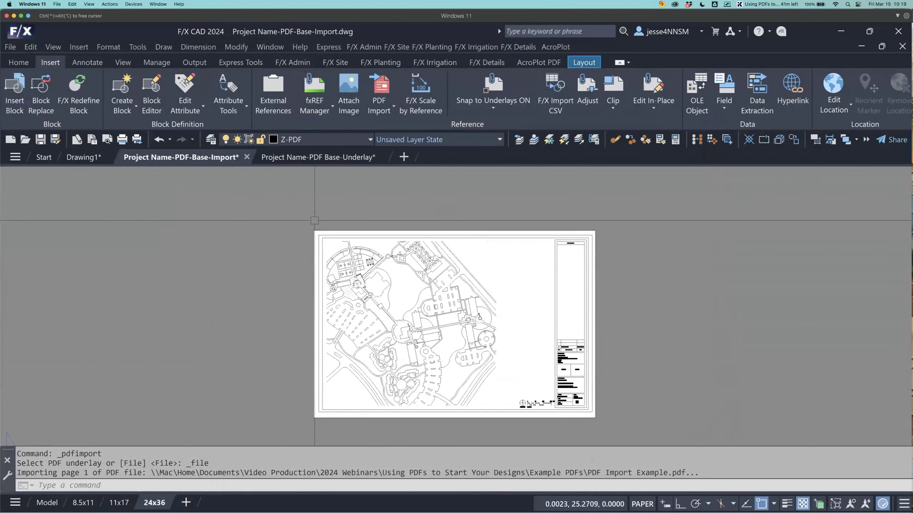
- Erase the imported site plan linework from the sheet, keeping the border, title block, north arrow and scale bar
{"action": "left_click", "coordinate": [300, 217]}
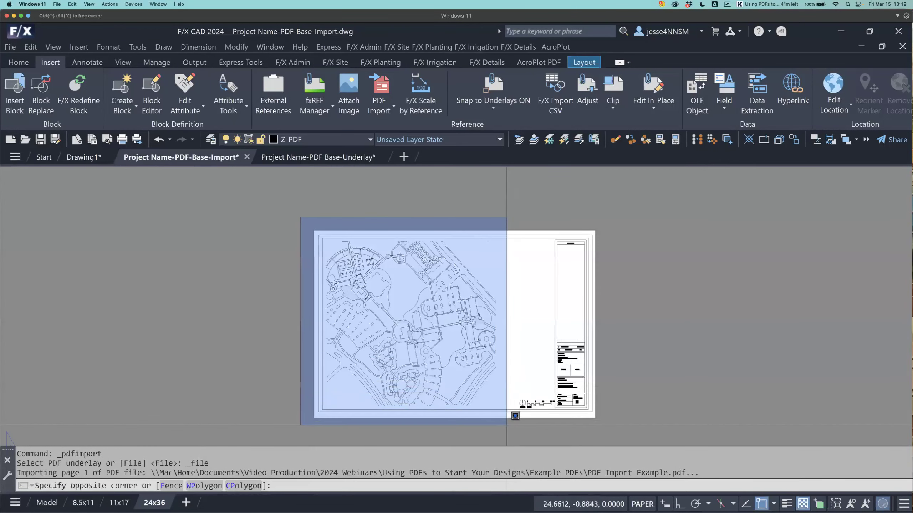
{"action": "left_click", "coordinate": [512, 425]}
{"action": "middle_click_drag", "start_coordinate": [512, 426], "coordinate": [495, 393]}
{"action": "type", "text": "e"}
{"action": "key", "text": "Return"}
- Erase the graphic scale bar with its numbers and 1" = 60' label beside the north arrow
{"action": "scroll", "coordinate": [514, 378], "scroll_direction": "up", "scroll_amount": 8}
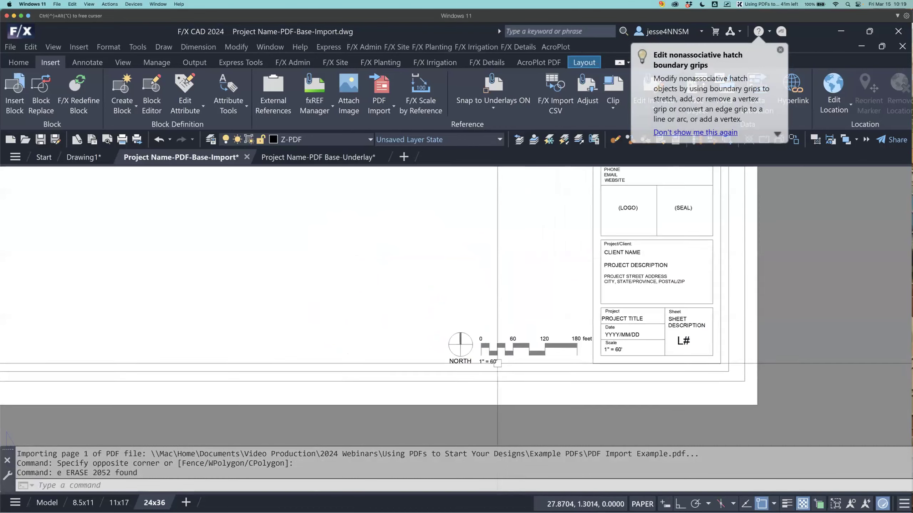
{"action": "left_click", "coordinate": [461, 302]}
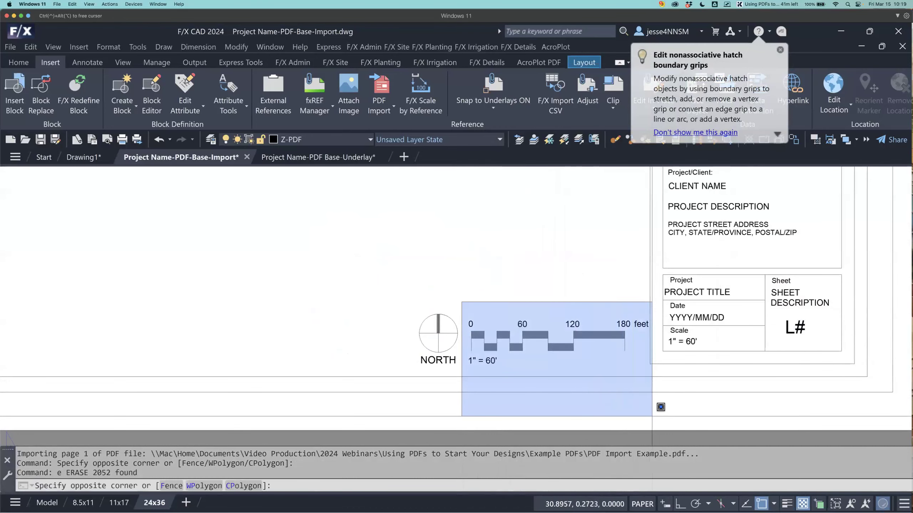
{"action": "left_click", "coordinate": [651, 365]}
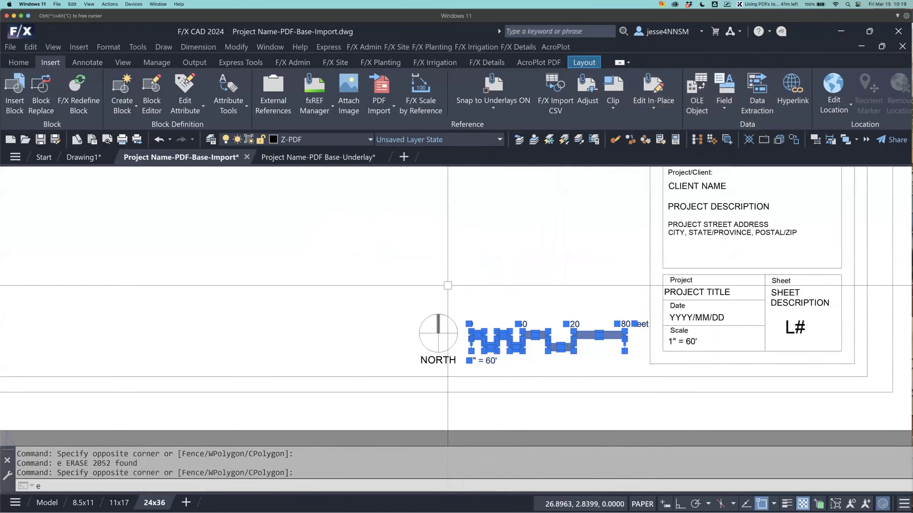
{"action": "type", "text": "e"}
{"action": "key", "text": "Return"}
- Check the drawing's layer list in the Layer Properties Manager and close it
{"action": "scroll", "coordinate": [460, 265], "scroll_direction": "down", "scroll_amount": 8}
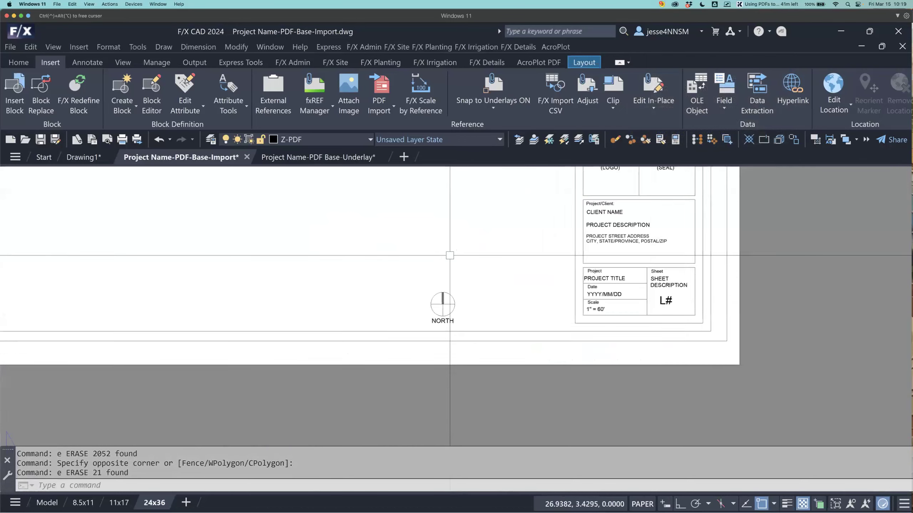
{"action": "middle_click_drag", "start_coordinate": [437, 242], "coordinate": [489, 326]}
{"action": "scroll", "coordinate": [489, 326], "scroll_direction": "up", "scroll_amount": 2}
{"action": "scroll", "coordinate": [491, 316], "scroll_direction": "down", "scroll_amount": 2}
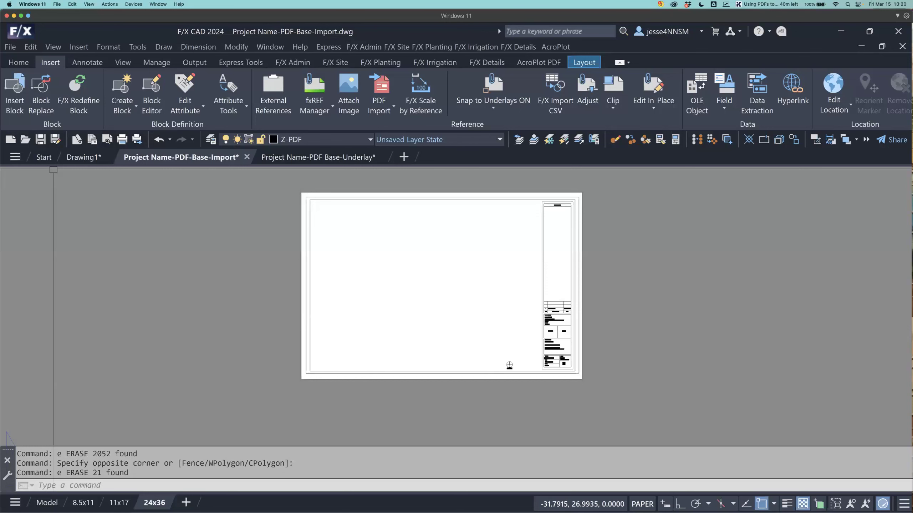
{"action": "type", "text": "la"}
{"action": "key", "text": "Return"}
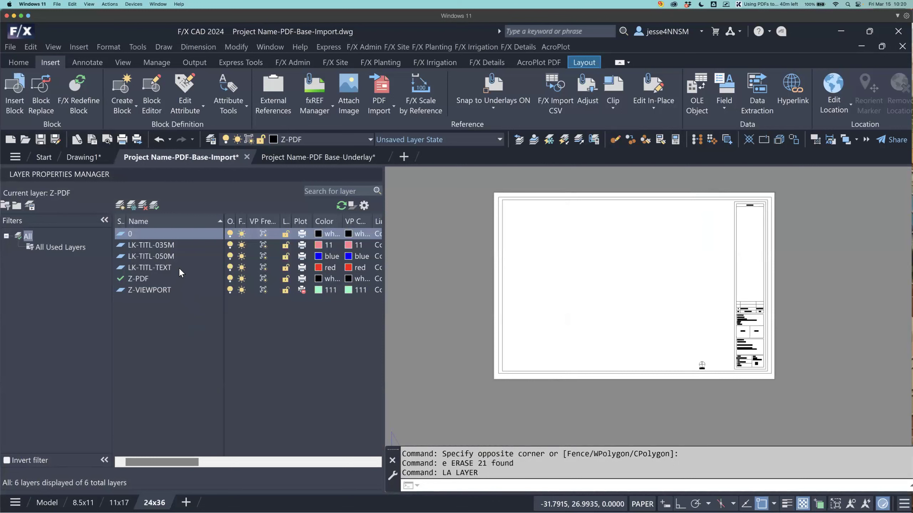
{"action": "right_click", "coordinate": [188, 177]}
{"action": "left_click", "coordinate": [205, 183]}
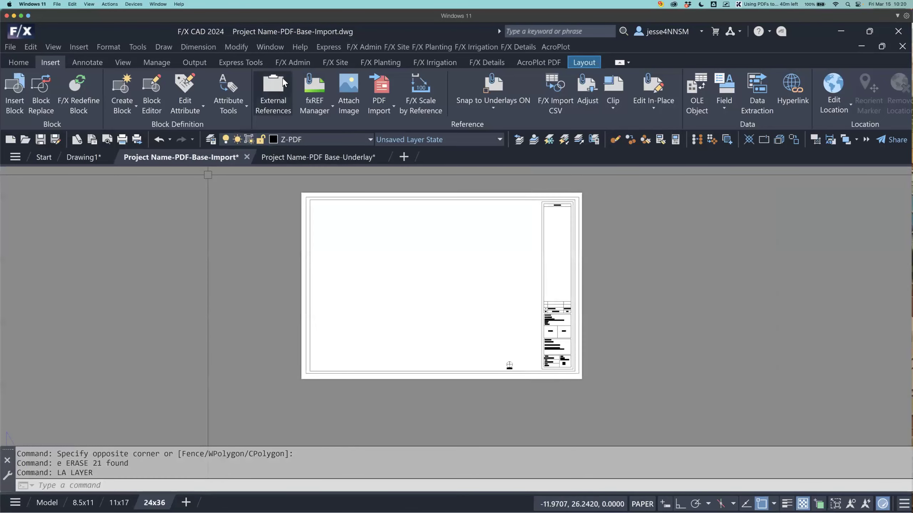
- Load the SHEET_BORDER layer state from the TEMPLATES category
{"action": "left_click", "coordinate": [287, 63]}
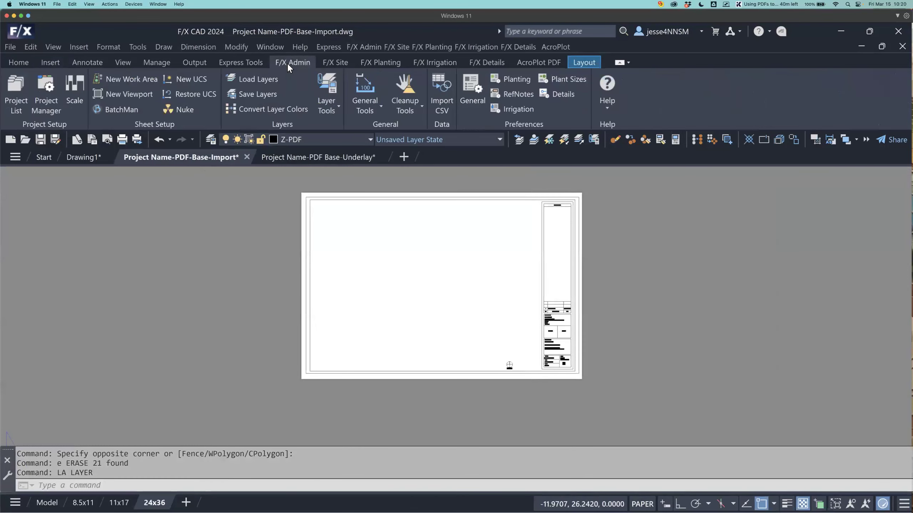
{"action": "left_click", "coordinate": [268, 80]}
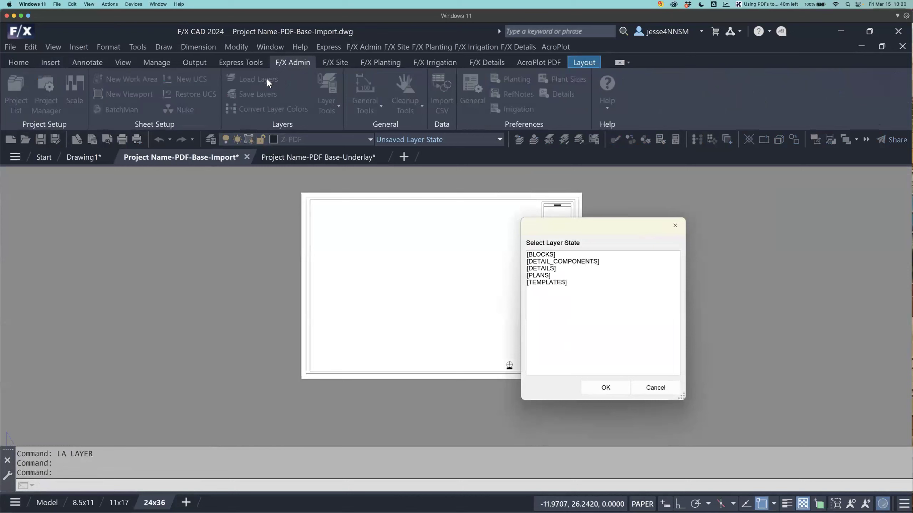
{"action": "left_click_drag", "start_coordinate": [615, 236], "coordinate": [694, 211]}
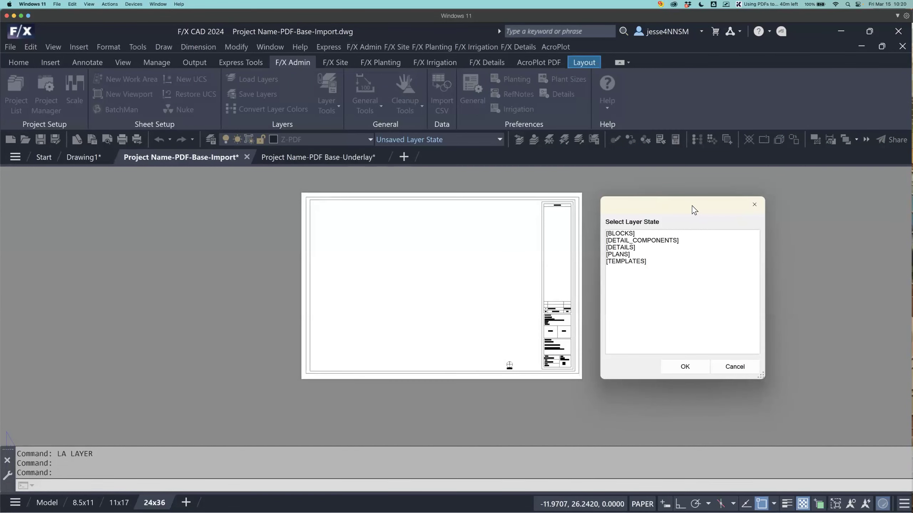
{"action": "left_click", "coordinate": [628, 263]}
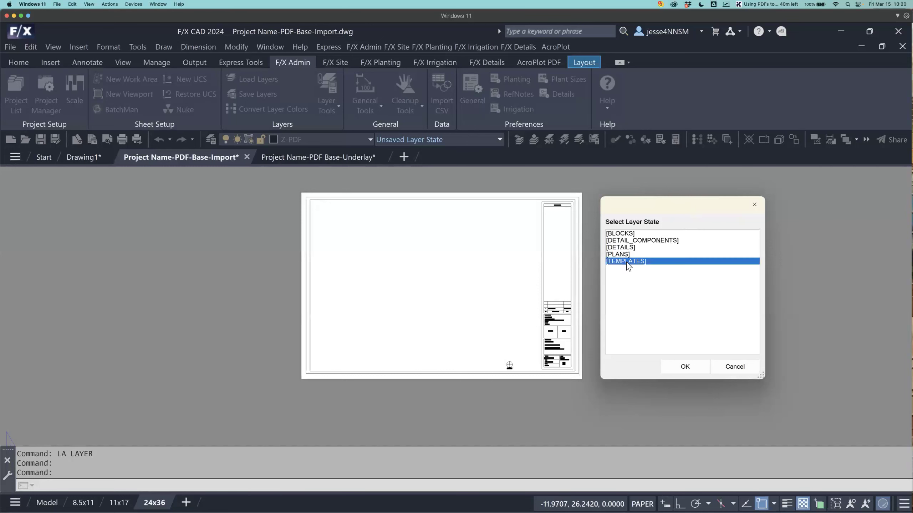
{"action": "left_click", "coordinate": [685, 368]}
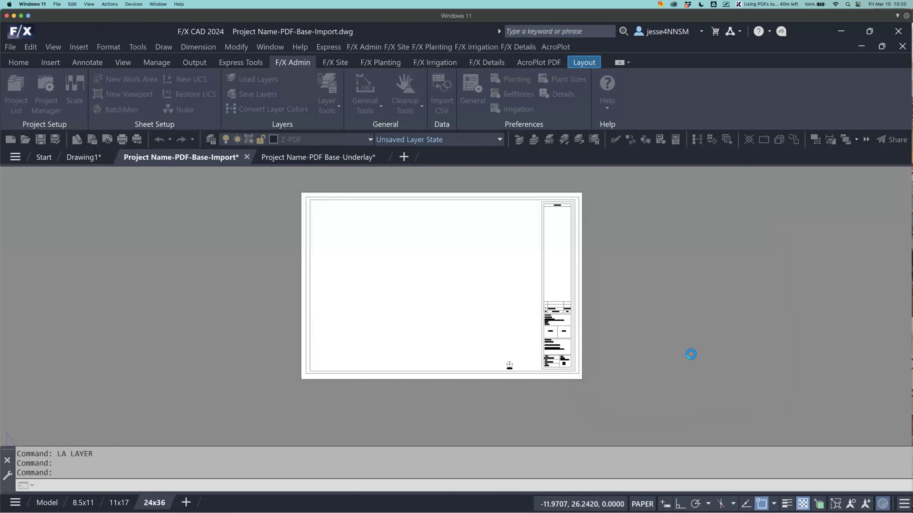
{"action": "left_click", "coordinate": [648, 234]}
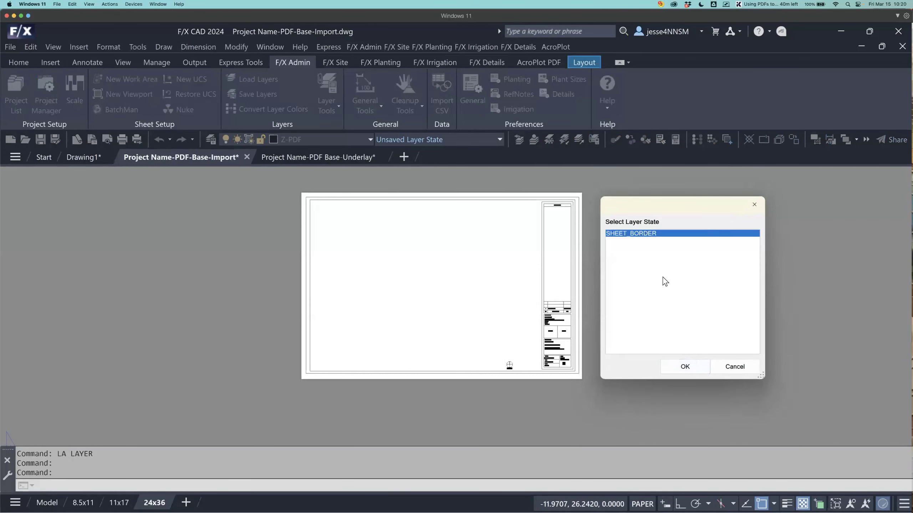
{"action": "left_click", "coordinate": [684, 367]}
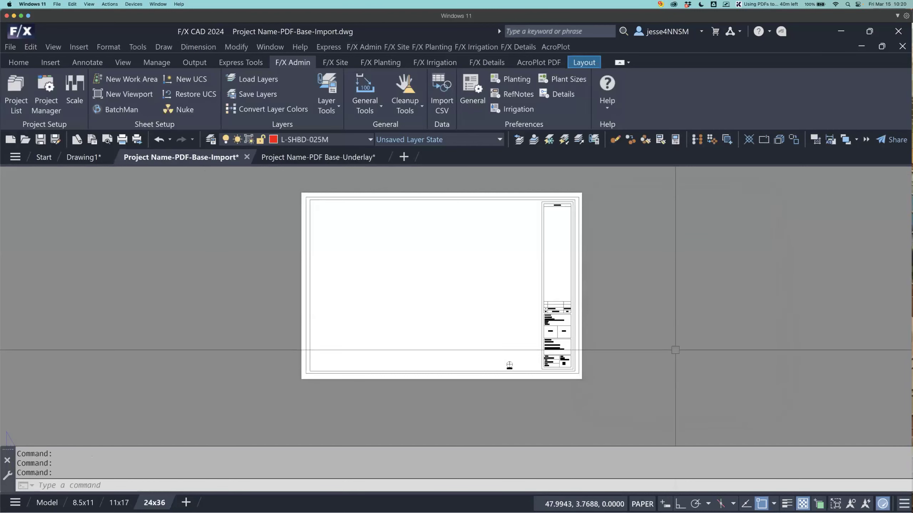
- Load the 4_DISCIPLINE_GRAPHICS_ layer state from the BLOCKS category
{"action": "left_click", "coordinate": [278, 78]}
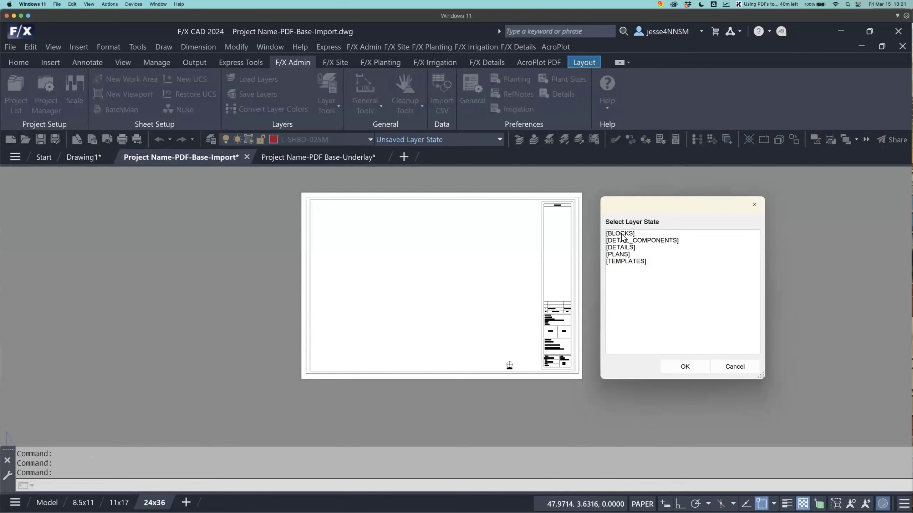
{"action": "left_click", "coordinate": [622, 234]}
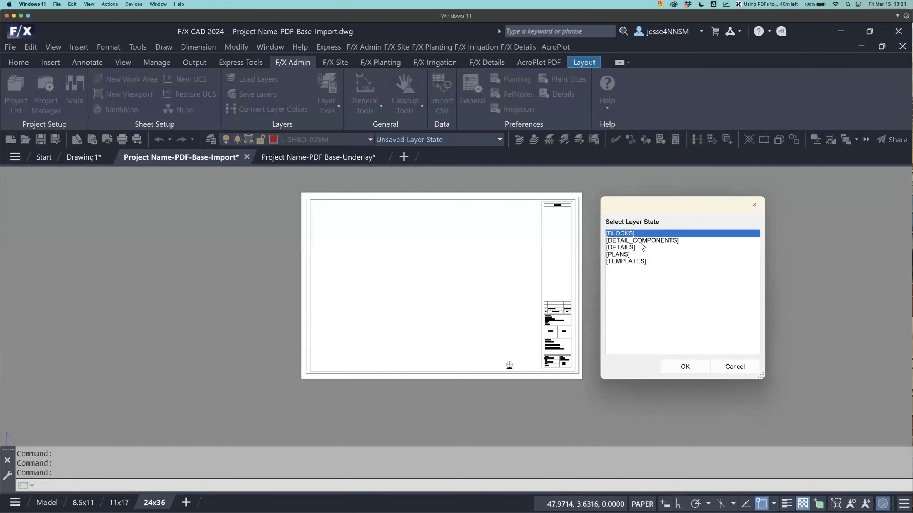
{"action": "left_click", "coordinate": [685, 367]}
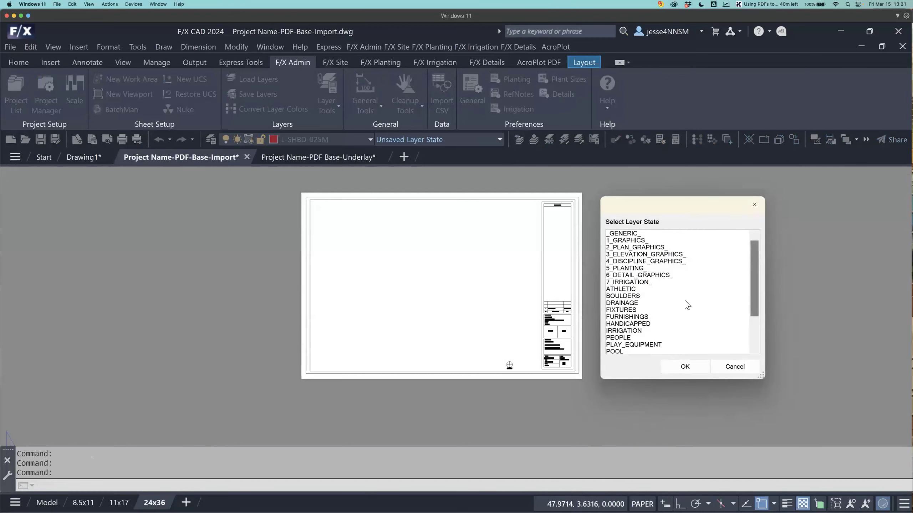
{"action": "left_click", "coordinate": [652, 262]}
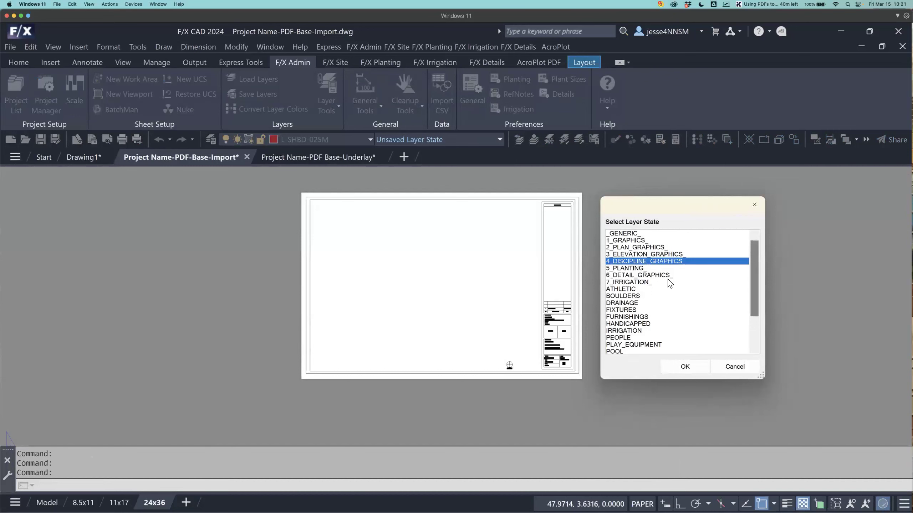
{"action": "left_click", "coordinate": [685, 367]}
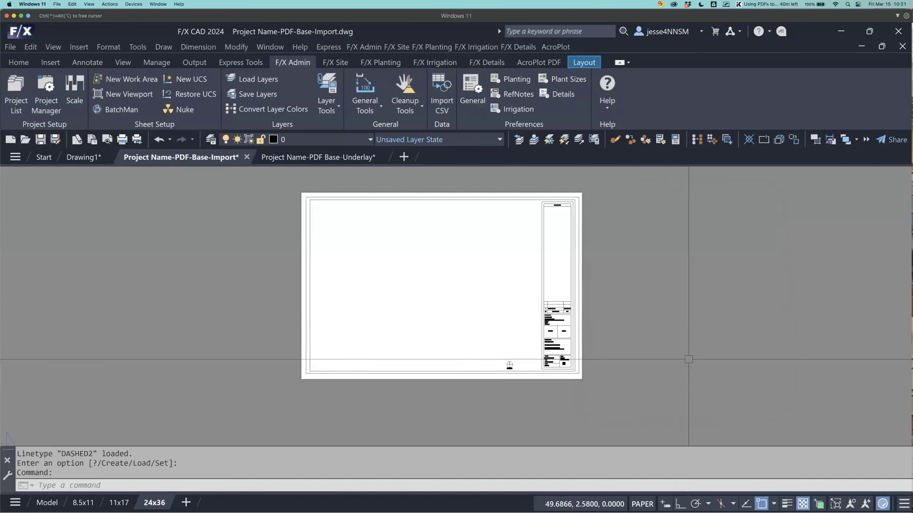
- Review the newly loaded layers in the Layer Properties Manager and close it
{"action": "type", "text": "la"}
{"action": "key", "text": "Return"}
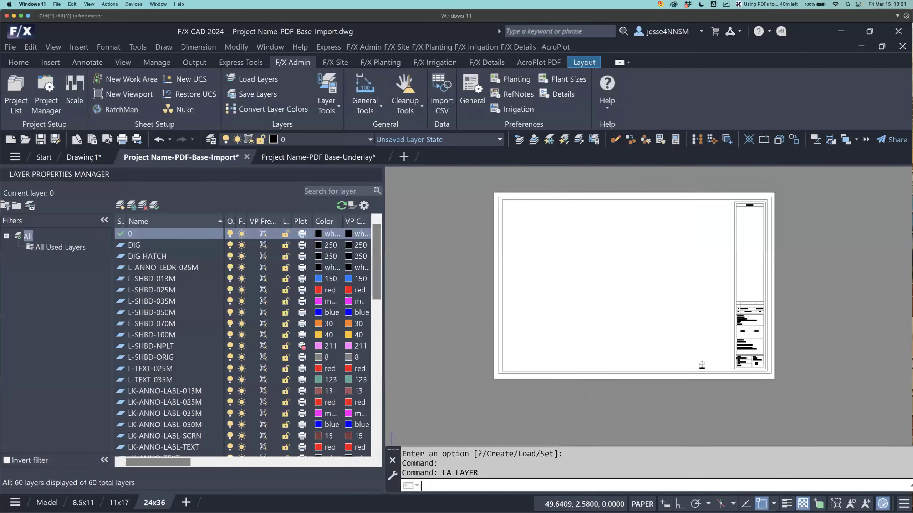
{"action": "mouse_move", "coordinate": [375, 254]}
{"action": "left_mouse_down"}
{"action": "mouse_move", "coordinate": [382, 409]}
{"action": "mouse_move", "coordinate": [383, 254]}
{"action": "left_mouse_up"}
{"action": "right_click", "coordinate": [202, 178]}
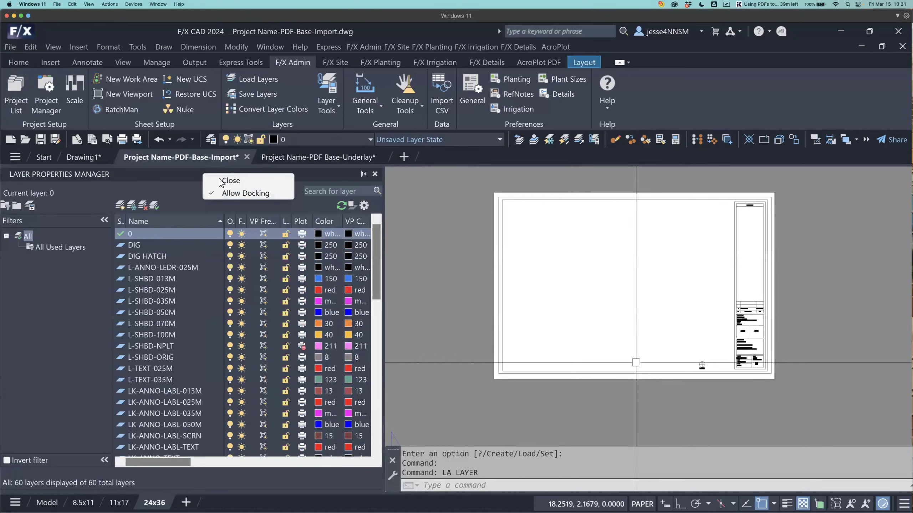
{"action": "left_click", "coordinate": [221, 183]}
{"action": "middle_click_drag", "start_coordinate": [373, 256], "coordinate": [353, 298]}
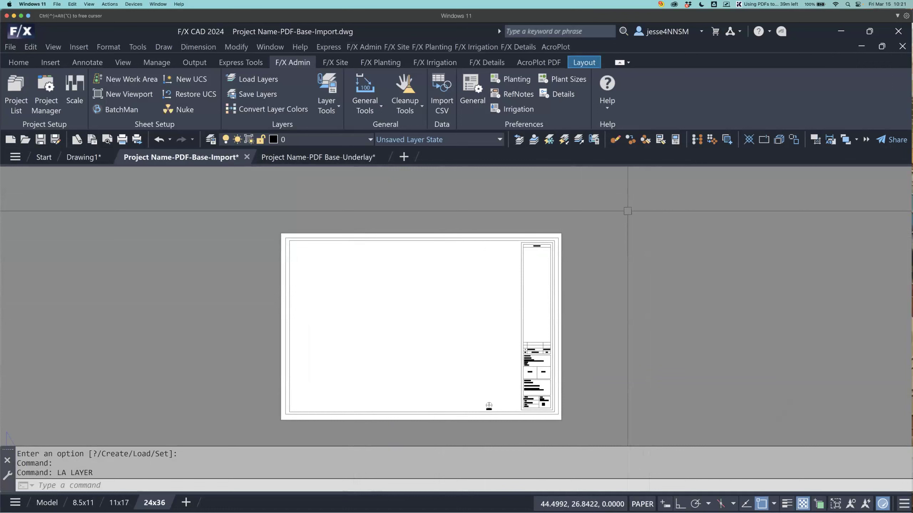
- Set all the border and title block objects on the sheet to ByLayer, leaving ByBlock properties unchanged and excluding blocks
{"action": "key", "text": "ctrl+a"}
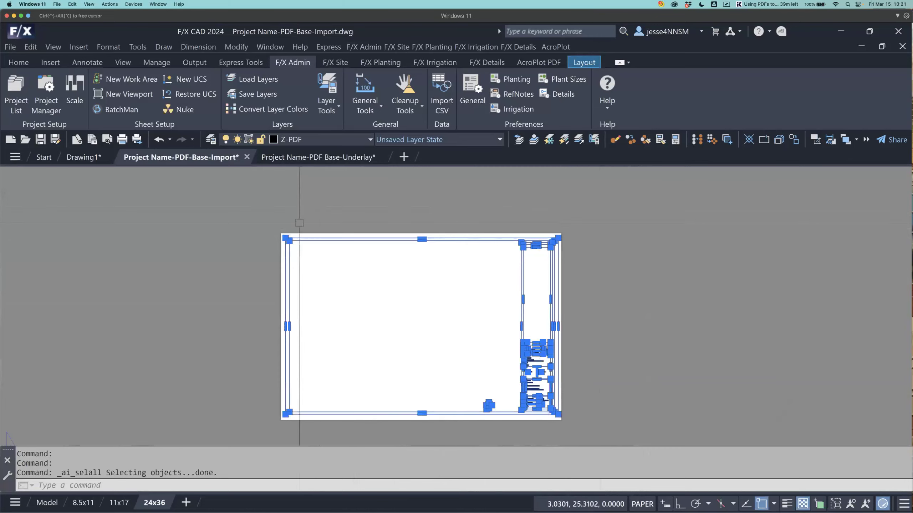
{"action": "key", "text": "Escape"}
{"action": "left_click", "coordinate": [254, 218]}
{"action": "left_click", "coordinate": [670, 443]}
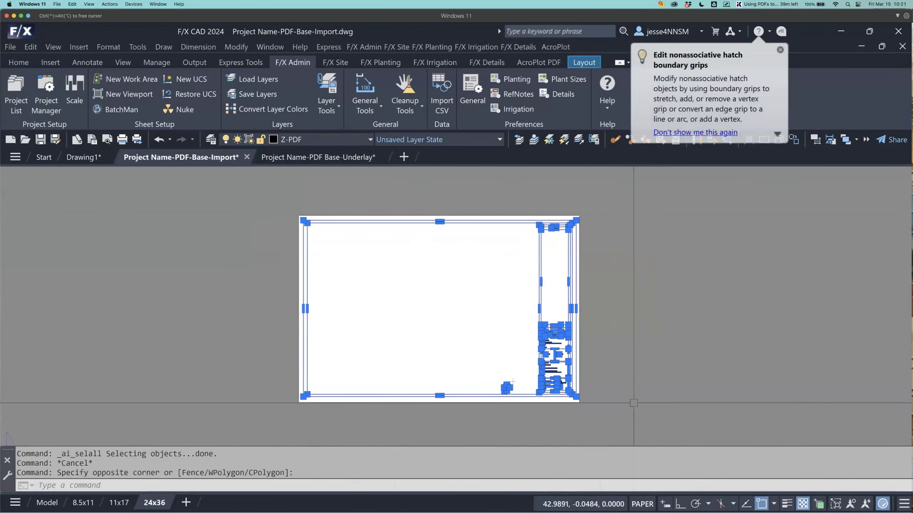
{"action": "type", "text": "SETBY"}
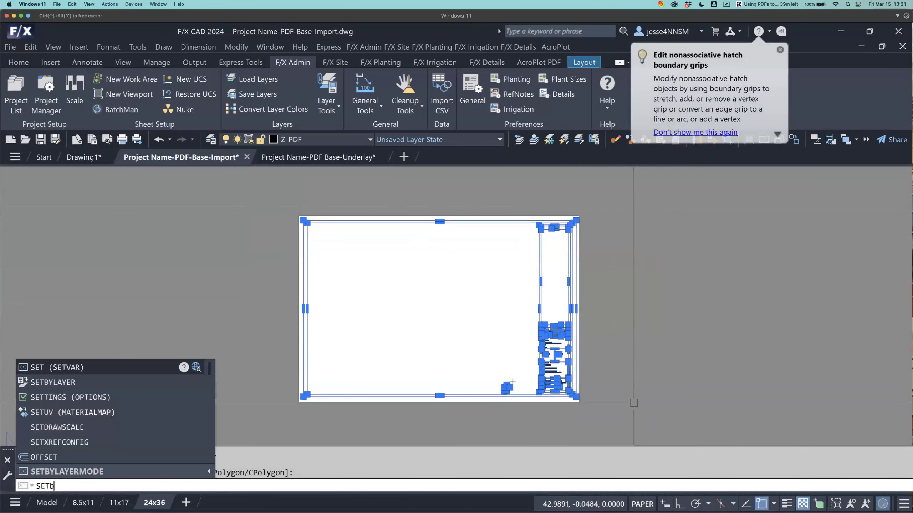
{"action": "key", "text": "Return"}
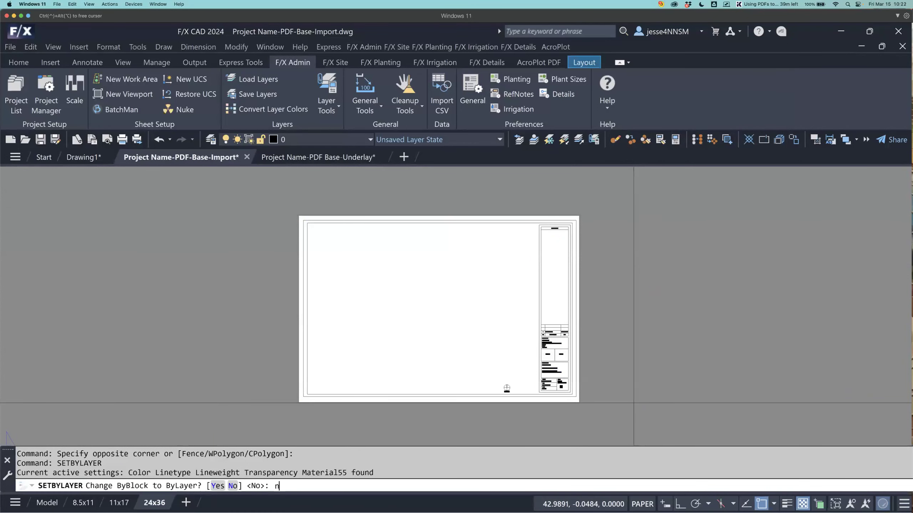
{"action": "type", "text": "n"}
{"action": "key", "text": "Return"}
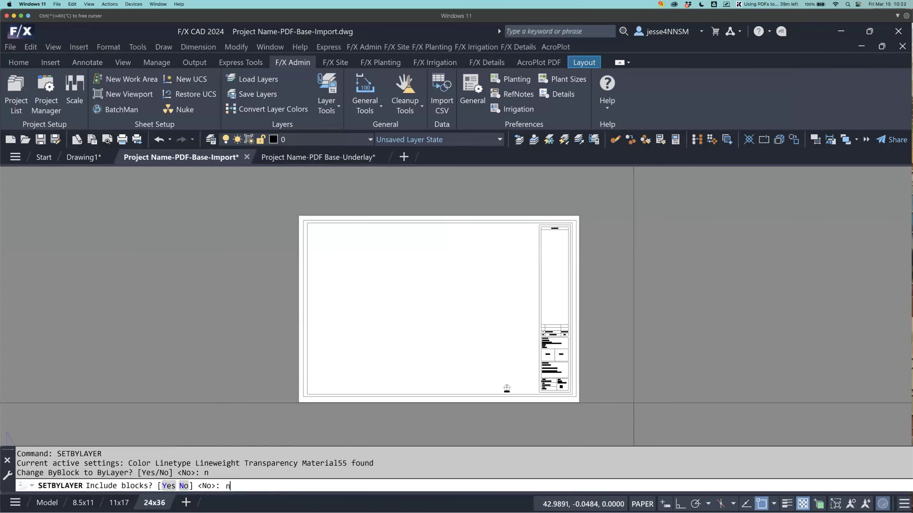
{"action": "type", "text": "n"}
{"action": "key", "text": "Return"}
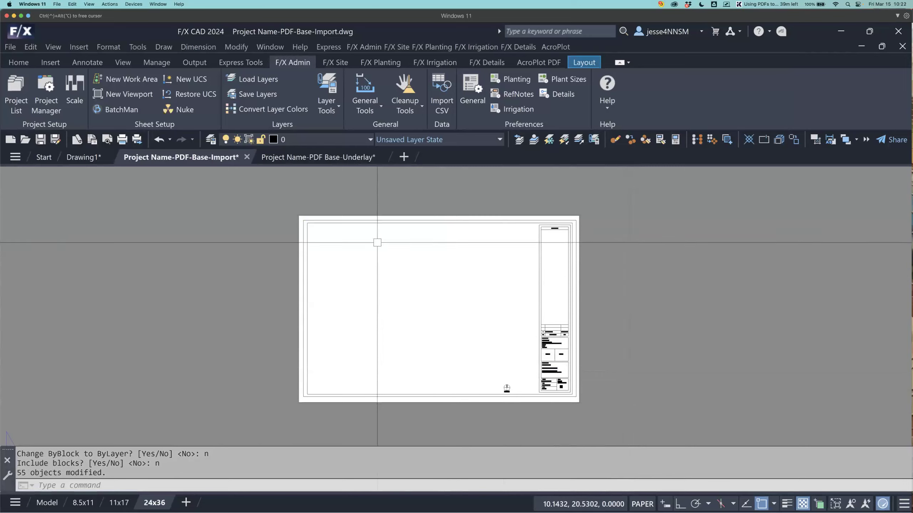
- Examine the template title block on the 11x17 layout as a reference for layers and colors
{"action": "scroll", "coordinate": [359, 219], "scroll_direction": "up", "scroll_amount": 3}
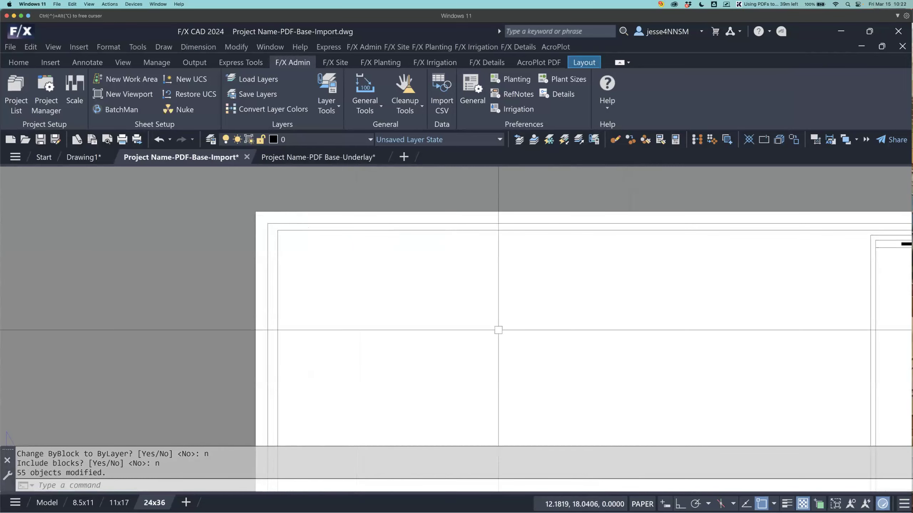
{"action": "scroll", "coordinate": [497, 326], "scroll_direction": "down", "scroll_amount": 5}
{"action": "middle_click_drag", "start_coordinate": [502, 326], "coordinate": [481, 295]}
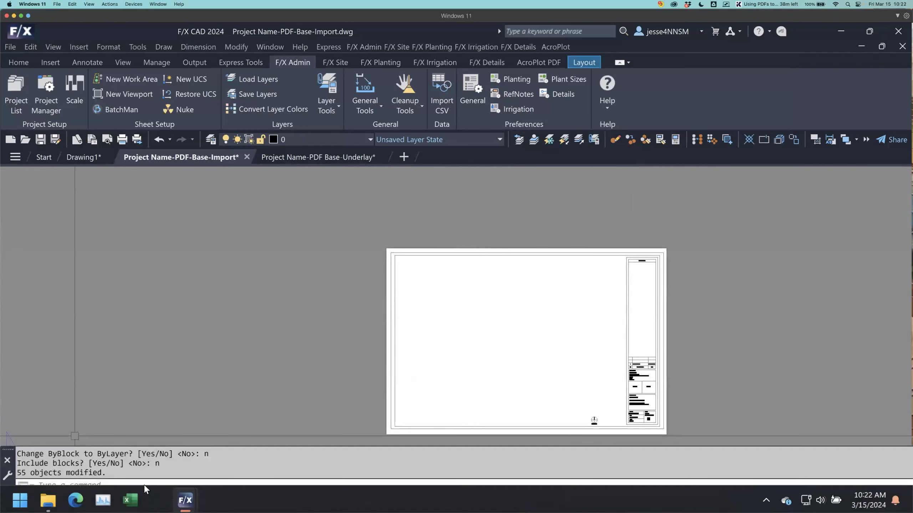
{"action": "left_click", "coordinate": [120, 501]}
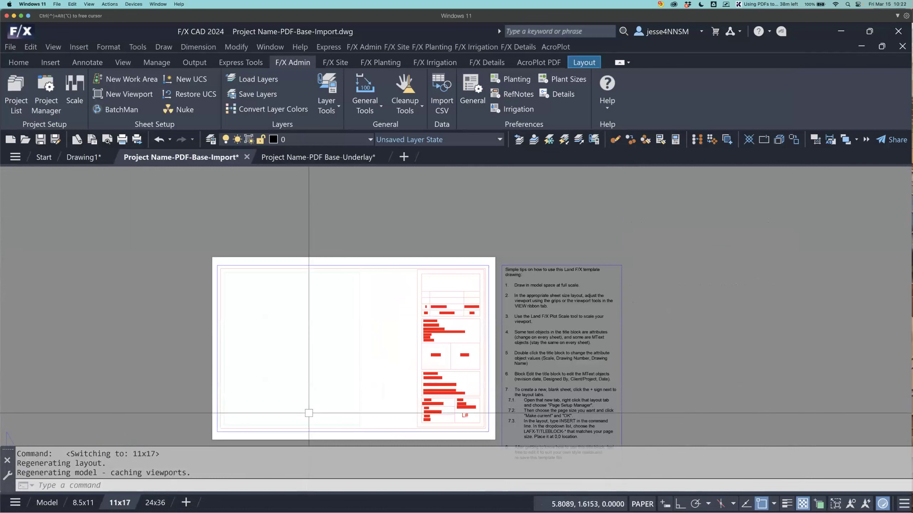
{"action": "scroll", "coordinate": [240, 269], "scroll_direction": "up", "scroll_amount": 2}
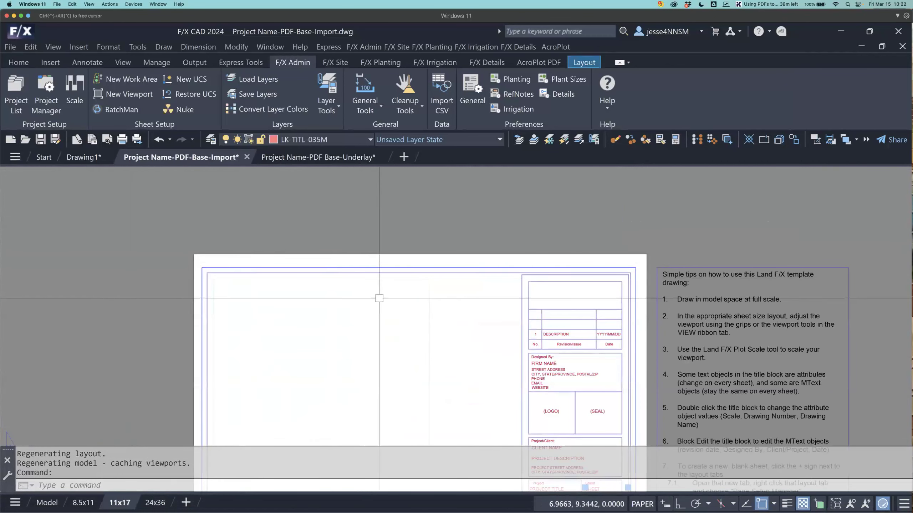
{"action": "middle_click_drag", "start_coordinate": [384, 340], "coordinate": [435, 276]}
{"action": "scroll", "coordinate": [434, 276], "scroll_direction": "down", "scroll_amount": 2}
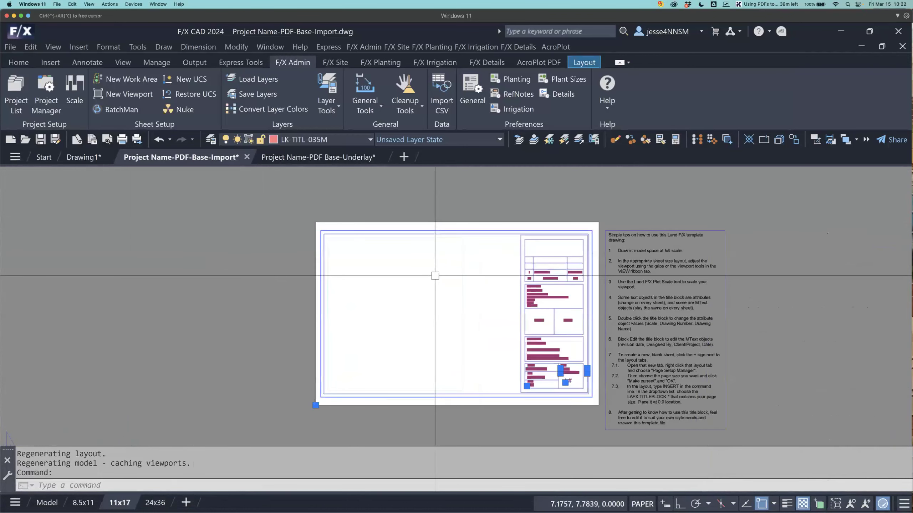
{"action": "scroll", "coordinate": [371, 232], "scroll_direction": "up", "scroll_amount": 2}
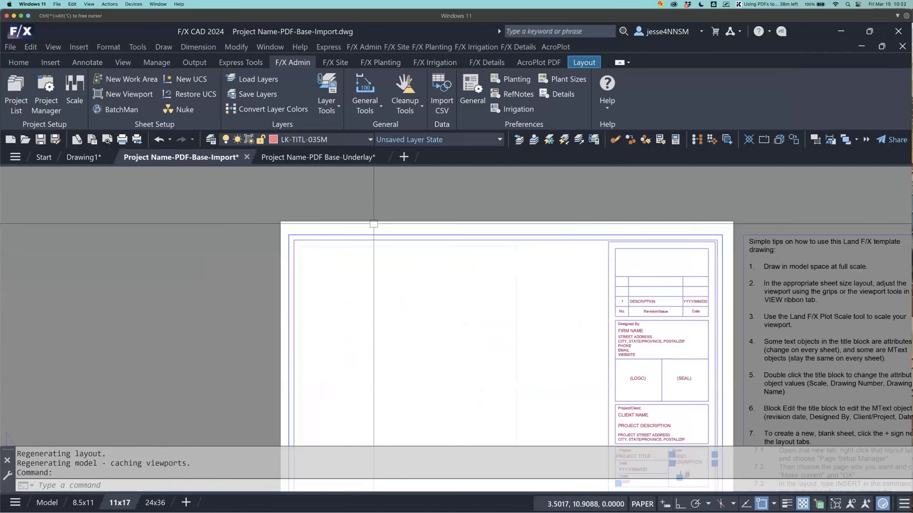
{"action": "key", "text": "Escape"}
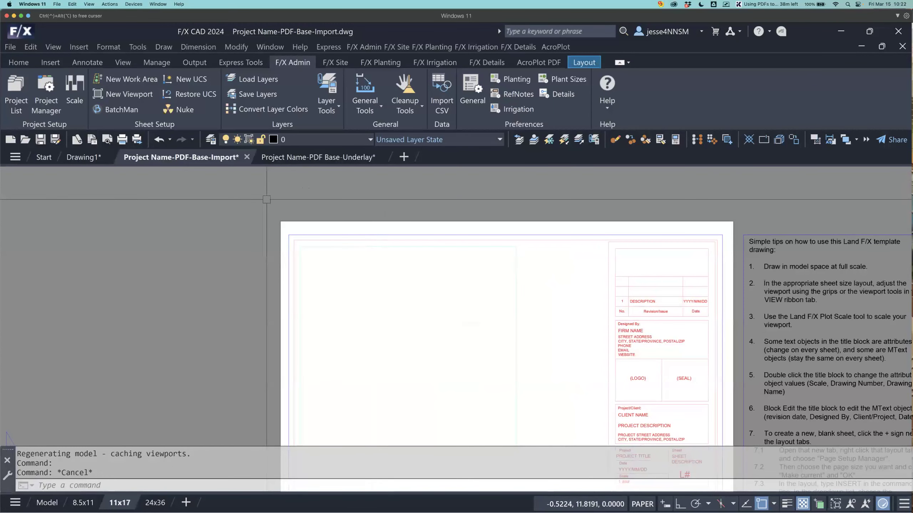
- Use XLayer to identify the layers of the outer and inner border lines in the 11x17 template title block
{"action": "left_click", "coordinate": [324, 109]}
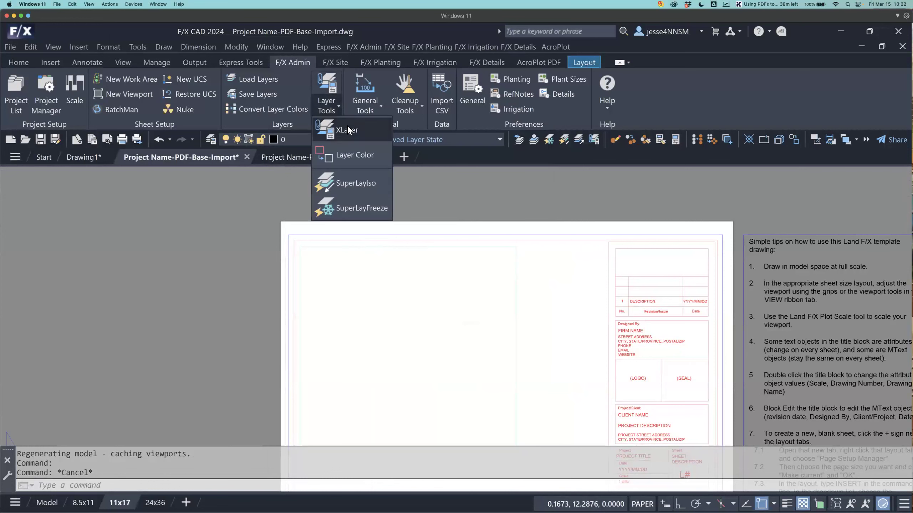
{"action": "left_click", "coordinate": [318, 194]}
{"action": "scroll", "coordinate": [315, 246], "scroll_direction": "up", "scroll_amount": 2}
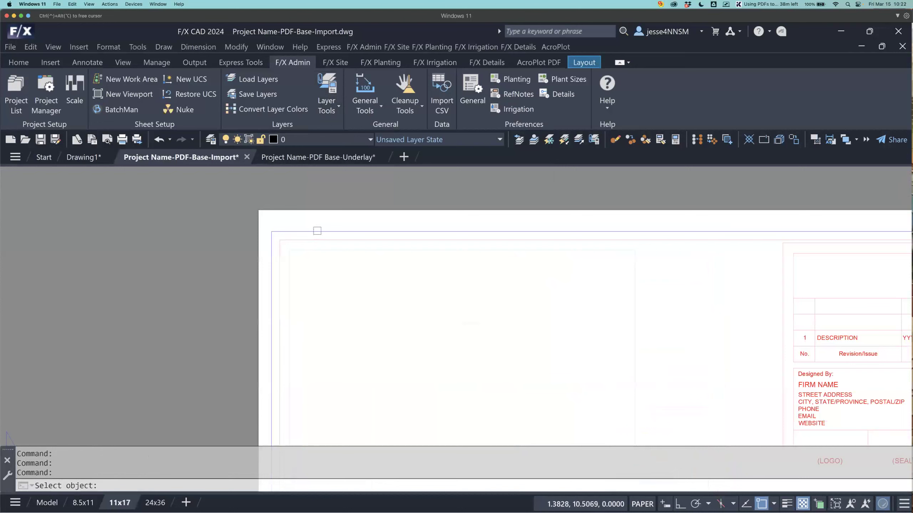
{"action": "left_click", "coordinate": [317, 232]}
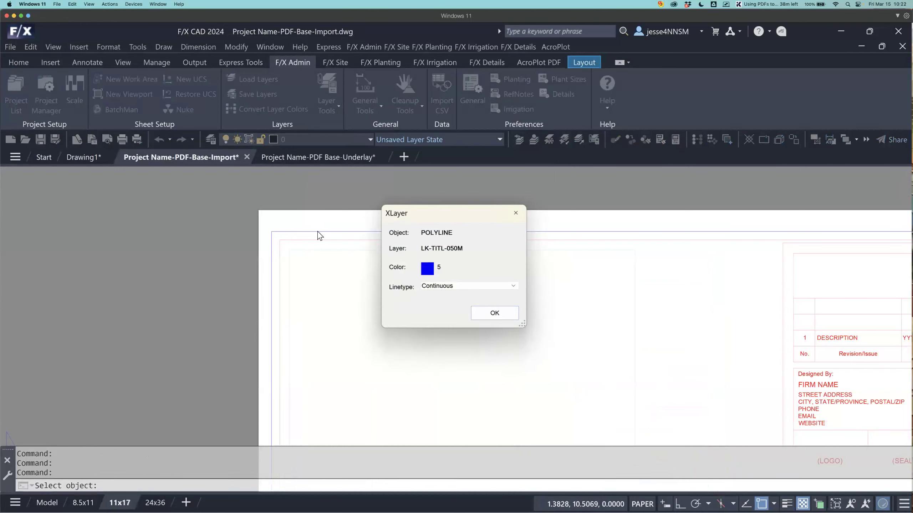
{"action": "left_click", "coordinate": [494, 313]}
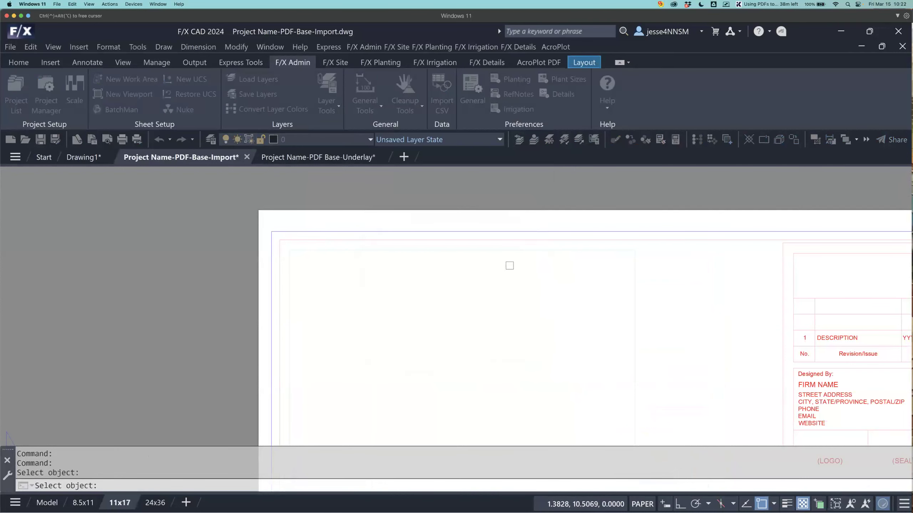
{"action": "left_click", "coordinate": [515, 241]}
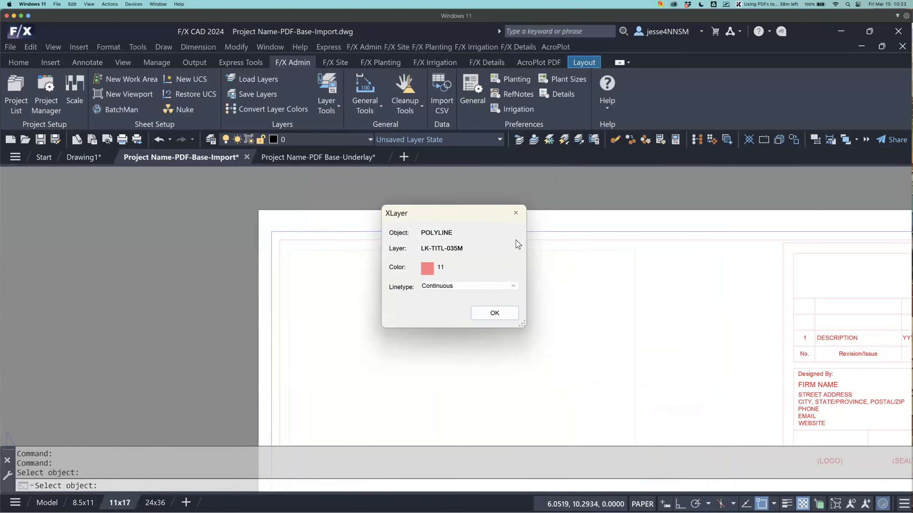
{"action": "left_click", "coordinate": [494, 313]}
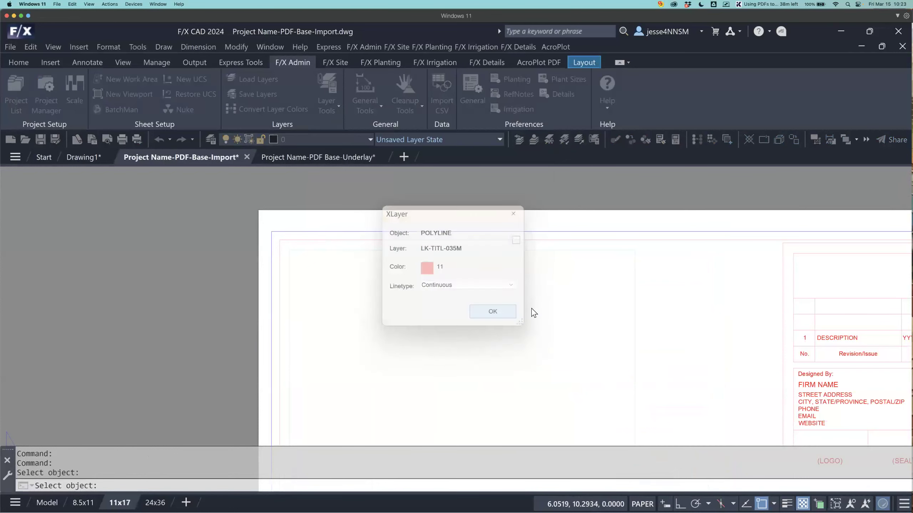
- Use XLayer to identify the layer of the FIRM NAME text in the 11x17 title block
{"action": "middle_click_drag", "start_coordinate": [585, 315], "coordinate": [376, 247]}
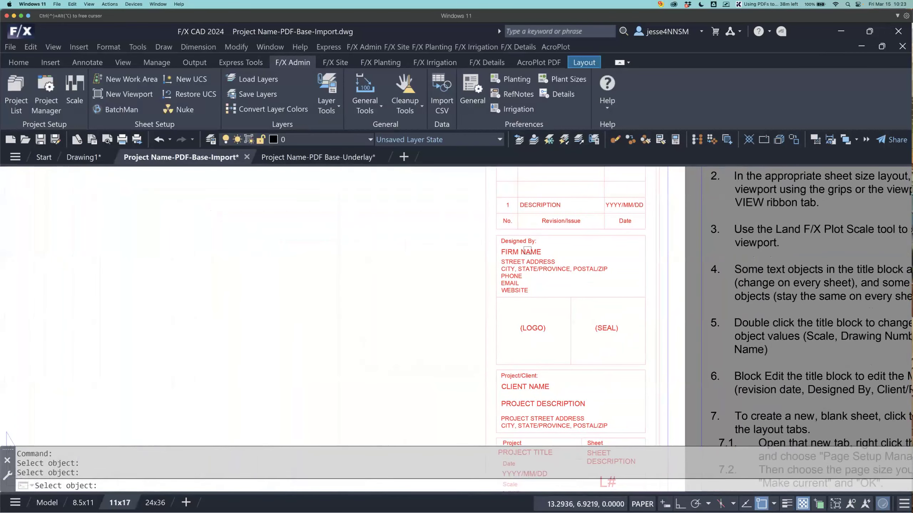
{"action": "left_click", "coordinate": [528, 251]}
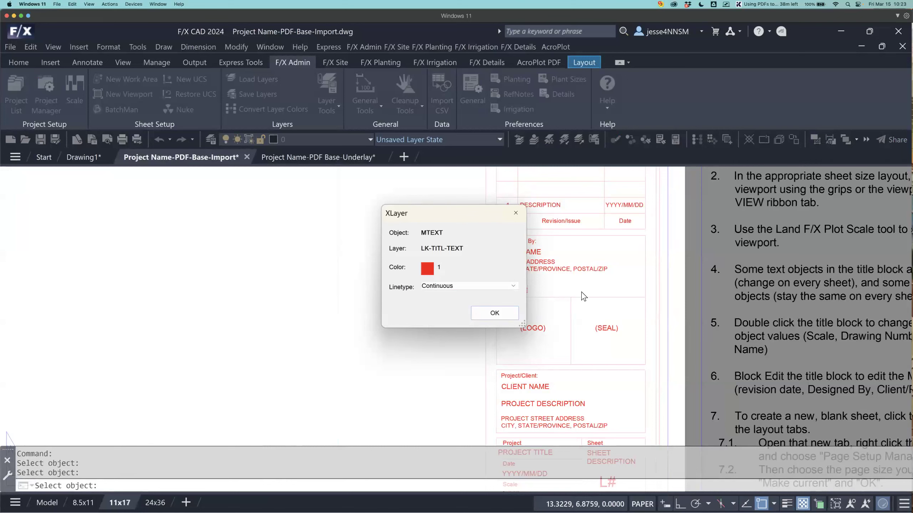
{"action": "left_click", "coordinate": [511, 318]}
{"action": "key", "text": "Escape"}
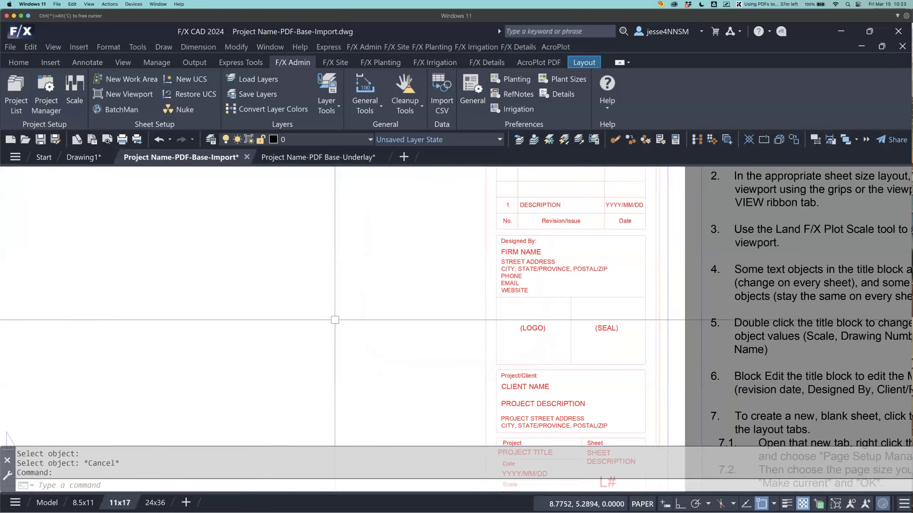
- Move the sheet border around the 24x36 layout to layer LK-TITL-050M
{"action": "left_click", "coordinate": [154, 502]}
{"action": "middle_click_drag", "start_coordinate": [424, 387], "coordinate": [387, 362]}
{"action": "scroll", "coordinate": [370, 277], "scroll_direction": "up", "scroll_amount": 2}
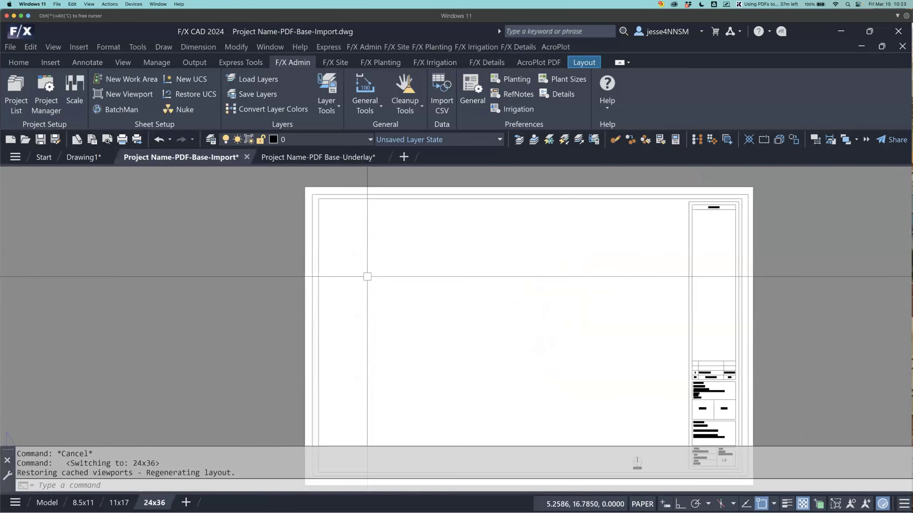
{"action": "left_click", "coordinate": [310, 230]}
{"action": "left_click", "coordinate": [333, 138]}
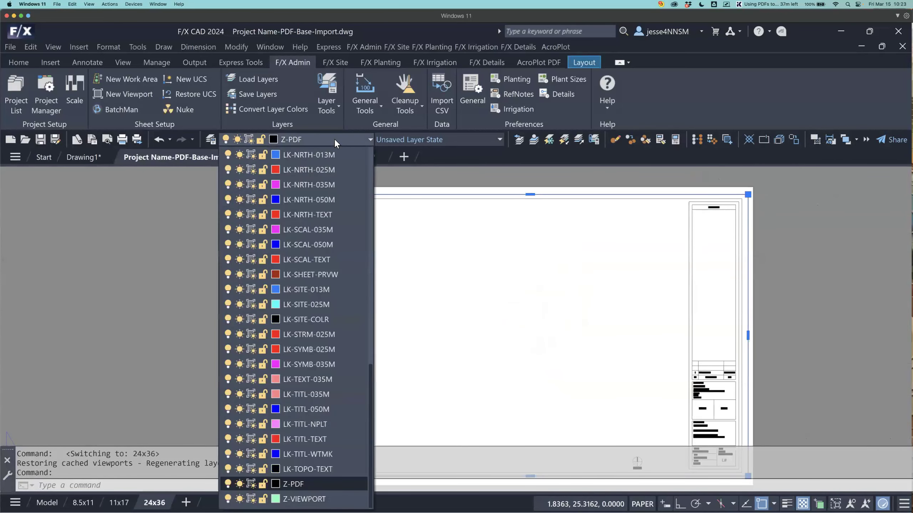
{"action": "left_click", "coordinate": [335, 409]}
{"action": "key", "text": "Escape"}
{"action": "middle_click_drag", "start_coordinate": [675, 293], "coordinate": [579, 298]}
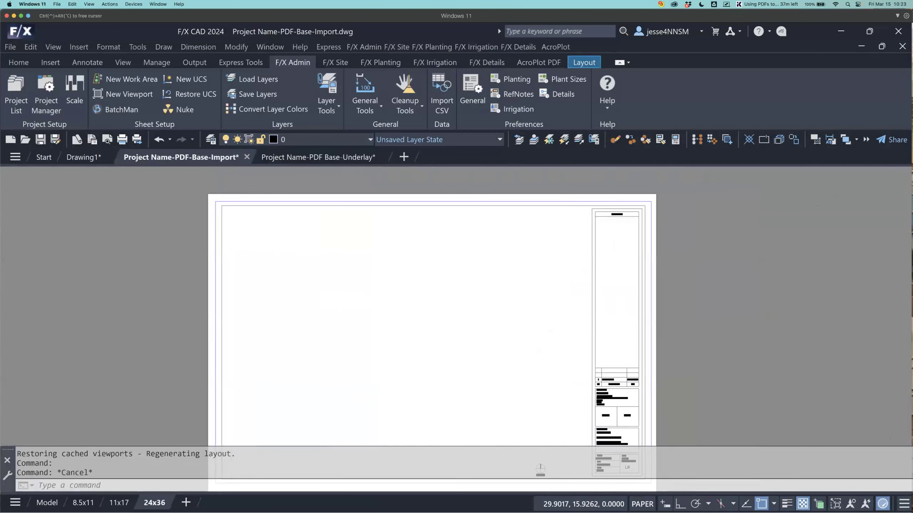
- Move the inner sheet border and all title block frame, revision table and divider lines on the 24x36 layout to layer LK-TITL-035M
{"action": "scroll", "coordinate": [616, 263], "scroll_direction": "up", "scroll_amount": 4}
{"action": "left_click", "coordinate": [614, 262]}
{"action": "left_click", "coordinate": [540, 271]}
{"action": "middle_click_drag", "start_coordinate": [552, 252], "coordinate": [523, 324]}
{"action": "middle_click_drag", "start_coordinate": [519, 246], "coordinate": [509, 270]}
{"action": "left_click", "coordinate": [478, 207]}
{"action": "left_click", "coordinate": [549, 237]}
{"action": "middle_click_drag", "start_coordinate": [553, 349], "coordinate": [379, 213]}
{"action": "middle_click_drag", "start_coordinate": [429, 414], "coordinate": [450, 285]}
{"action": "middle_click_drag", "start_coordinate": [462, 375], "coordinate": [468, 314]}
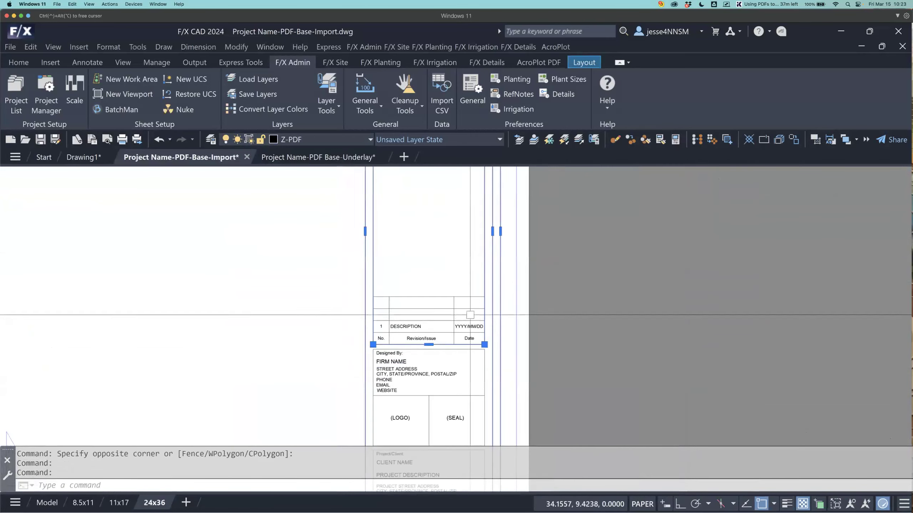
{"action": "scroll", "coordinate": [468, 313], "scroll_direction": "up", "scroll_amount": 2}
{"action": "left_click", "coordinate": [467, 273]}
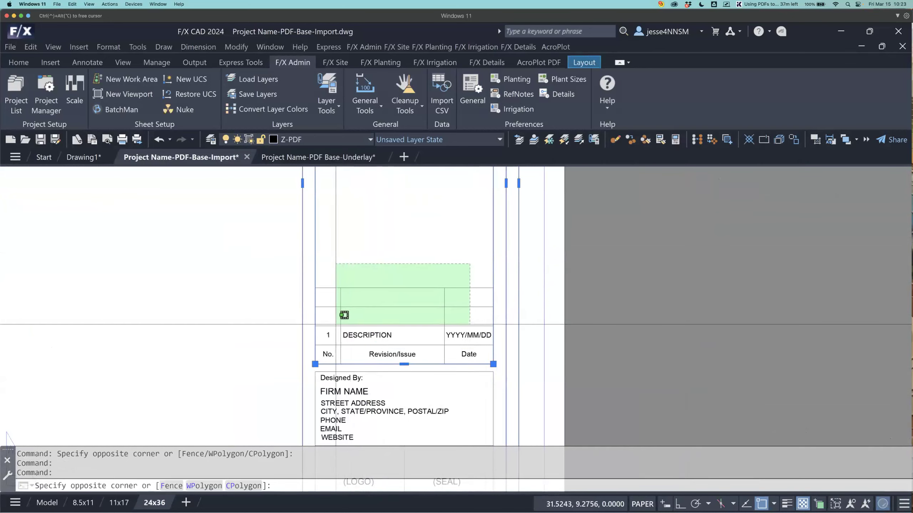
{"action": "left_click", "coordinate": [339, 318]}
{"action": "scroll", "coordinate": [420, 345], "scroll_direction": "up", "scroll_amount": 2}
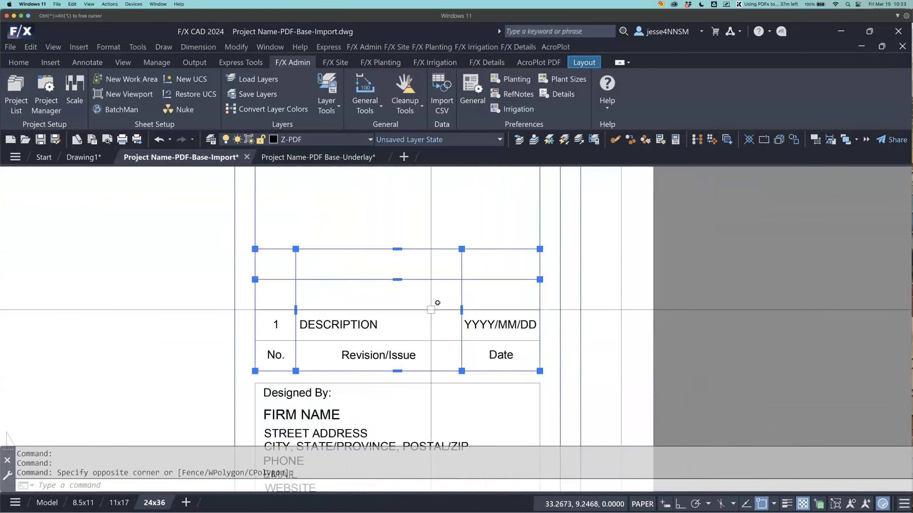
{"action": "left_click", "coordinate": [428, 341]}
{"action": "middle_click_drag", "start_coordinate": [453, 382], "coordinate": [454, 281]}
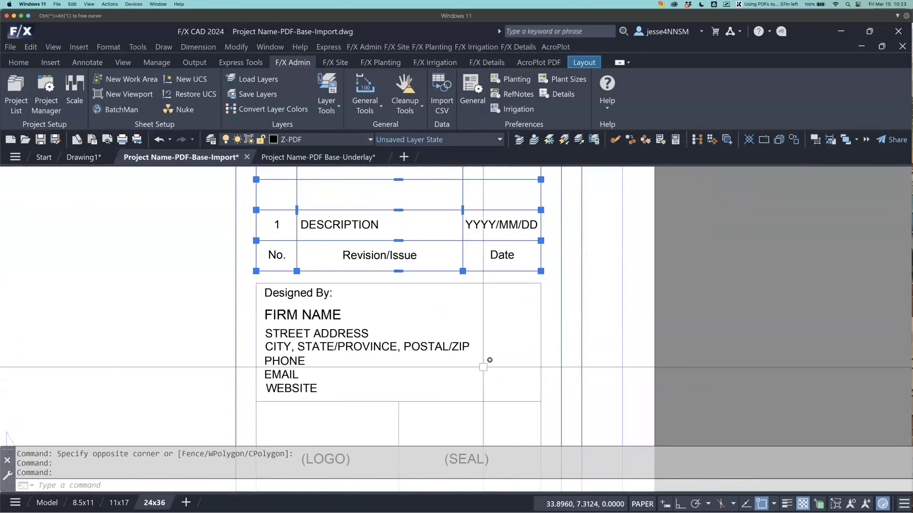
{"action": "middle_click_drag", "start_coordinate": [527, 423], "coordinate": [515, 345]}
{"action": "left_click", "coordinate": [540, 312]}
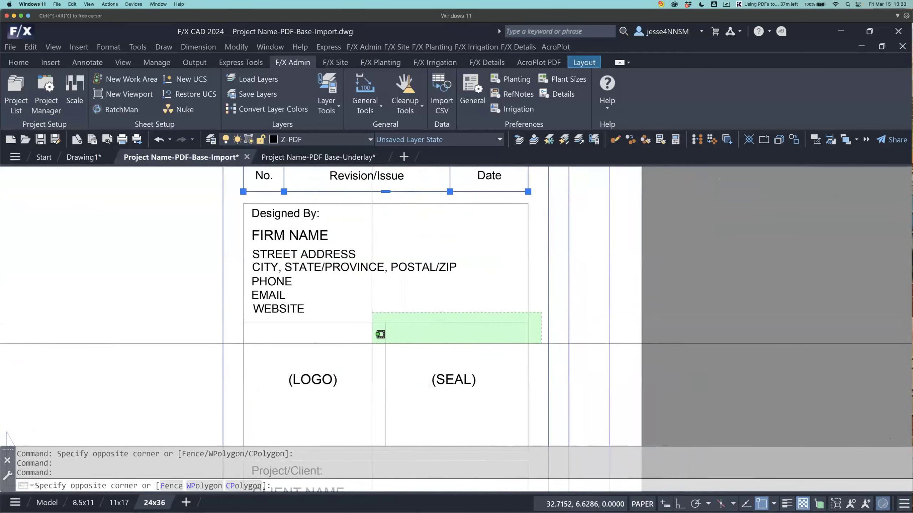
{"action": "left_click", "coordinate": [379, 338]}
{"action": "middle_click_drag", "start_coordinate": [394, 390], "coordinate": [427, 261]}
{"action": "middle_click_drag", "start_coordinate": [446, 370], "coordinate": [453, 255]}
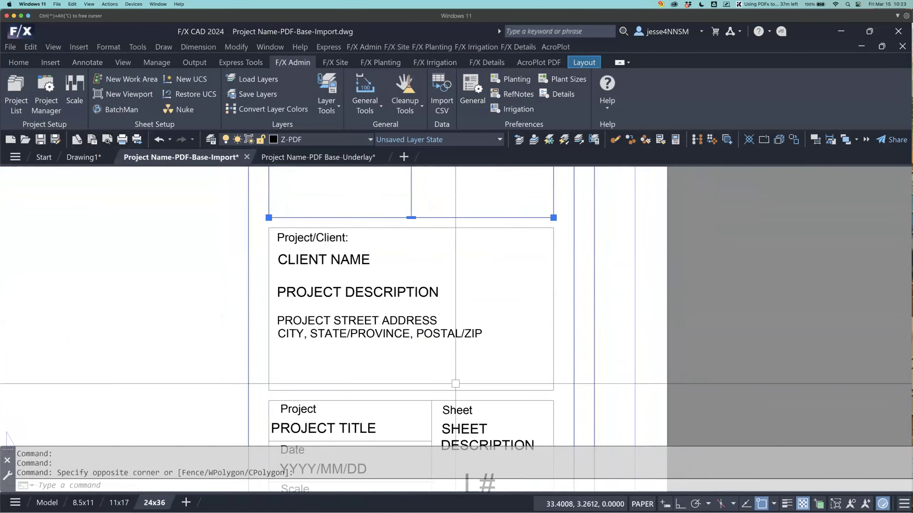
{"action": "middle_click_drag", "start_coordinate": [471, 382], "coordinate": [476, 295]}
{"action": "left_click", "coordinate": [457, 292]}
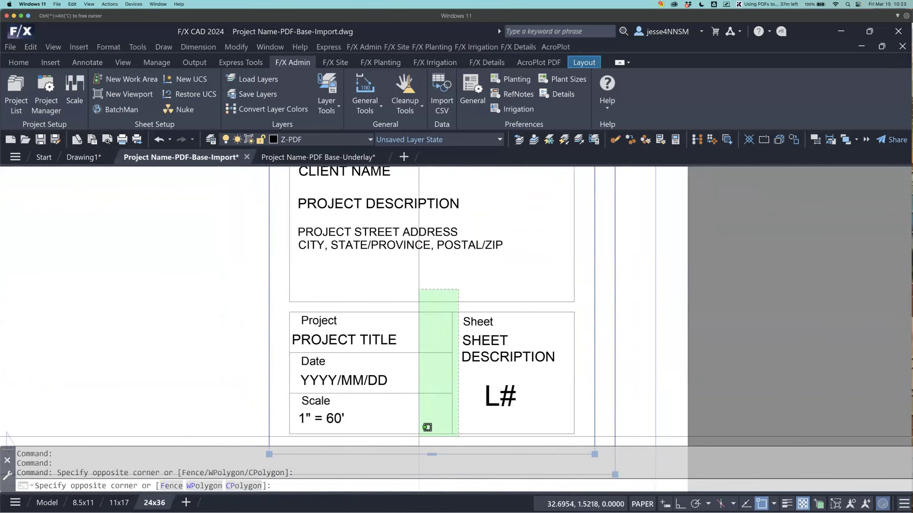
{"action": "left_click", "coordinate": [419, 435]}
{"action": "scroll", "coordinate": [420, 384], "scroll_direction": "down", "scroll_amount": 5}
{"action": "left_click", "coordinate": [286, 140]}
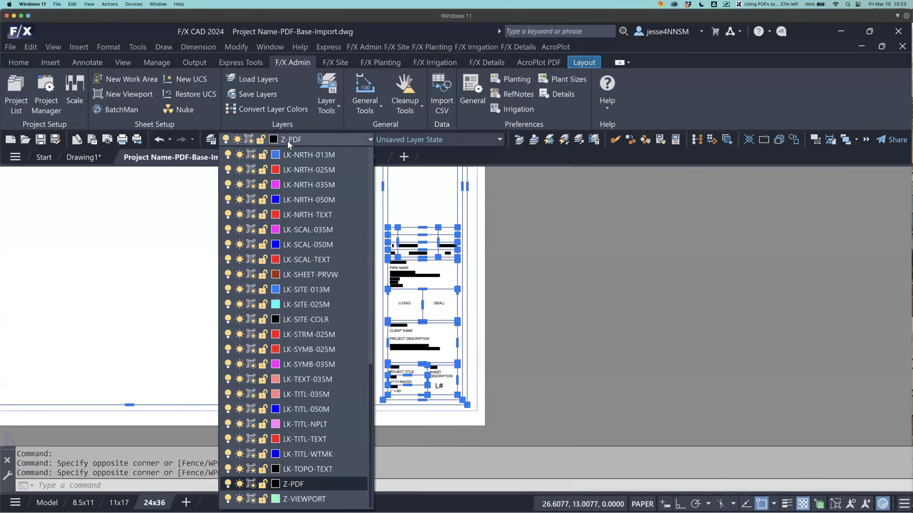
{"action": "left_click", "coordinate": [323, 394]}
{"action": "key", "text": "Escape"}
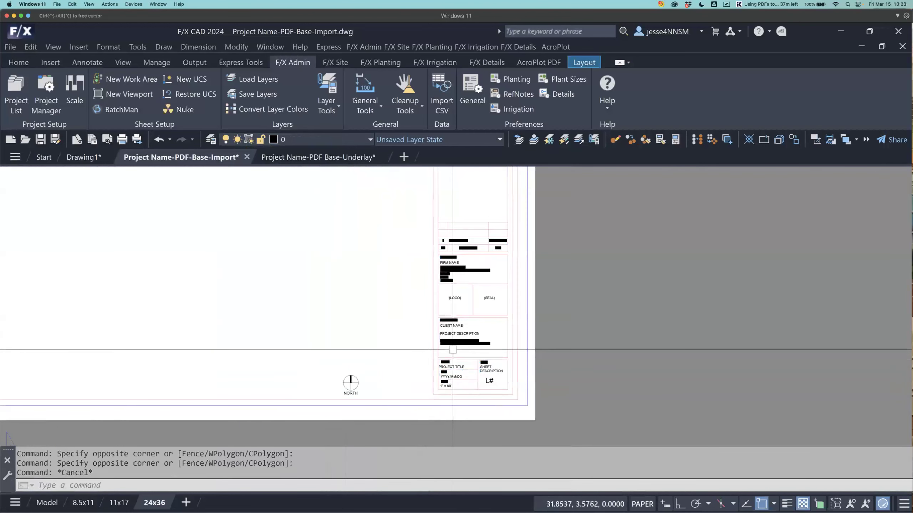
- Select all similar text objects from the project address text and move them to layer LK-TITL-TEXT
{"action": "scroll", "coordinate": [456, 346], "scroll_direction": "up", "scroll_amount": 2}
{"action": "left_click", "coordinate": [454, 343]}
{"action": "right_click", "coordinate": [454, 343]}
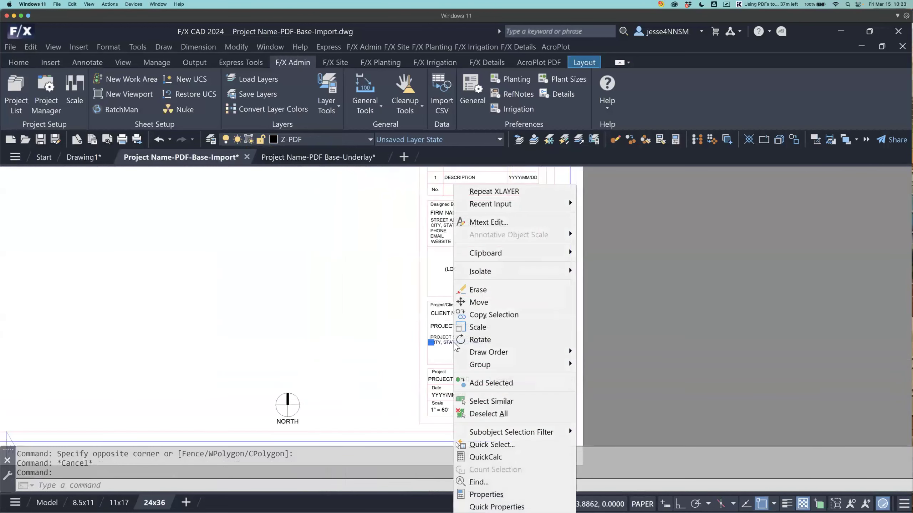
{"action": "left_click", "coordinate": [526, 402]}
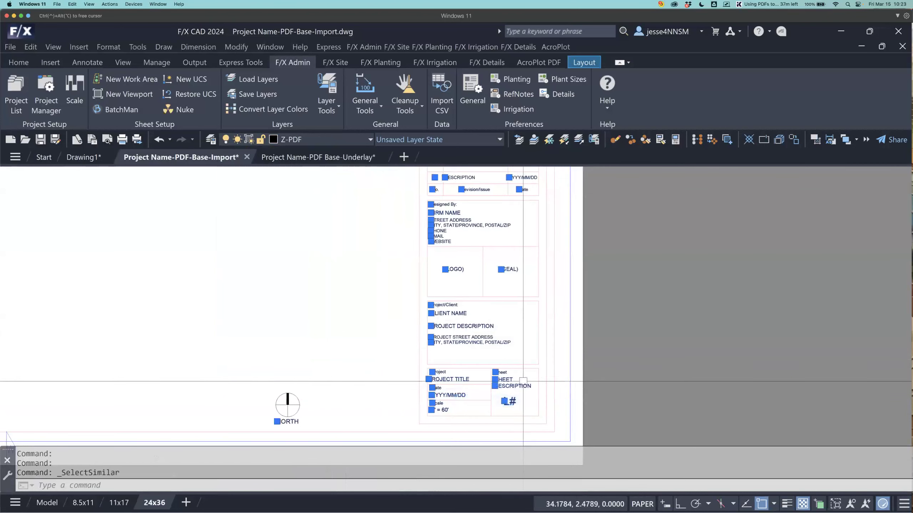
{"action": "left_click", "coordinate": [322, 141]}
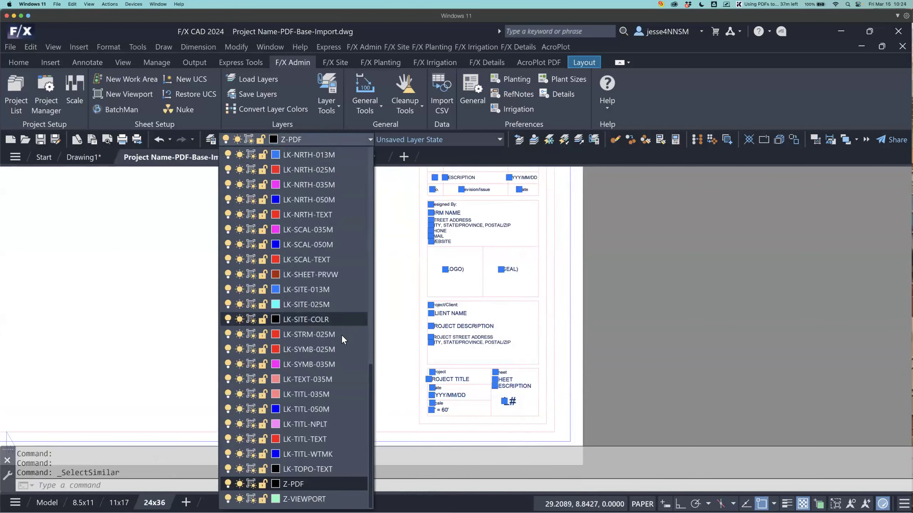
{"action": "left_click", "coordinate": [313, 439]}
{"action": "middle_click_drag", "start_coordinate": [398, 332], "coordinate": [655, 261]}
{"action": "scroll", "coordinate": [560, 331], "scroll_direction": "up", "scroll_amount": 5}
{"action": "key", "text": "Escape"}
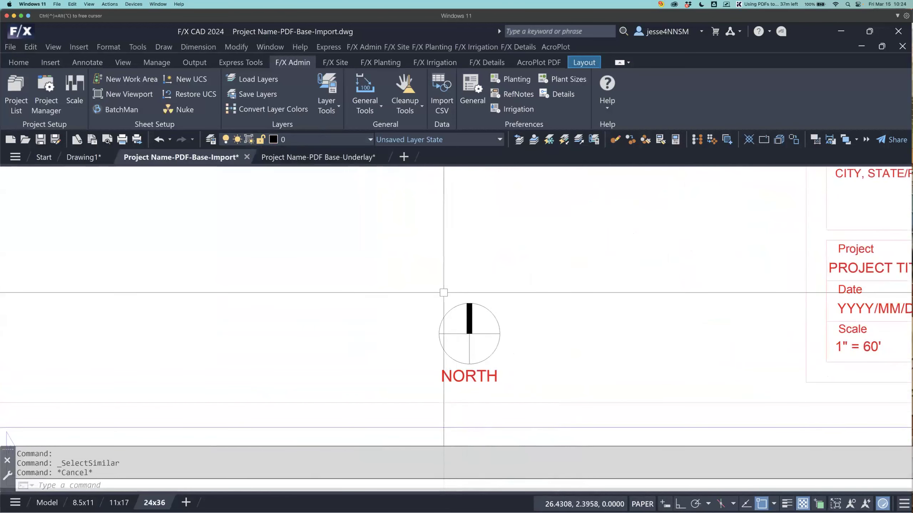
- Move the north arrow's circle, cross lines and hatch, excluding its NORTH label, to layer LK-NRTH-035M
{"action": "left_click", "coordinate": [415, 296]}
{"action": "left_click", "coordinate": [580, 364]}
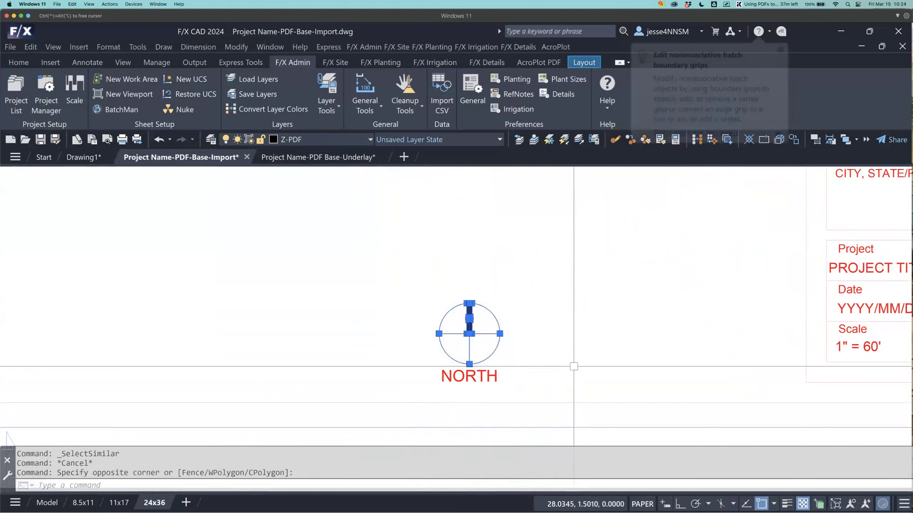
{"action": "left_click", "coordinate": [311, 139]}
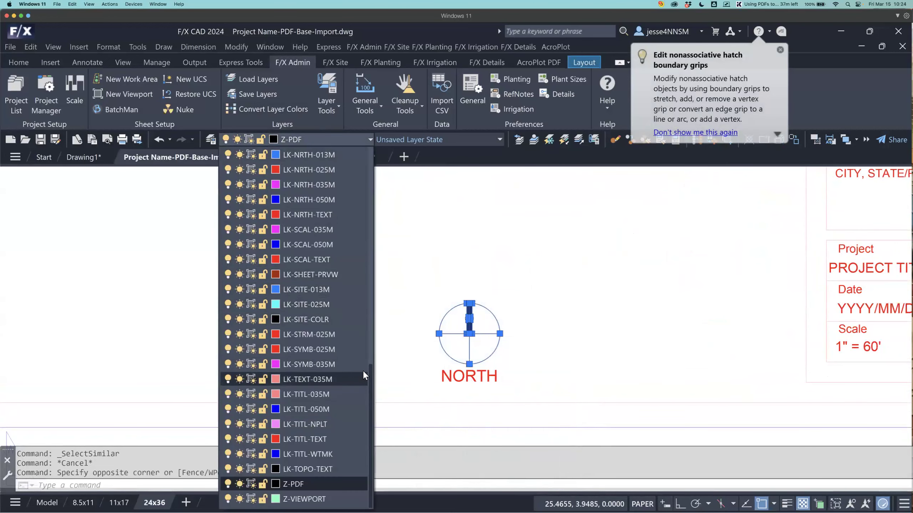
{"action": "left_click_drag", "start_coordinate": [372, 393], "coordinate": [371, 364]}
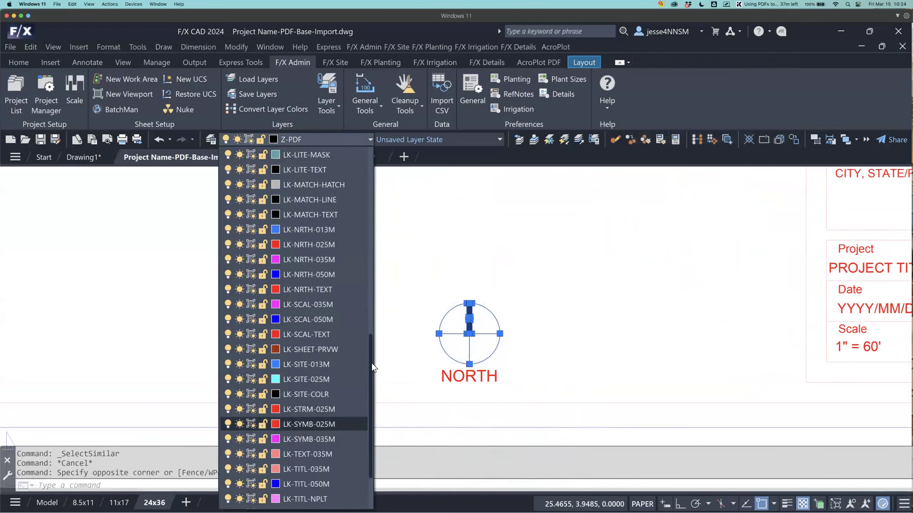
{"action": "left_click", "coordinate": [331, 259]}
{"action": "key", "text": "Escape"}
- Preview the plot of the 24x36 layout and examine the title block's line weights and text
{"action": "scroll", "coordinate": [498, 243], "scroll_direction": "down", "scroll_amount": 3}
{"action": "scroll", "coordinate": [498, 244], "scroll_direction": "down", "scroll_amount": 4}
{"action": "middle_click_drag", "start_coordinate": [494, 239], "coordinate": [544, 357]}
{"action": "scroll", "coordinate": [536, 337], "scroll_direction": "down", "scroll_amount": 2}
{"action": "middle_click_drag", "start_coordinate": [520, 298], "coordinate": [515, 323]}
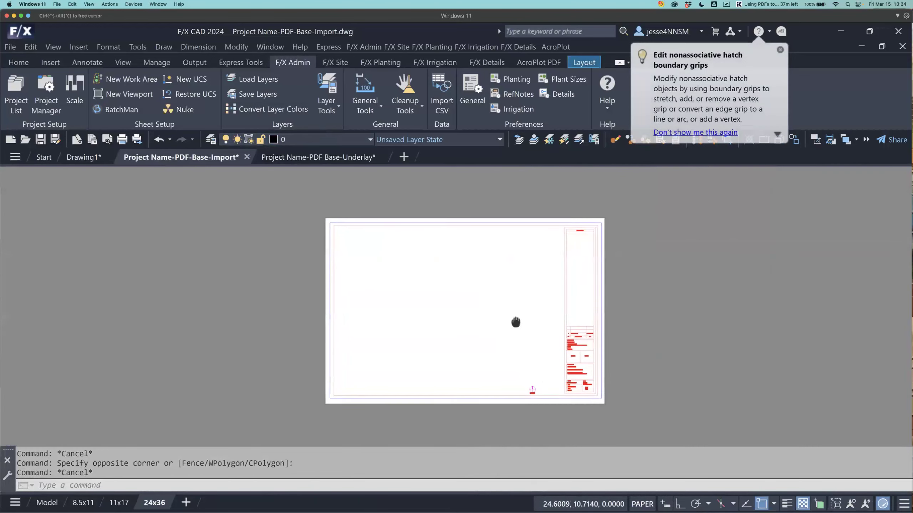
{"action": "middle_click_drag", "start_coordinate": [641, 212], "coordinate": [632, 206]}
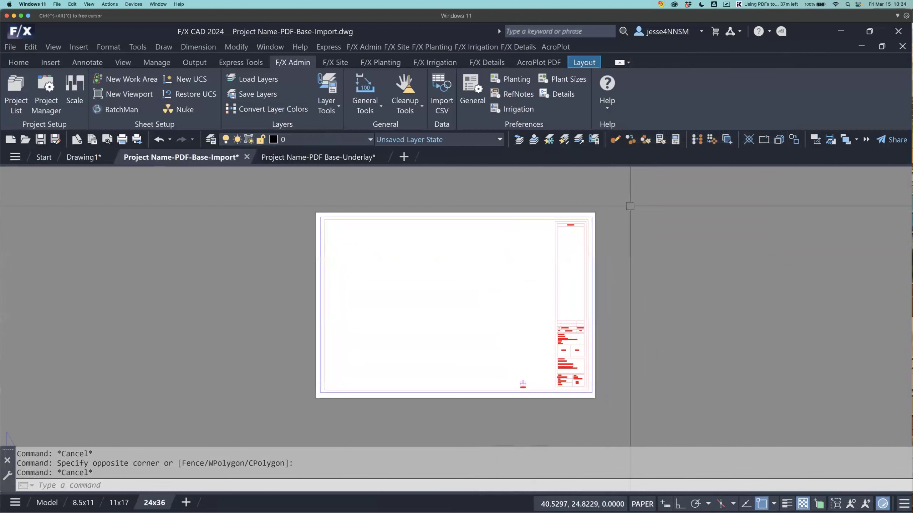
{"action": "left_click", "coordinate": [108, 143]}
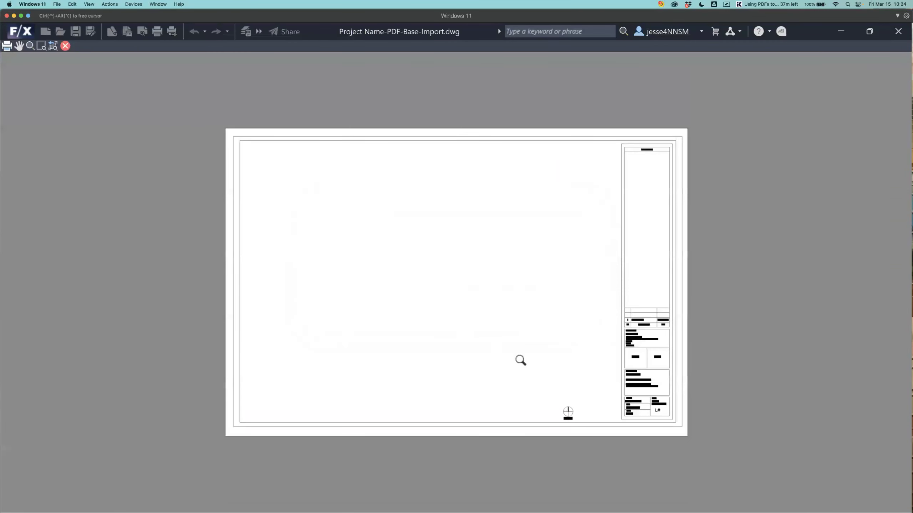
{"action": "scroll", "coordinate": [521, 360], "scroll_direction": "up", "scroll_amount": 2}
{"action": "middle_click_drag", "start_coordinate": [746, 321], "coordinate": [638, 236]}
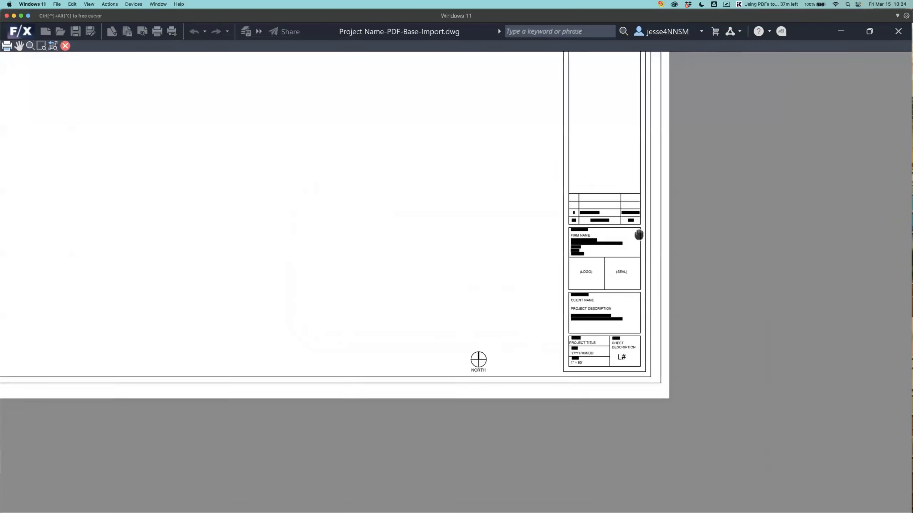
{"action": "scroll", "coordinate": [636, 230], "scroll_direction": "up", "scroll_amount": 2}
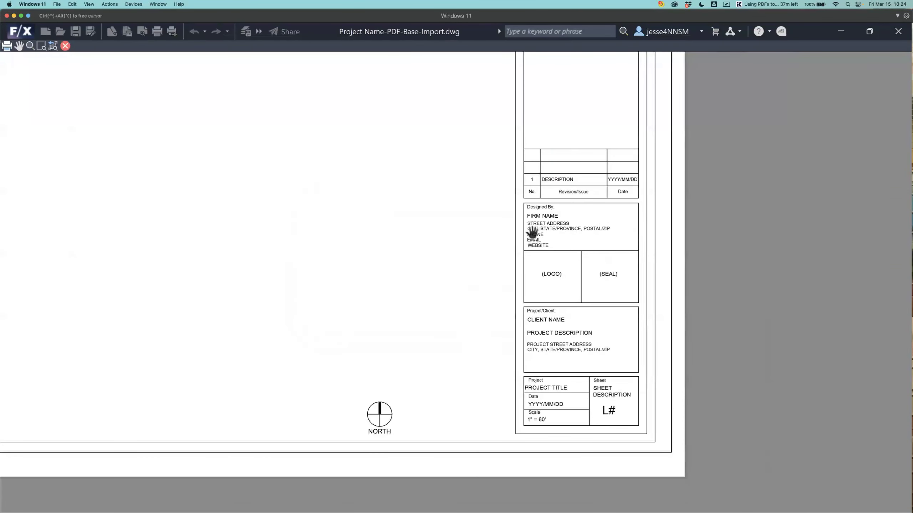
{"action": "scroll", "coordinate": [533, 234], "scroll_direction": "down", "scroll_amount": 2}
{"action": "scroll", "coordinate": [367, 217], "scroll_direction": "down", "scroll_amount": 1}
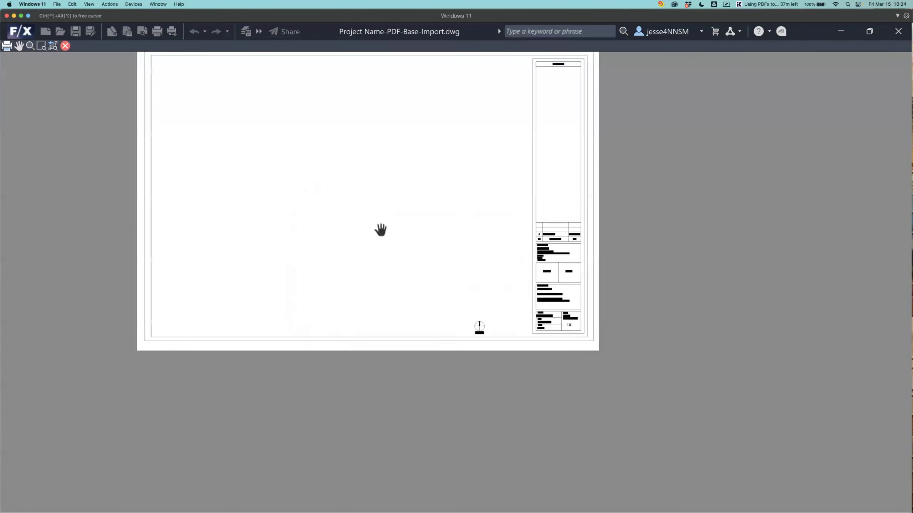
{"action": "scroll", "coordinate": [417, 274], "scroll_direction": "down", "scroll_amount": 1}
{"action": "left_click_drag", "start_coordinate": [458, 312], "coordinate": [490, 304]}
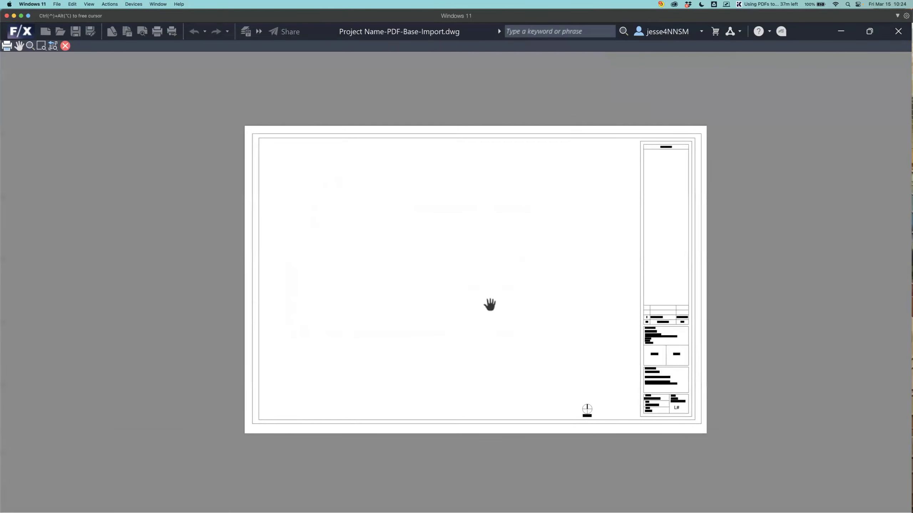
{"action": "key", "text": "Escape"}
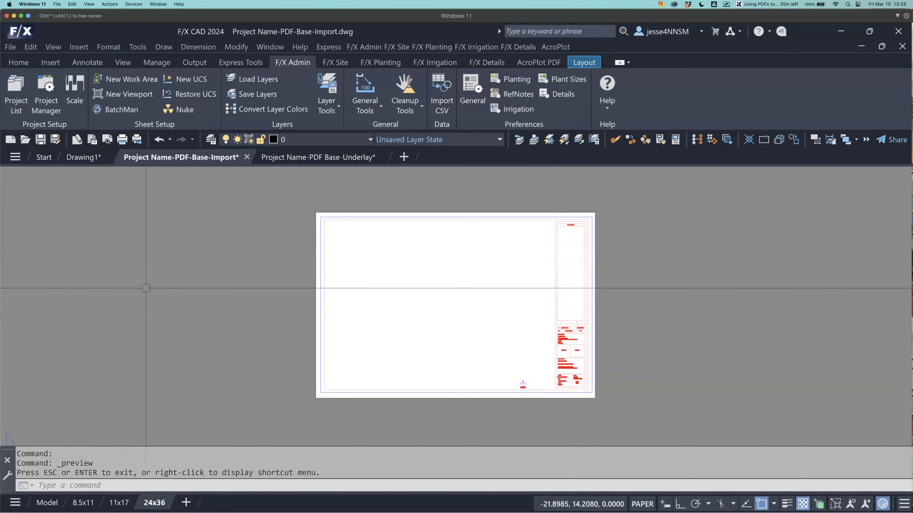
- Start a WBLOCK and set its destination file to Project Name Titleblock 24x36.dwg in the Working Files folder
{"action": "type", "text": "wb"}
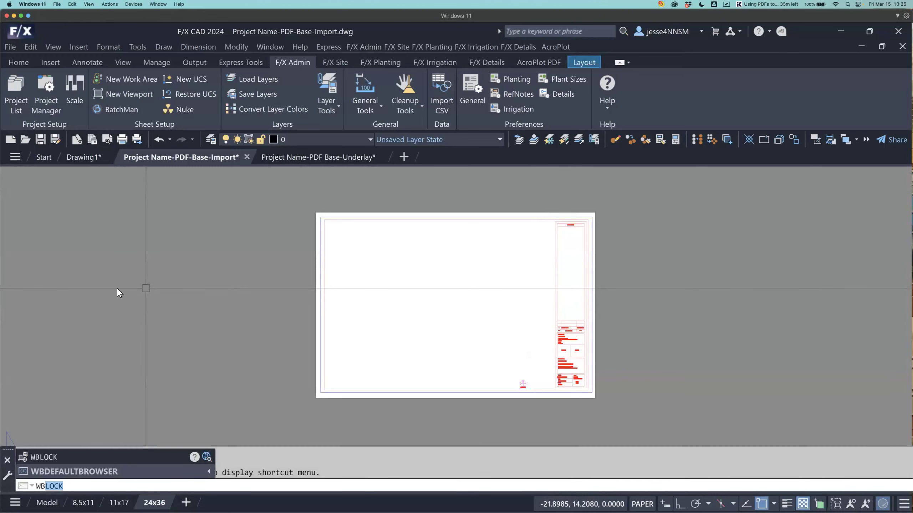
{"action": "key", "text": "Return"}
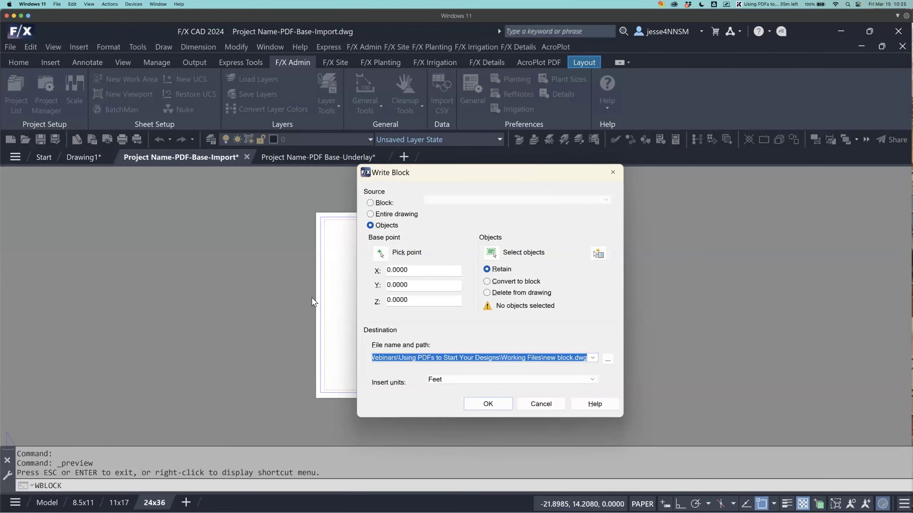
{"action": "left_click", "coordinate": [607, 360]}
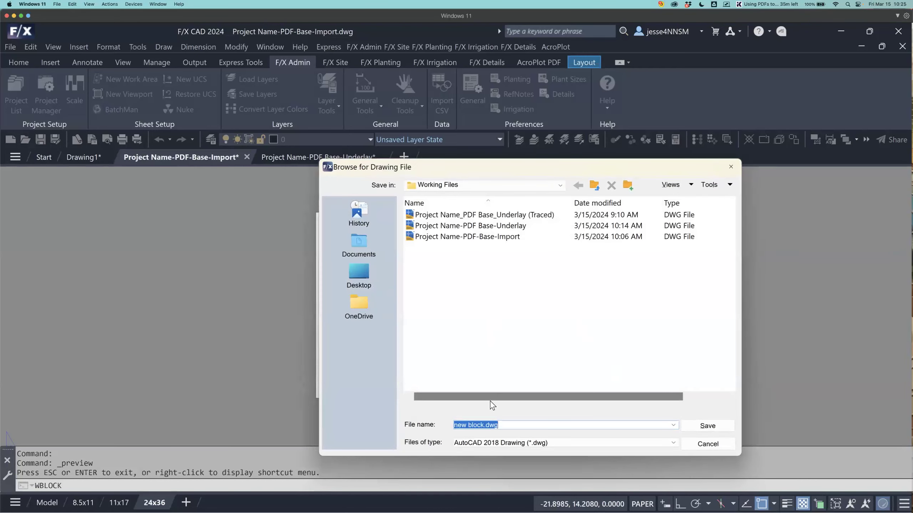
{"action": "left_click", "coordinate": [482, 426]}
{"action": "left_click_drag", "start_coordinate": [482, 425], "coordinate": [436, 425]}
{"action": "type", "text": "Project Name Titleblock 24x36"}
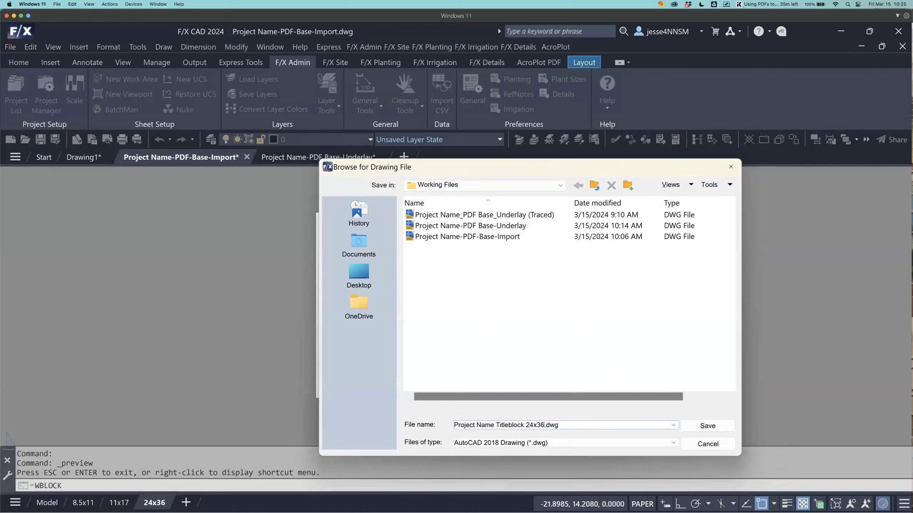
{"action": "left_click", "coordinate": [698, 426]}
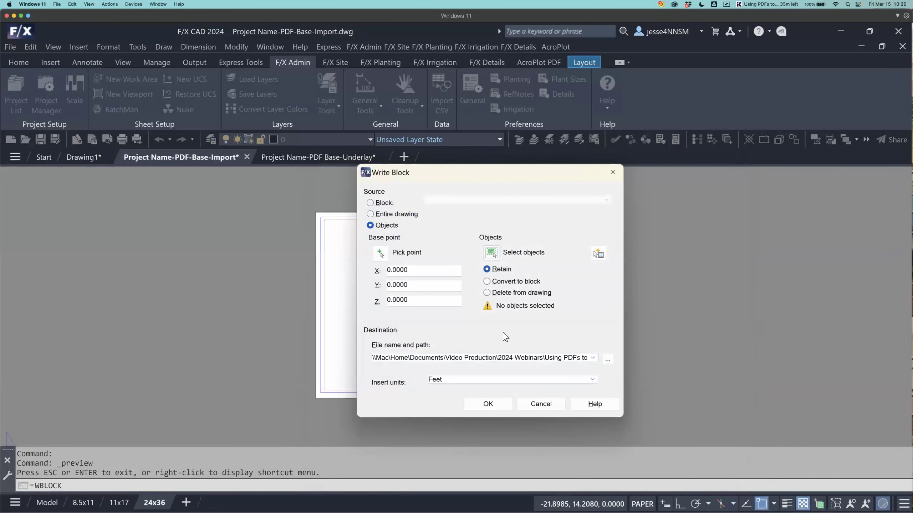
- Select the entire sheet border, title block and north arrow as the block objects and write the block file
{"action": "left_click", "coordinate": [498, 406]}
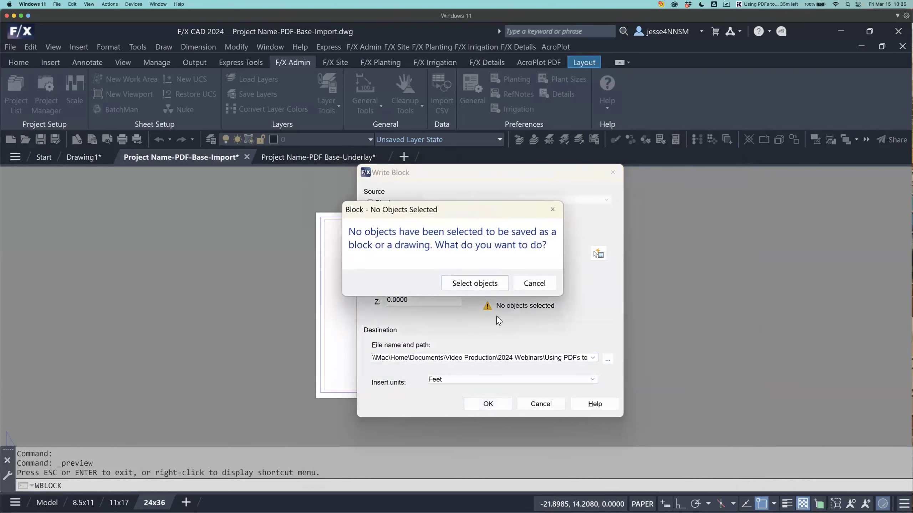
{"action": "left_click", "coordinate": [486, 285]}
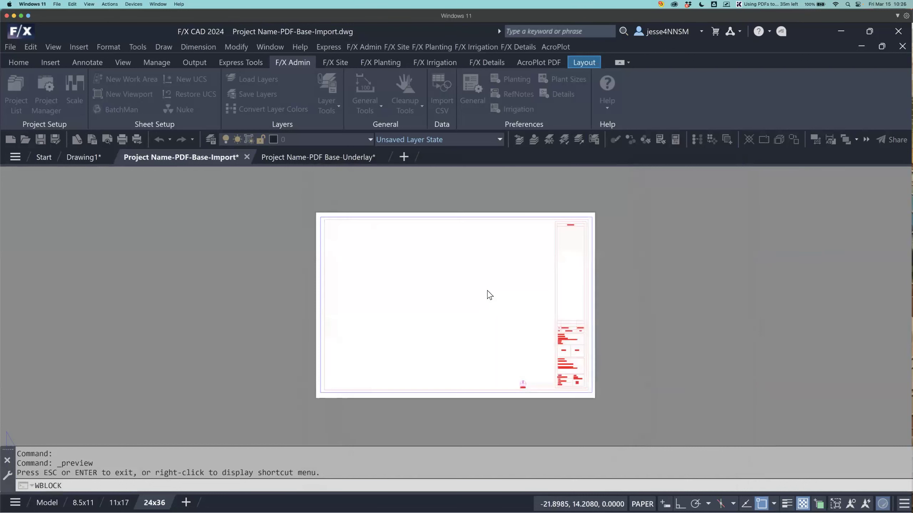
{"action": "left_click", "coordinate": [279, 191]}
{"action": "left_click", "coordinate": [662, 418]}
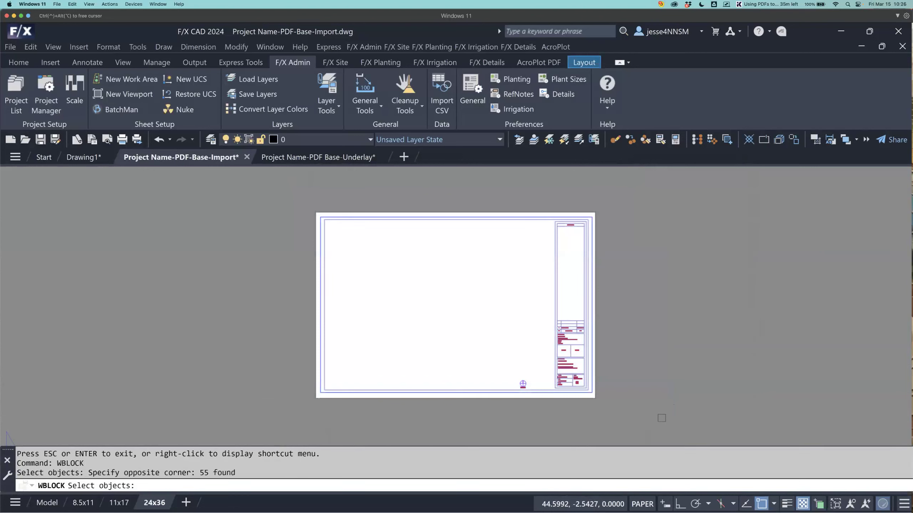
{"action": "key", "text": "Return"}
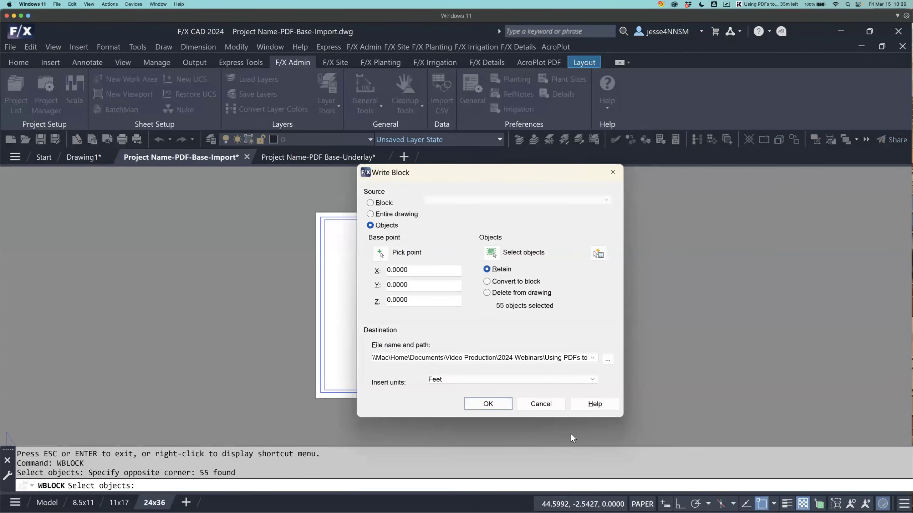
{"action": "left_click", "coordinate": [491, 404]}
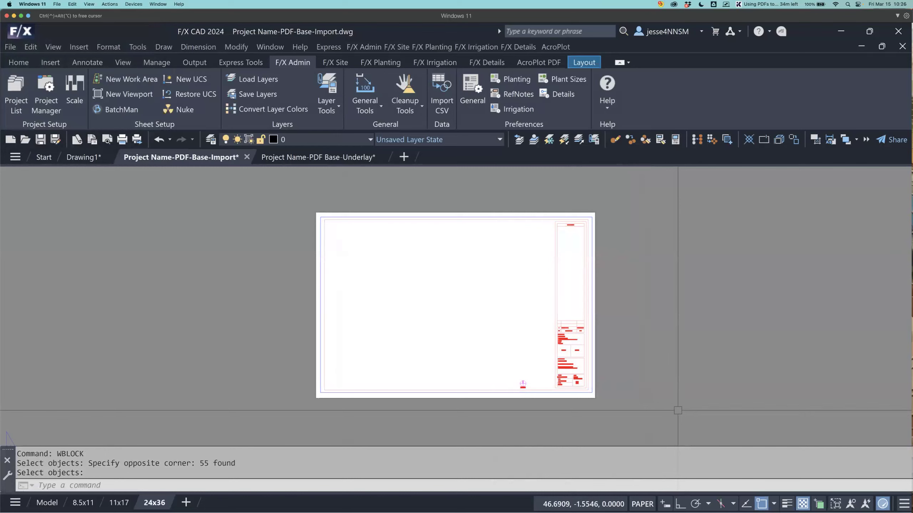
- Create a copy of the 24x36 layout, placed before the 24x36 layout
{"action": "right_click", "coordinate": [157, 499]}
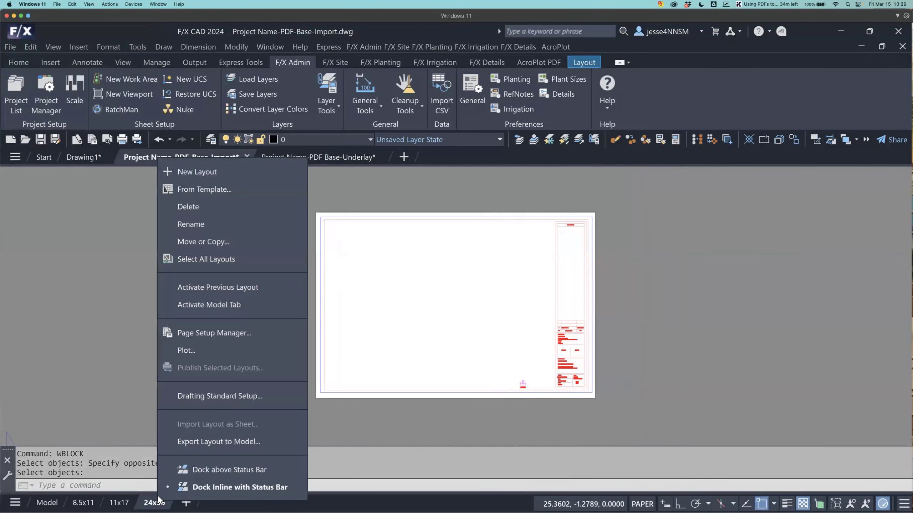
{"action": "left_click", "coordinate": [235, 242]}
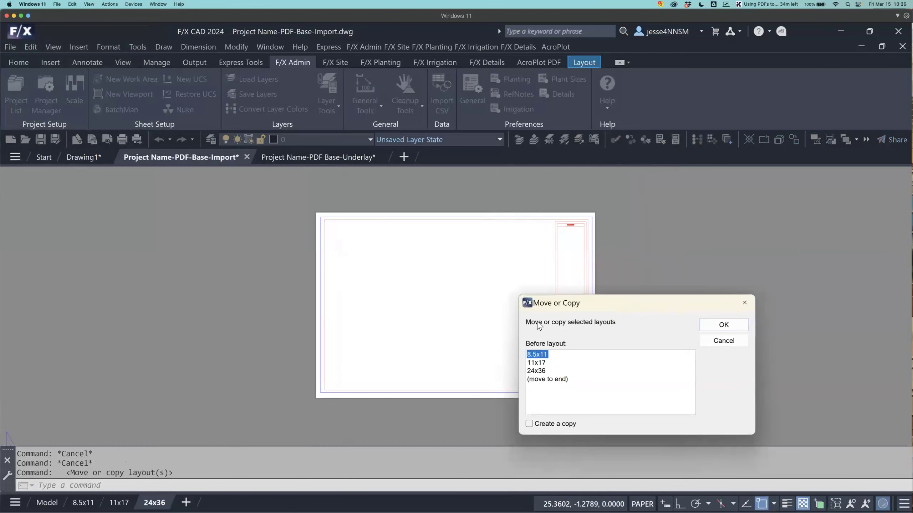
{"action": "left_click_drag", "start_coordinate": [570, 304], "coordinate": [391, 247]}
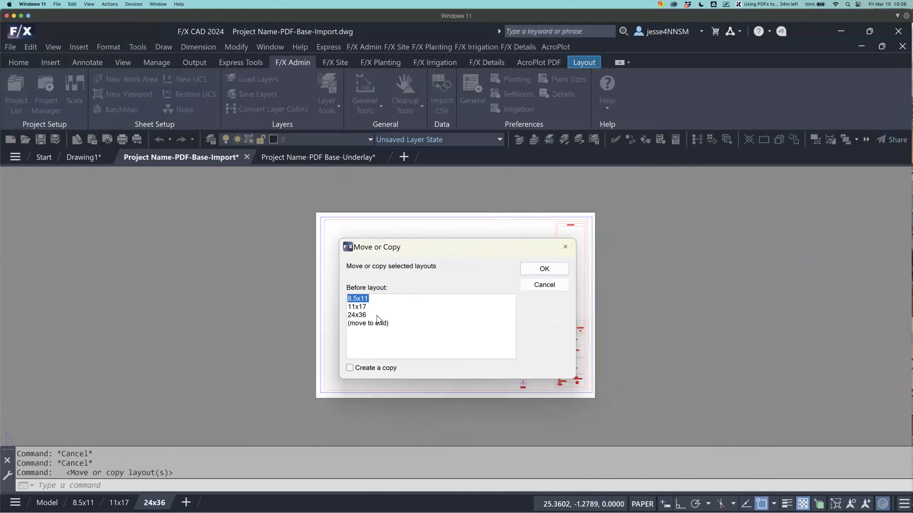
{"action": "left_click", "coordinate": [359, 315]}
{"action": "left_click", "coordinate": [376, 370]}
{"action": "left_click", "coordinate": [544, 269]}
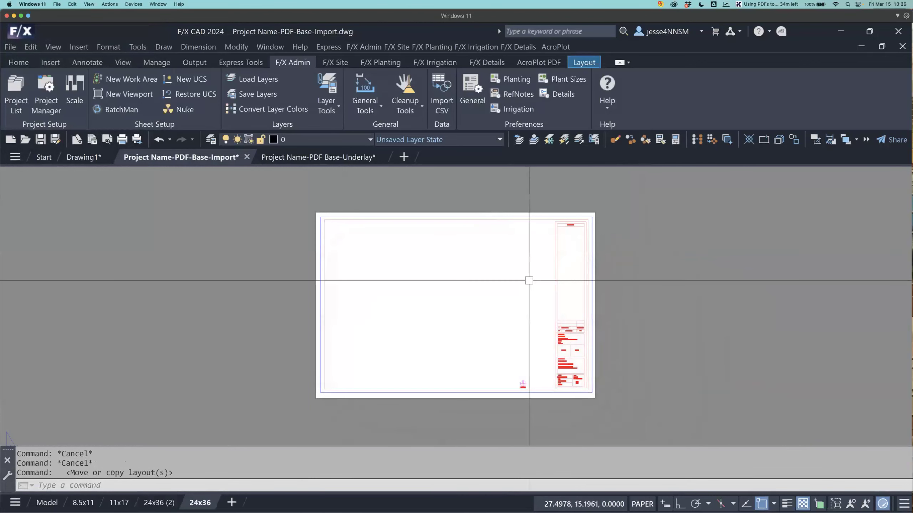
- Erase the entire sheet border, title block and north arrow from the copied layout 24x36 (2)
{"action": "left_click", "coordinate": [160, 502]}
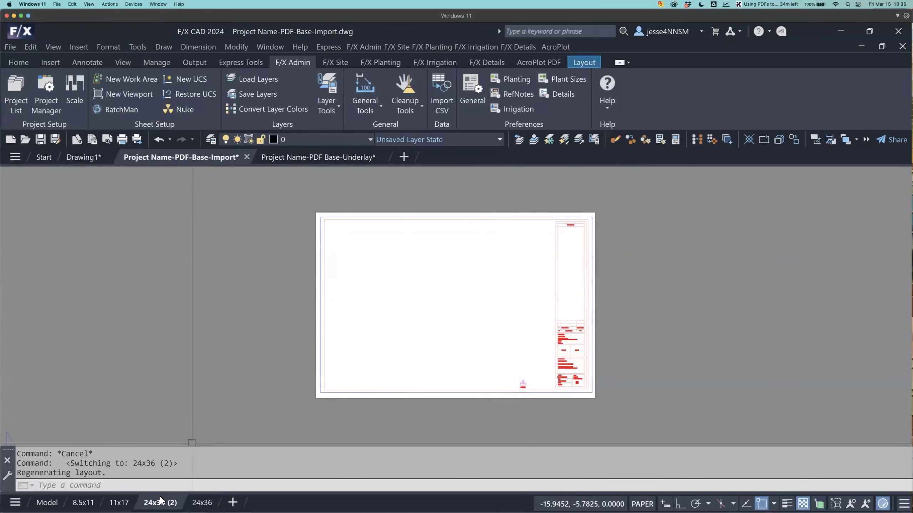
{"action": "left_click", "coordinate": [295, 191]}
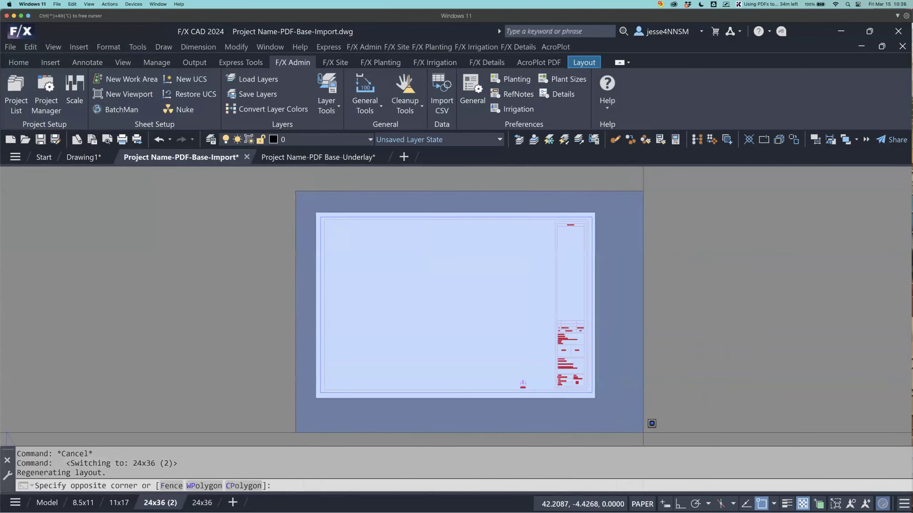
{"action": "left_click", "coordinate": [652, 423]}
{"action": "type", "text": "e"}
{"action": "key", "text": "Return"}
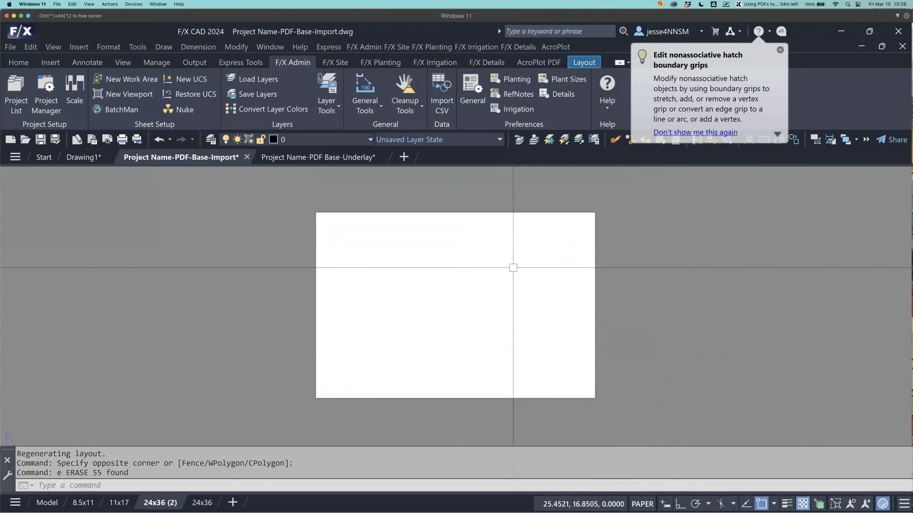
{"action": "left_click", "coordinate": [53, 61]}
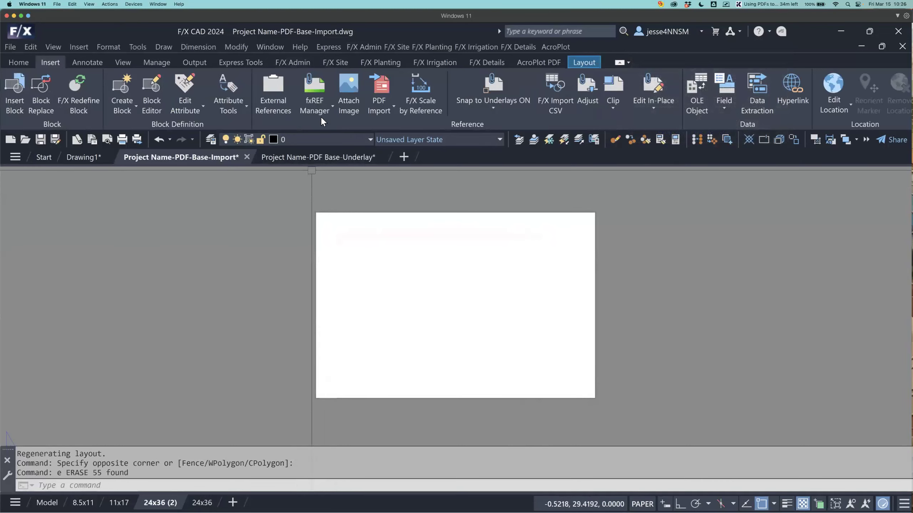
{"action": "left_click", "coordinate": [317, 92]}
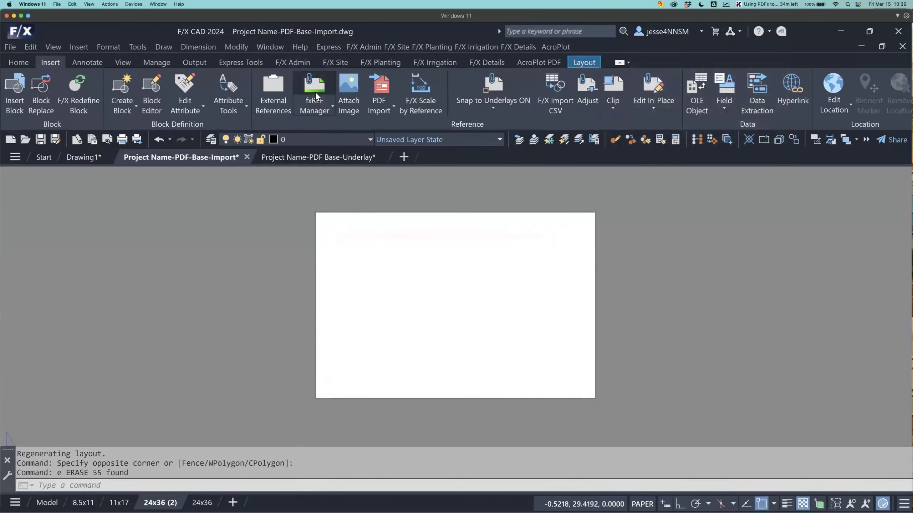
{"action": "left_click", "coordinate": [655, 439]}
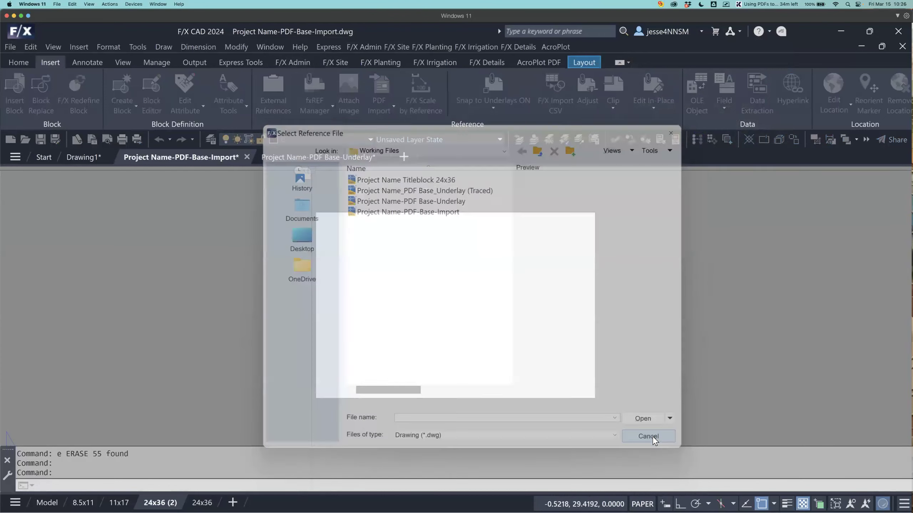
- Attach Project Name Titleblock 24x36 to the copied layout with FXREF as an overlay, full path, origin 0,0,0 and units in feet
{"action": "type", "text": "fxref"}
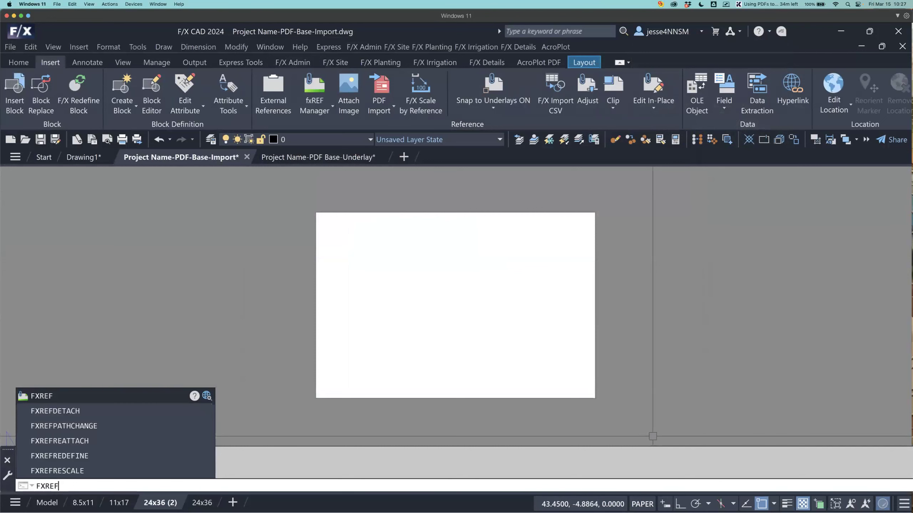
{"action": "key", "text": "Return"}
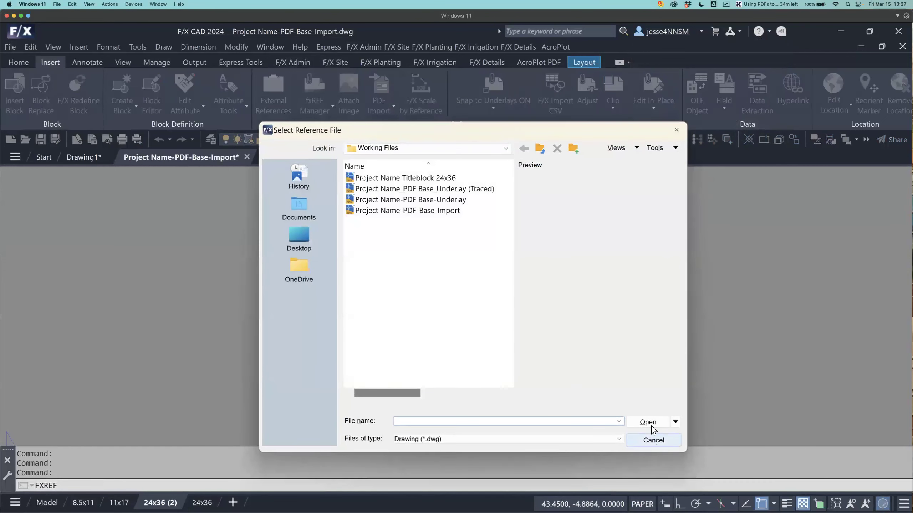
{"action": "left_click", "coordinate": [449, 178]}
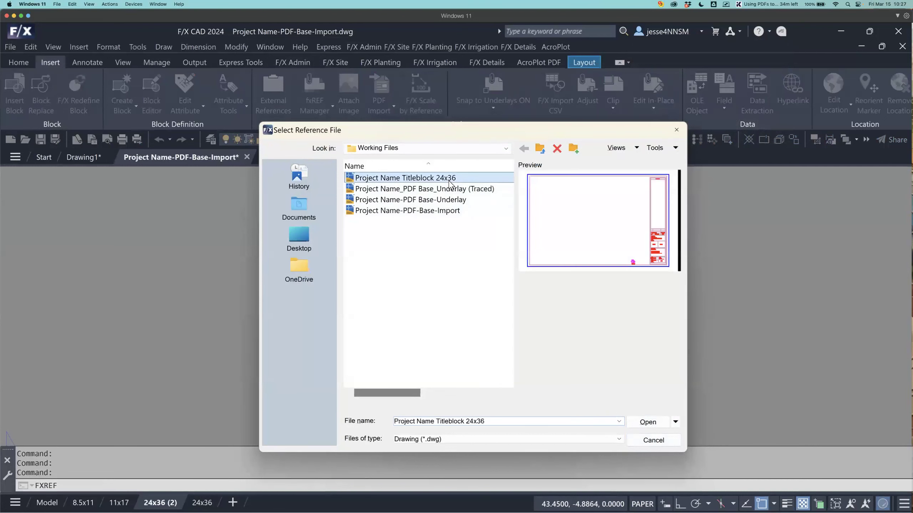
{"action": "left_click", "coordinate": [652, 422]}
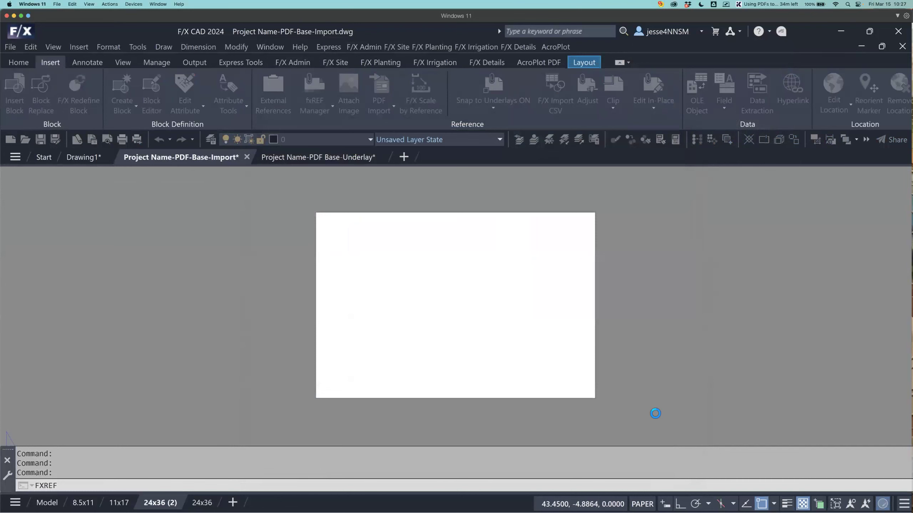
{"action": "left_click_drag", "start_coordinate": [200, 220], "coordinate": [284, 180]}
{"action": "middle_click_drag", "start_coordinate": [499, 347], "coordinate": [674, 322]}
{"action": "left_click_drag", "start_coordinate": [393, 186], "coordinate": [392, 196]}
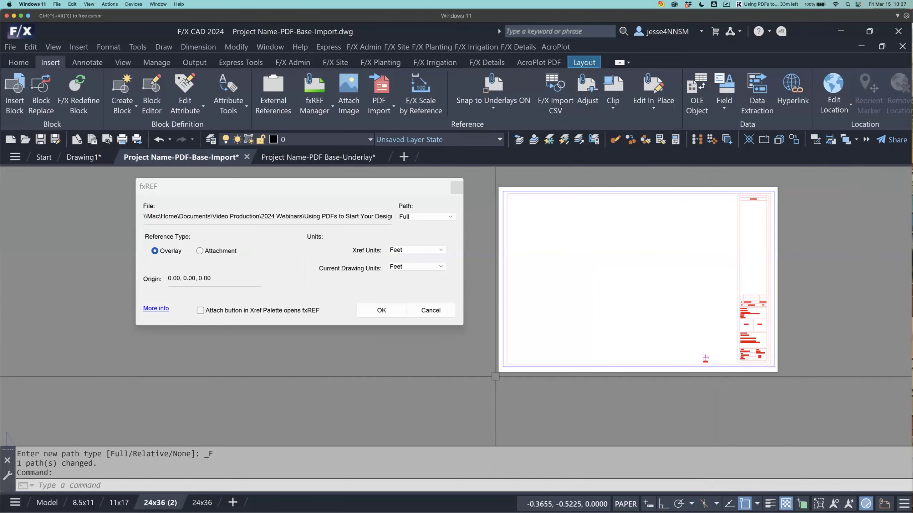
{"action": "left_click", "coordinate": [366, 313]}
{"action": "middle_click_drag", "start_coordinate": [715, 329], "coordinate": [613, 376]}
{"action": "left_click", "coordinate": [674, 347]}
{"action": "scroll", "coordinate": [673, 346], "scroll_direction": "up", "scroll_amount": 2}
{"action": "key", "text": "Escape"}
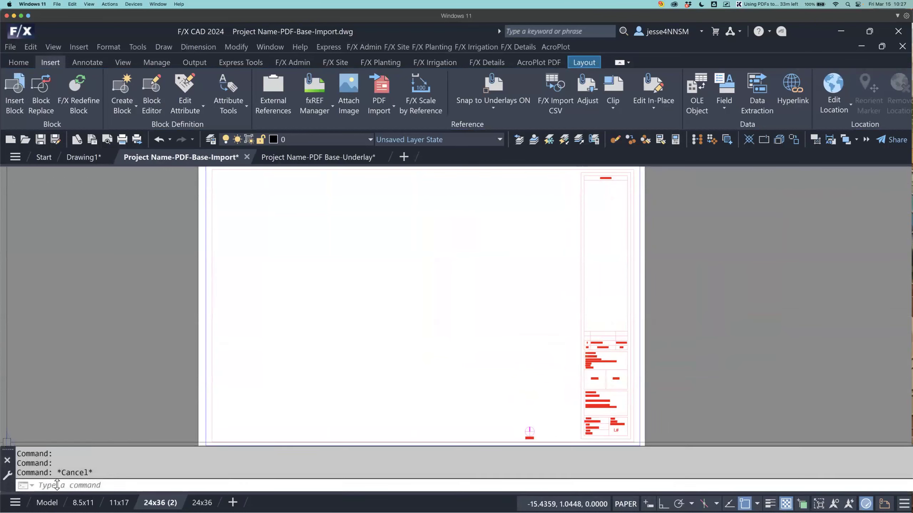
- Erase the sheet border, title block and scale bar from model space, excluding the site plan linework
{"action": "left_click", "coordinate": [47, 503]}
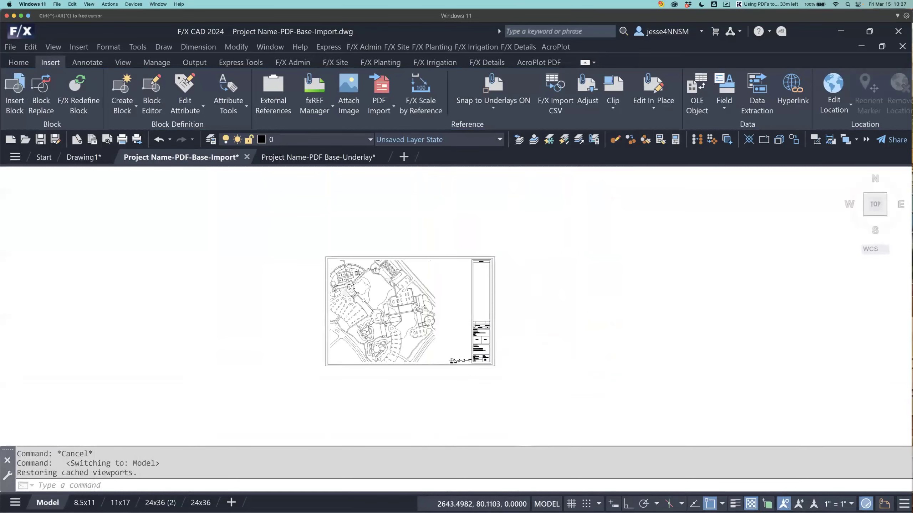
{"action": "scroll", "coordinate": [467, 359], "scroll_direction": "up", "scroll_amount": 3}
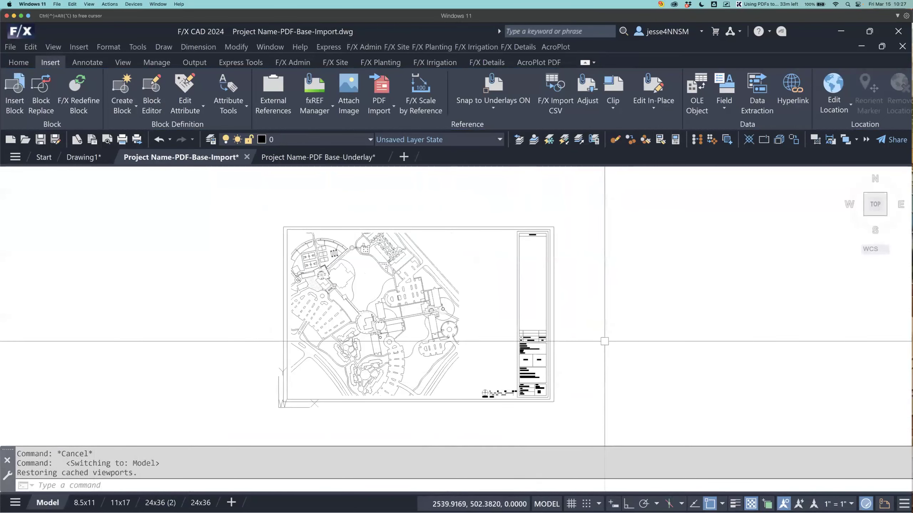
{"action": "left_click", "coordinate": [594, 200]}
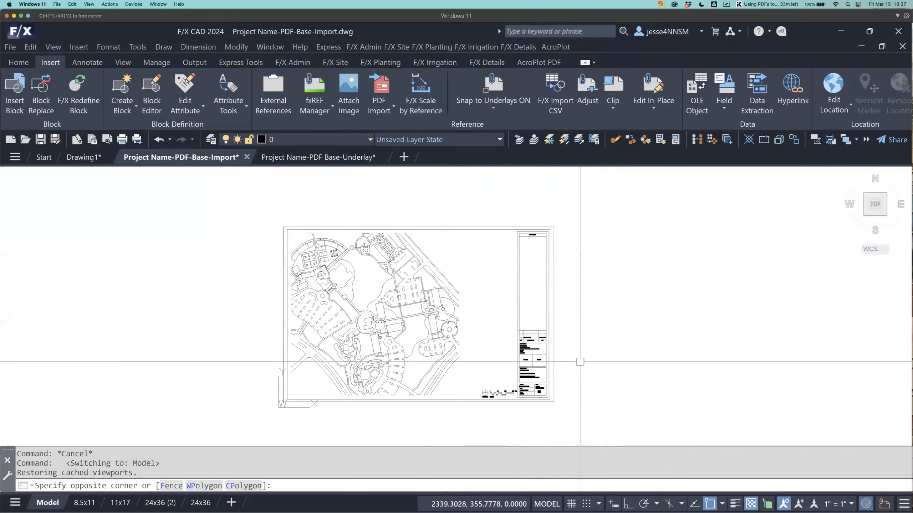
{"action": "key", "text": "Escape"}
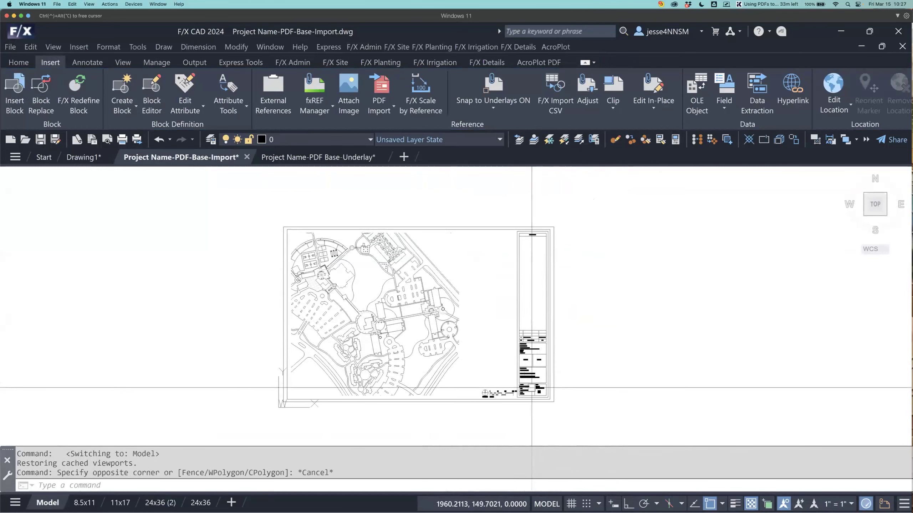
{"action": "left_click", "coordinate": [593, 204]}
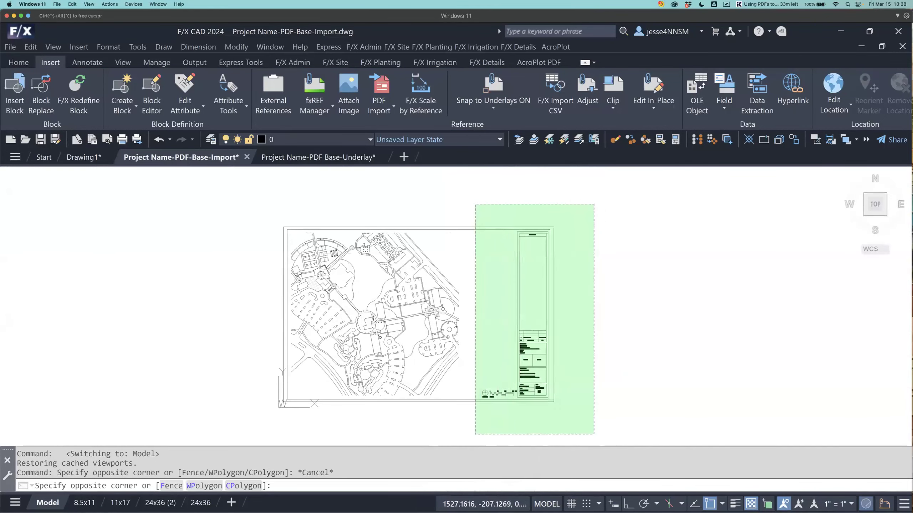
{"action": "left_click", "coordinate": [497, 410]}
{"action": "type", "text": "e"}
{"action": "key", "text": "Return"}
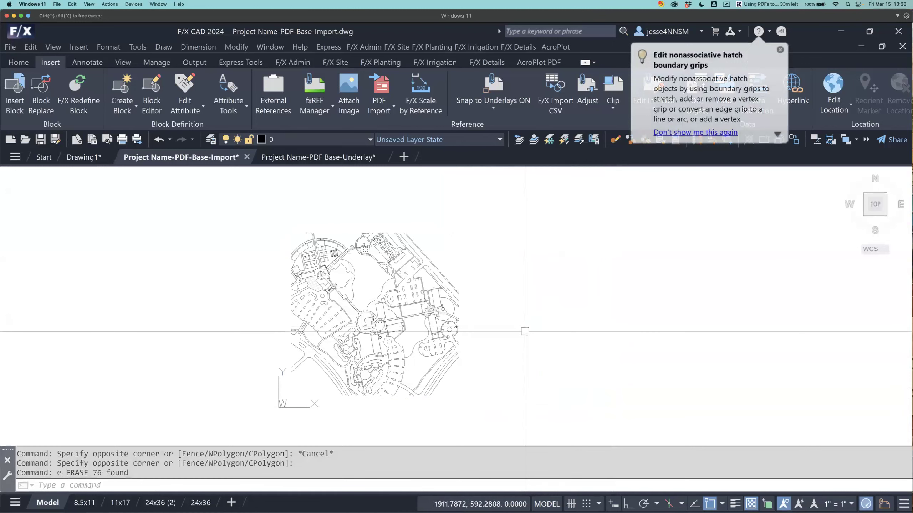
{"action": "middle_click_drag", "start_coordinate": [526, 329], "coordinate": [584, 330]}
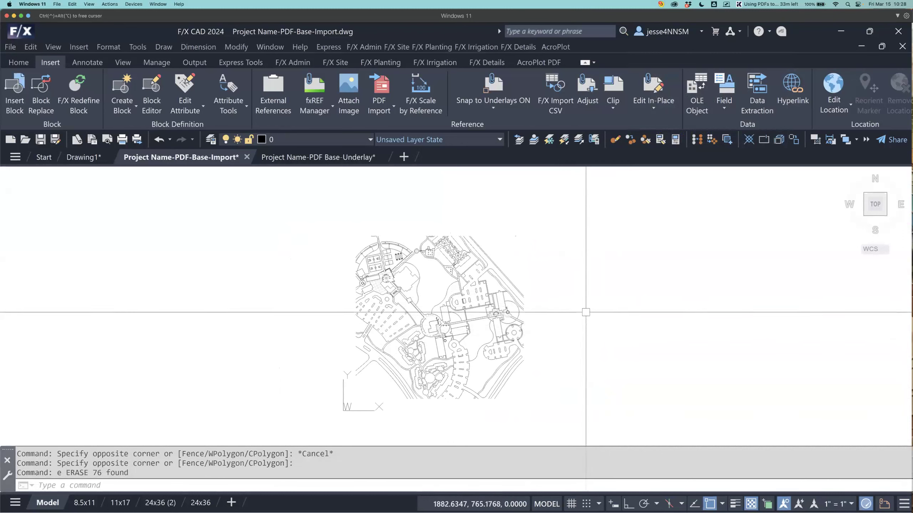
{"action": "left_click", "coordinate": [308, 63]}
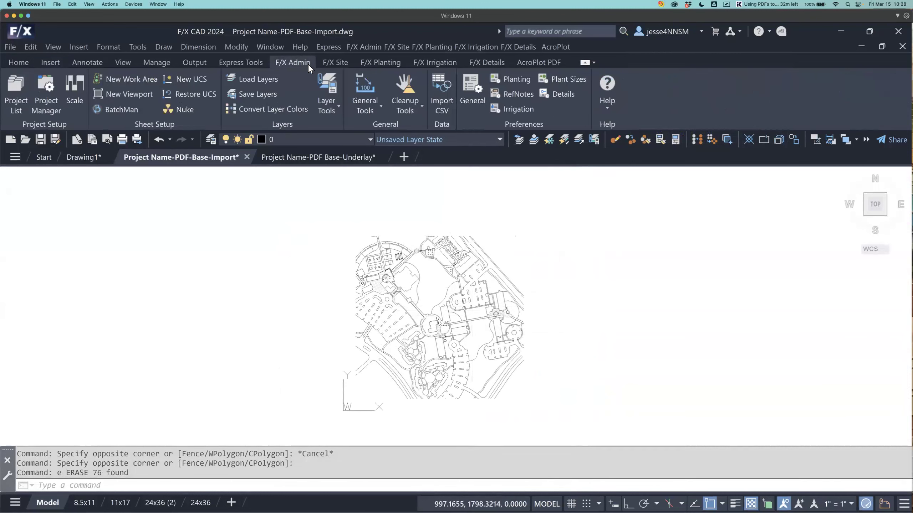
{"action": "left_click", "coordinate": [275, 82]}
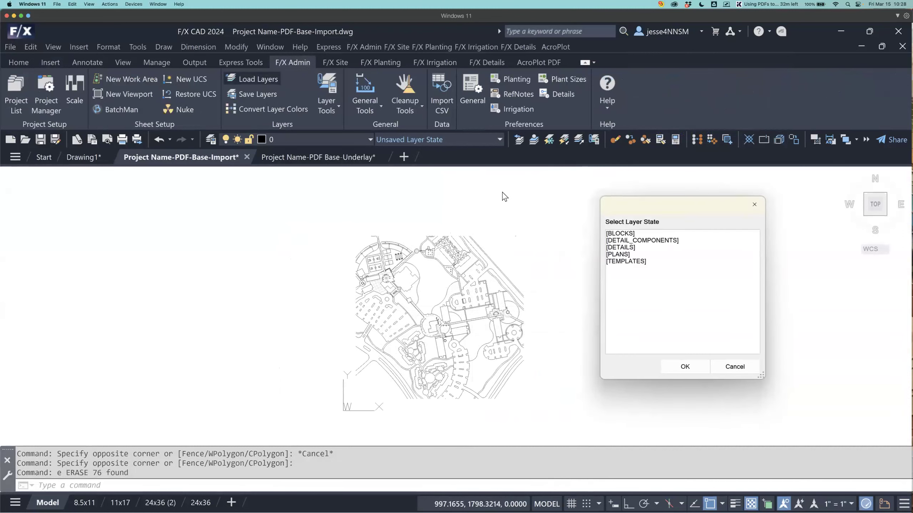
{"action": "left_click", "coordinate": [642, 262]}
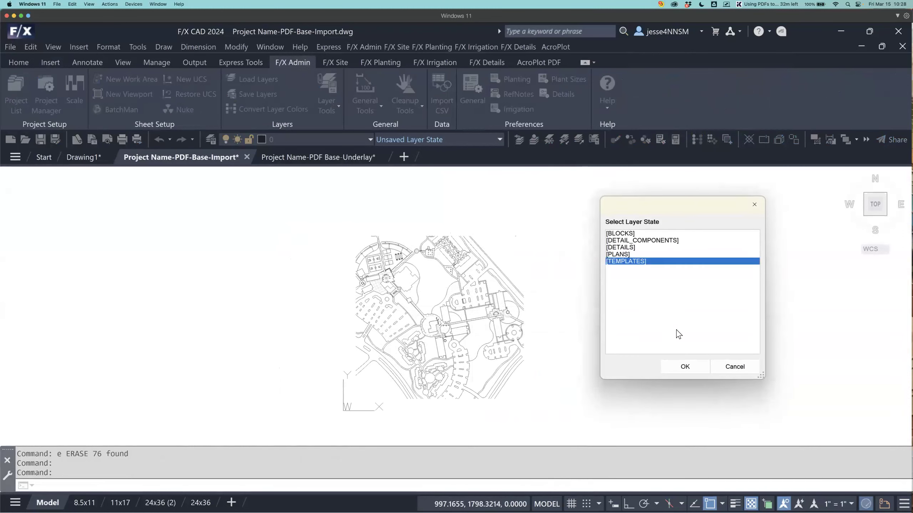
{"action": "left_click", "coordinate": [683, 367]}
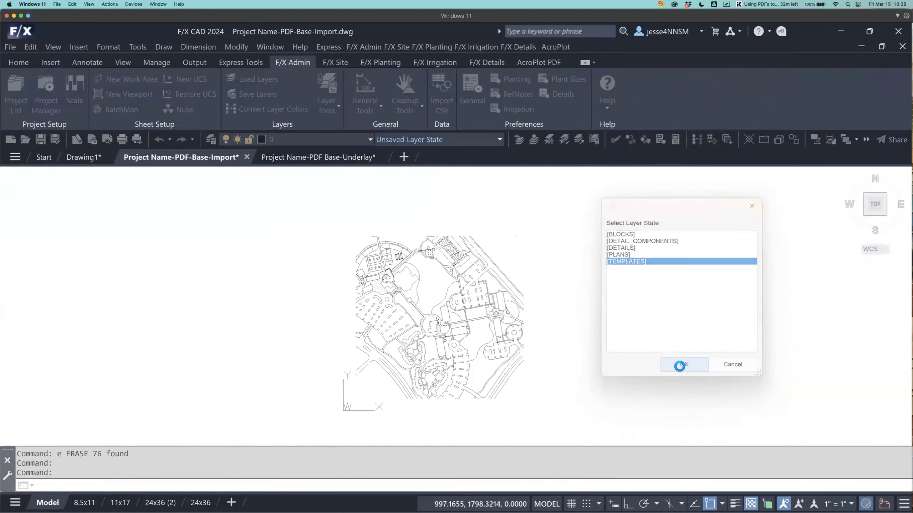
{"action": "left_click", "coordinate": [705, 372]}
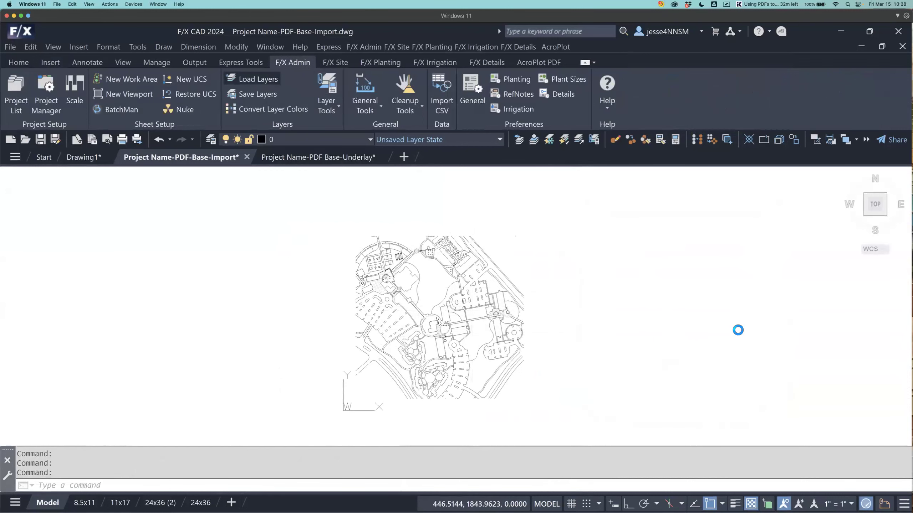
- Load the SITE_BASE layer state from the PLANS folder into the drawing
{"action": "left_click", "coordinate": [620, 254]}
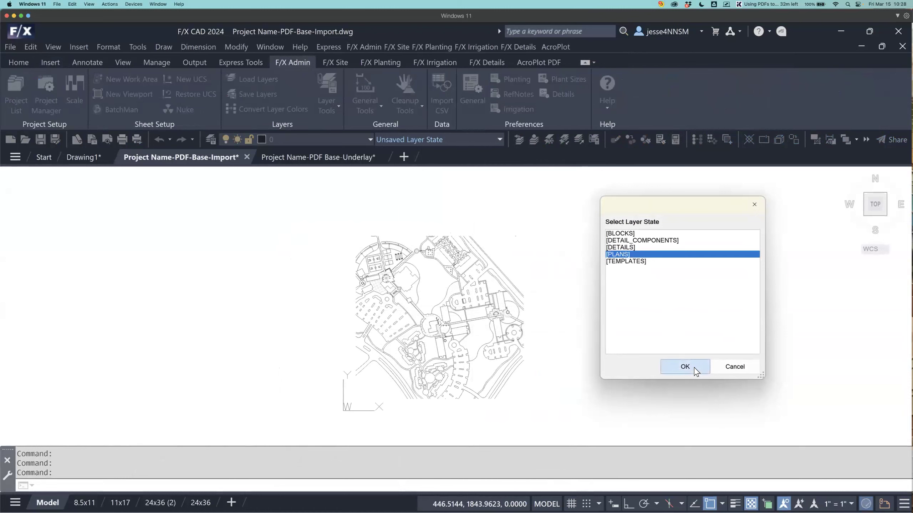
{"action": "left_click", "coordinate": [694, 368]}
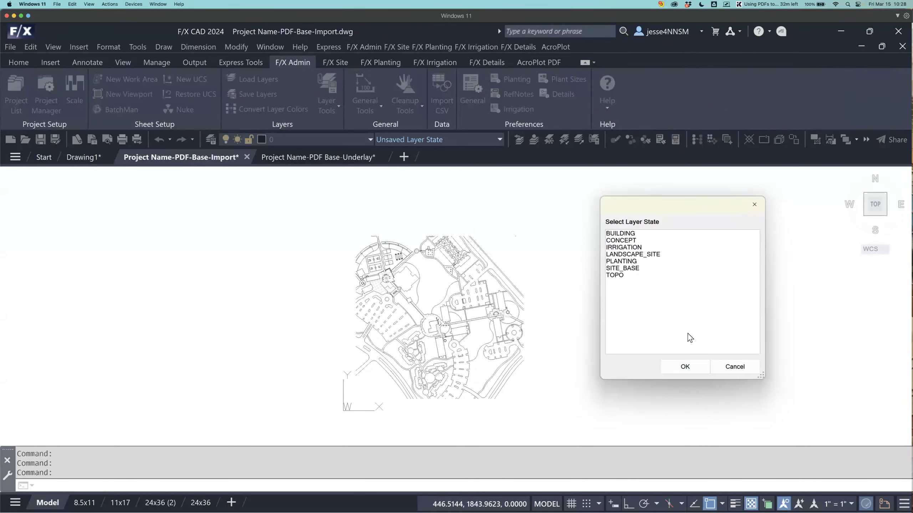
{"action": "left_click", "coordinate": [631, 269]}
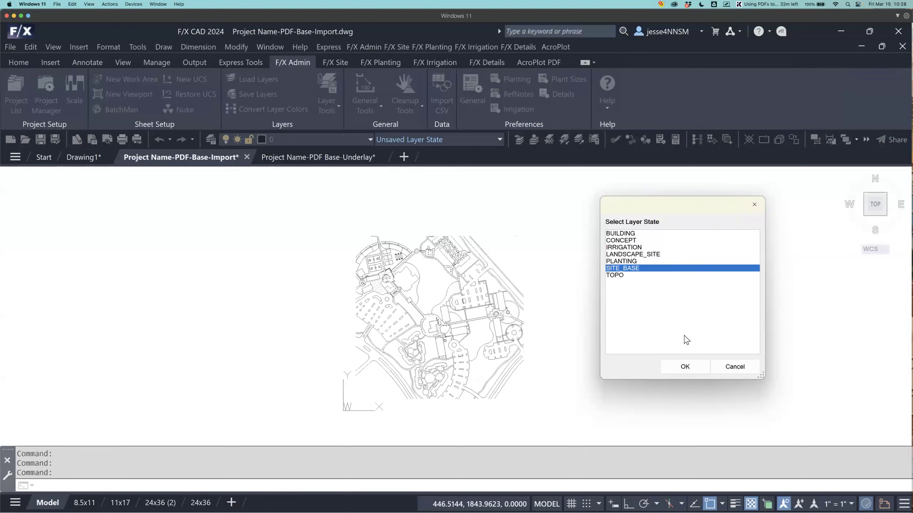
{"action": "left_click", "coordinate": [684, 368]}
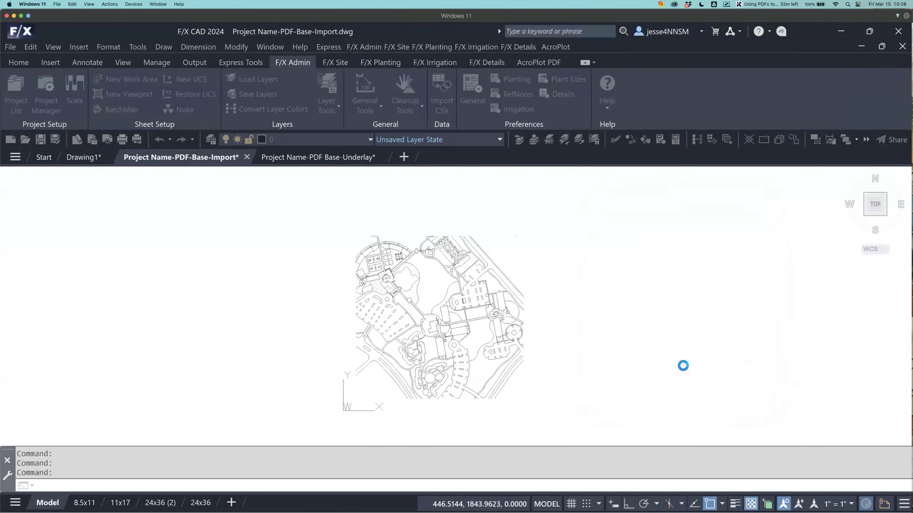
- Look through the loaded layers in the Layer Properties Manager, and close it
{"action": "type", "text": "la"}
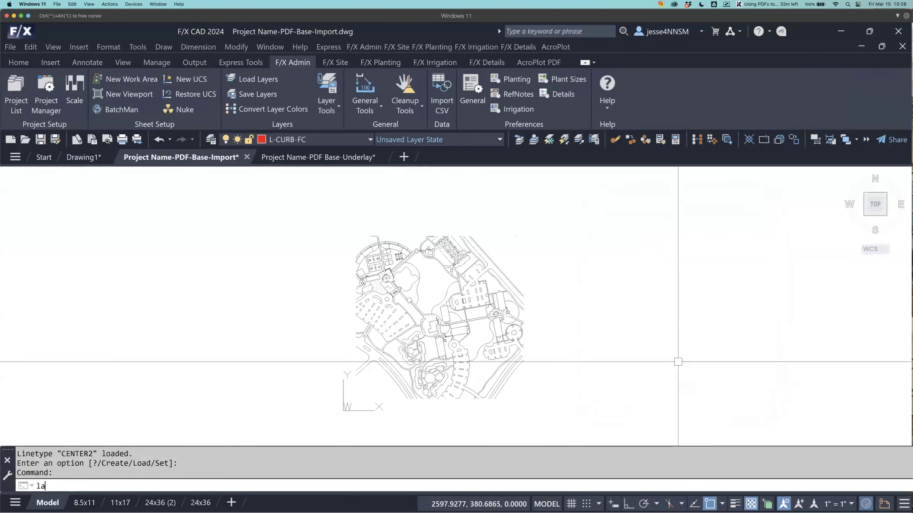
{"action": "key", "text": "Return"}
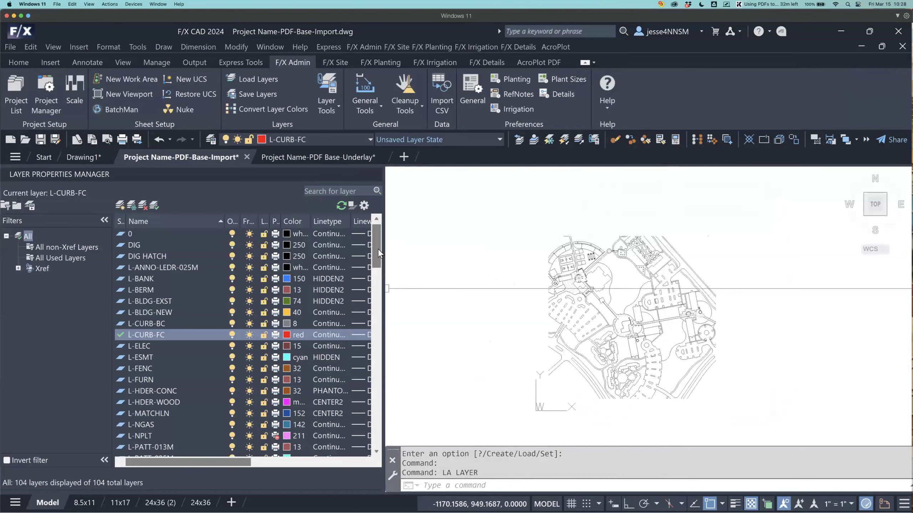
{"action": "mouse_move", "coordinate": [378, 252]}
{"action": "left_mouse_down"}
{"action": "mouse_move", "coordinate": [394, 341]}
{"action": "mouse_move", "coordinate": [400, 315]}
{"action": "mouse_move", "coordinate": [385, 241]}
{"action": "left_mouse_up"}
{"action": "right_click", "coordinate": [276, 174]}
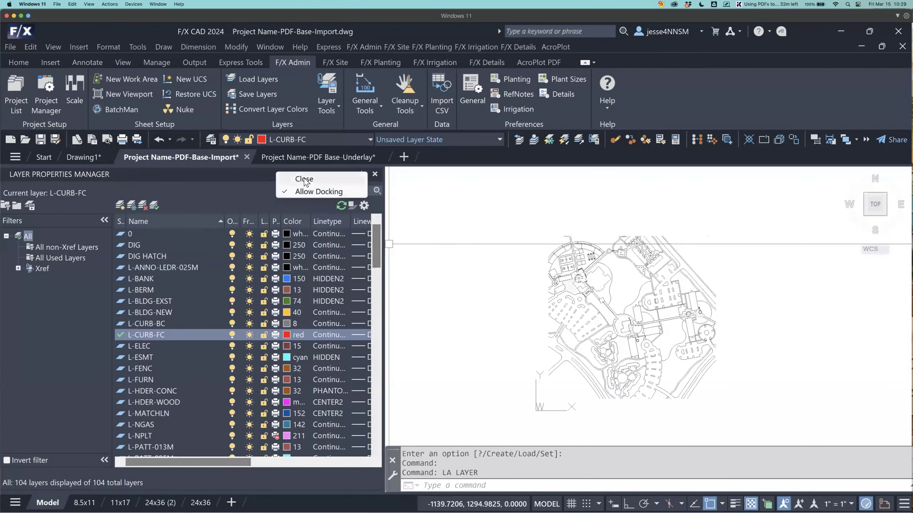
{"action": "left_click", "coordinate": [307, 177]}
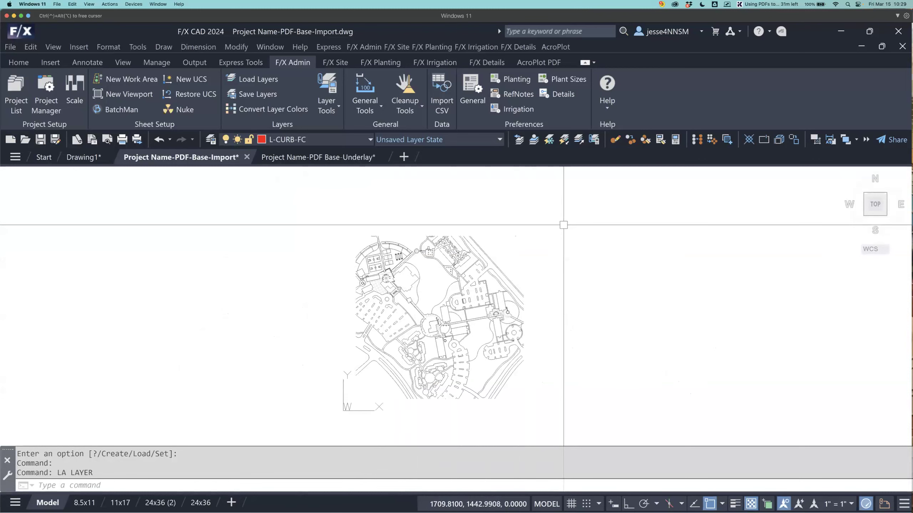
- Move all the site plan linework in model space to the layer L-CURB-BC
{"action": "key", "text": "ctrl+a"}
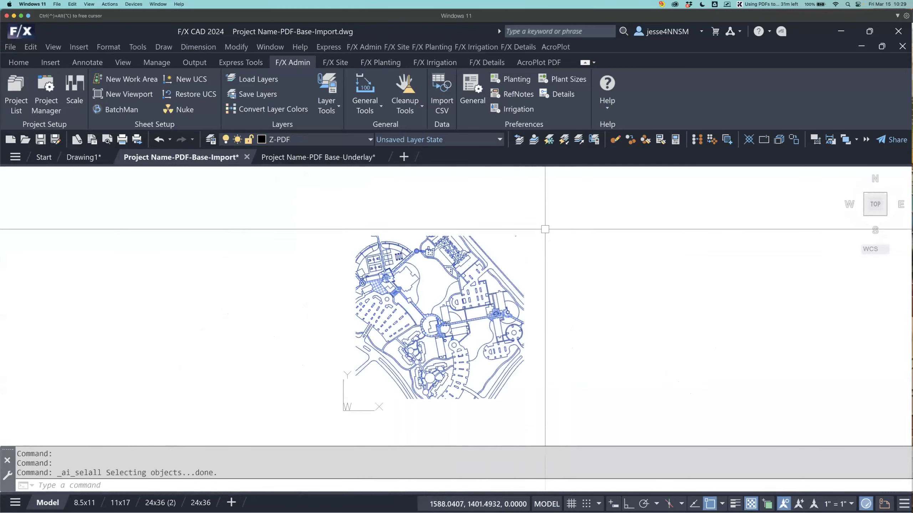
{"action": "left_click", "coordinate": [365, 140]}
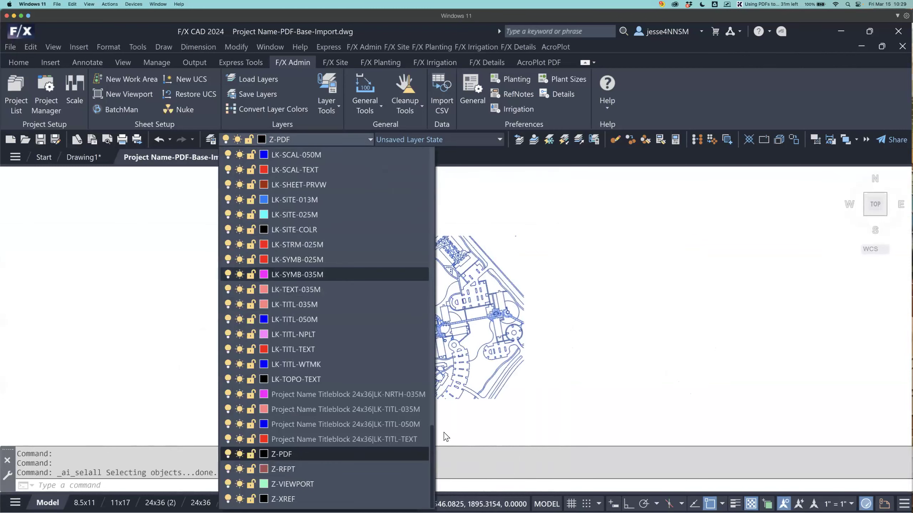
{"action": "left_click_drag", "start_coordinate": [432, 443], "coordinate": [440, 182]}
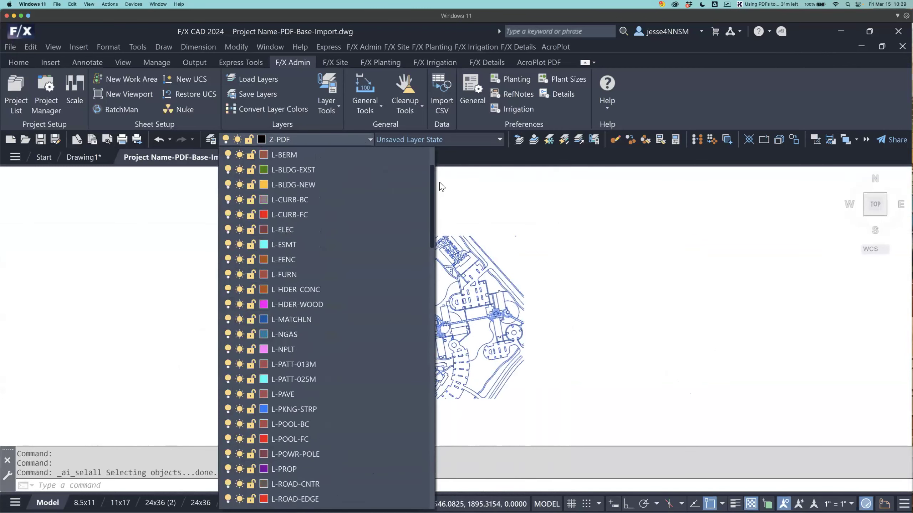
{"action": "left_click", "coordinate": [300, 199]}
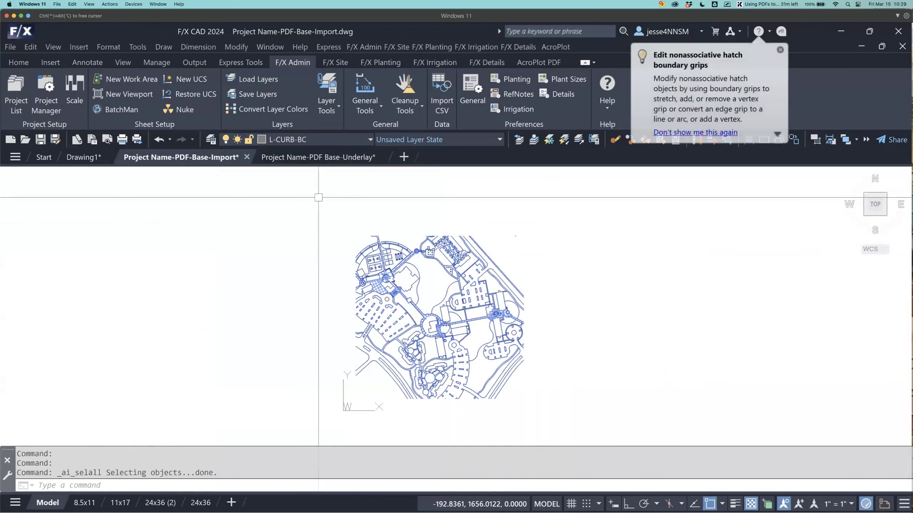
{"action": "key", "text": "Escape"}
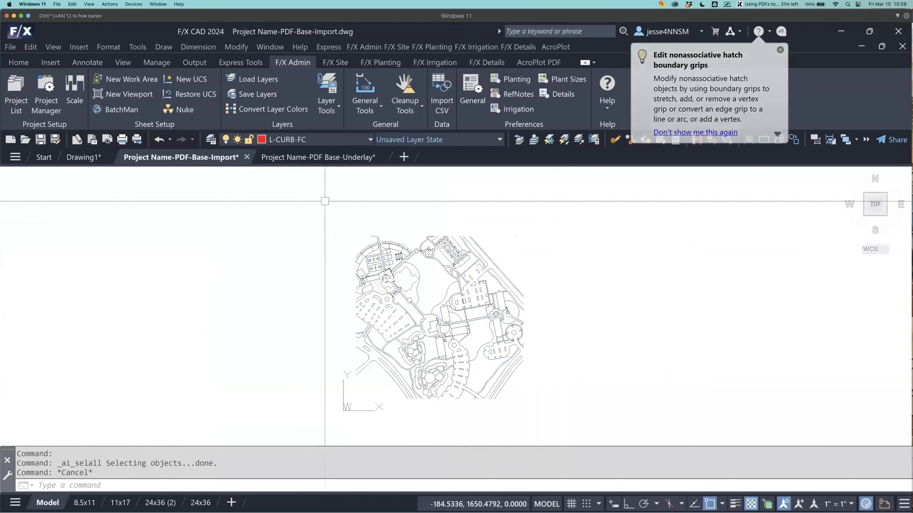
- Select the building outlines across the whole site plan and move them to the layer L-BLDG-EXST
{"action": "scroll", "coordinate": [395, 295], "scroll_direction": "up", "scroll_amount": 5}
{"action": "left_click", "coordinate": [395, 295]}
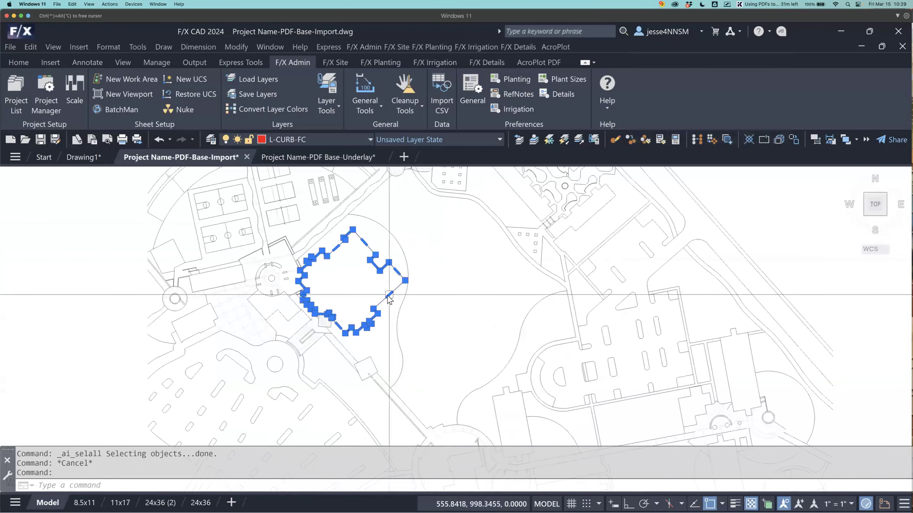
{"action": "left_click", "coordinate": [183, 321]}
{"action": "mouse_move", "coordinate": [460, 223]}
{"action": "middle_mouse_down"}
{"action": "mouse_move", "coordinate": [396, 315]}
{"action": "mouse_move", "coordinate": [352, 236]}
{"action": "middle_mouse_up"}
{"action": "middle_click_drag", "start_coordinate": [485, 233], "coordinate": [468, 303]}
{"action": "left_click", "coordinate": [446, 291]}
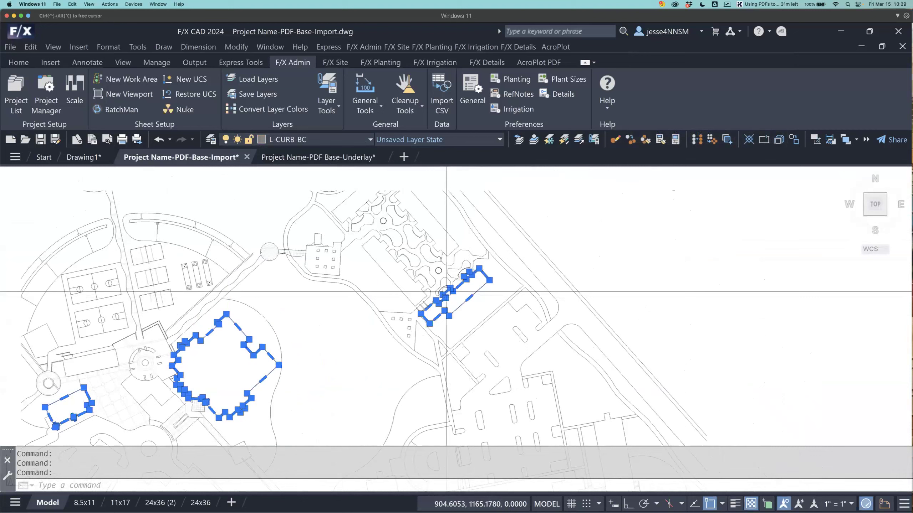
{"action": "left_click", "coordinate": [403, 292]}
{"action": "left_click", "coordinate": [441, 227]}
{"action": "middle_click_drag", "start_coordinate": [529, 343], "coordinate": [469, 166]}
{"action": "middle_click_drag", "start_coordinate": [562, 358], "coordinate": [547, 314]}
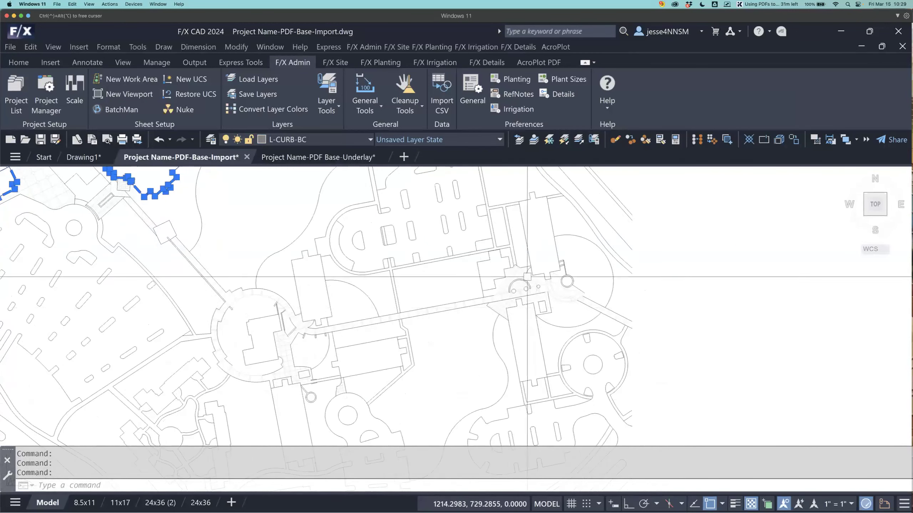
{"action": "left_click", "coordinate": [526, 245]}
{"action": "left_click", "coordinate": [518, 374]}
{"action": "middle_click_drag", "start_coordinate": [445, 394], "coordinate": [460, 351]}
{"action": "left_click", "coordinate": [344, 264]}
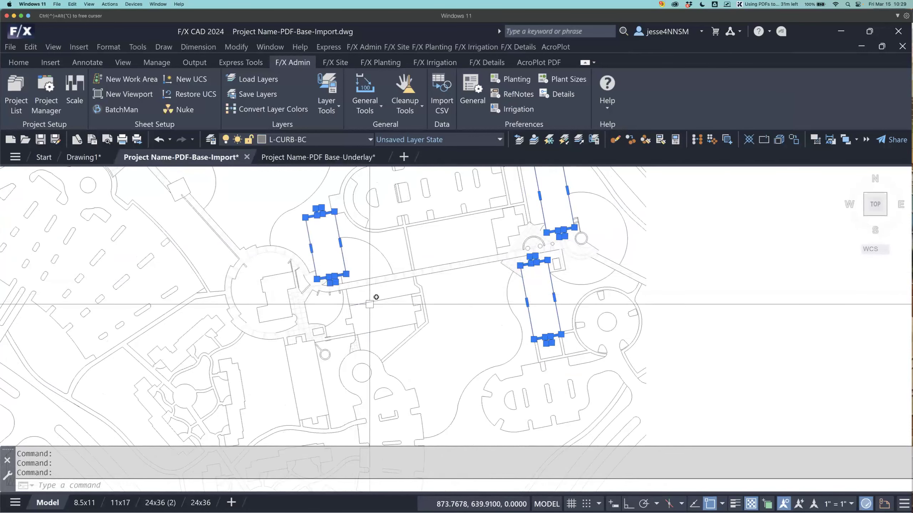
{"action": "left_click", "coordinate": [367, 303]}
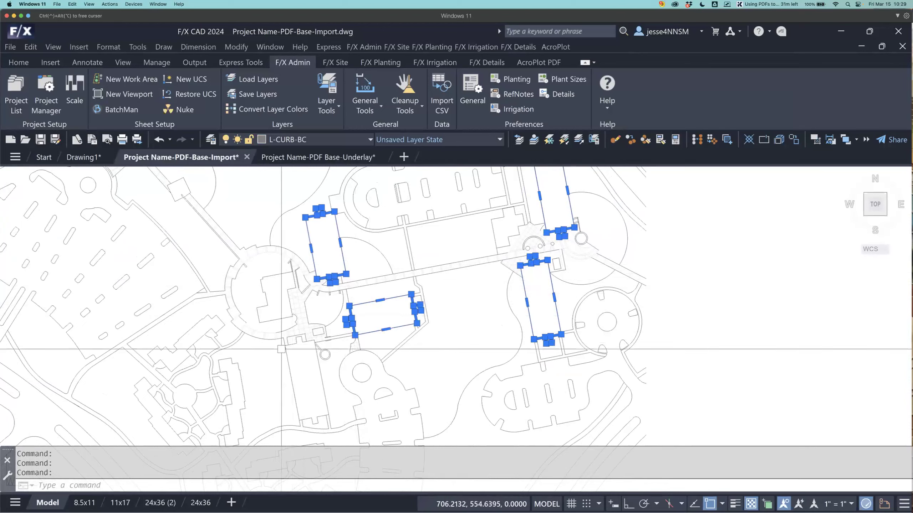
{"action": "left_click", "coordinate": [292, 381]}
{"action": "mouse_move", "coordinate": [348, 408]}
{"action": "middle_mouse_down"}
{"action": "mouse_move", "coordinate": [399, 303]}
{"action": "mouse_move", "coordinate": [460, 285]}
{"action": "middle_mouse_up"}
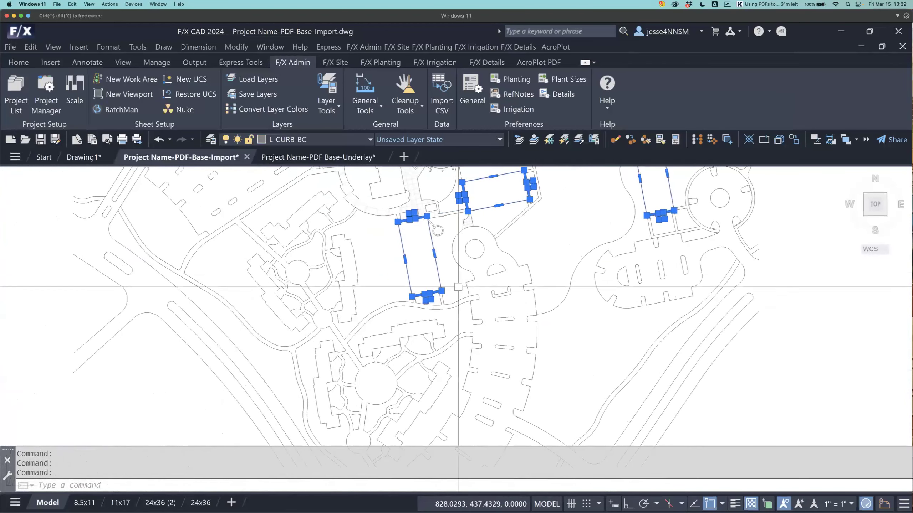
{"action": "left_click", "coordinate": [356, 266]}
{"action": "left_click", "coordinate": [276, 309]}
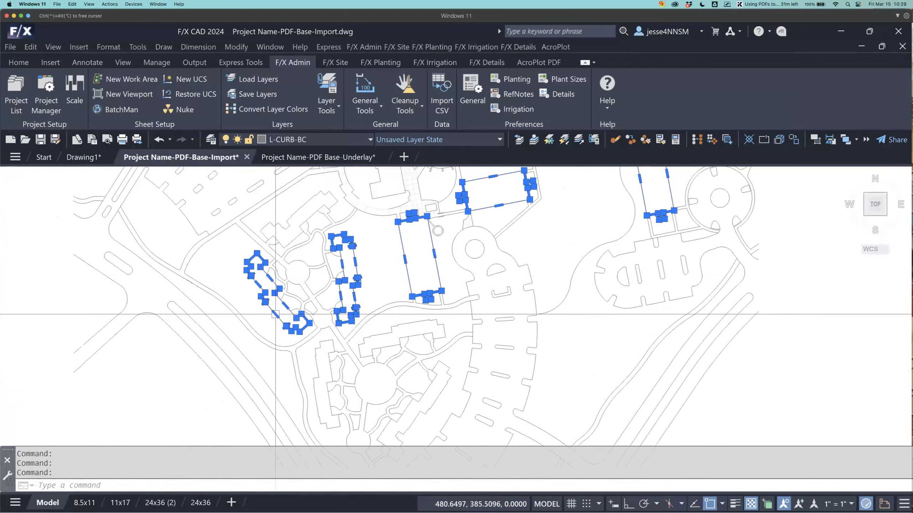
{"action": "left_click", "coordinate": [299, 212]}
{"action": "mouse_move", "coordinate": [334, 347]}
{"action": "middle_mouse_down"}
{"action": "mouse_move", "coordinate": [355, 330]}
{"action": "mouse_move", "coordinate": [354, 297]}
{"action": "middle_mouse_up"}
{"action": "left_click", "coordinate": [349, 303]}
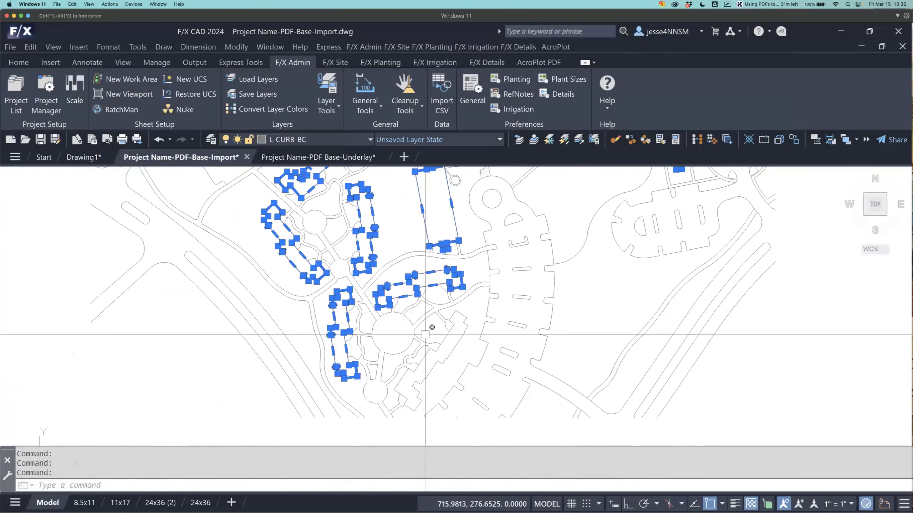
{"action": "left_click", "coordinate": [449, 345]}
{"action": "scroll", "coordinate": [438, 317], "scroll_direction": "down", "scroll_amount": 3}
{"action": "mouse_move", "coordinate": [438, 317]}
{"action": "middle_mouse_down"}
{"action": "mouse_move", "coordinate": [439, 398]}
{"action": "mouse_move", "coordinate": [427, 339]}
{"action": "mouse_move", "coordinate": [452, 295]}
{"action": "middle_mouse_up"}
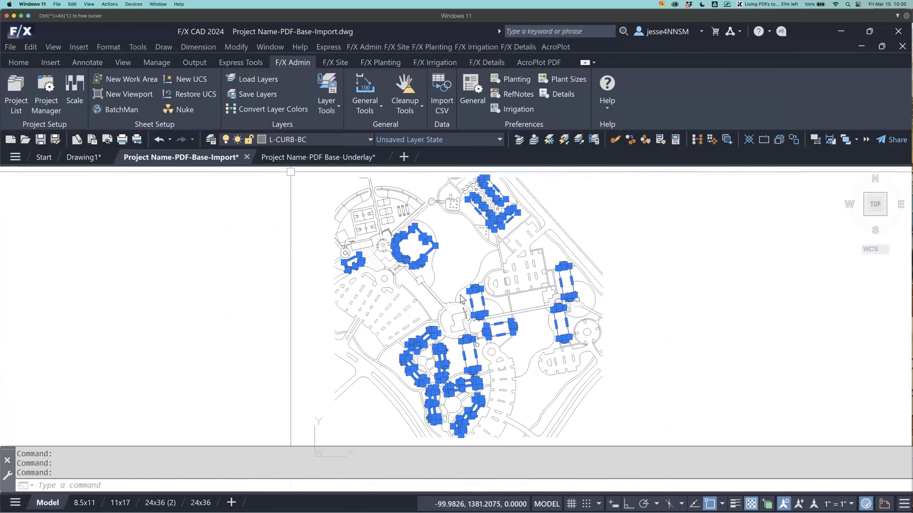
{"action": "left_click", "coordinate": [288, 141]}
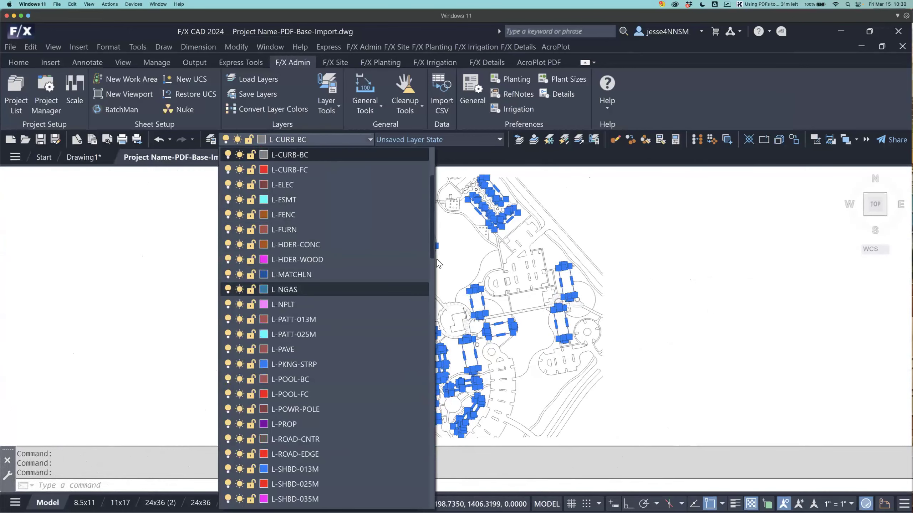
{"action": "scroll", "coordinate": [355, 237], "scroll_direction": "up", "scroll_amount": 3}
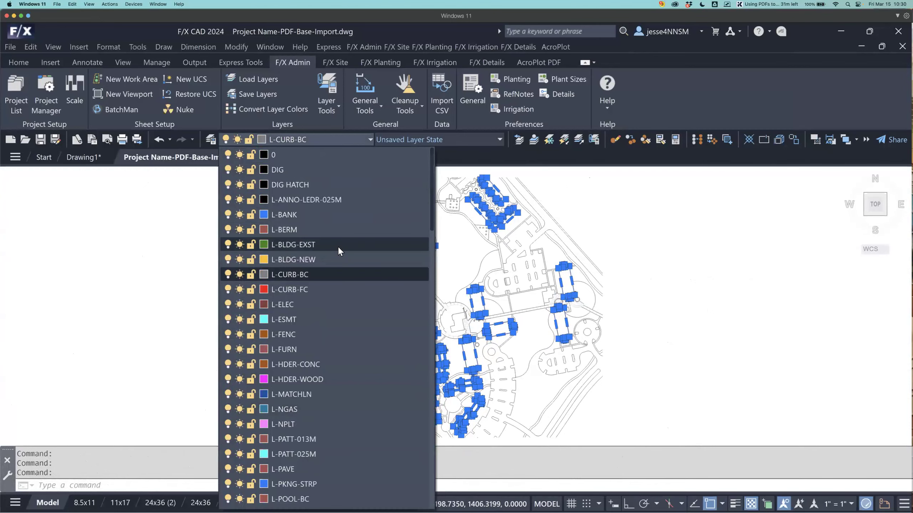
{"action": "left_click", "coordinate": [338, 245]}
{"action": "key", "text": "Escape"}
- On layout 24x36 (2), make Z-VIEWPORT the current layer and create a rectangular viewport across the empty sheet area beside the title block
{"action": "mouse_move", "coordinate": [623, 290]}
{"action": "middle_mouse_down"}
{"action": "mouse_move", "coordinate": [620, 312]}
{"action": "mouse_move", "coordinate": [632, 276]}
{"action": "middle_mouse_up"}
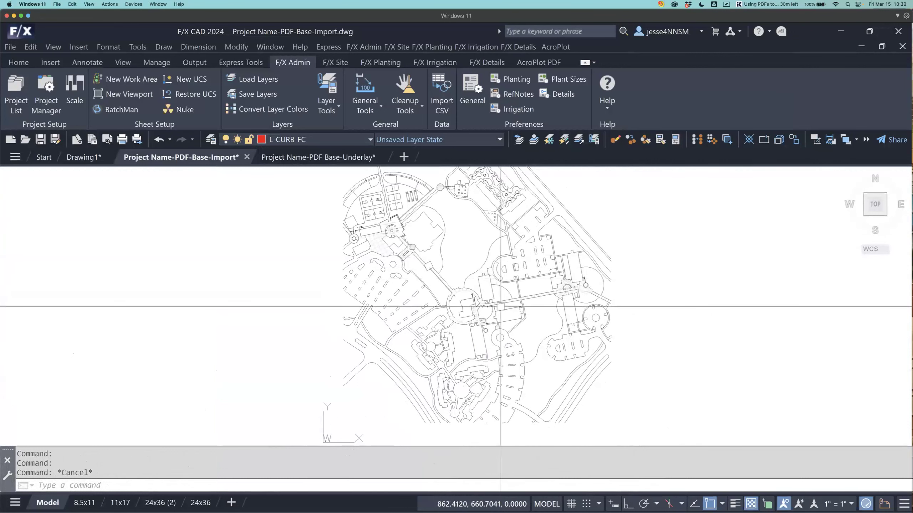
{"action": "mouse_move", "coordinate": [500, 306]}
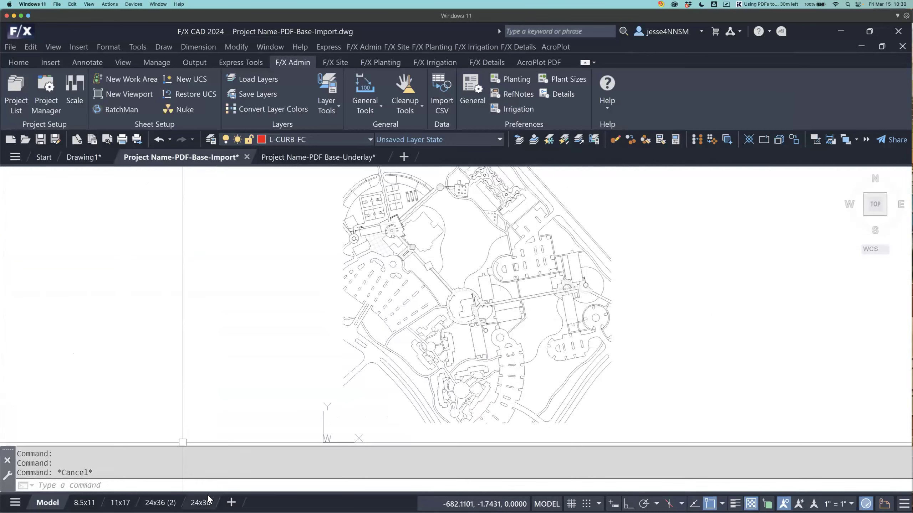
{"action": "left_click", "coordinate": [200, 502]}
{"action": "left_click", "coordinate": [158, 502]}
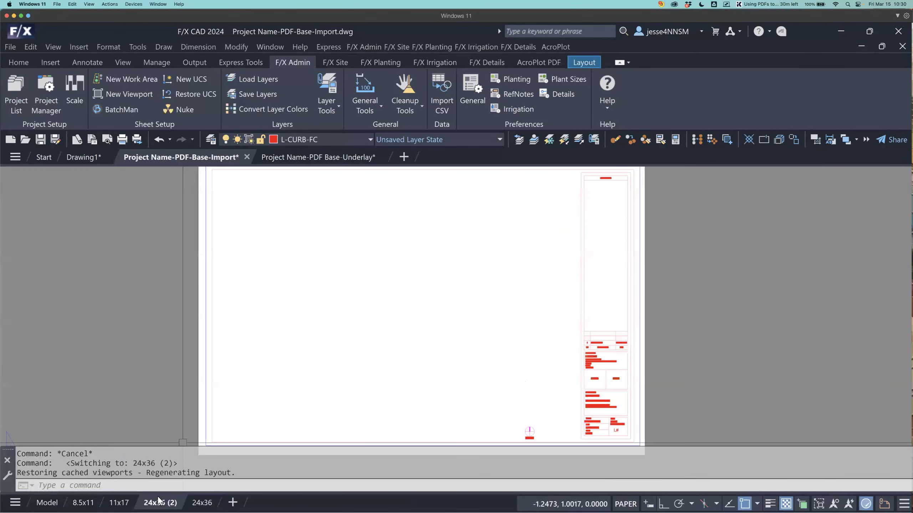
{"action": "scroll", "coordinate": [251, 413], "scroll_direction": "down", "scroll_amount": 2}
{"action": "middle_click_drag", "start_coordinate": [270, 403], "coordinate": [341, 385]}
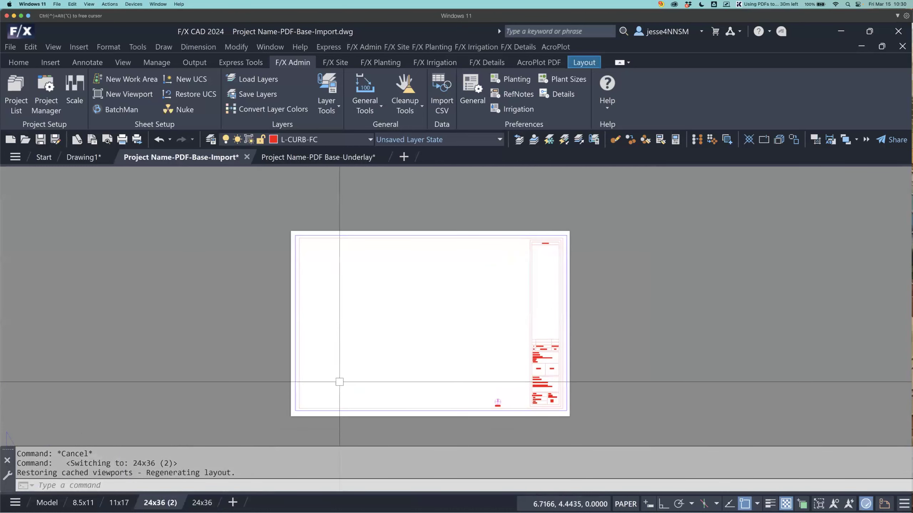
{"action": "left_click", "coordinate": [344, 137]}
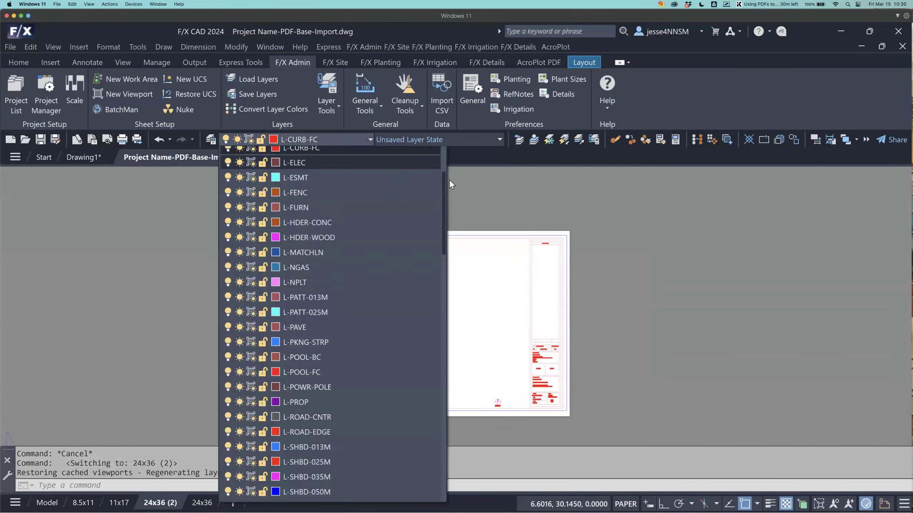
{"action": "left_click_drag", "start_coordinate": [444, 199], "coordinate": [442, 488]}
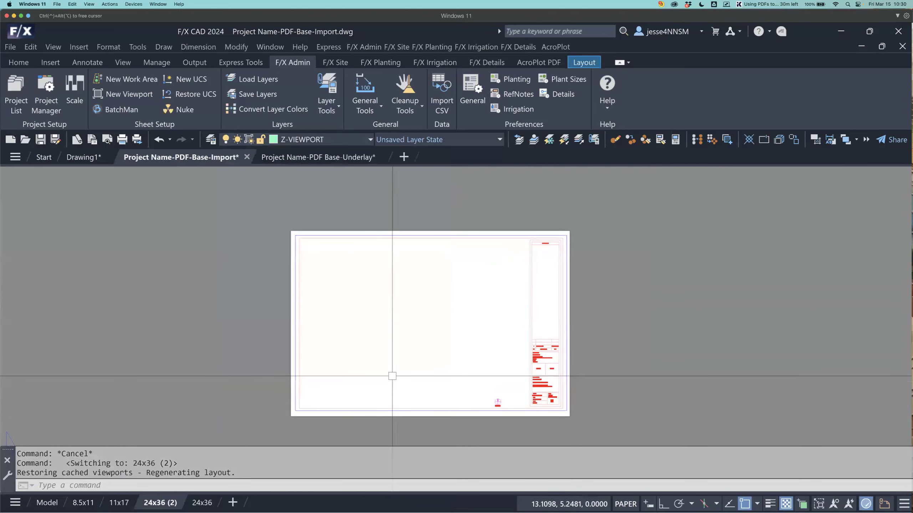
{"action": "type", "text": "mv"}
{"action": "key", "text": "Return"}
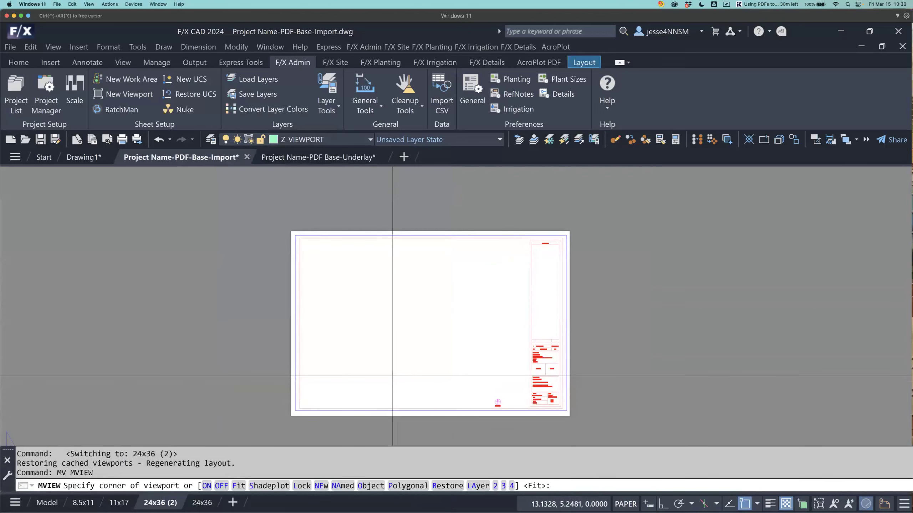
{"action": "left_click", "coordinate": [300, 245]}
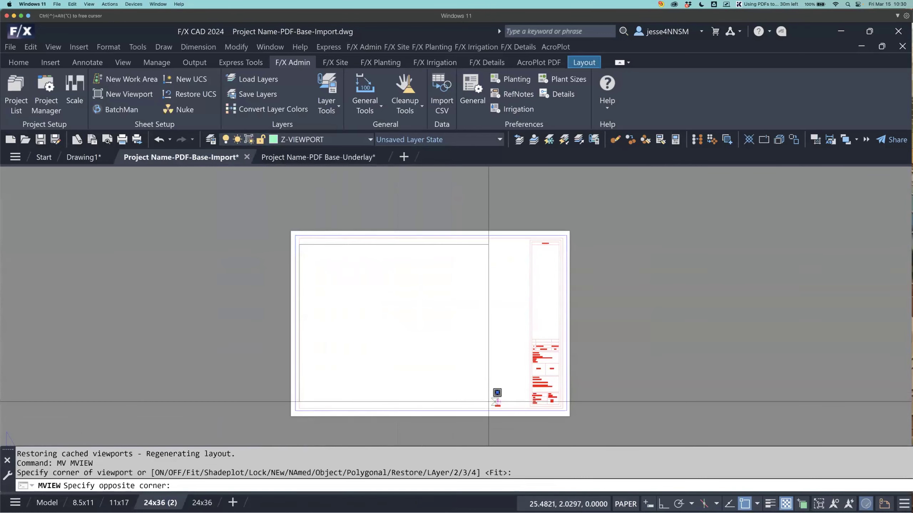
{"action": "left_click", "coordinate": [495, 402]}
- Zoom to the site plan's extents inside the new viewport and set its plot scale to 1" = 60 FT with drawing units Decimal Feet
{"action": "double_click", "coordinate": [442, 346]}
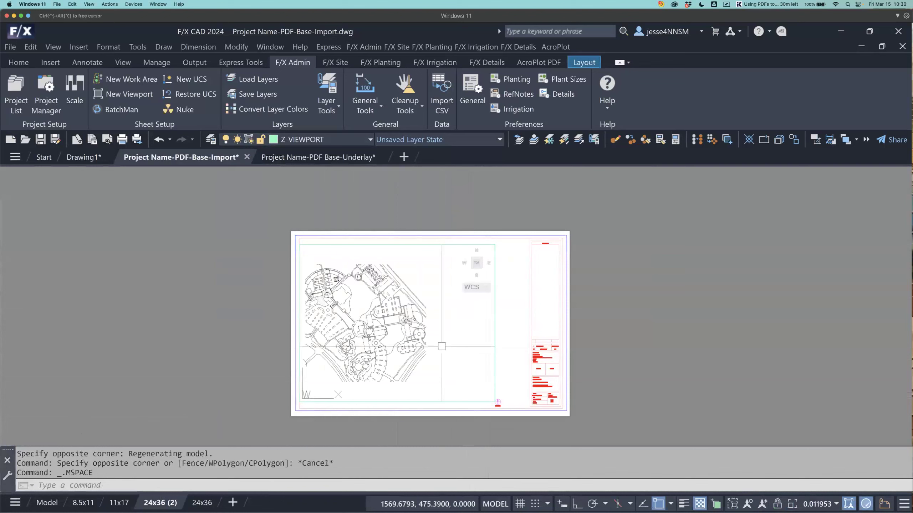
{"action": "middle_click", "coordinate": [441, 346]}
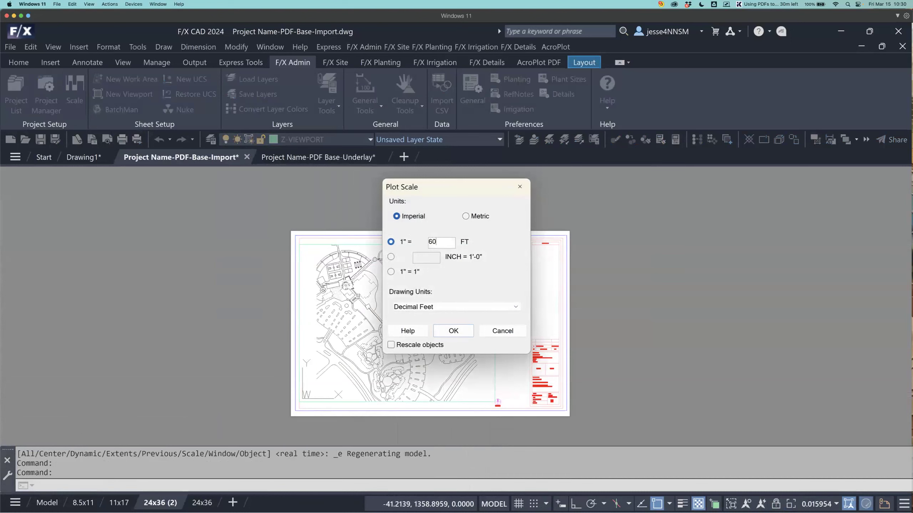
{"action": "left_click", "coordinate": [453, 331]}
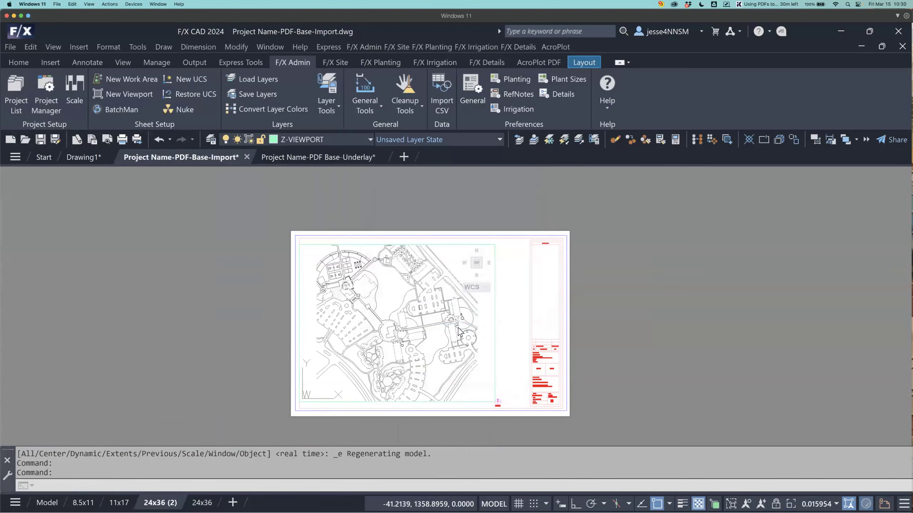
{"action": "left_click", "coordinate": [445, 302]}
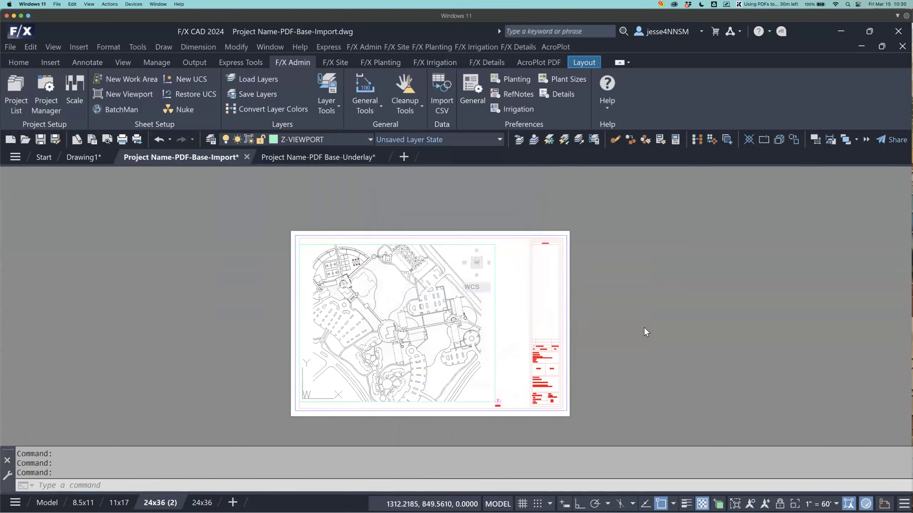
- Preview the plot of layout 24x36 (2), inspect the linework, and leave the preview
{"action": "left_click", "coordinate": [107, 139]}
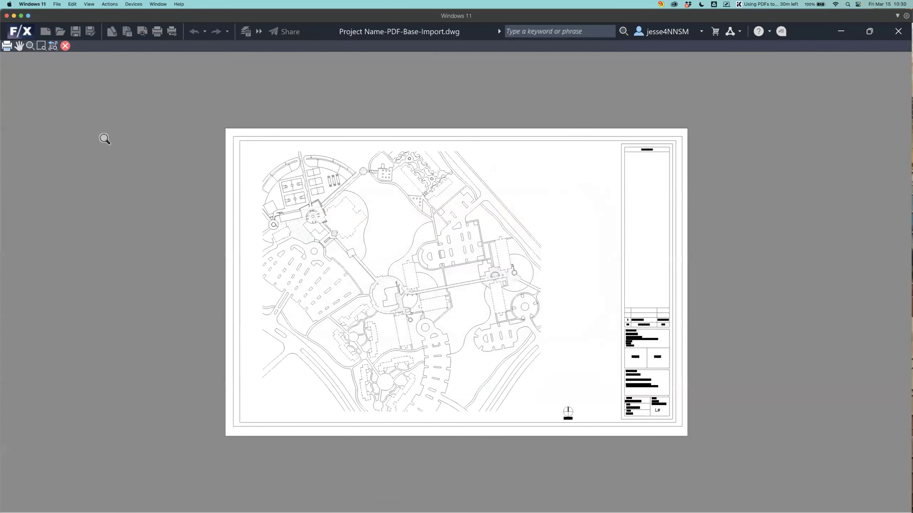
{"action": "scroll", "coordinate": [390, 313], "scroll_direction": "up", "scroll_amount": 3}
{"action": "scroll", "coordinate": [397, 315], "scroll_direction": "down", "scroll_amount": 3}
{"action": "scroll", "coordinate": [390, 311], "scroll_direction": "down", "scroll_amount": 2}
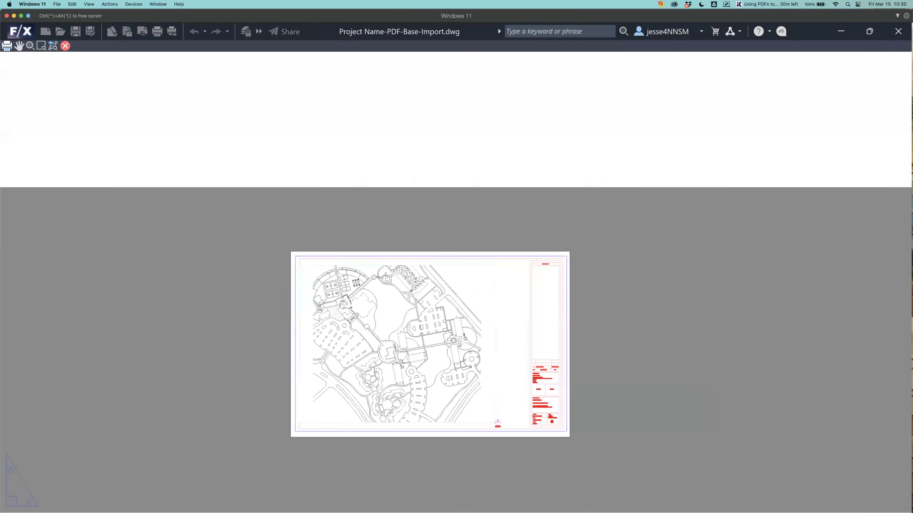
{"action": "key", "text": "Escape"}
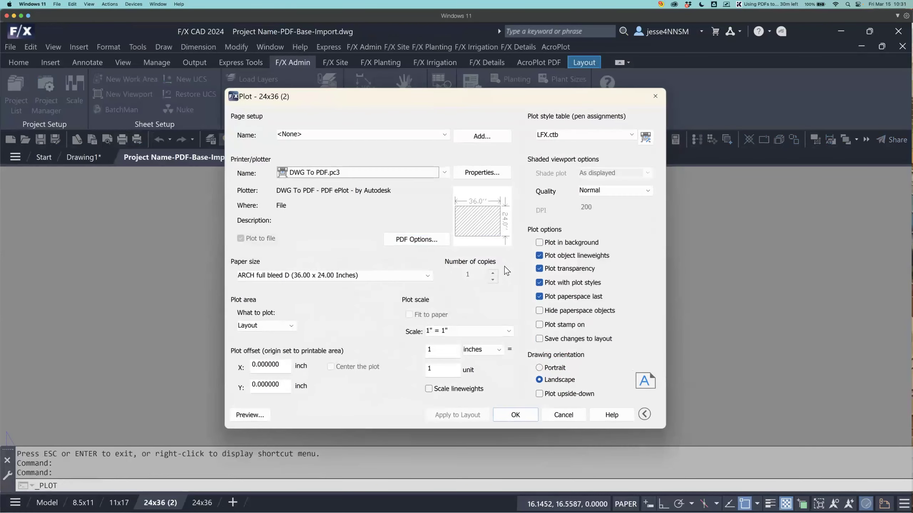
{"action": "left_click", "coordinate": [470, 389]}
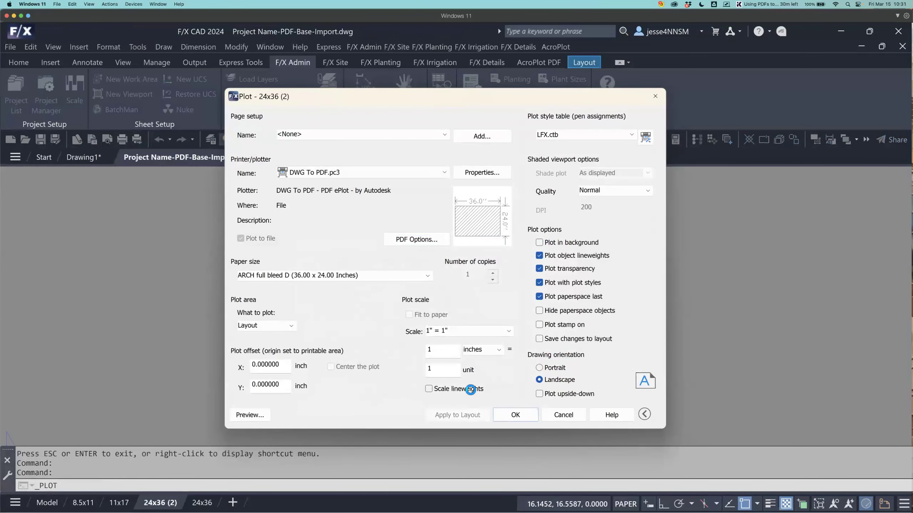
{"action": "left_click", "coordinate": [515, 416]}
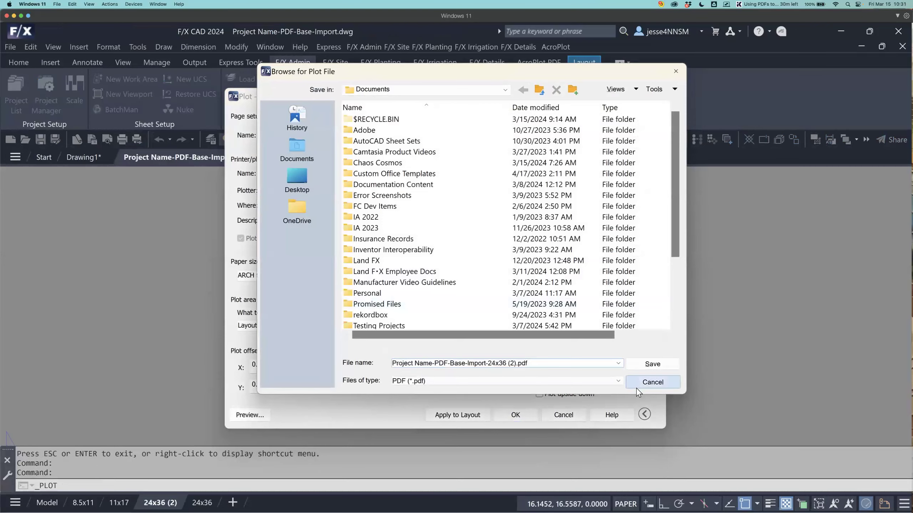
{"action": "left_click", "coordinate": [637, 387]}
{"action": "left_click", "coordinate": [563, 415]}
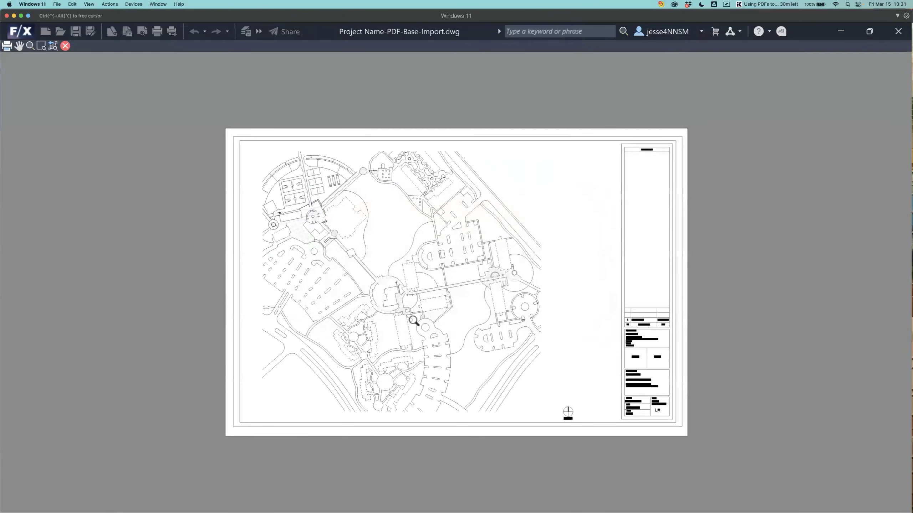
- Inspect the site plan linework in the plot preview of layout 24x36 (2) and leave the preview
{"action": "scroll", "coordinate": [413, 321], "scroll_direction": "up", "scroll_amount": 6}
{"action": "scroll", "coordinate": [377, 320], "scroll_direction": "down", "scroll_amount": 10}
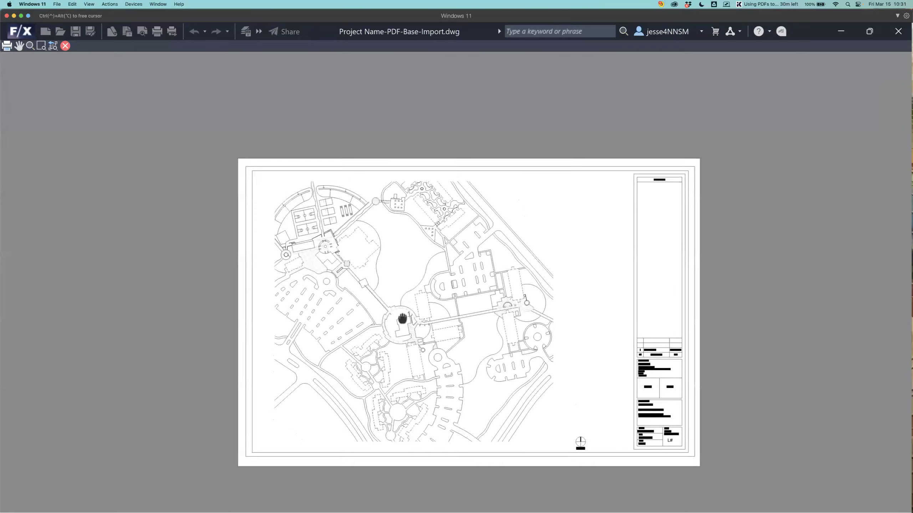
{"action": "key", "text": "Escape"}
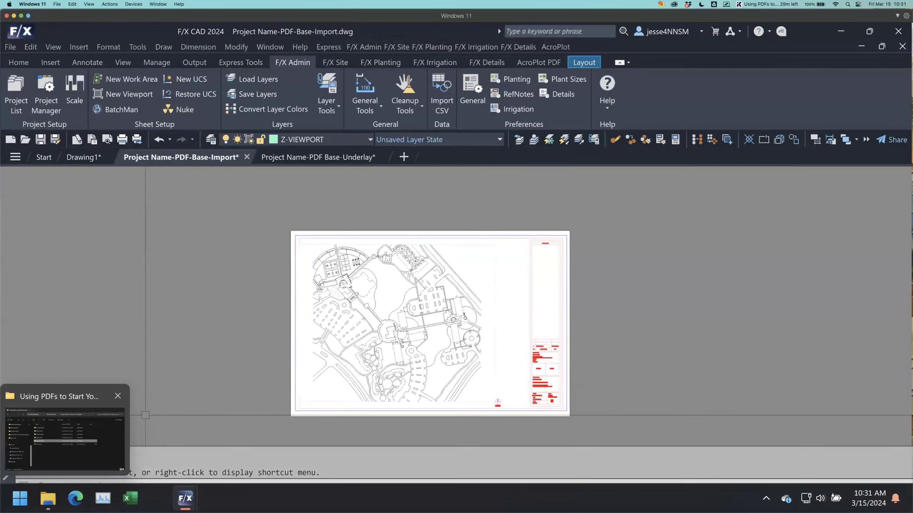
- Return to model space, switch to the drawing Project Name-PDF Base-Underlay, and examine the PDF's labels and dimensions around the building and turning circle
{"action": "left_click", "coordinate": [47, 502]}
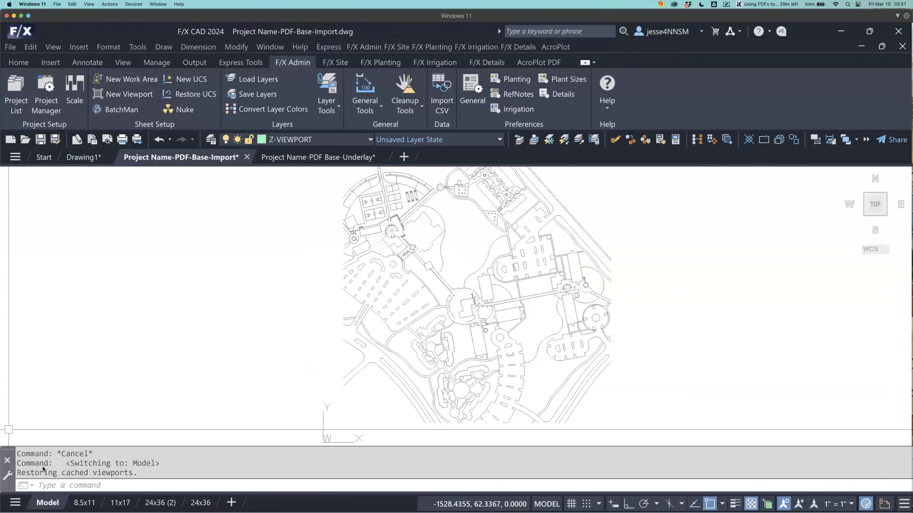
{"action": "left_click", "coordinate": [344, 160]}
{"action": "middle_click_drag", "start_coordinate": [567, 348], "coordinate": [535, 315]}
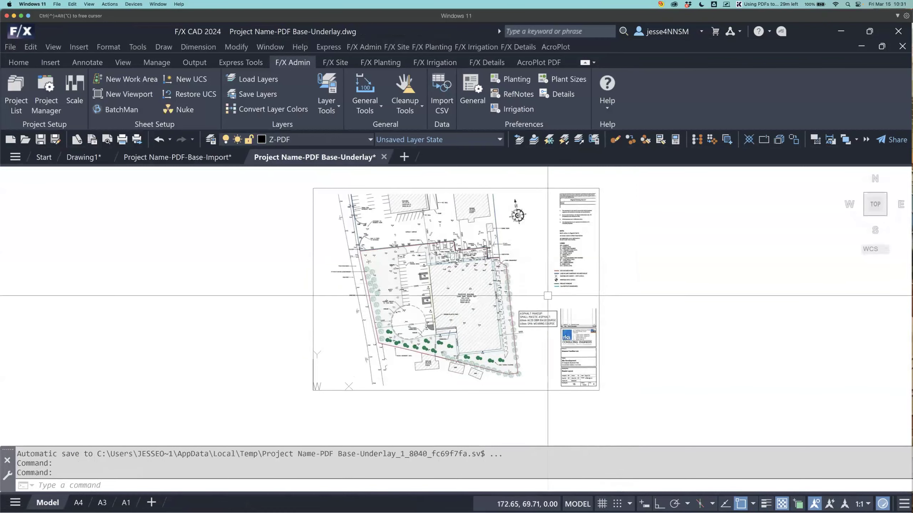
{"action": "scroll", "coordinate": [368, 286], "scroll_direction": "up", "scroll_amount": 2}
{"action": "scroll", "coordinate": [408, 291], "scroll_direction": "up", "scroll_amount": 5}
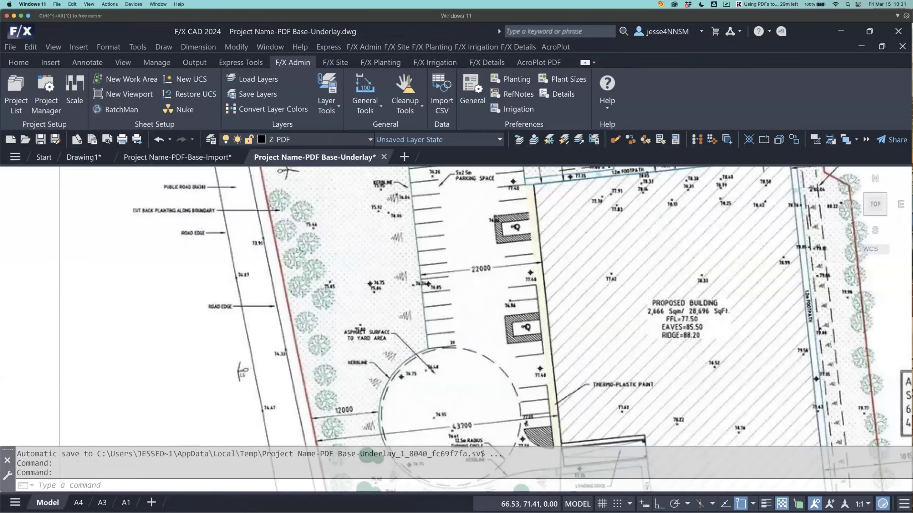
{"action": "scroll", "coordinate": [408, 290], "scroll_direction": "up", "scroll_amount": 1}
{"action": "middle_click_drag", "start_coordinate": [506, 322], "coordinate": [339, 306]}
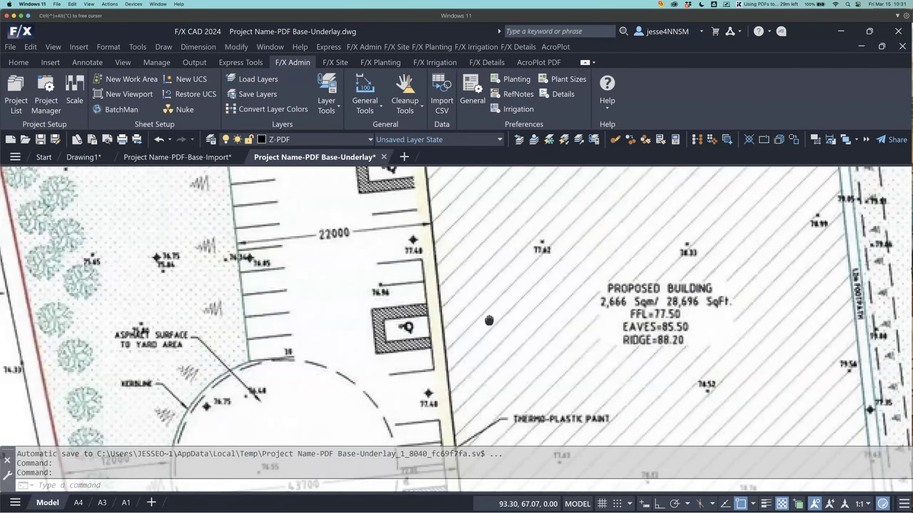
{"action": "mouse_move", "coordinate": [266, 480]}
{"action": "middle_mouse_down"}
{"action": "mouse_move", "coordinate": [272, 335]}
{"action": "mouse_move", "coordinate": [331, 367]}
{"action": "mouse_move", "coordinate": [355, 337]}
{"action": "middle_mouse_up"}
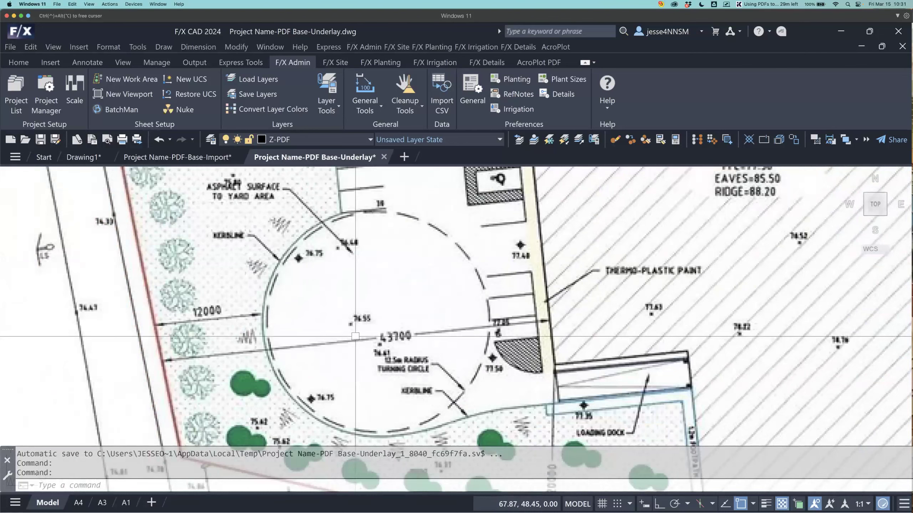
{"action": "scroll", "coordinate": [345, 329], "scroll_direction": "down", "scroll_amount": 2}
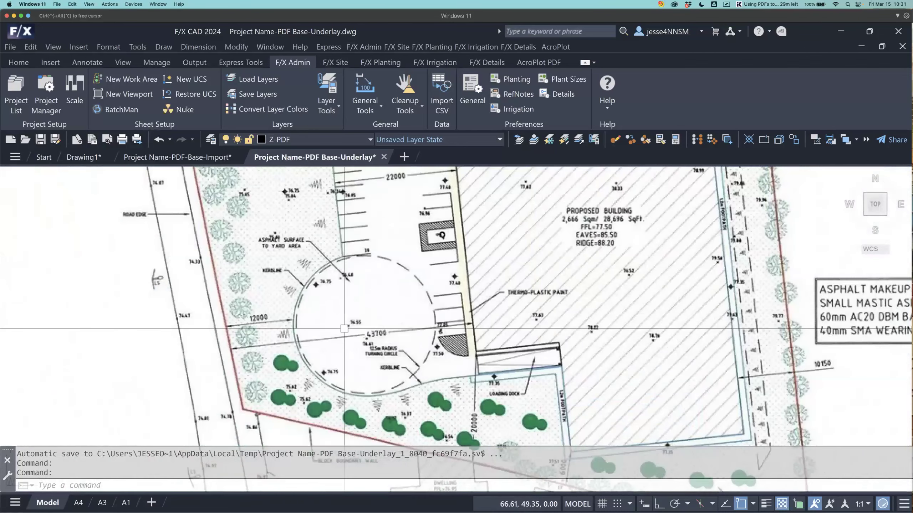
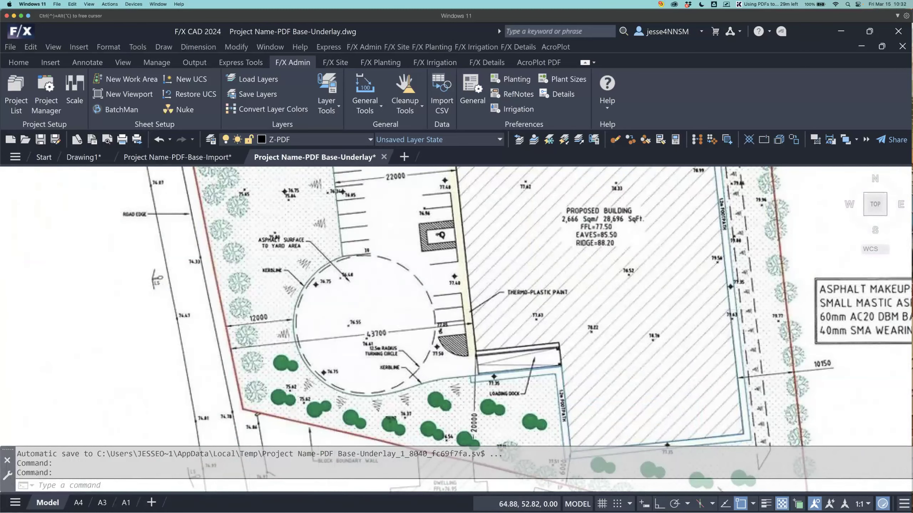
{"action": "scroll", "coordinate": [337, 310], "scroll_direction": "down", "scroll_amount": 2}
{"action": "scroll", "coordinate": [337, 250], "scroll_direction": "down", "scroll_amount": 3}
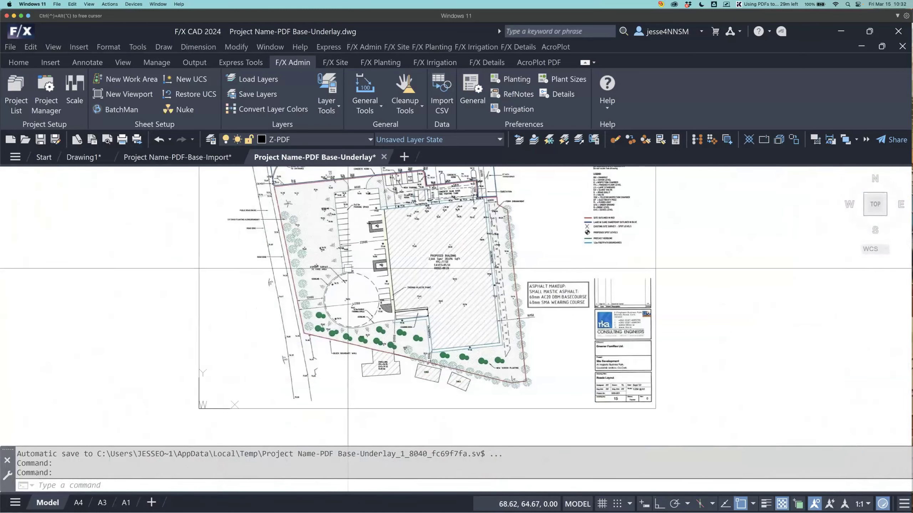
{"action": "middle_click_drag", "start_coordinate": [346, 267], "coordinate": [359, 307]}
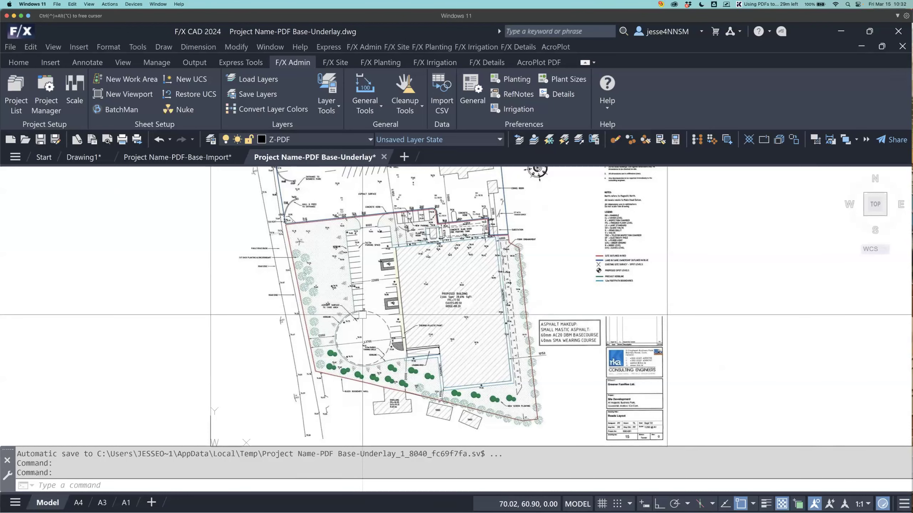
- Open the drawing Project Name_PDF Base_Underlay (Traced) from the Working Files folder and switch it to model space
{"action": "key", "text": "super"}
{"action": "left_click", "coordinate": [48, 493]}
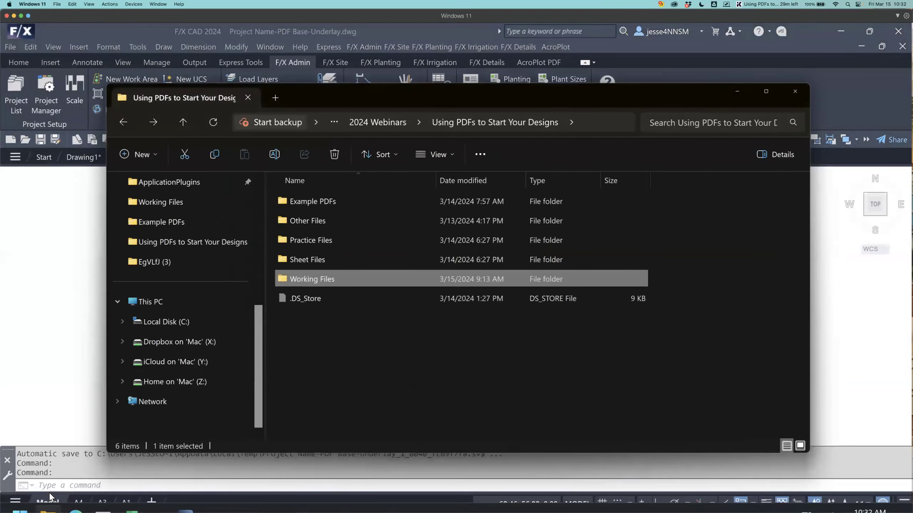
{"action": "double_click", "coordinate": [346, 274]}
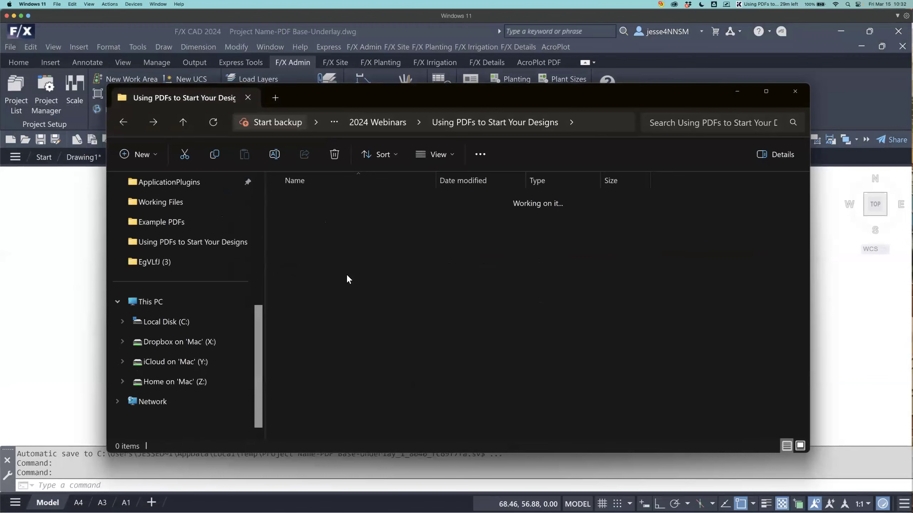
{"action": "double_click", "coordinate": [395, 240]}
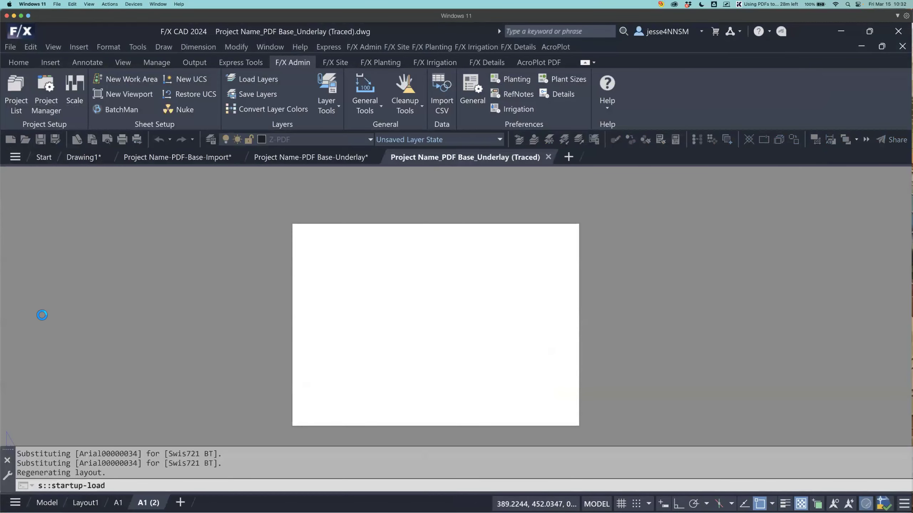
{"action": "left_click", "coordinate": [48, 502]}
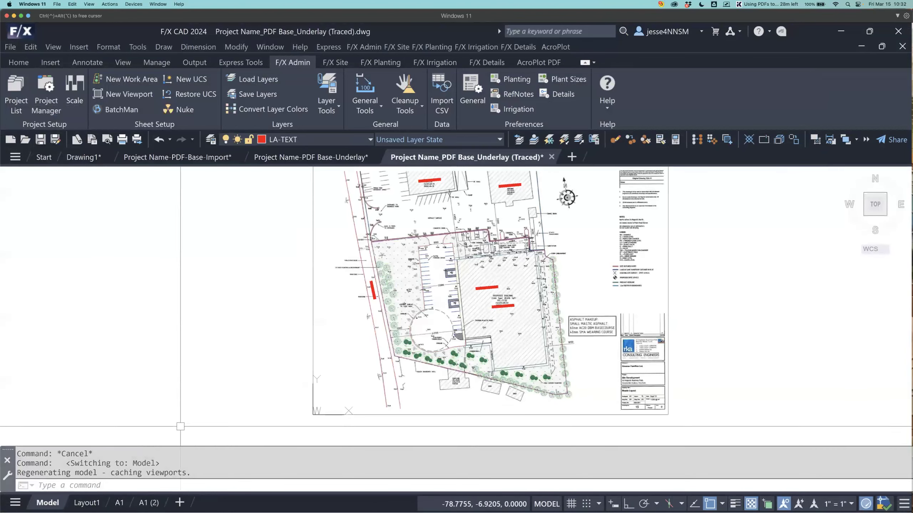
- Freeze the PDF underlay's layer, Z-PDF, by picking the underlay's border in model space
{"action": "middle_click_drag", "start_coordinate": [444, 320], "coordinate": [418, 346]}
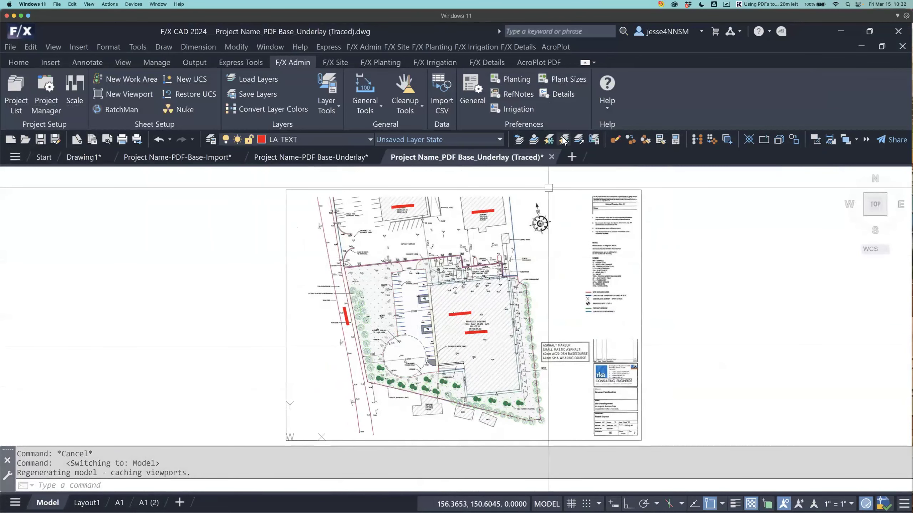
{"action": "left_click", "coordinate": [642, 227]}
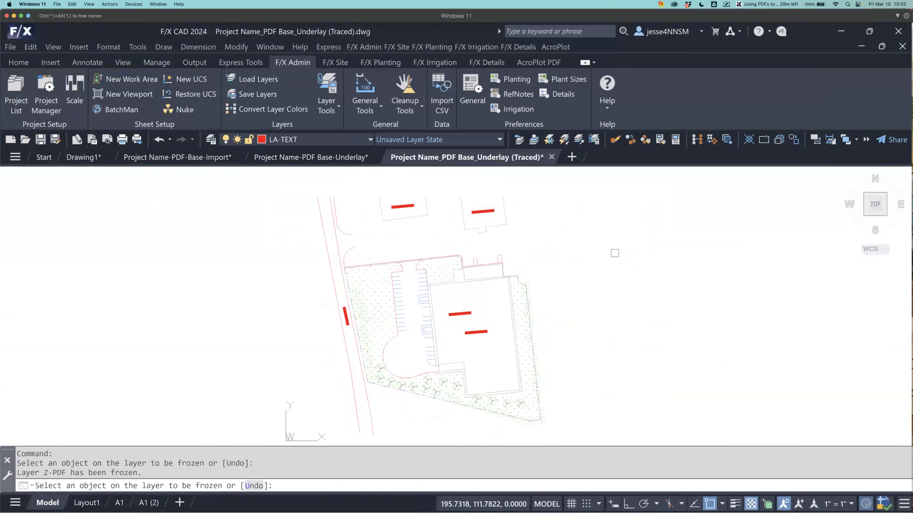
{"action": "key", "text": "Escape"}
- Erase the upper of the two EXISTING BUILDING labels inside the large traced building
{"action": "scroll", "coordinate": [483, 311], "scroll_direction": "up", "scroll_amount": 3}
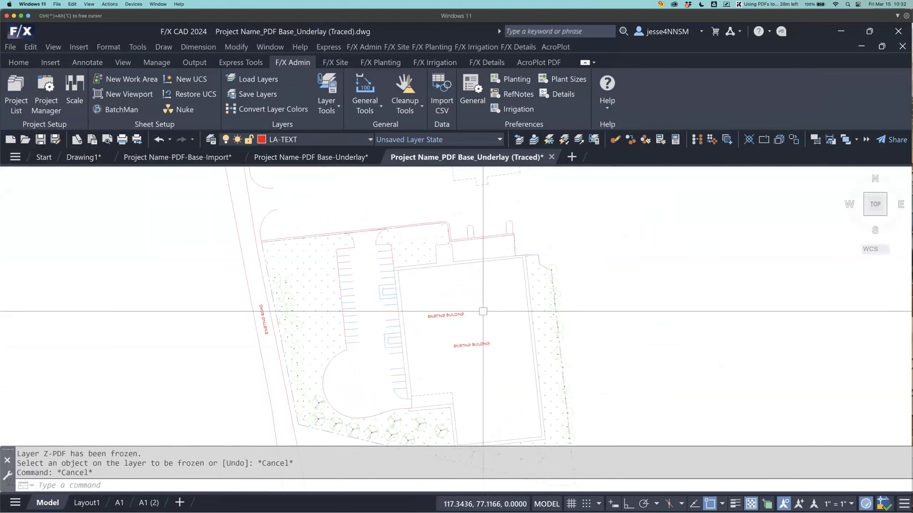
{"action": "mouse_move", "coordinate": [482, 311]}
{"action": "middle_mouse_down"}
{"action": "mouse_move", "coordinate": [487, 283]}
{"action": "mouse_move", "coordinate": [491, 367]}
{"action": "mouse_move", "coordinate": [482, 264]}
{"action": "middle_mouse_up"}
{"action": "left_click", "coordinate": [445, 287]}
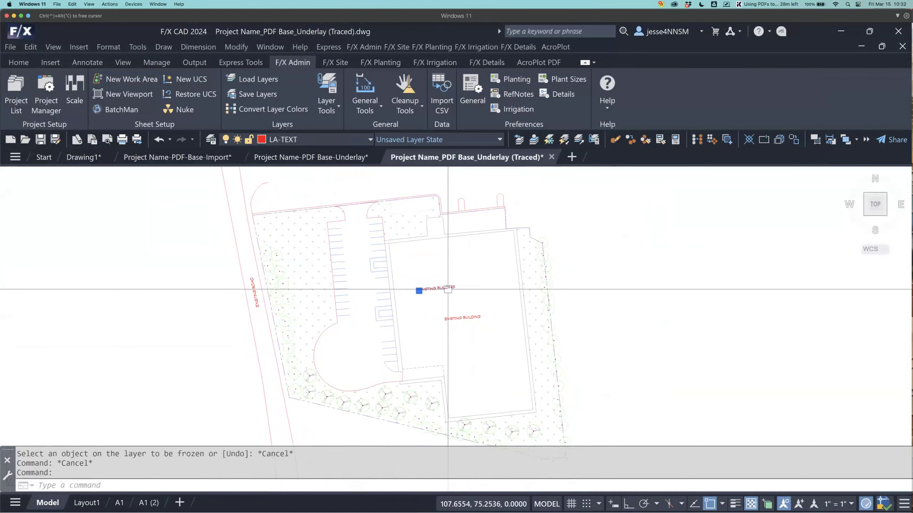
{"action": "type", "text": "e"}
{"action": "key", "text": "Return"}
- Examine the traced building outline, parking area, planting hatches and trees along the site boundary
{"action": "middle_click_drag", "start_coordinate": [491, 315], "coordinate": [526, 267]}
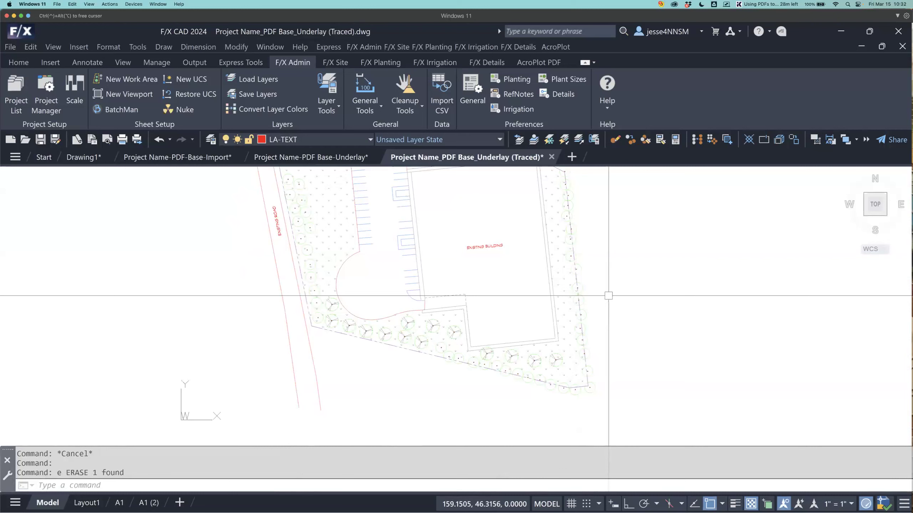
{"action": "middle_click_drag", "start_coordinate": [591, 291], "coordinate": [599, 351]}
{"action": "middle_click_drag", "start_coordinate": [573, 240], "coordinate": [578, 323]}
{"action": "middle_click_drag", "start_coordinate": [572, 259], "coordinate": [553, 252]}
{"action": "scroll", "coordinate": [572, 290], "scroll_direction": "down", "scroll_amount": 2}
{"action": "scroll", "coordinate": [540, 239], "scroll_direction": "up", "scroll_amount": 4}
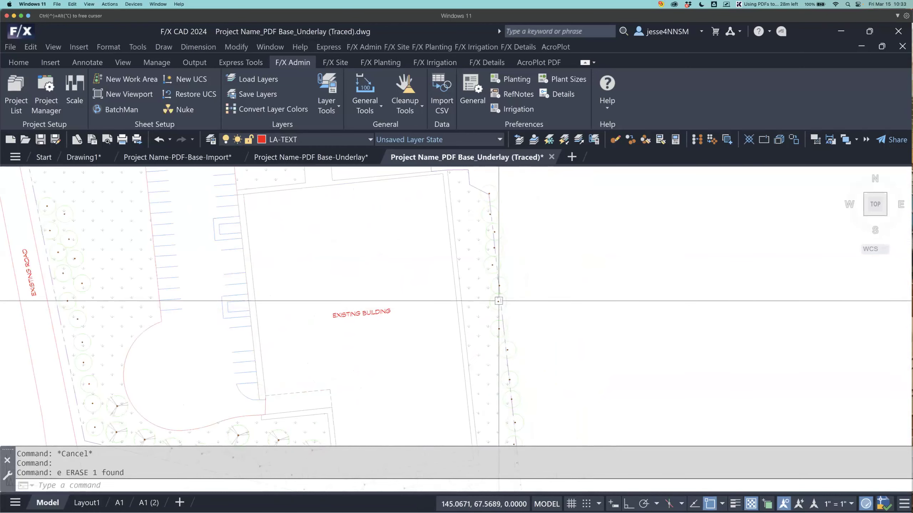
{"action": "scroll", "coordinate": [498, 301], "scroll_direction": "down", "scroll_amount": 2}
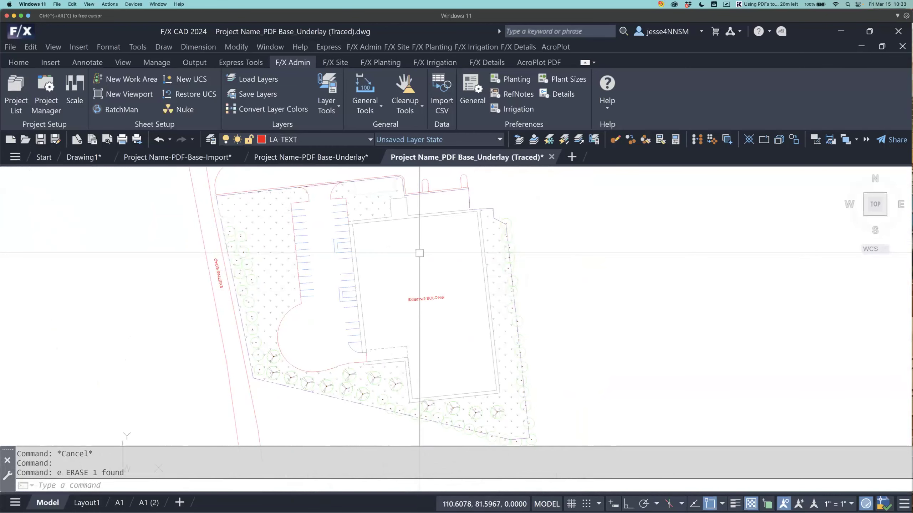
- Check the traced drawing's layer list in the Layer Properties Manager, close it, and review the linework
{"action": "type", "text": "LA"}
{"action": "key", "text": "Return"}
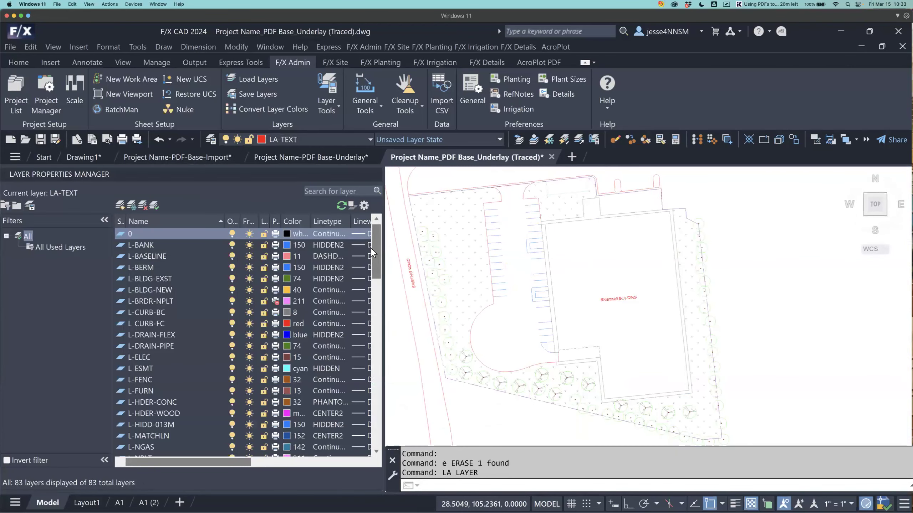
{"action": "right_click", "coordinate": [186, 175]}
{"action": "left_click", "coordinate": [224, 182]}
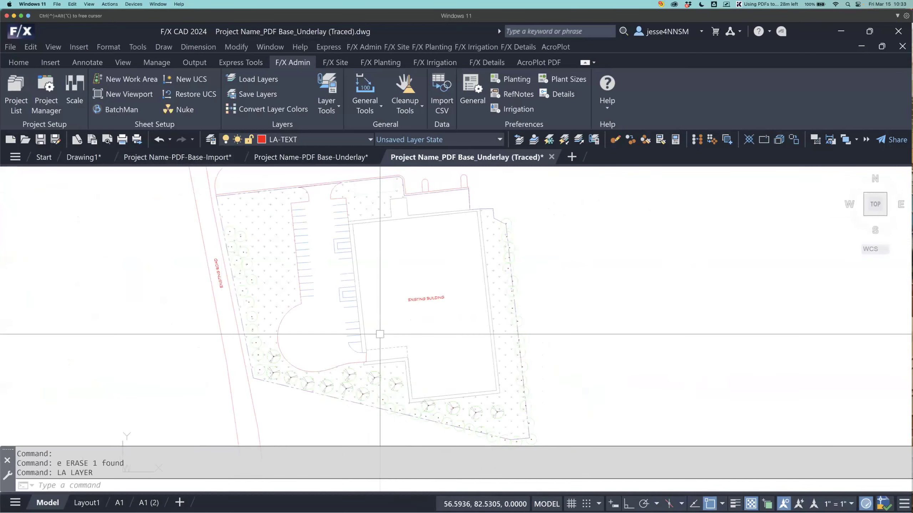
{"action": "mouse_move", "coordinate": [386, 325]}
{"action": "middle_mouse_down"}
{"action": "mouse_move", "coordinate": [417, 356]}
{"action": "mouse_move", "coordinate": [452, 347]}
{"action": "mouse_move", "coordinate": [475, 300]}
{"action": "middle_mouse_up"}
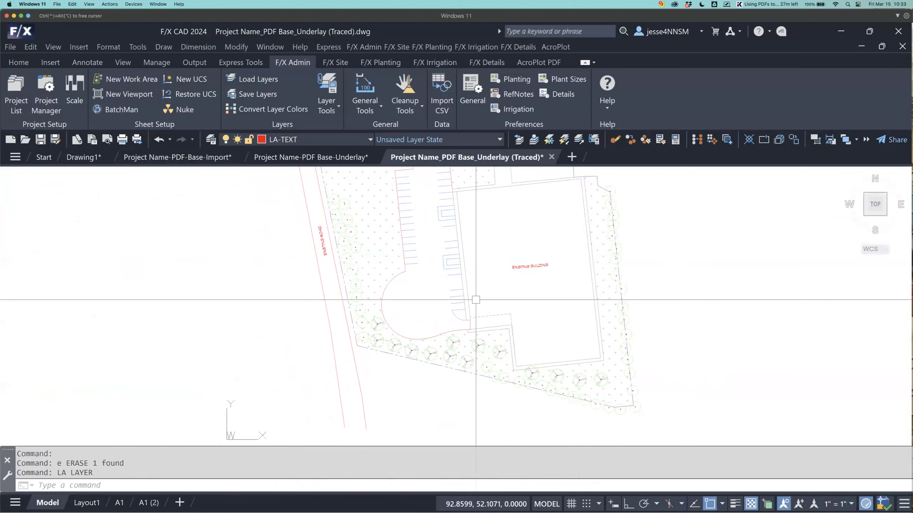
{"action": "mouse_move", "coordinate": [520, 251]}
{"action": "middle_mouse_down"}
{"action": "mouse_move", "coordinate": [519, 286]}
{"action": "mouse_move", "coordinate": [501, 330]}
{"action": "mouse_move", "coordinate": [496, 309]}
{"action": "middle_mouse_up"}
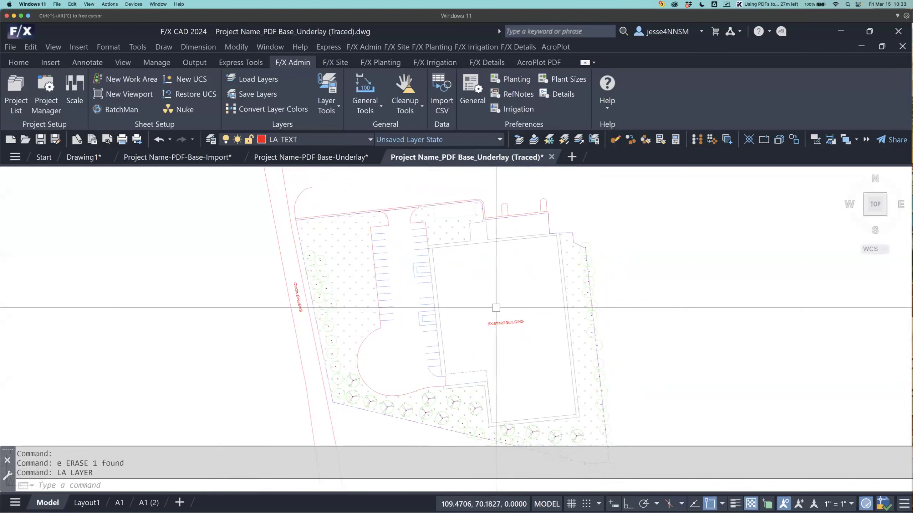
- Thaw layer Z-PDF in the Layer Properties Manager and compare the PDF underlay with the traced linework
{"action": "type", "text": "la"}
{"action": "key", "text": "Return"}
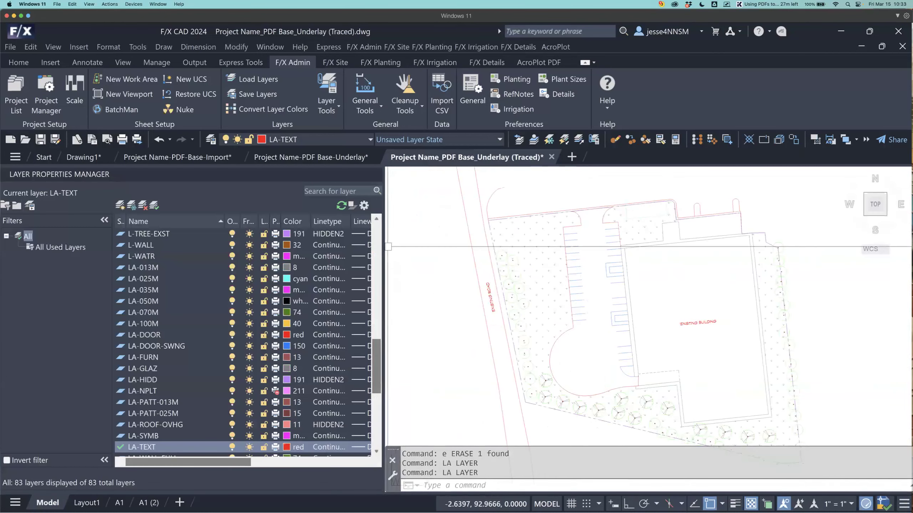
{"action": "left_click_drag", "start_coordinate": [380, 363], "coordinate": [376, 418]}
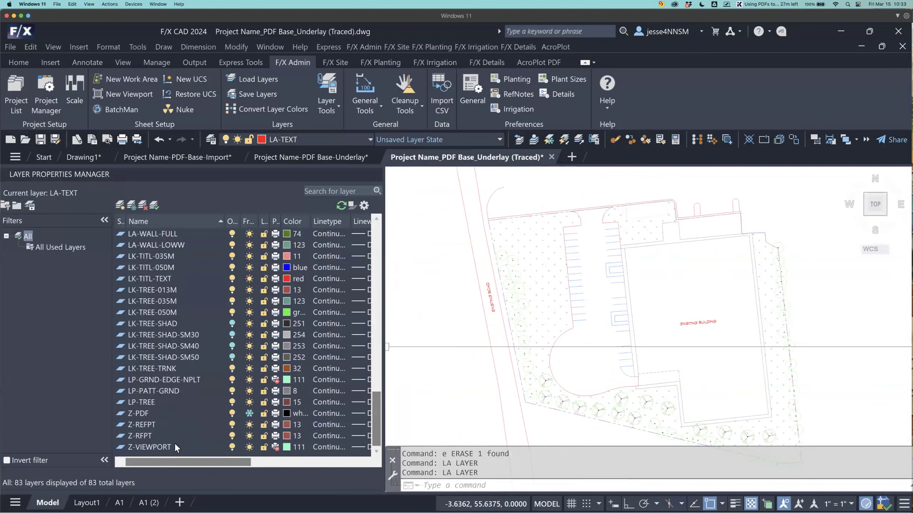
{"action": "left_click", "coordinate": [249, 413]}
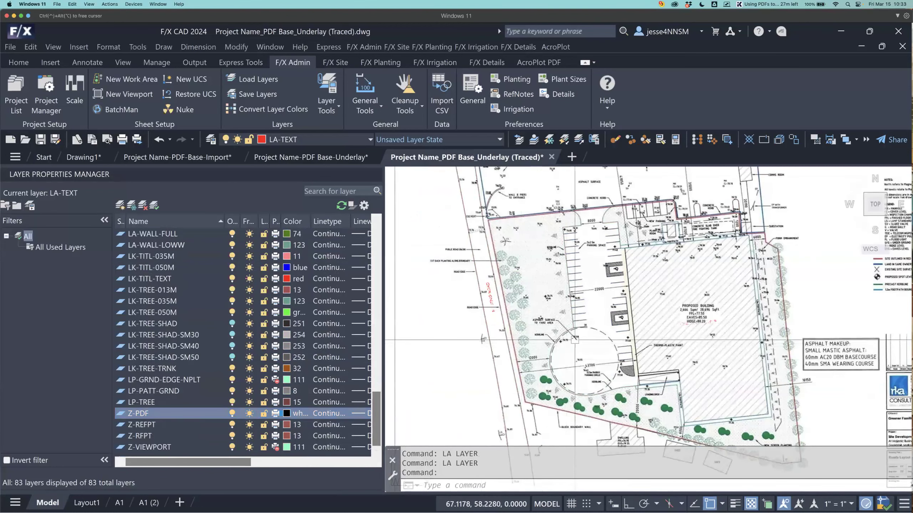
{"action": "middle_click_drag", "start_coordinate": [596, 341], "coordinate": [496, 331]}
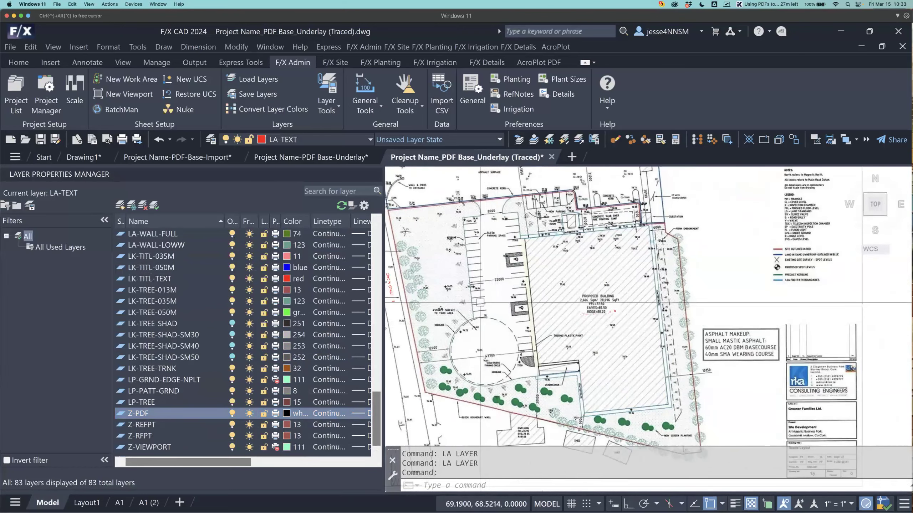
{"action": "scroll", "coordinate": [533, 335], "scroll_direction": "up", "scroll_amount": 4}
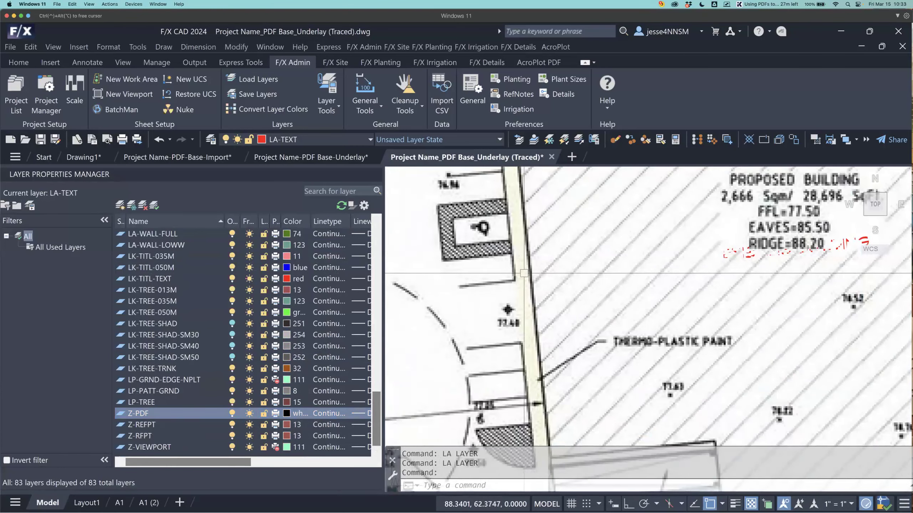
{"action": "scroll", "coordinate": [528, 294], "scroll_direction": "down", "scroll_amount": 5}
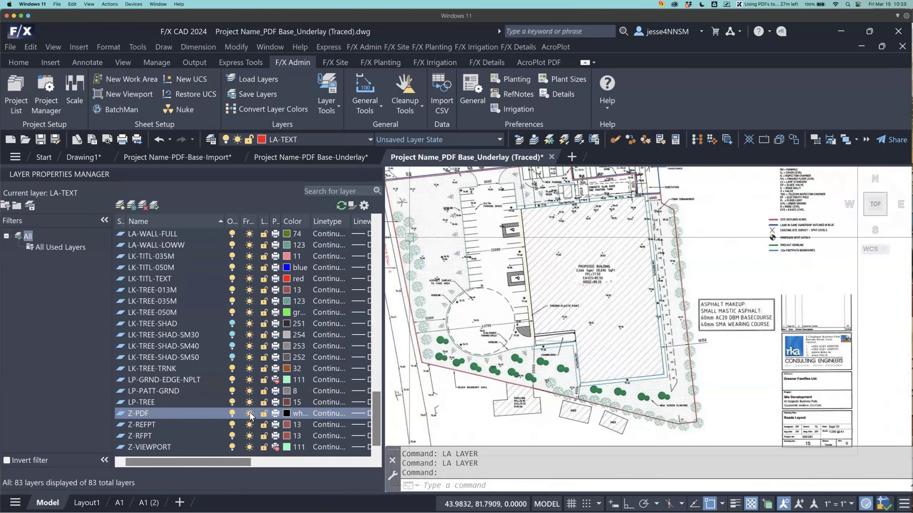
- Freeze layer Z-PDF again and close the Layer Properties Manager
{"action": "left_click", "coordinate": [249, 413]}
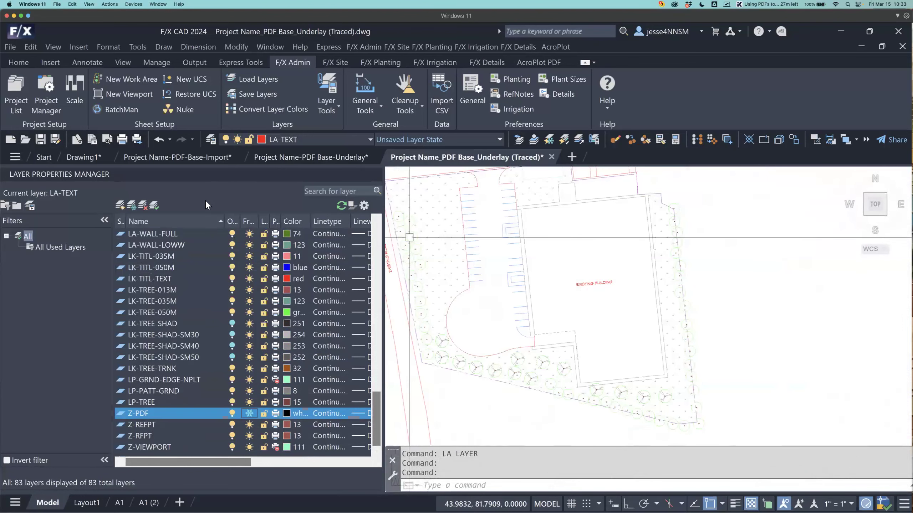
{"action": "right_click", "coordinate": [210, 174]}
{"action": "left_click", "coordinate": [247, 182]}
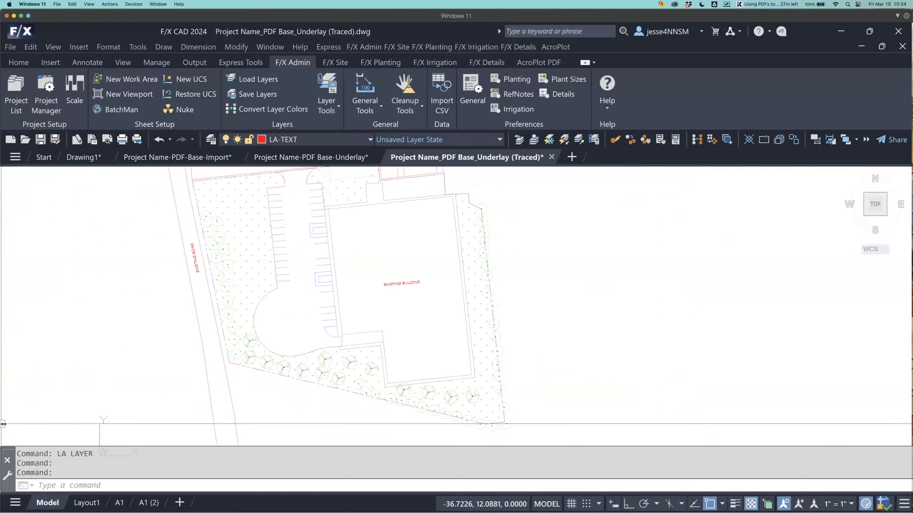
- Check layout A1 (2) of the traced drawing and return to model space
{"action": "left_click", "coordinate": [144, 500]}
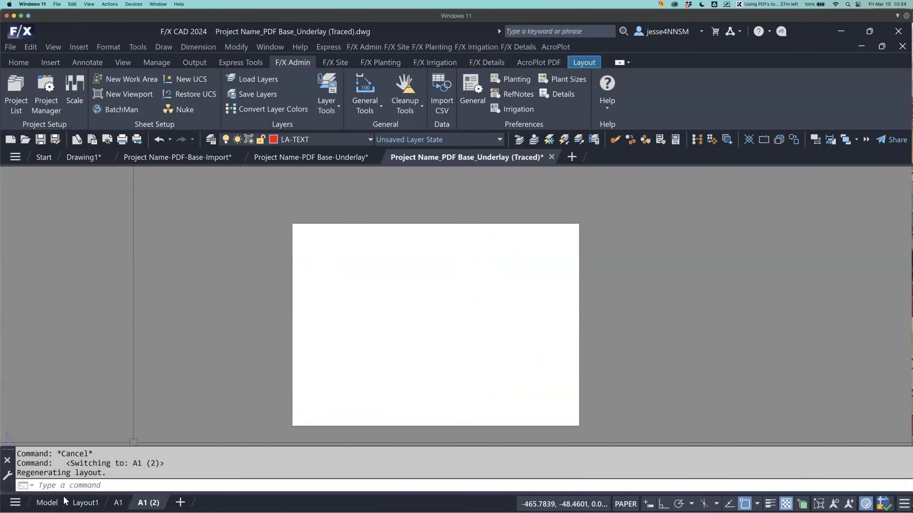
{"action": "left_click", "coordinate": [59, 502]}
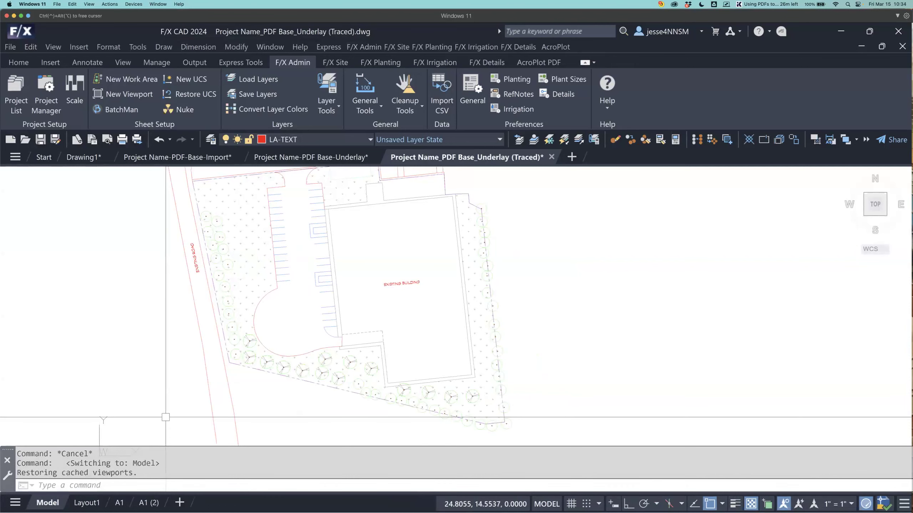
- Open the Layer Properties Manager for the traced drawing
{"action": "type", "text": "la"}
{"action": "key", "text": "Return"}
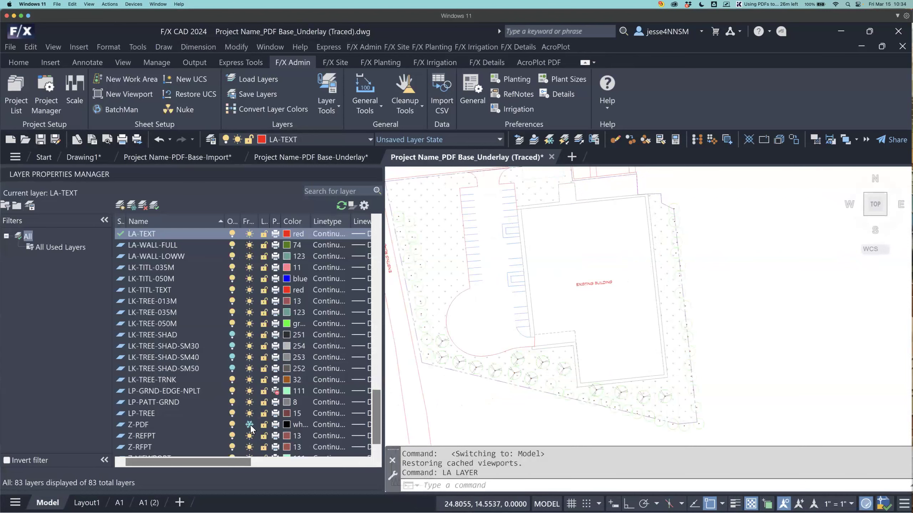
- Thaw the Z-PDF layer in the layer properties manager and close the manager
{"action": "left_click", "coordinate": [249, 425]}
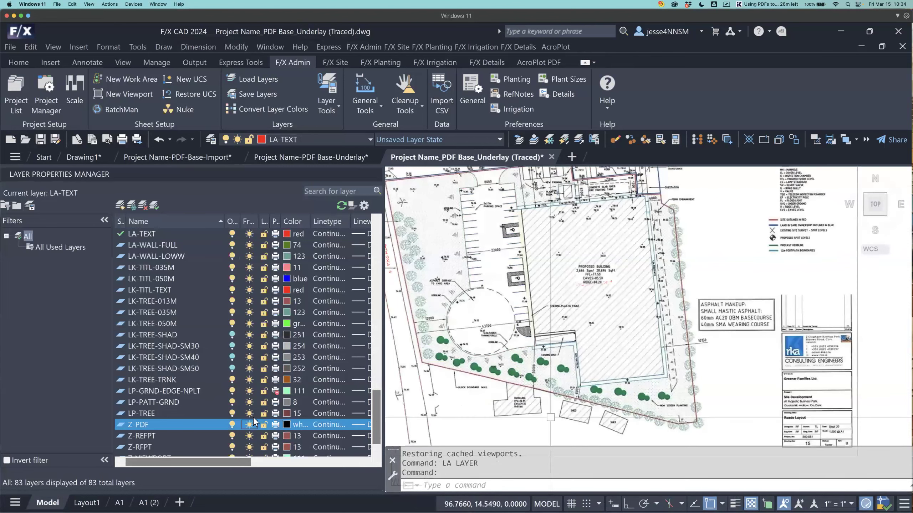
{"action": "right_click", "coordinate": [203, 179]}
{"action": "left_click", "coordinate": [242, 181]}
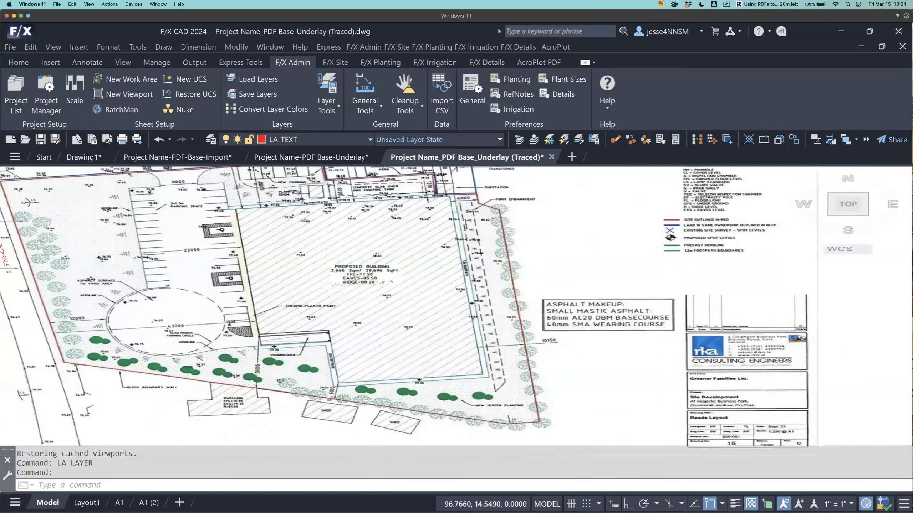
{"action": "middle_click_drag", "start_coordinate": [427, 254], "coordinate": [350, 191]}
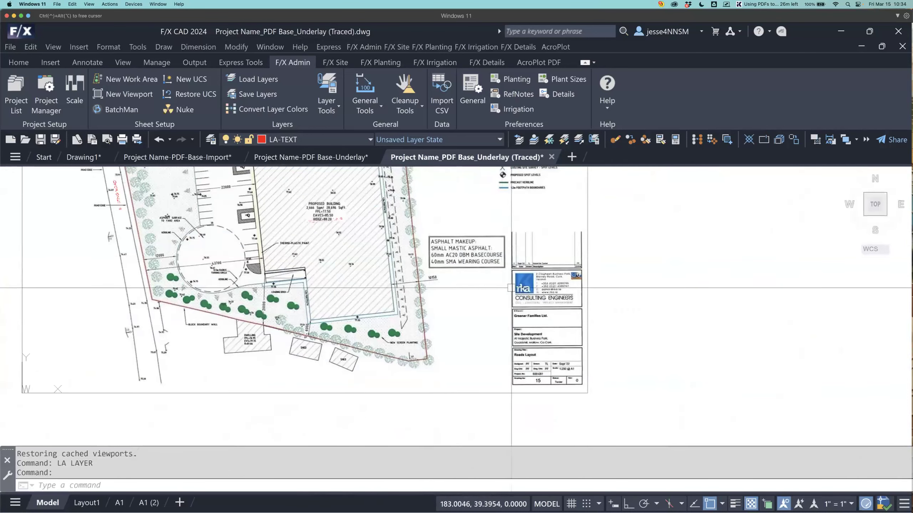
- Attach PDF Underlay Example as a PDF underlay in the A1 (2) layout at 0,0,0 with scale 1 and rotation 0
{"action": "left_click", "coordinate": [148, 503]}
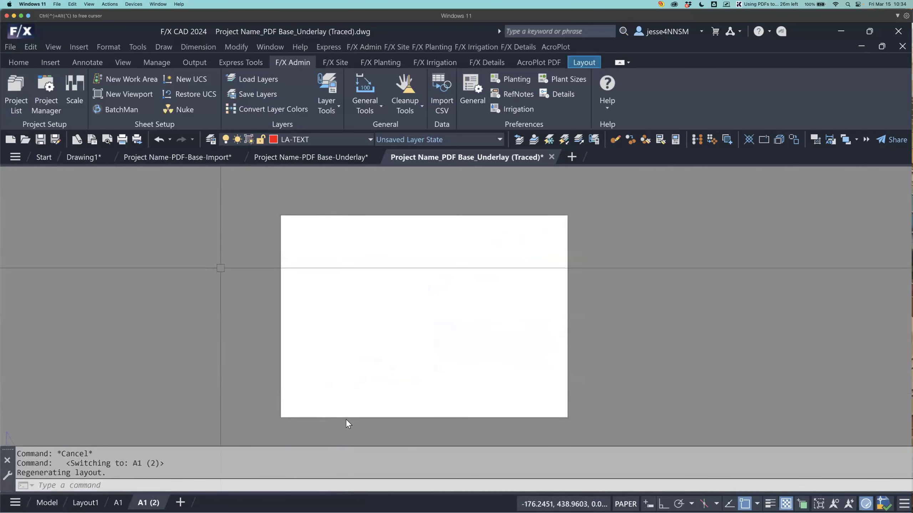
{"action": "left_click", "coordinate": [50, 62]}
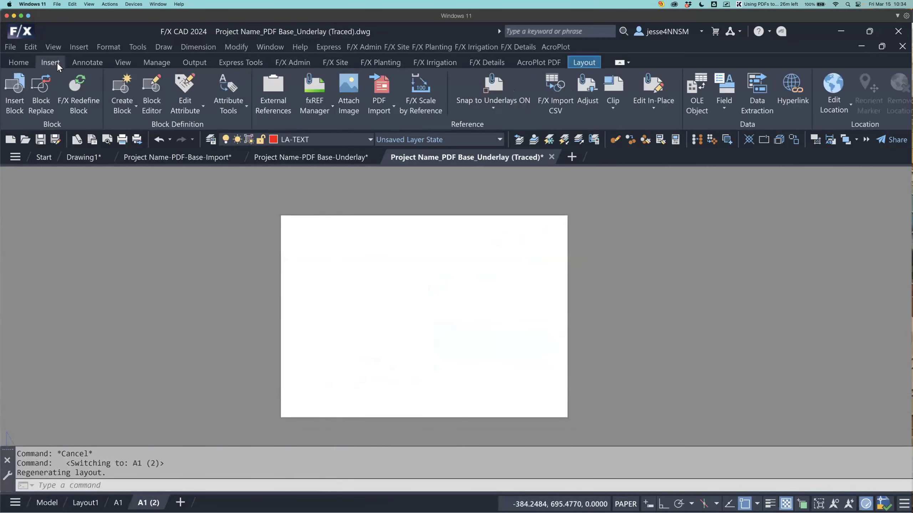
{"action": "left_click", "coordinate": [378, 114]}
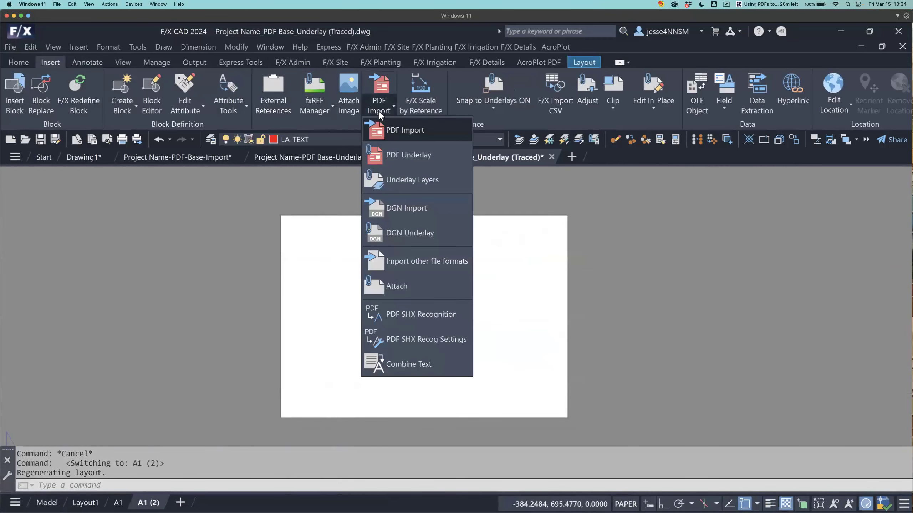
{"action": "left_click", "coordinate": [443, 157]}
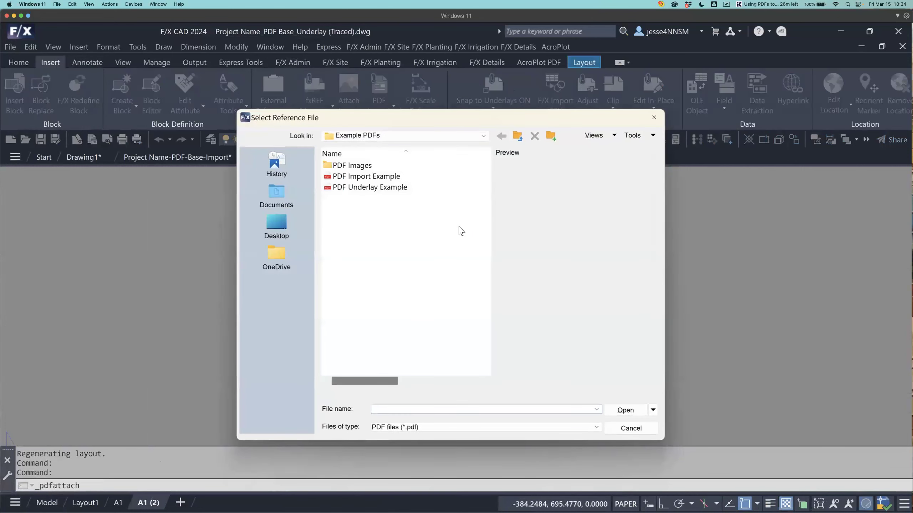
{"action": "left_click", "coordinate": [386, 190]}
{"action": "left_click", "coordinate": [617, 411]}
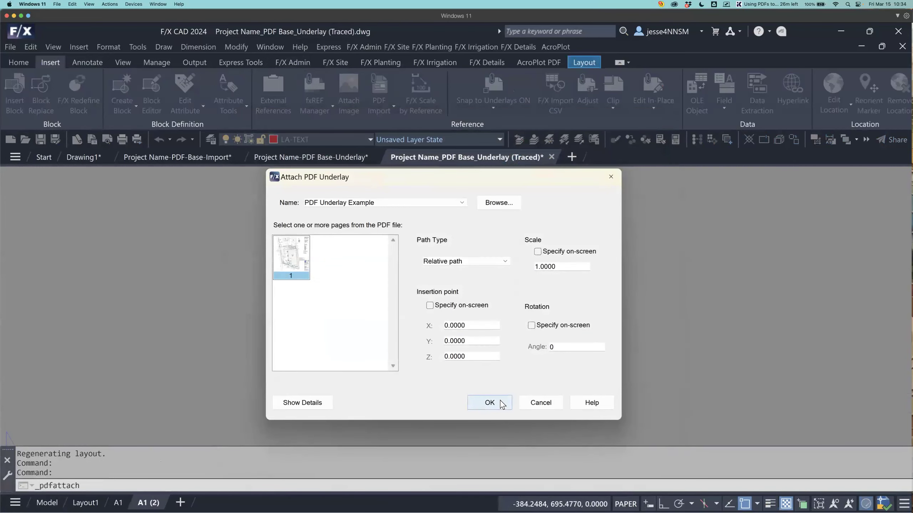
{"action": "left_click", "coordinate": [489, 403]}
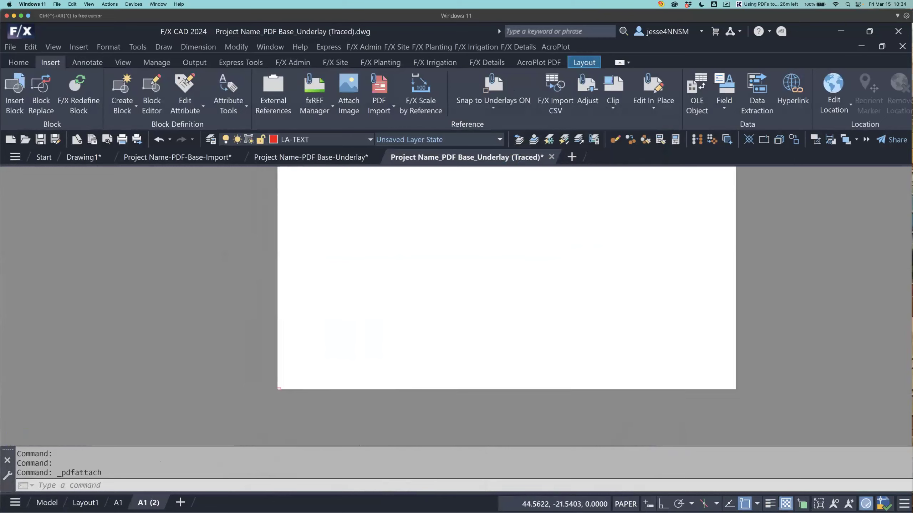
- Examine the attached PDF's size on the sheet and the original drawing size noted in its title block
{"action": "scroll", "coordinate": [262, 394], "scroll_direction": "up", "scroll_amount": 15}
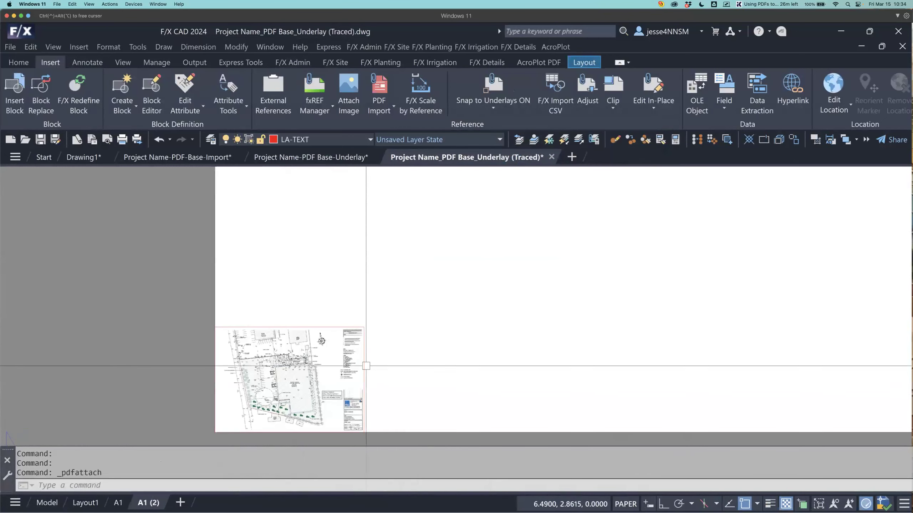
{"action": "scroll", "coordinate": [320, 378], "scroll_direction": "up", "scroll_amount": 5}
{"action": "middle_click_drag", "start_coordinate": [319, 377], "coordinate": [410, 329]}
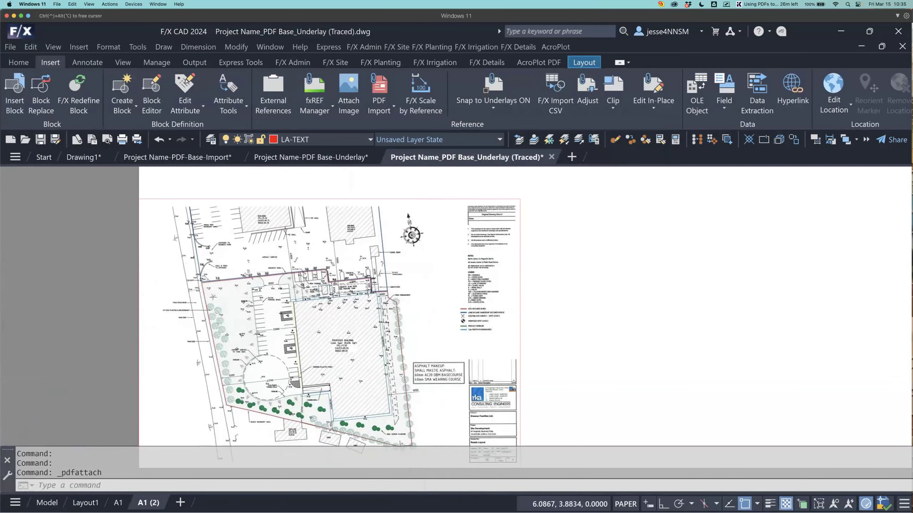
{"action": "scroll", "coordinate": [498, 238], "scroll_direction": "up", "scroll_amount": 5}
{"action": "middle_click_drag", "start_coordinate": [466, 237], "coordinate": [470, 278]}
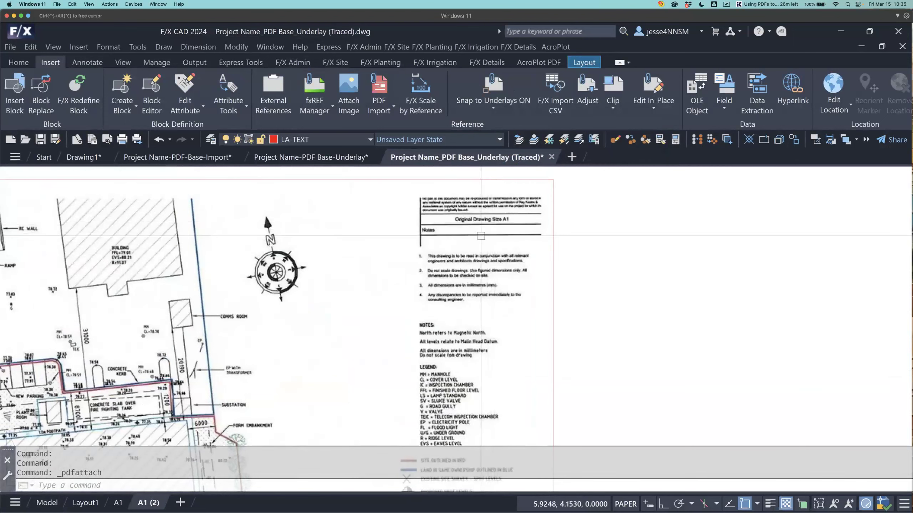
{"action": "scroll", "coordinate": [452, 267], "scroll_direction": "down", "scroll_amount": 5}
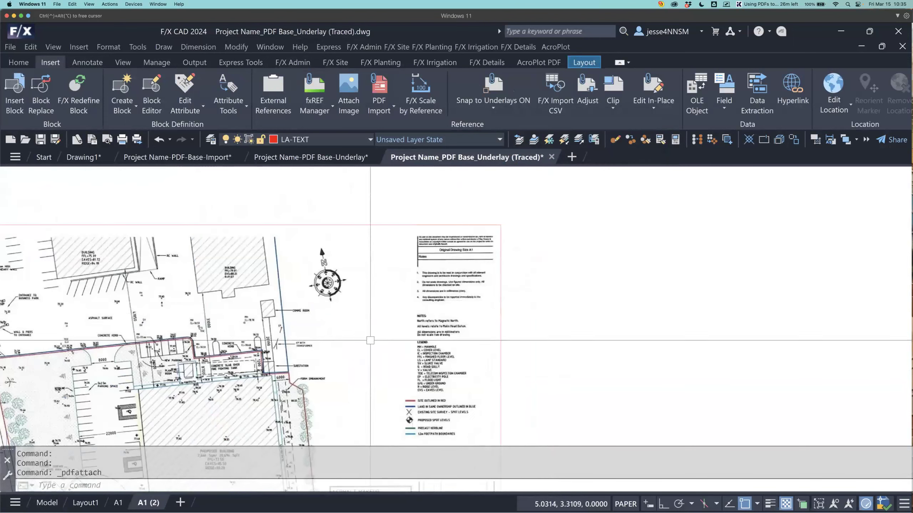
{"action": "middle_click_drag", "start_coordinate": [383, 266], "coordinate": [477, 262]}
{"action": "scroll", "coordinate": [484, 236], "scroll_direction": "down", "scroll_amount": 3}
{"action": "left_click", "coordinate": [566, 258]}
{"action": "left_click", "coordinate": [449, 292]}
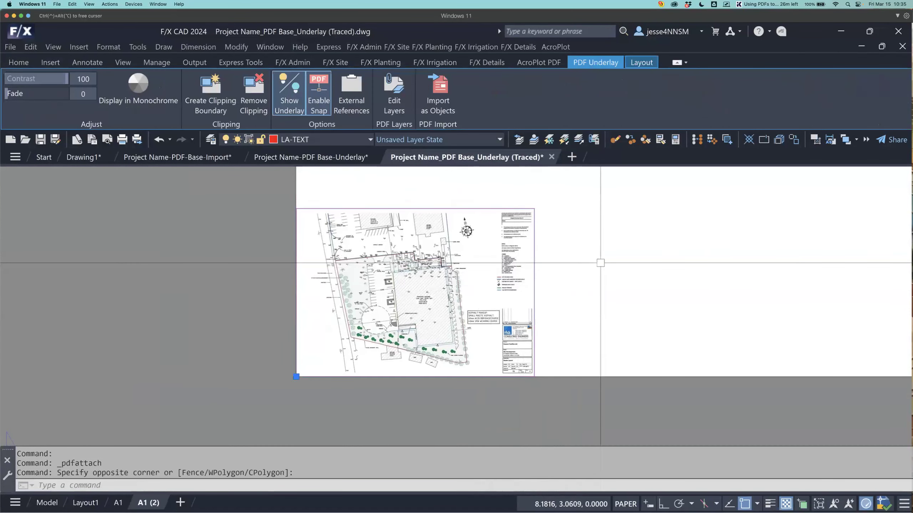
{"action": "key", "text": "Escape"}
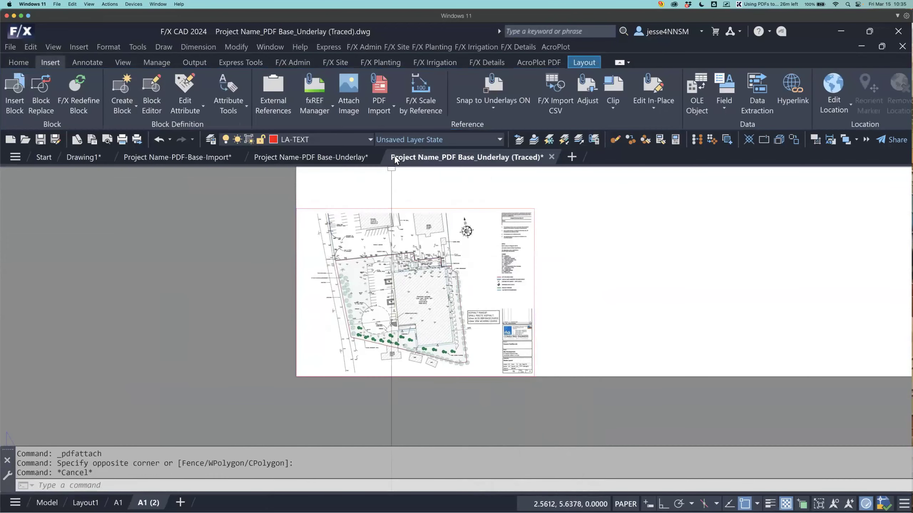
- Scale the PDF underlay by reference, using its full lower edge as the reference distance and 841 as the new length
{"action": "left_click", "coordinate": [420, 94]}
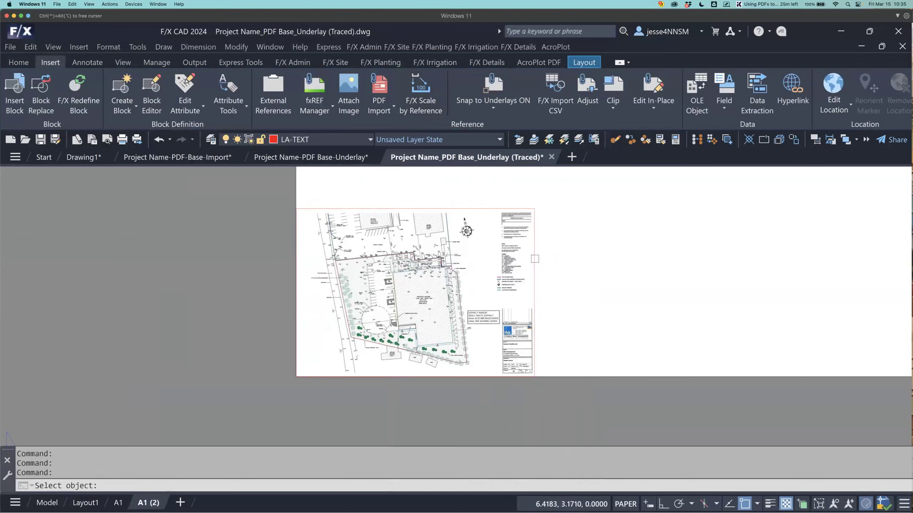
{"action": "left_click", "coordinate": [535, 259]}
{"action": "left_click", "coordinate": [297, 376]}
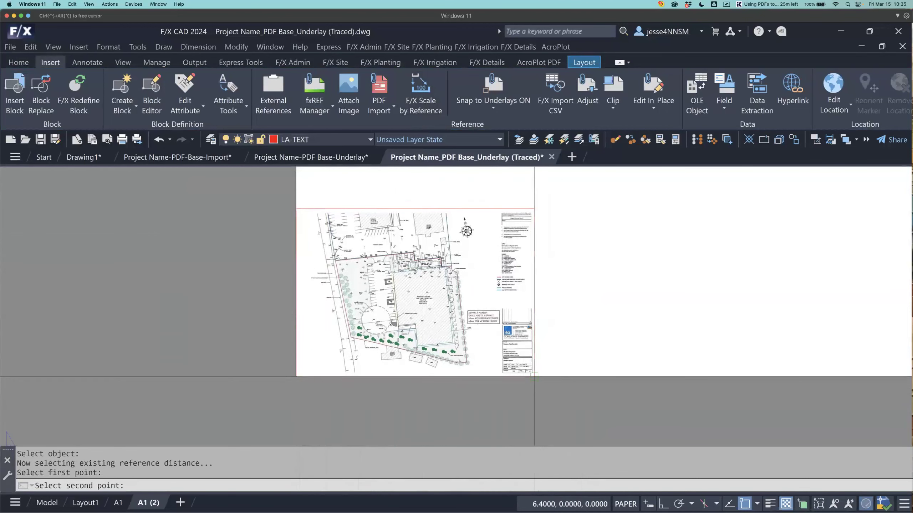
{"action": "left_click", "coordinate": [534, 376]}
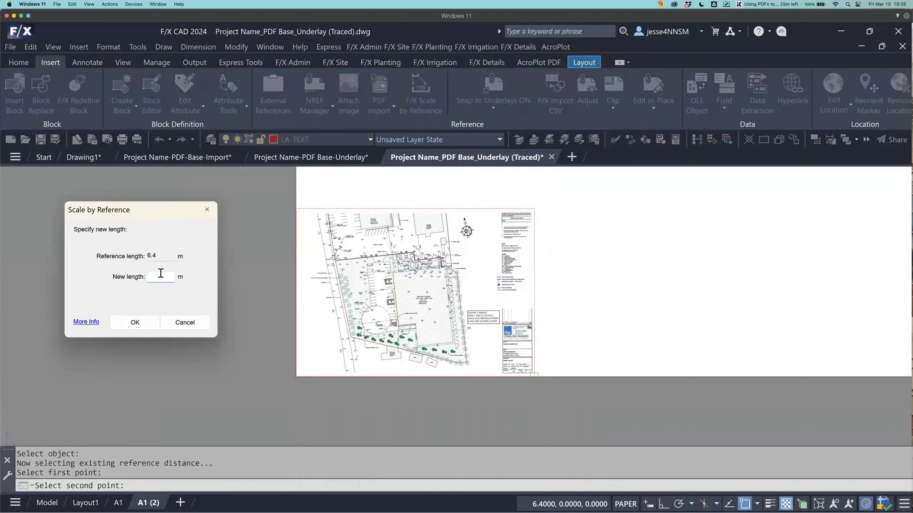
{"action": "type", "text": "841"}
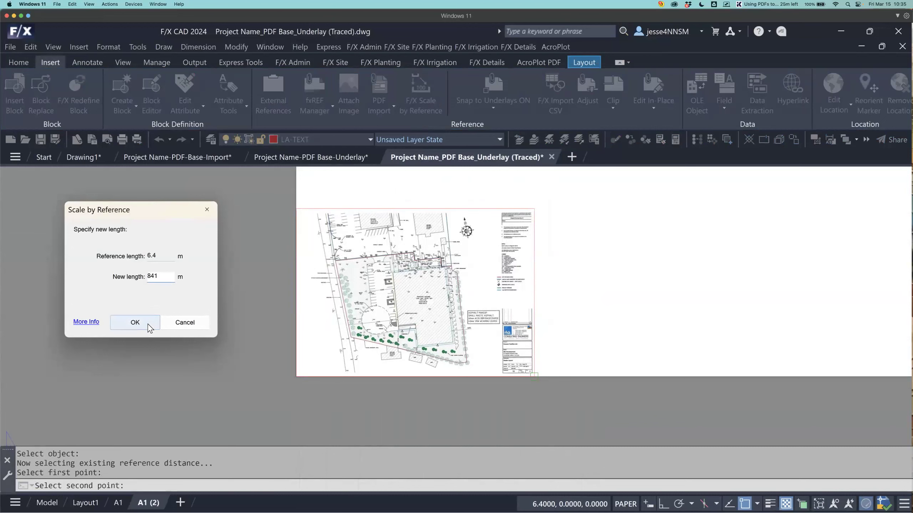
{"action": "left_click", "coordinate": [135, 322]}
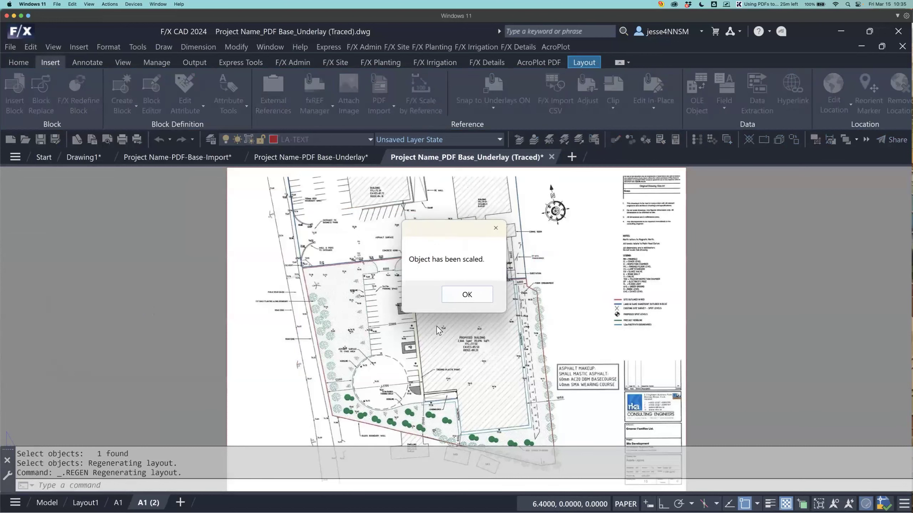
{"action": "left_click", "coordinate": [457, 301]}
{"action": "scroll", "coordinate": [565, 313], "scroll_direction": "down", "scroll_amount": 2}
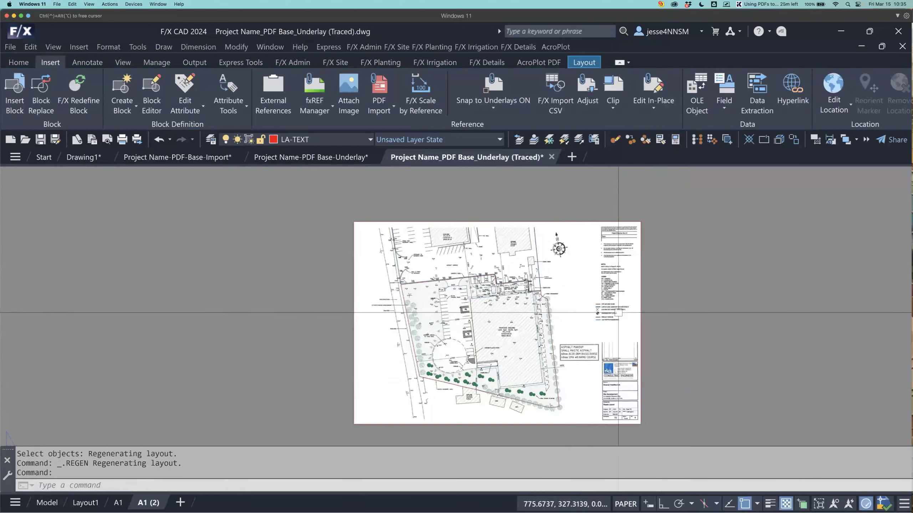
{"action": "middle_click_drag", "start_coordinate": [663, 319], "coordinate": [618, 303]}
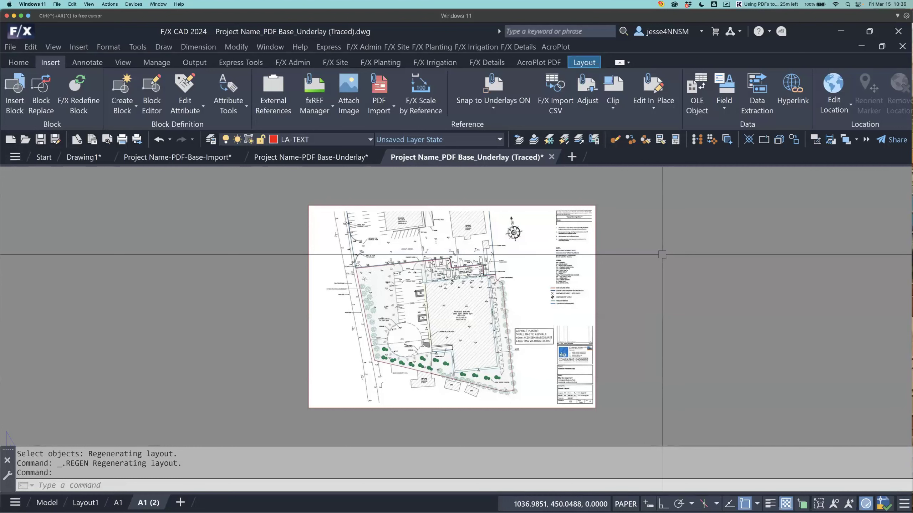
- Close both Underlay drawings, saving the changes to Project Name-PDF Base-Underlay.dwg
{"action": "left_click", "coordinate": [178, 159]}
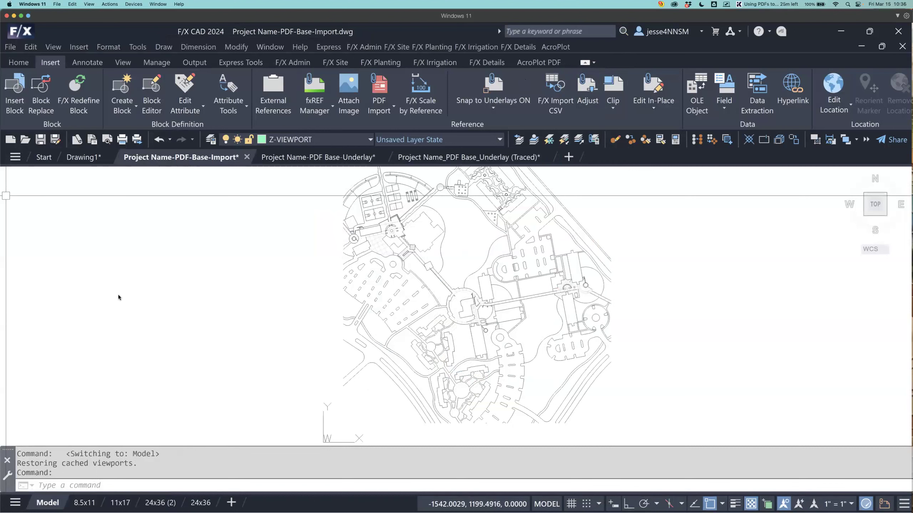
{"action": "left_click", "coordinate": [387, 157]}
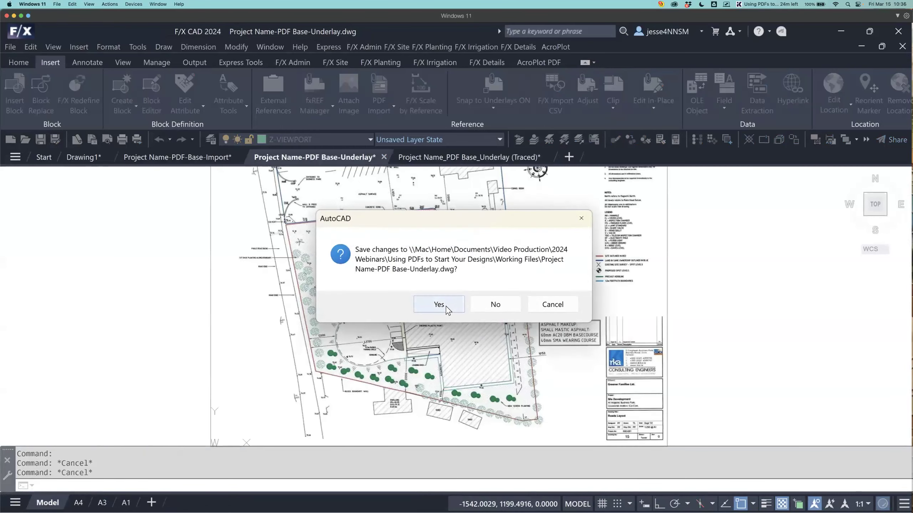
{"action": "left_click", "coordinate": [445, 306]}
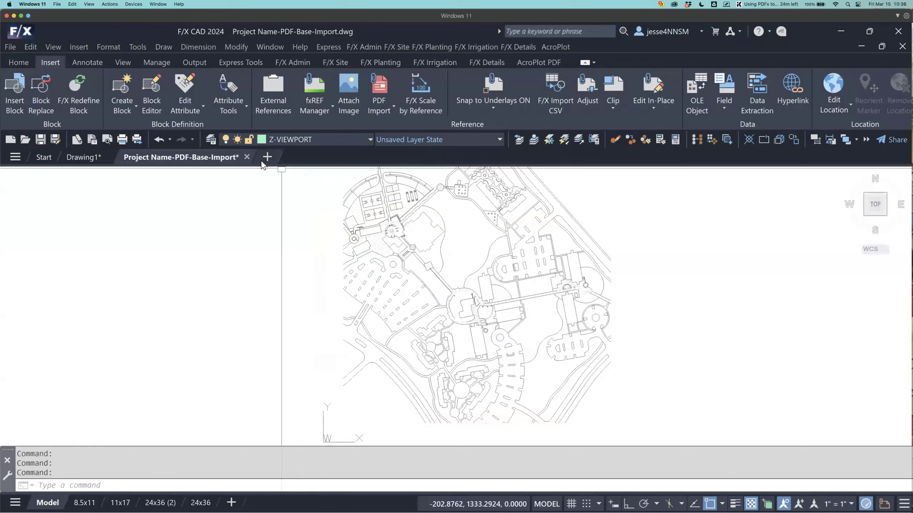
- Create a new drawing from the template with 8.5x11, 11x17 and 24x36 layouts and switch it to model space
{"action": "right_click", "coordinate": [265, 162]}
{"action": "left_click", "coordinate": [292, 175]}
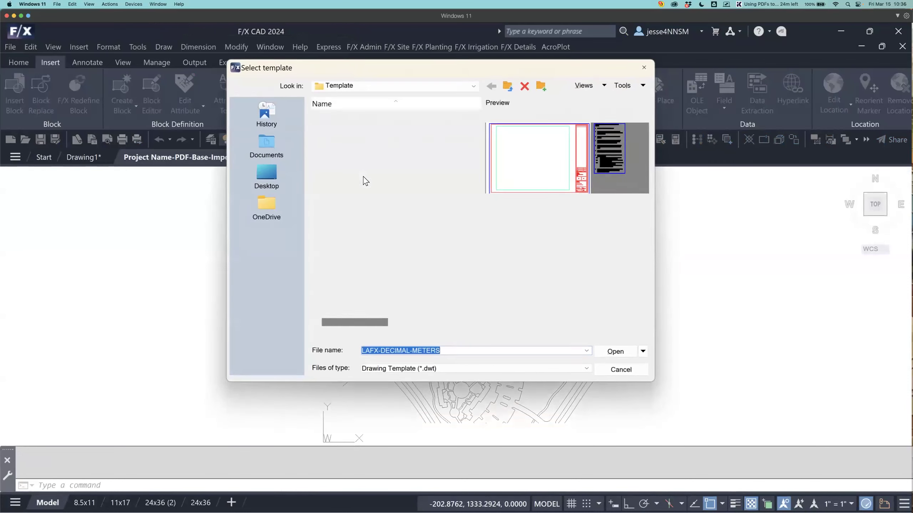
{"action": "left_click", "coordinate": [413, 235]}
{"action": "left_click", "coordinate": [615, 352]}
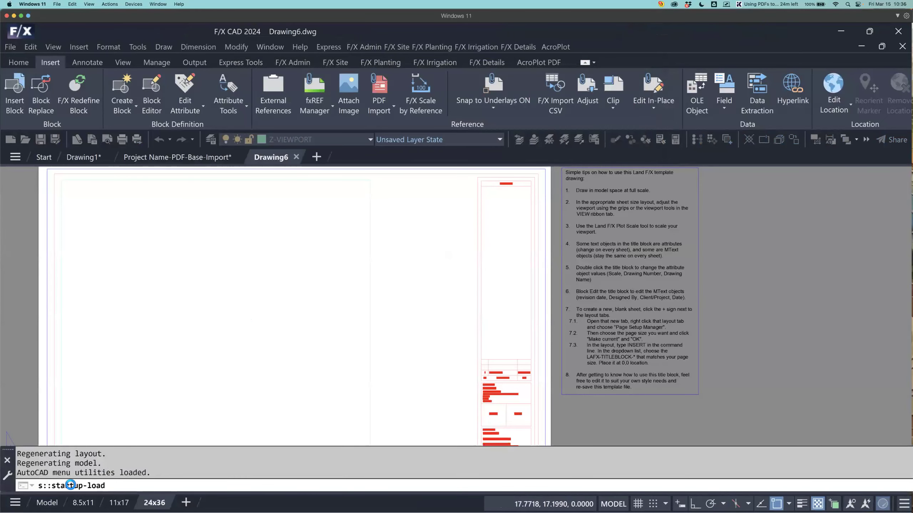
{"action": "left_click", "coordinate": [48, 502]}
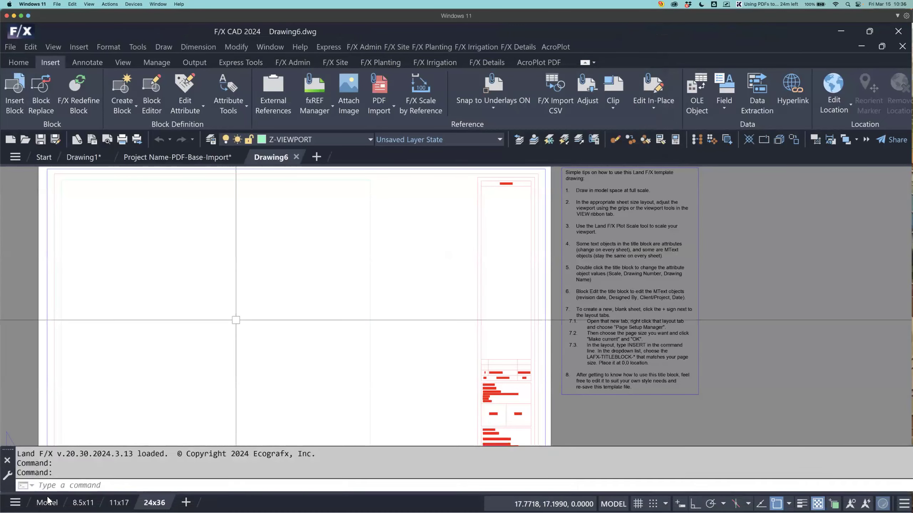
- Save the new drawing as Project Name Planting Base.dwg in the Working Files folder
{"action": "left_click", "coordinate": [25, 31]}
{"action": "left_click", "coordinate": [62, 189]}
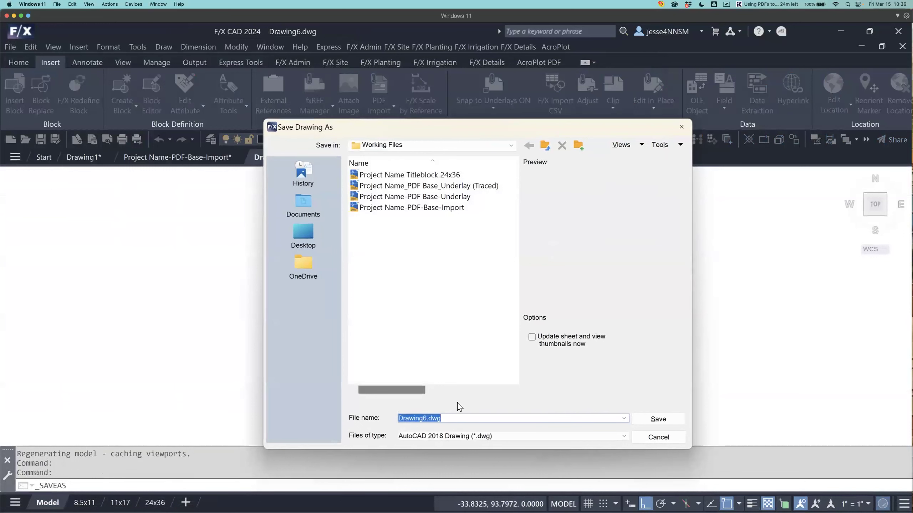
{"action": "left_click", "coordinate": [428, 419]}
{"action": "double_click", "coordinate": [413, 418]}
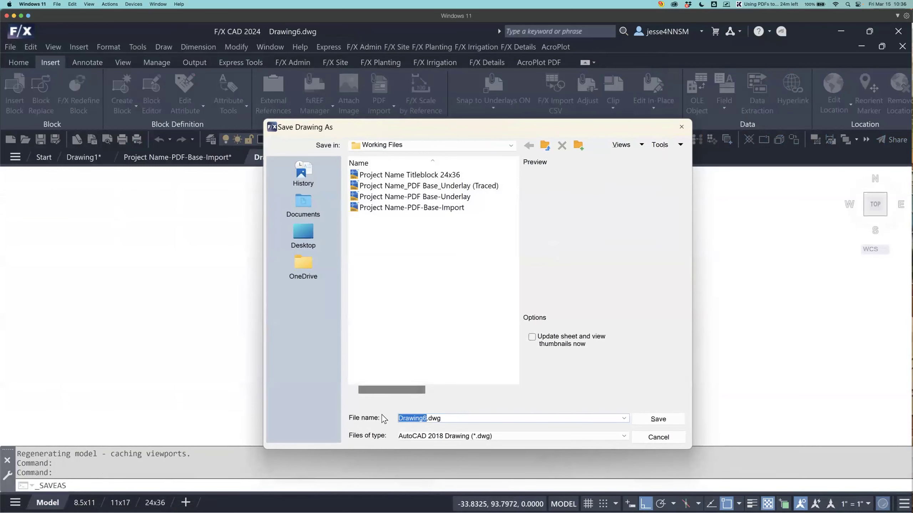
{"action": "type", "text": "Project N"}
{"action": "type", "text": "ame "}
{"action": "type", "text": "PLanting"}
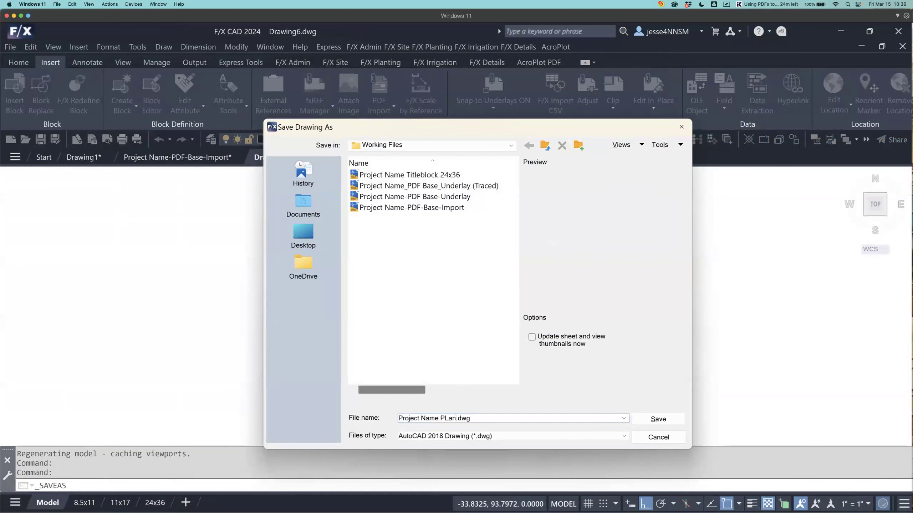
{"action": "type", "text": " Nase"}
{"action": "key", "text": "BackSpace"}
{"action": "key", "text": "BackSpace"}
{"action": "key", "text": "BackSpace"}
{"action": "key", "text": "BackSpace"}
{"action": "type", "text": "Base"}
{"action": "key", "text": "BackSpace"}
{"action": "type", "text": "l"}
{"action": "left_click", "coordinate": [647, 421]}
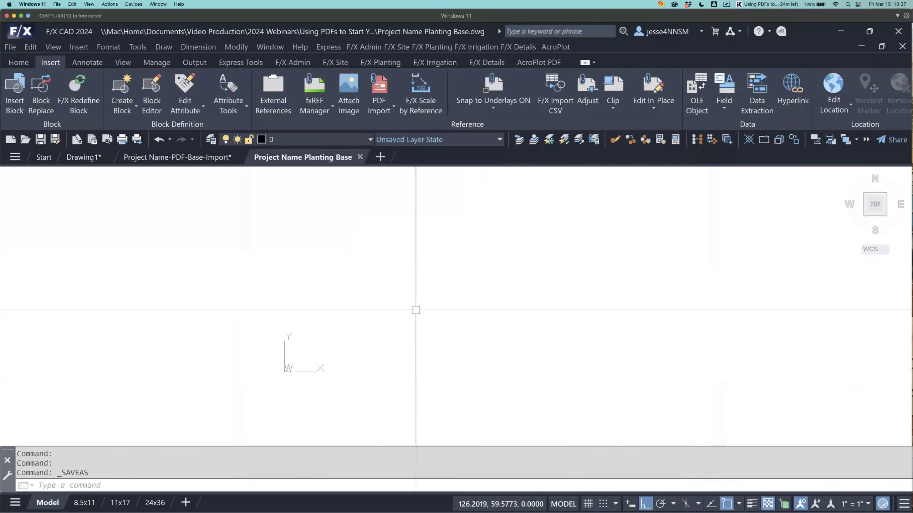
- Save the current planting drawing again, and save the Project Name-PDF-Base-Import drawing as well
{"action": "key", "text": "ctrl+s"}
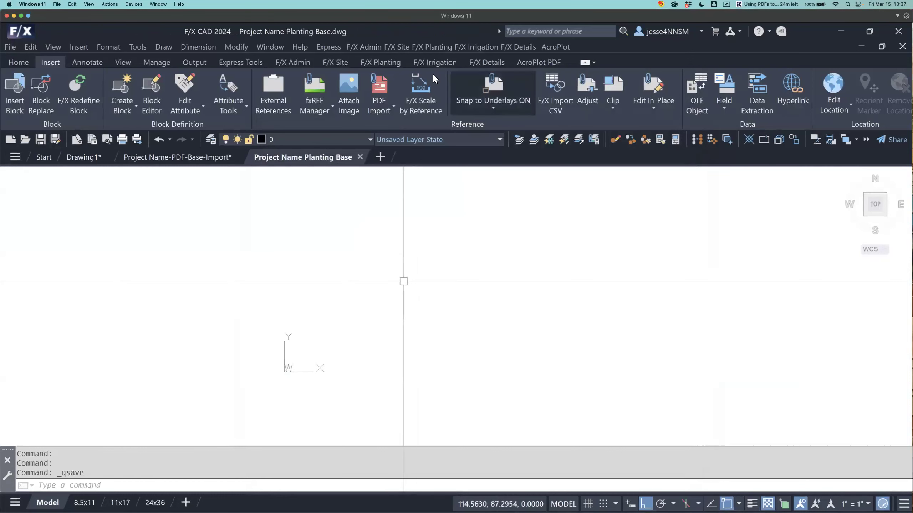
{"action": "left_click", "coordinate": [190, 161]}
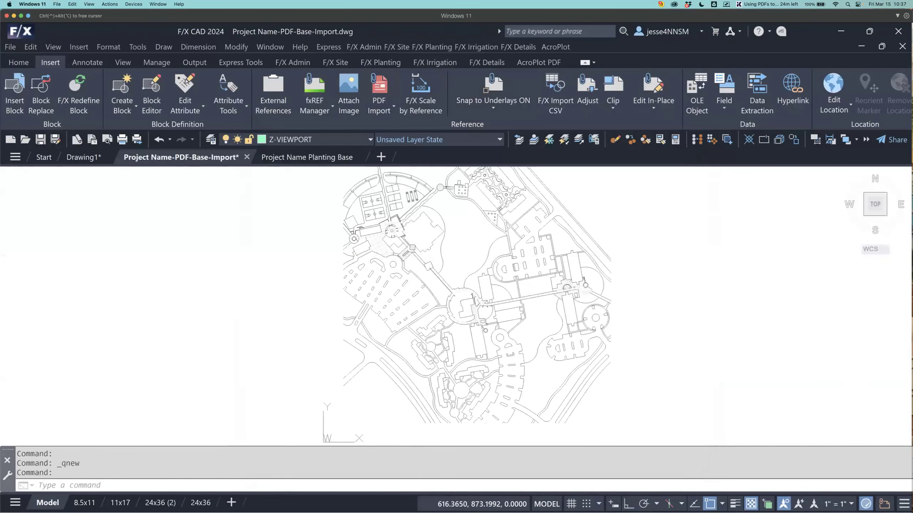
{"action": "key", "text": "ctrl+s"}
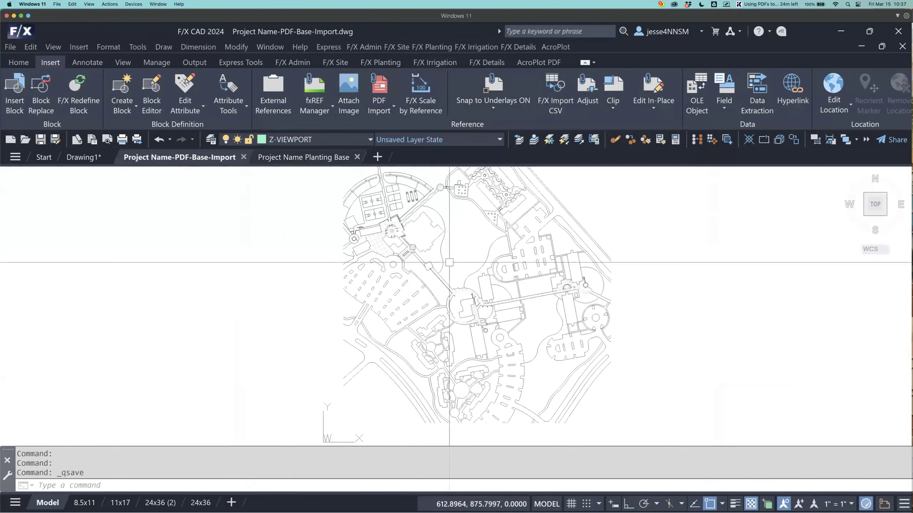
- Reference Project Name-PDF-Base-Import into the Planting Base drawing as an overlay at origin 0,0,0, with full path and units in feet
{"action": "left_click", "coordinate": [302, 158]}
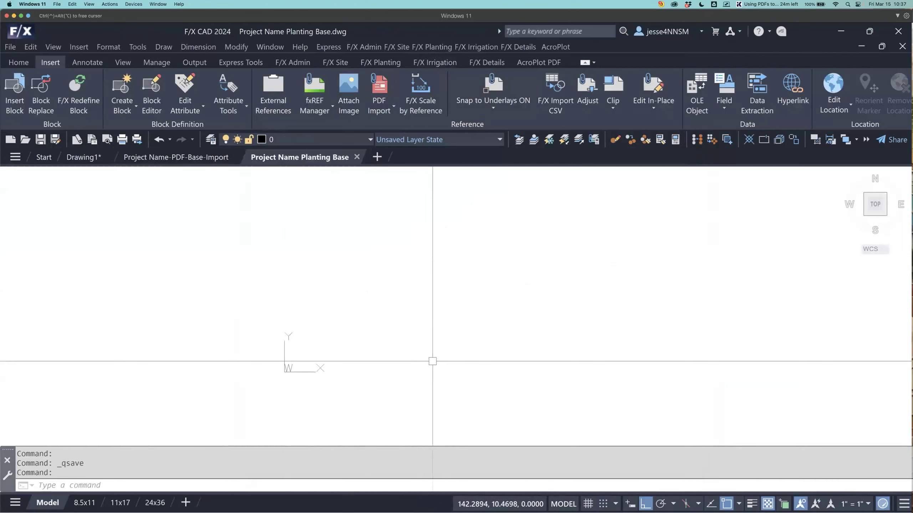
{"action": "type", "text": "fxref"}
{"action": "key", "text": "Return"}
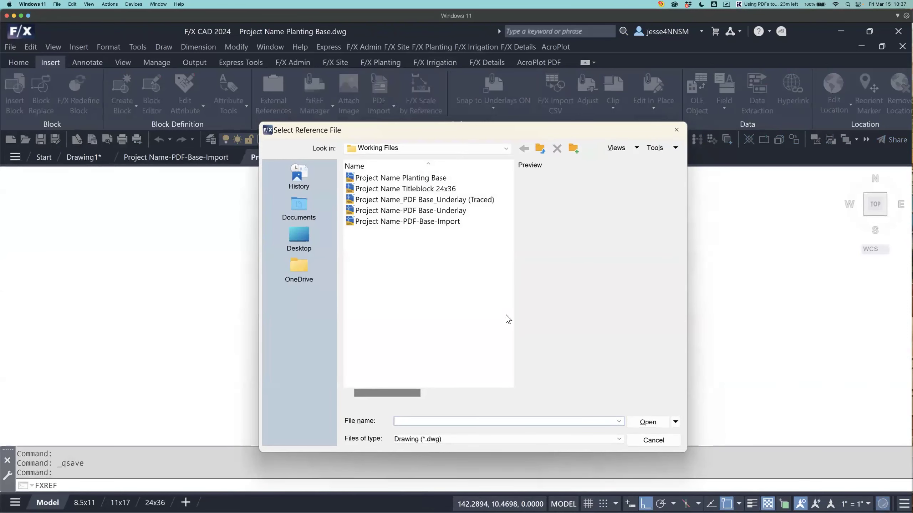
{"action": "left_click", "coordinate": [480, 222]}
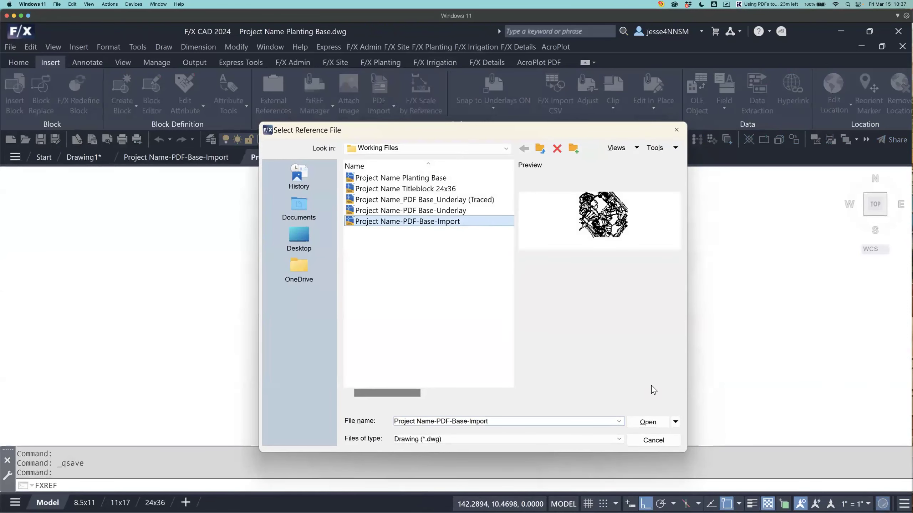
{"action": "left_click", "coordinate": [647, 422]}
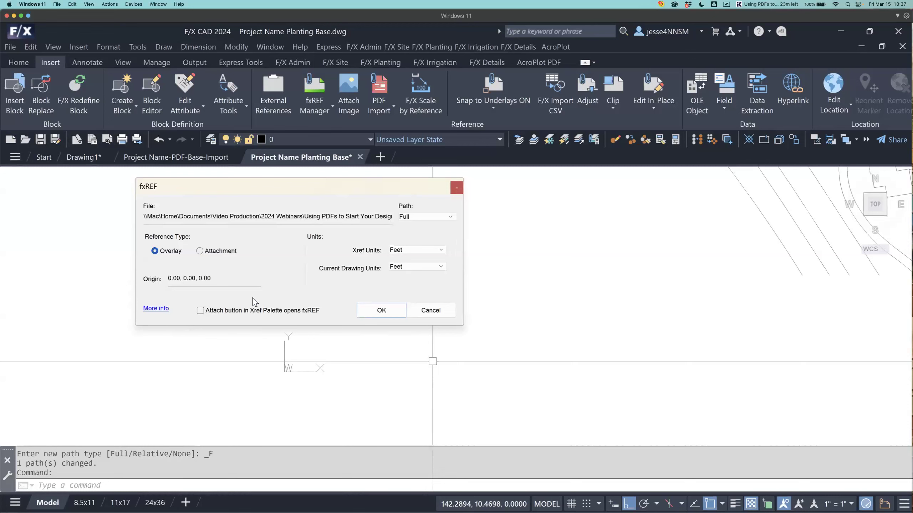
{"action": "left_click_drag", "start_coordinate": [306, 188], "coordinate": [214, 221]}
{"action": "scroll", "coordinate": [622, 240], "scroll_direction": "down", "scroll_amount": 5}
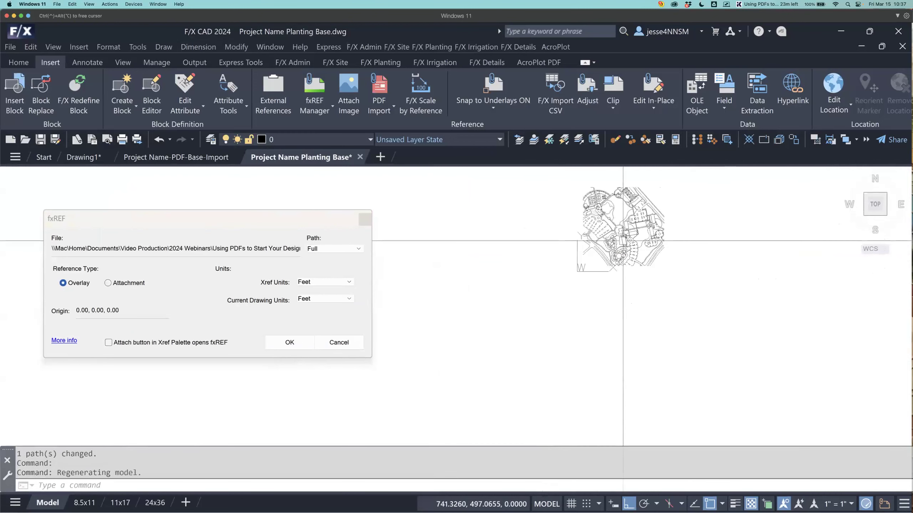
{"action": "scroll", "coordinate": [623, 240], "scroll_direction": "up", "scroll_amount": 5}
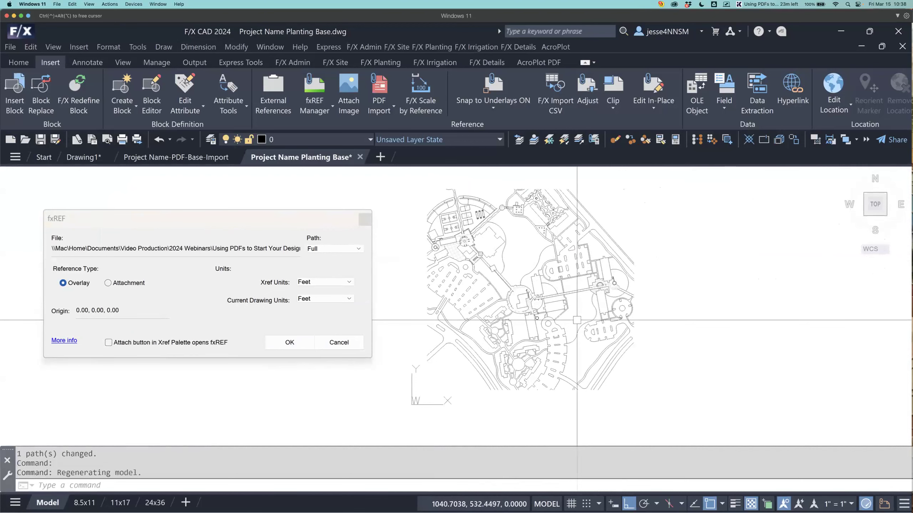
{"action": "left_click", "coordinate": [277, 346]}
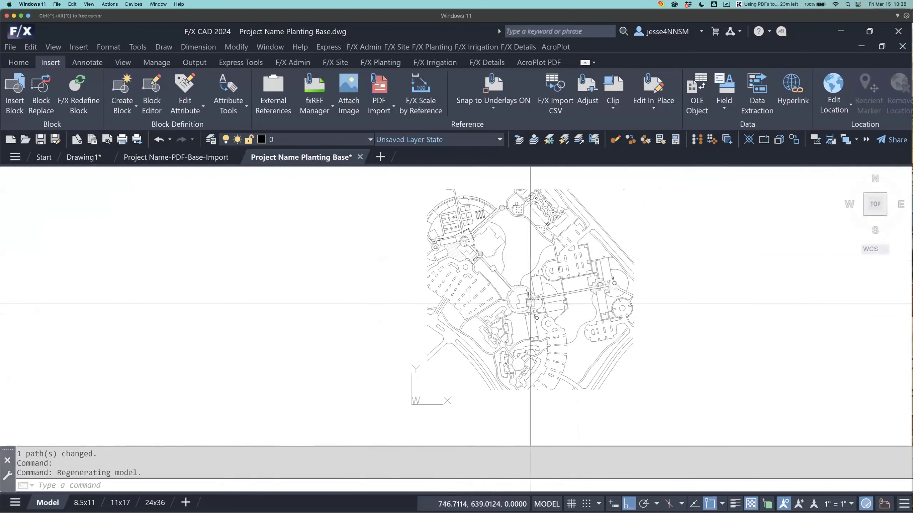
- Measure the width of the narrow walkway that runs down from the path junction in the referenced plan
{"action": "scroll", "coordinate": [560, 288], "scroll_direction": "up", "scroll_amount": 6}
{"action": "middle_click_drag", "start_coordinate": [563, 289], "coordinate": [531, 301]}
{"action": "scroll", "coordinate": [531, 301], "scroll_direction": "up", "scroll_amount": 3}
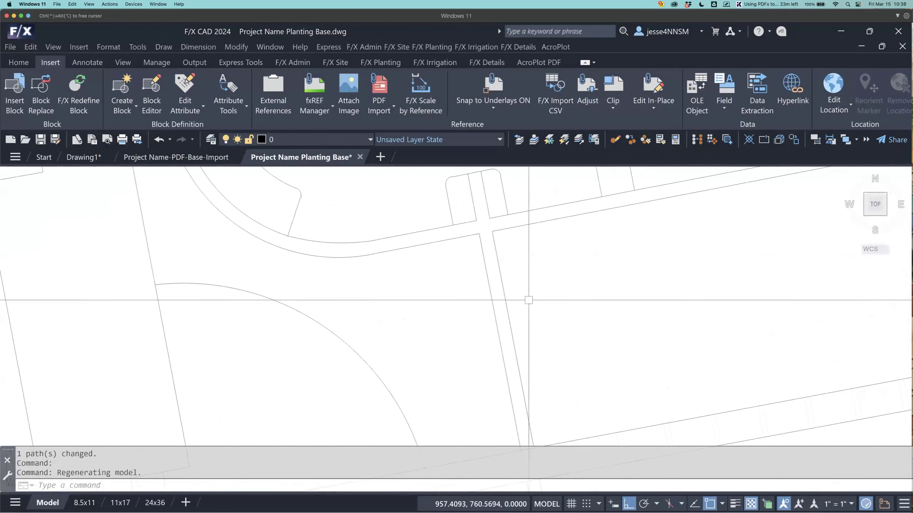
{"action": "type", "text": "di"}
{"action": "key", "text": "Return"}
{"action": "scroll", "coordinate": [486, 314], "scroll_direction": "up", "scroll_amount": 2}
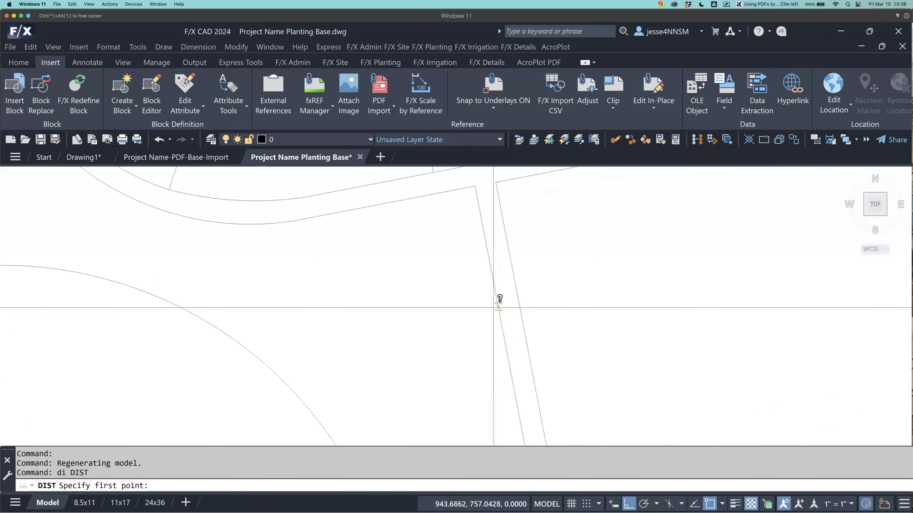
{"action": "left_click", "coordinate": [497, 305]}
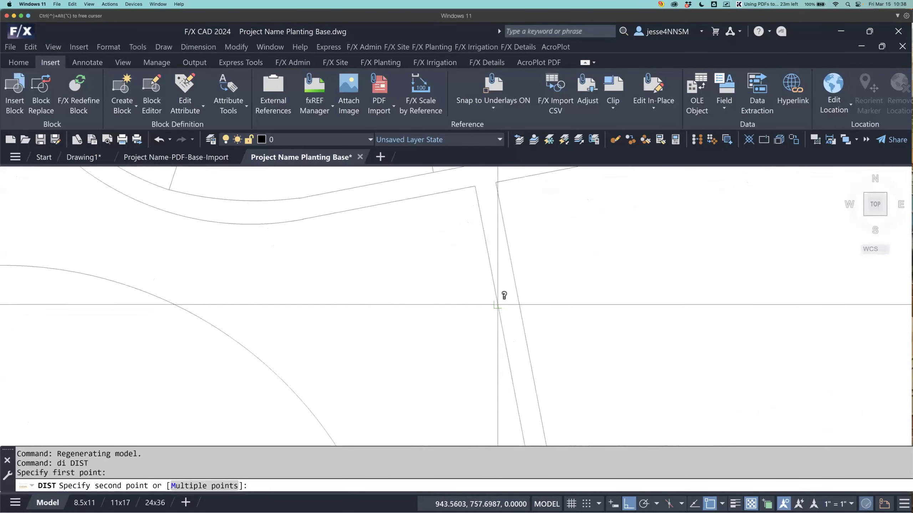
{"action": "left_click", "coordinate": [518, 301]}
- Measure the width of the road near the plan's lower-left corner, with Ortho turned off
{"action": "scroll", "coordinate": [429, 340], "scroll_direction": "down", "scroll_amount": 8}
{"action": "scroll", "coordinate": [361, 332], "scroll_direction": "up", "scroll_amount": 10}
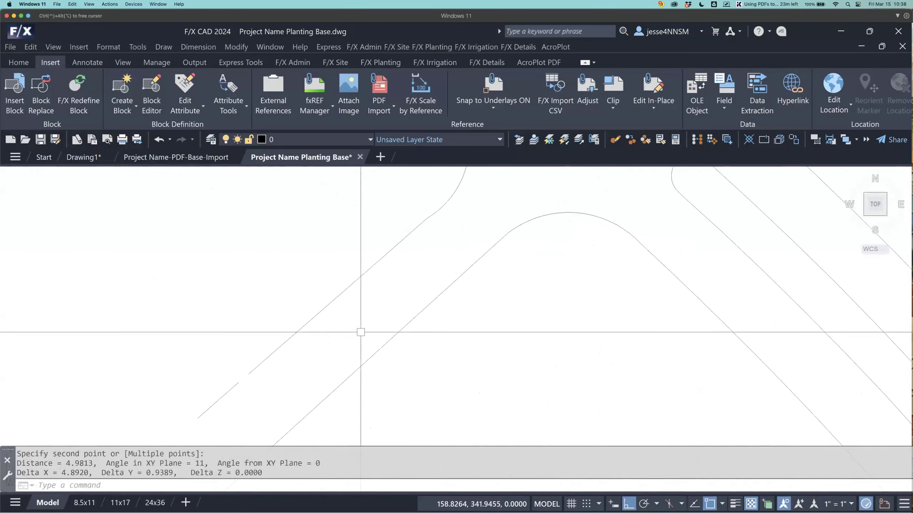
{"action": "key", "text": "Return"}
{"action": "left_click", "coordinate": [345, 291]}
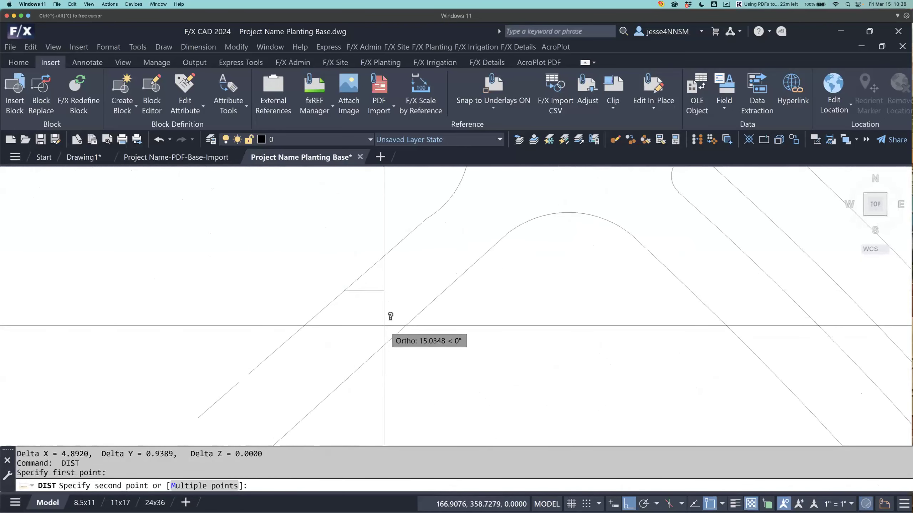
{"action": "key", "text": "F8"}
{"action": "left_click", "coordinate": [393, 334]}
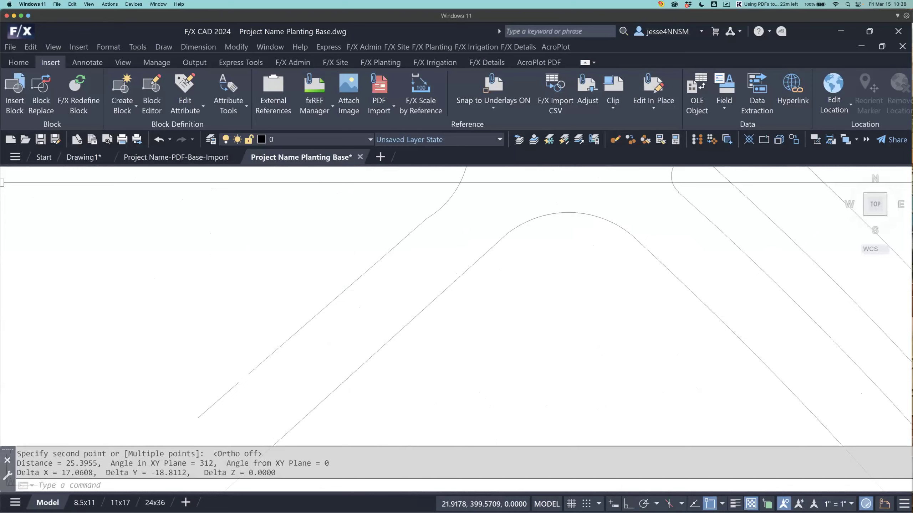
{"action": "scroll", "coordinate": [452, 363], "scroll_direction": "down", "scroll_amount": 5}
{"action": "scroll", "coordinate": [506, 354], "scroll_direction": "down", "scroll_amount": 5}
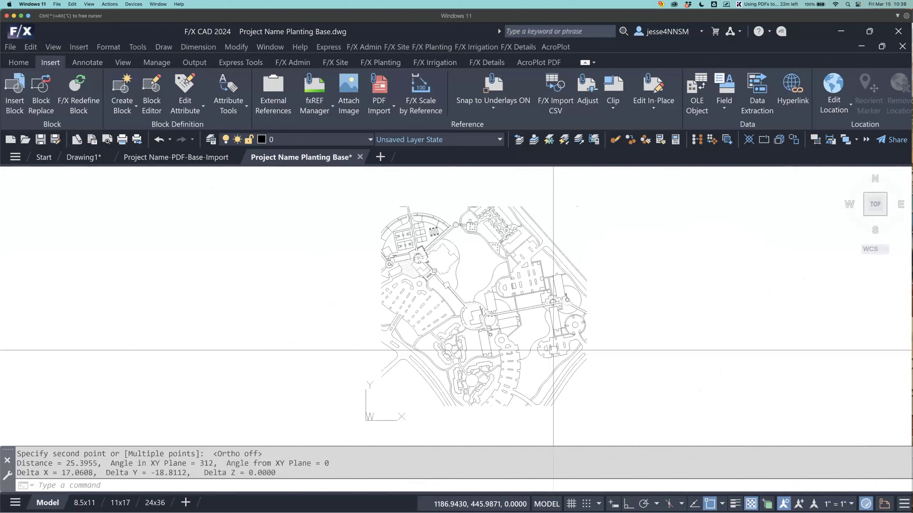
- Save the planting drawing, and save a copy in Working Files as Project Name Irrigation Base.dwg
{"action": "key", "text": "ctrl+s"}
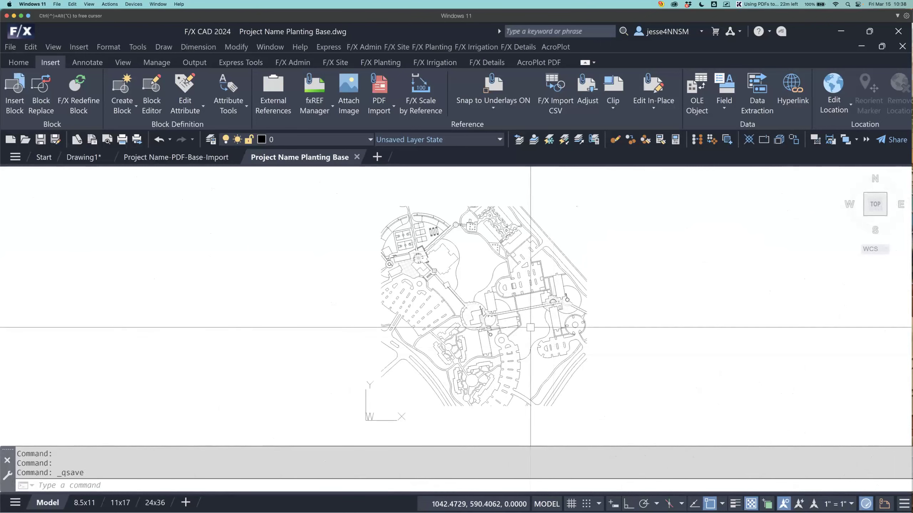
{"action": "left_click", "coordinate": [21, 32]}
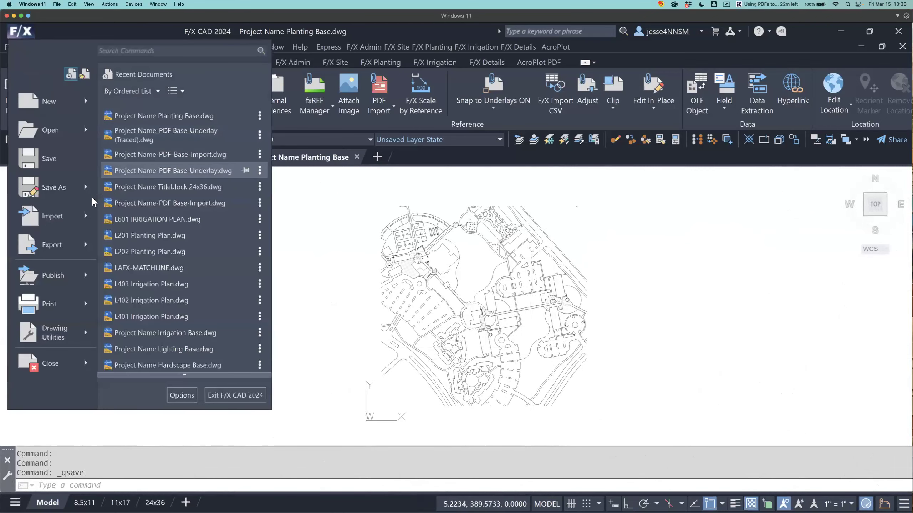
{"action": "mouse_move", "coordinate": [83, 194]}
{"action": "left_click", "coordinate": [182, 108]}
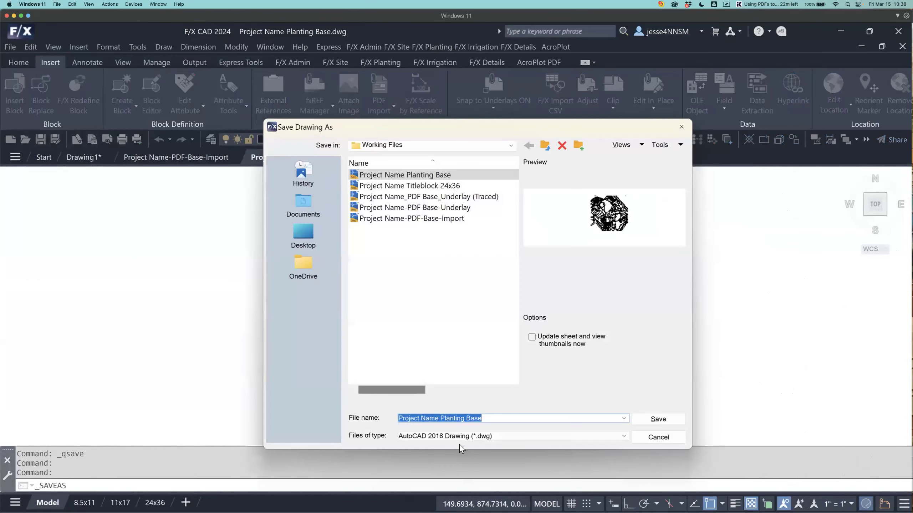
{"action": "left_click", "coordinate": [465, 419]}
{"action": "double_click", "coordinate": [446, 419]}
{"action": "type", "text": "Irrigation Base"}
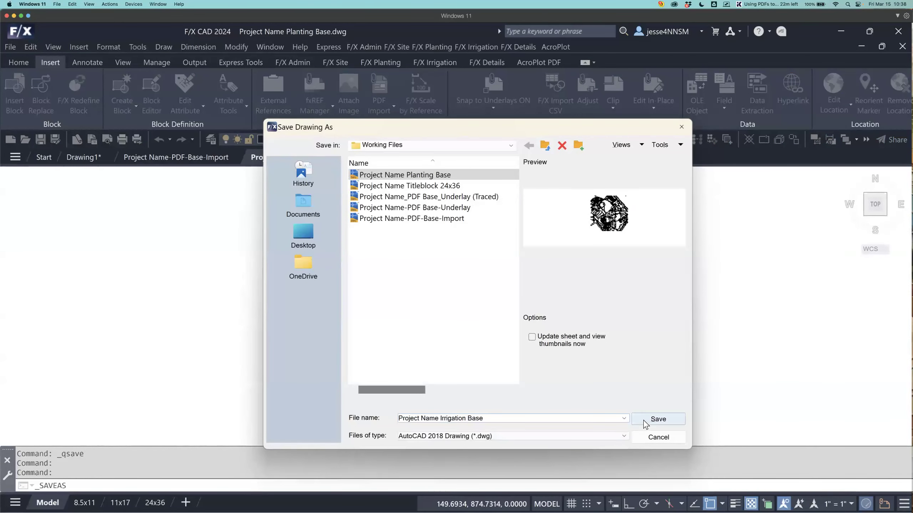
{"action": "left_click", "coordinate": [658, 419]}
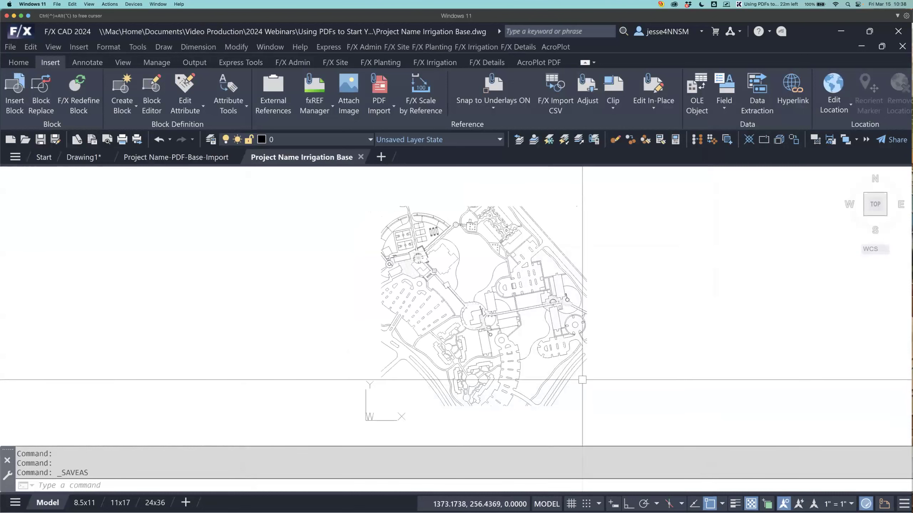
{"action": "key", "text": "ctrl+s"}
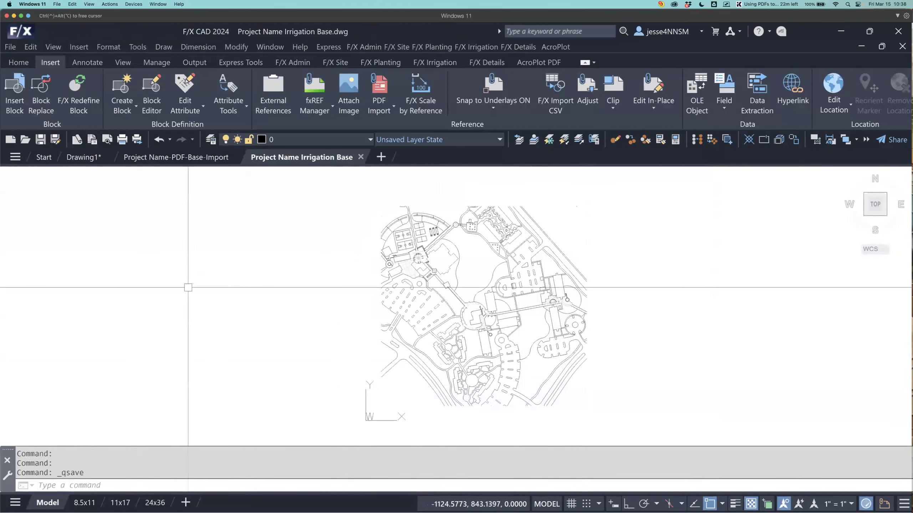
- Reference Project Name Planting Base into the irrigation drawing as an overlay at origin 0,0,0 with units in feet, and save
{"action": "type", "text": "FXREF"}
{"action": "key", "text": "space"}
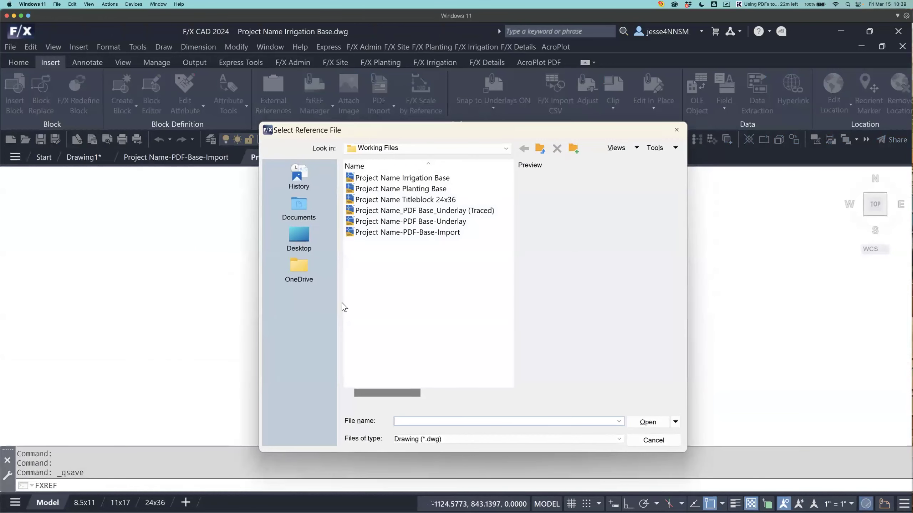
{"action": "left_click", "coordinate": [455, 189]}
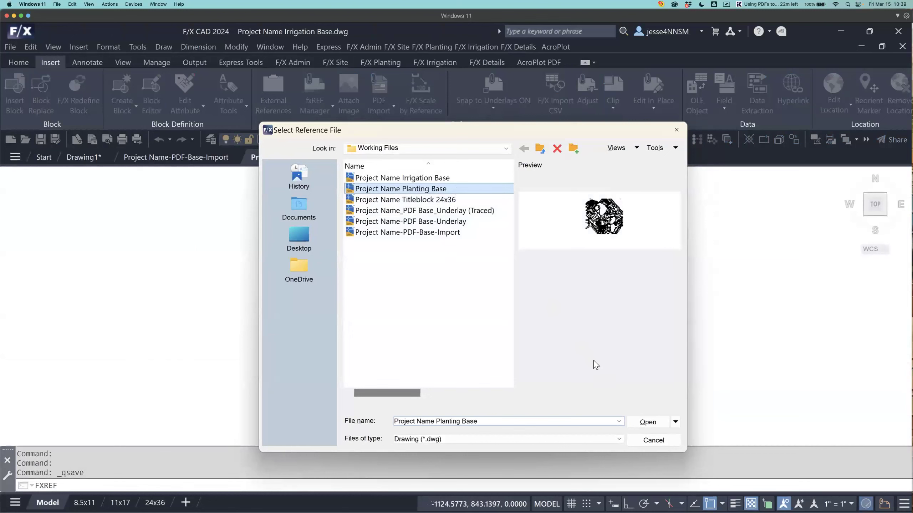
{"action": "left_click", "coordinate": [643, 423]}
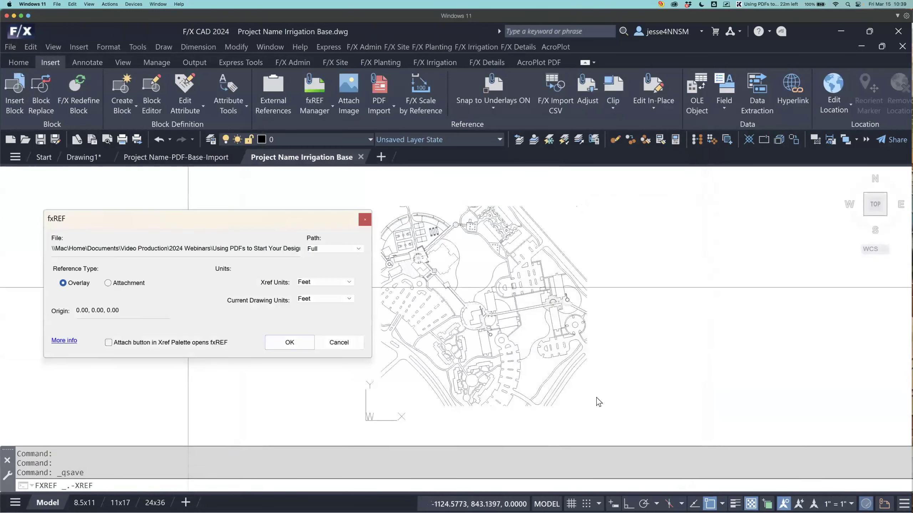
{"action": "left_click", "coordinate": [289, 342]}
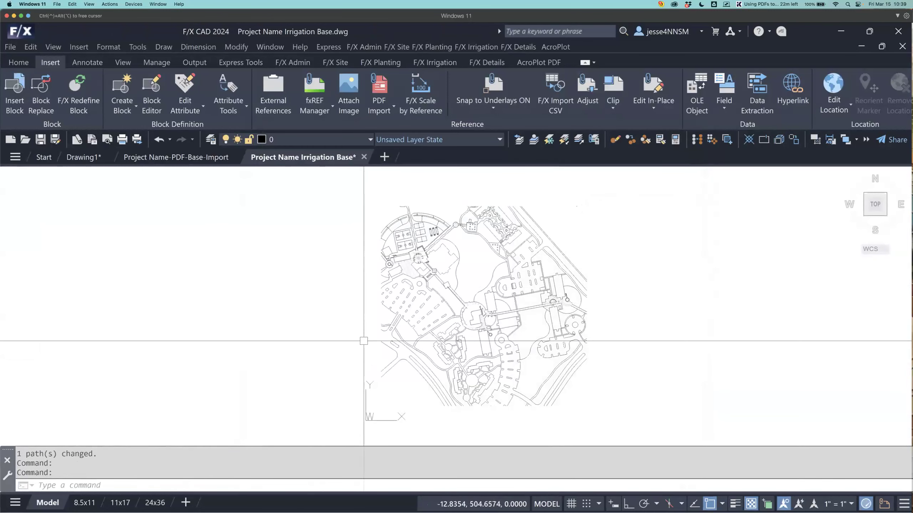
{"action": "key", "text": "ctrl+s"}
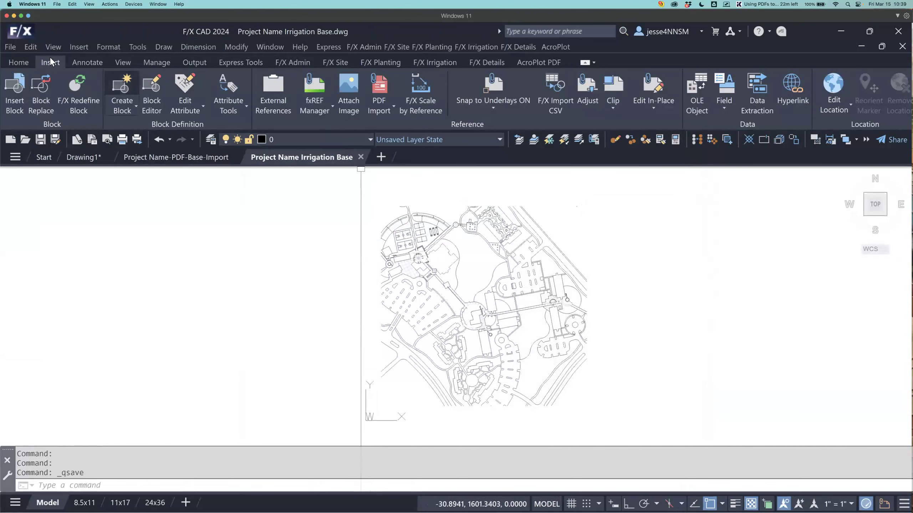
- Save a copy of the irrigation drawing in Working Files as Project Name Lighting Base.dwg
{"action": "left_click", "coordinate": [14, 33]}
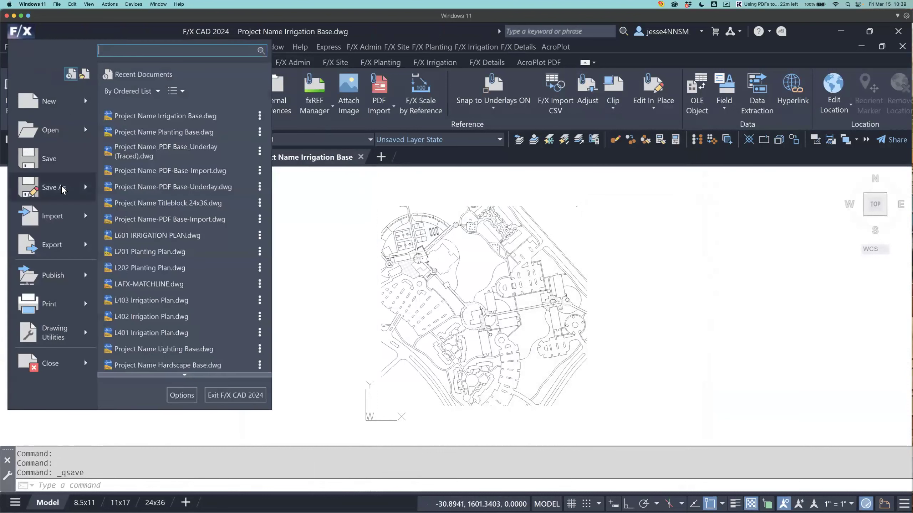
{"action": "left_click", "coordinate": [20, 31]}
{"action": "key", "text": "ctrl+shift+s"}
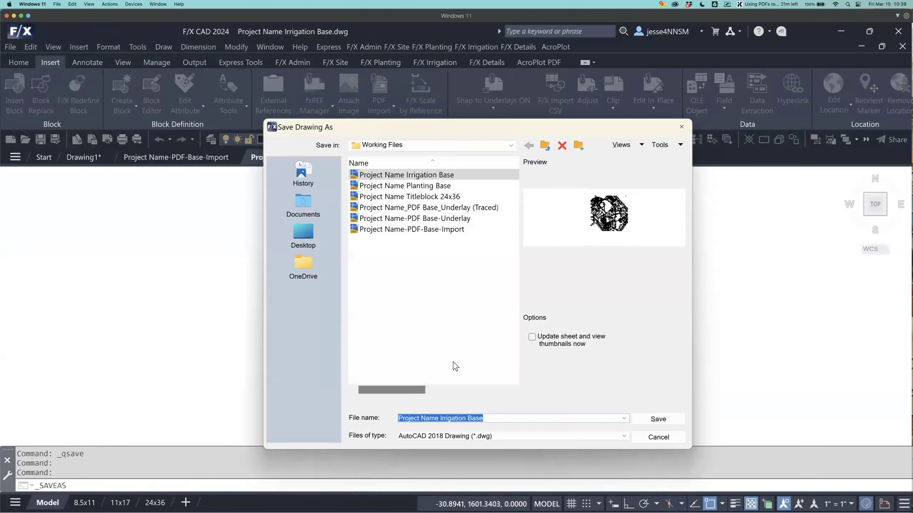
{"action": "left_click", "coordinate": [464, 418]}
{"action": "left_click_drag", "start_coordinate": [465, 418], "coordinate": [440, 420]}
{"action": "type", "text": "Lighting"}
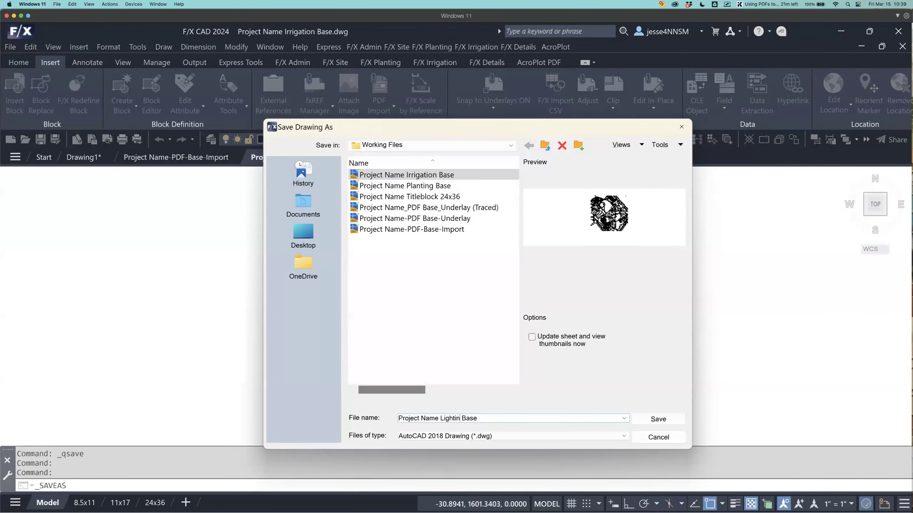
{"action": "left_click", "coordinate": [647, 420]}
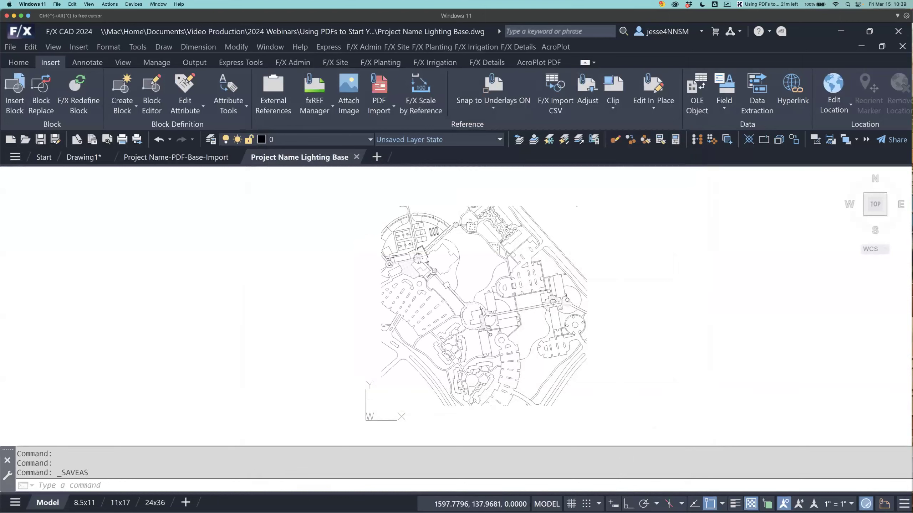
{"action": "key", "text": "ctrl+s"}
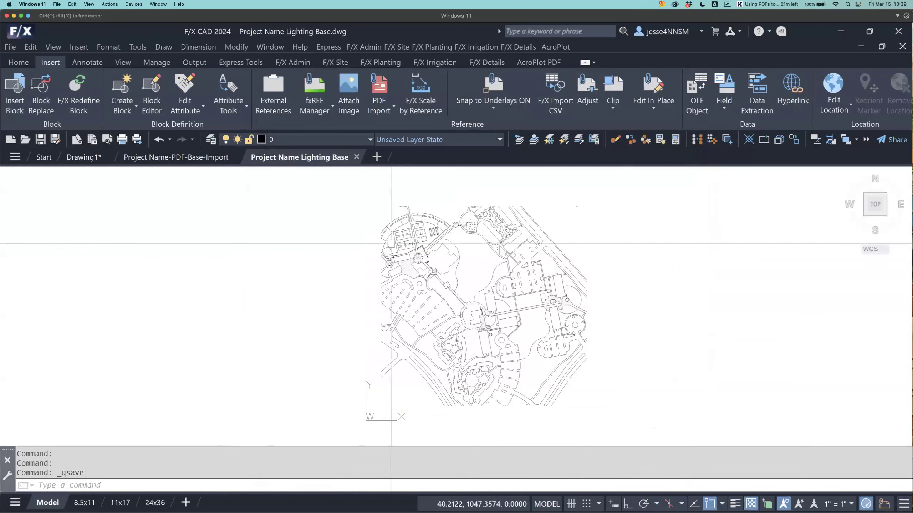
- Create another new drawing from the template, switch it to model space and check its drawing units
{"action": "left_click", "coordinate": [376, 158]}
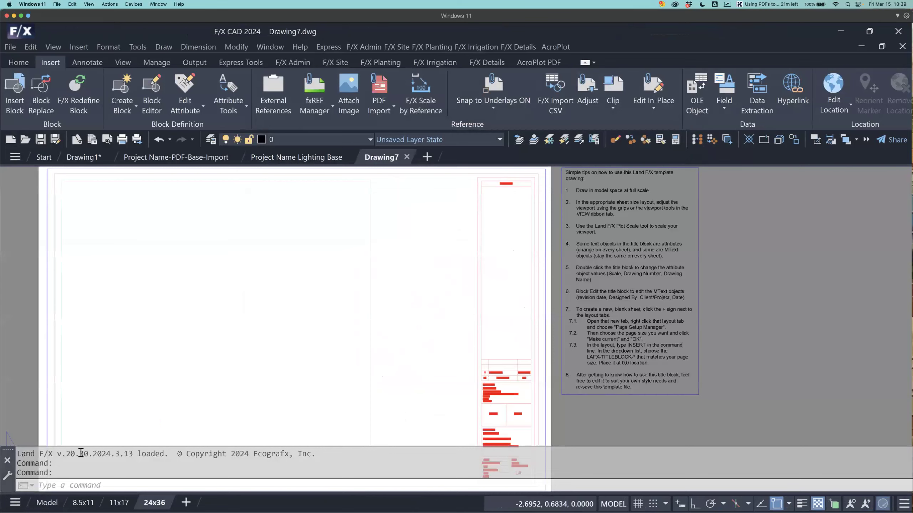
{"action": "left_click", "coordinate": [49, 502]}
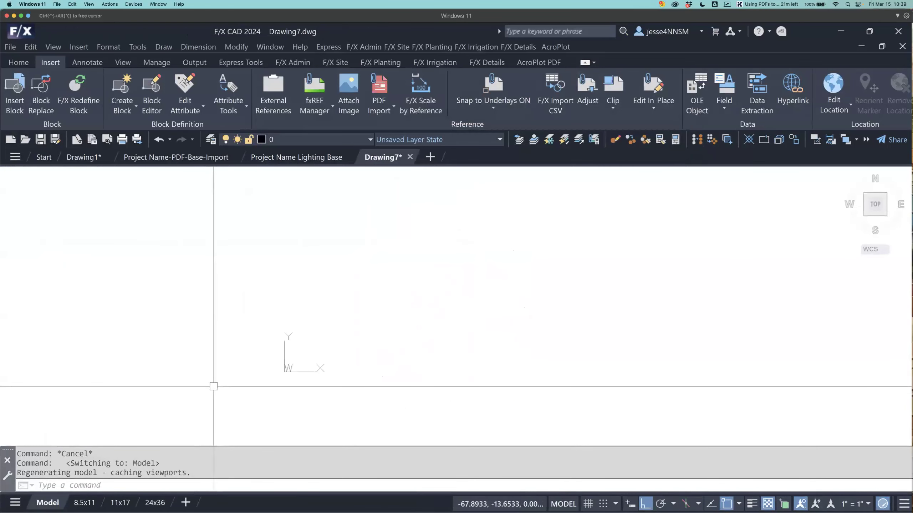
{"action": "type", "text": "un"}
{"action": "key", "text": "Return"}
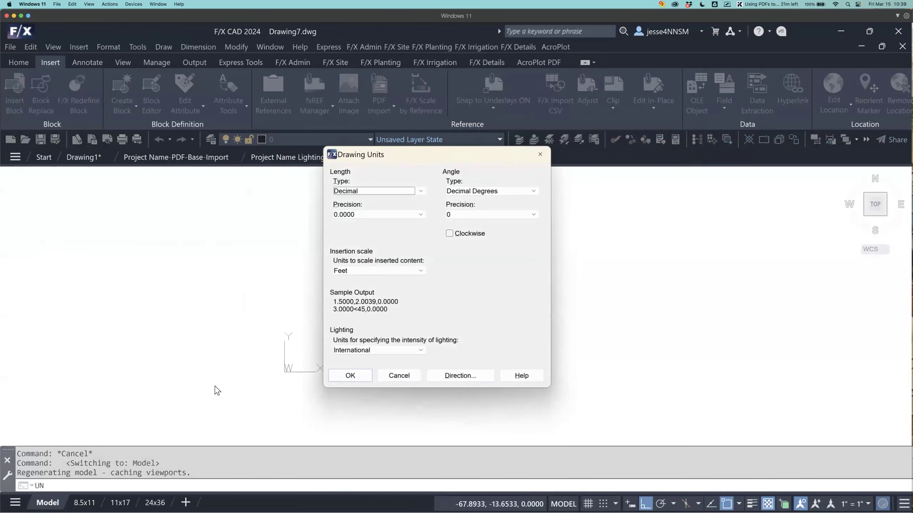
{"action": "left_click", "coordinate": [367, 375]}
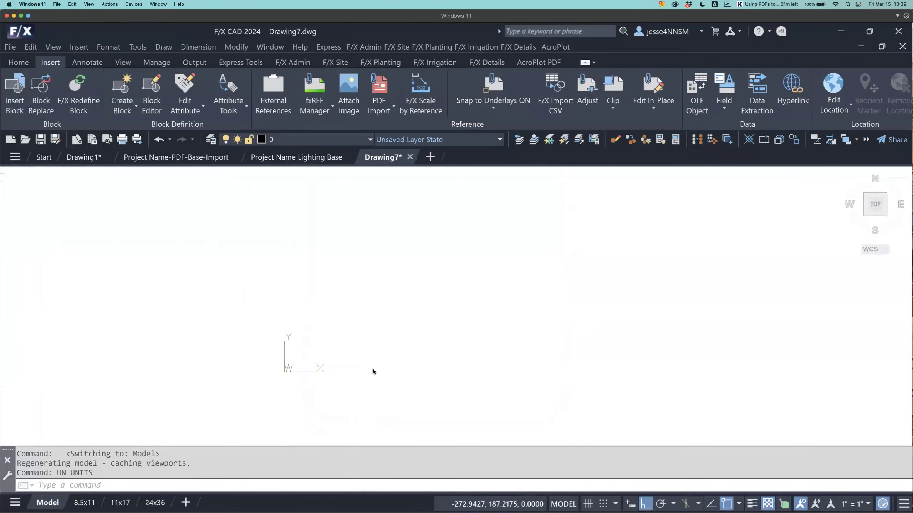
{"action": "left_click", "coordinate": [26, 35]}
{"action": "key", "text": "Escape"}
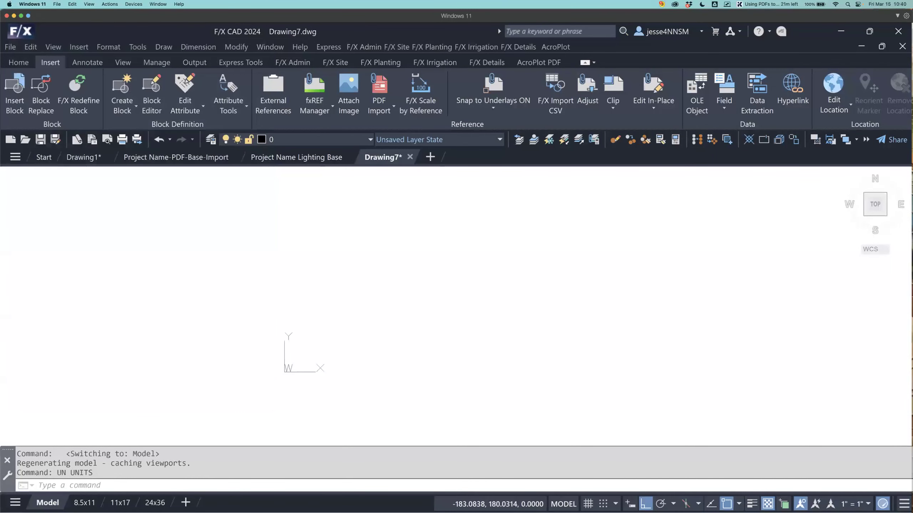
- Save the new drawing in the Planting folder as L201 Planting Plan.dwg
{"action": "key", "text": "ctrl+shift+s"}
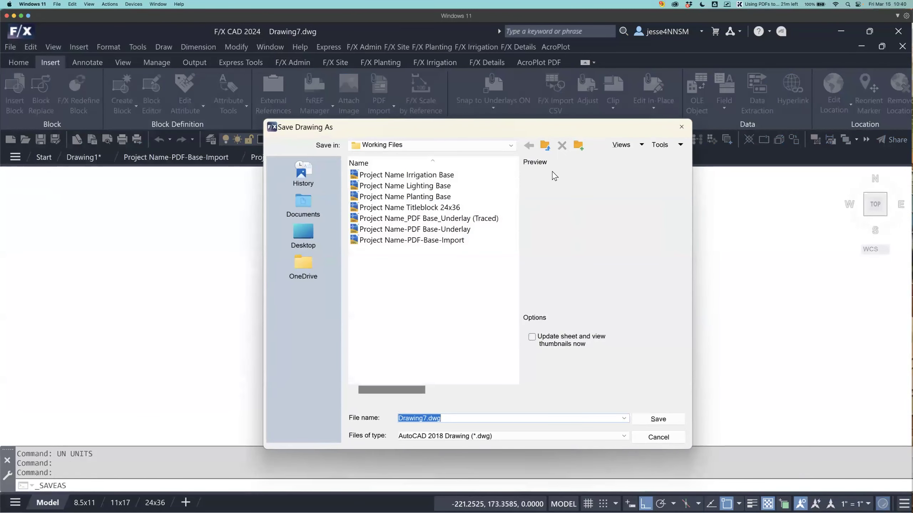
{"action": "left_click", "coordinate": [545, 145]}
{"action": "double_click", "coordinate": [408, 212]}
{"action": "double_click", "coordinate": [404, 189]}
{"action": "left_click", "coordinate": [426, 418]}
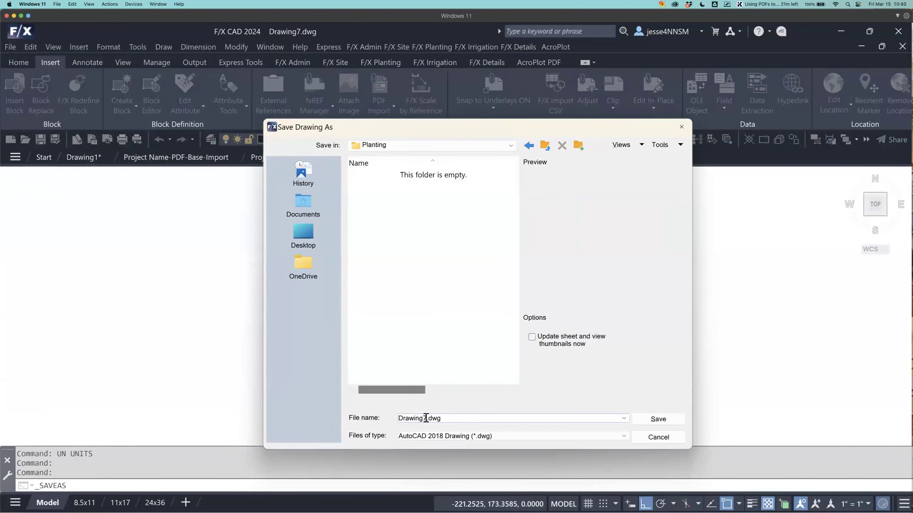
{"action": "left_click_drag", "start_coordinate": [426, 419], "coordinate": [382, 419]}
{"action": "type", "text": "L201 Planting Plan"}
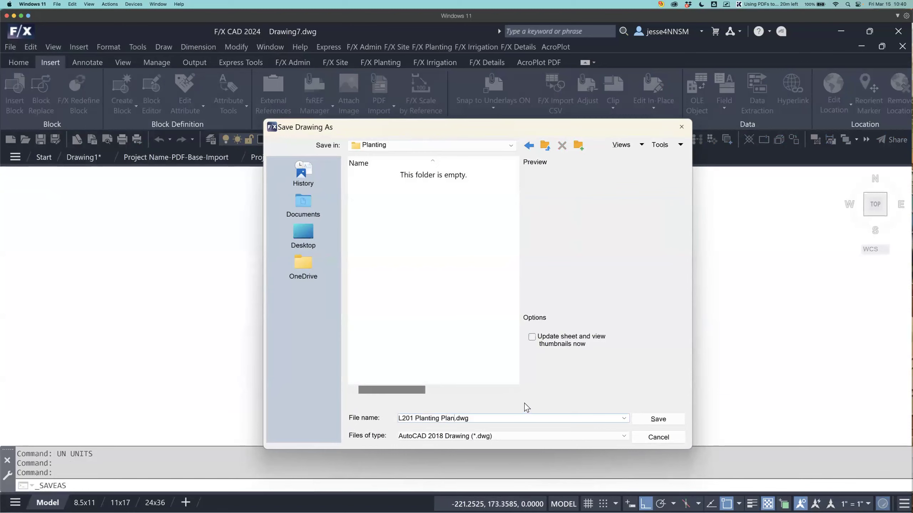
{"action": "left_click", "coordinate": [657, 419]}
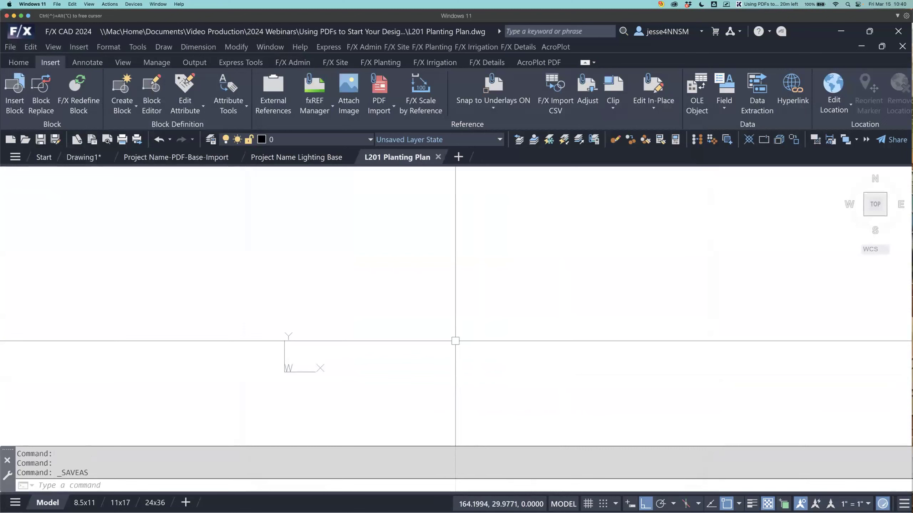
- Reference Project Name-PDF-Base-Import into the planting plan's model space as an overlay at origin 0,0,0 with both units in feet
{"action": "type", "text": "FXREF"}
{"action": "key", "text": "Return"}
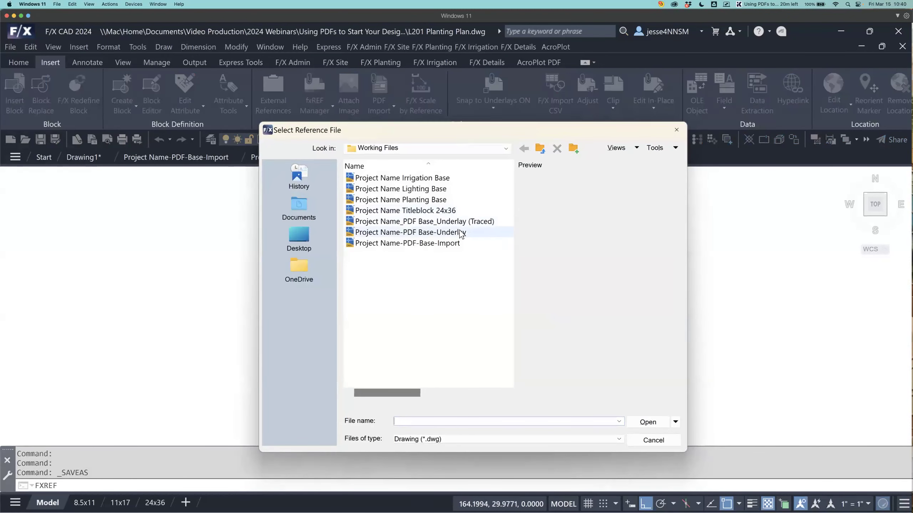
{"action": "left_click", "coordinate": [452, 244]}
{"action": "left_click", "coordinate": [643, 422]}
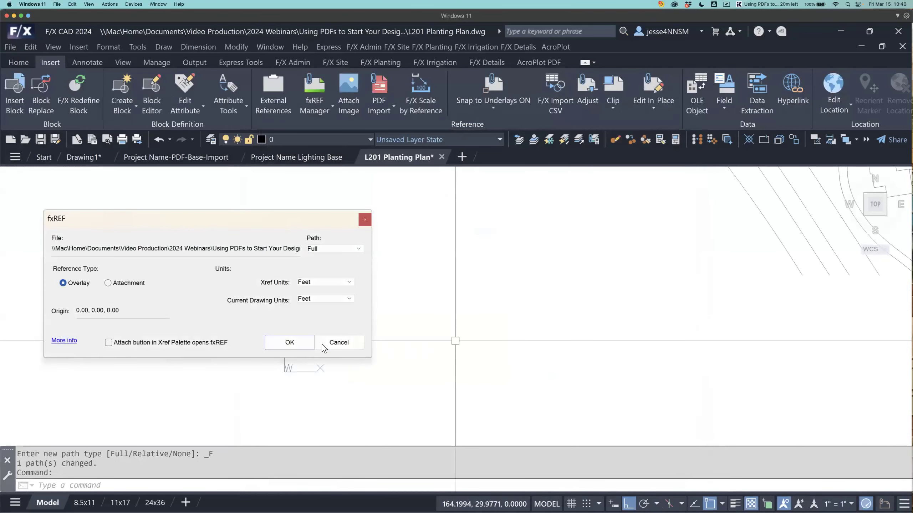
{"action": "left_click", "coordinate": [289, 343]}
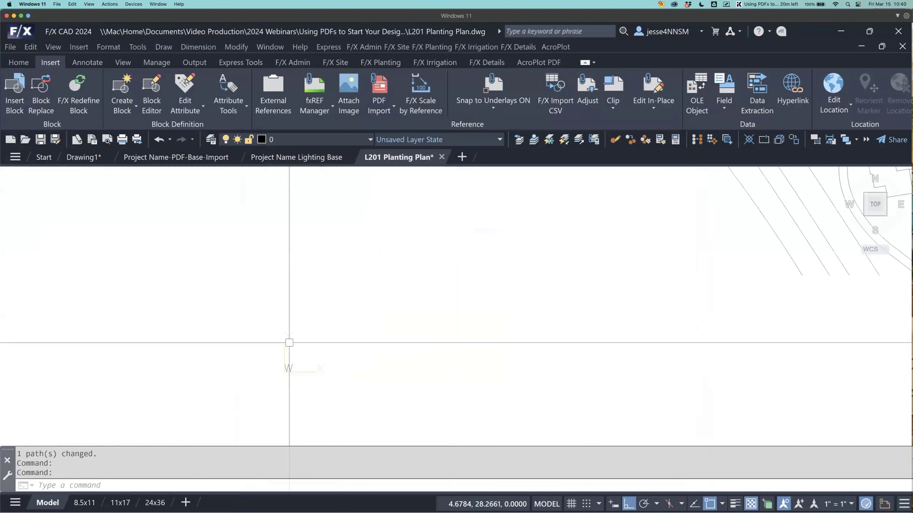
{"action": "middle_click", "coordinate": [289, 342]}
{"action": "middle_click", "coordinate": [289, 342]}
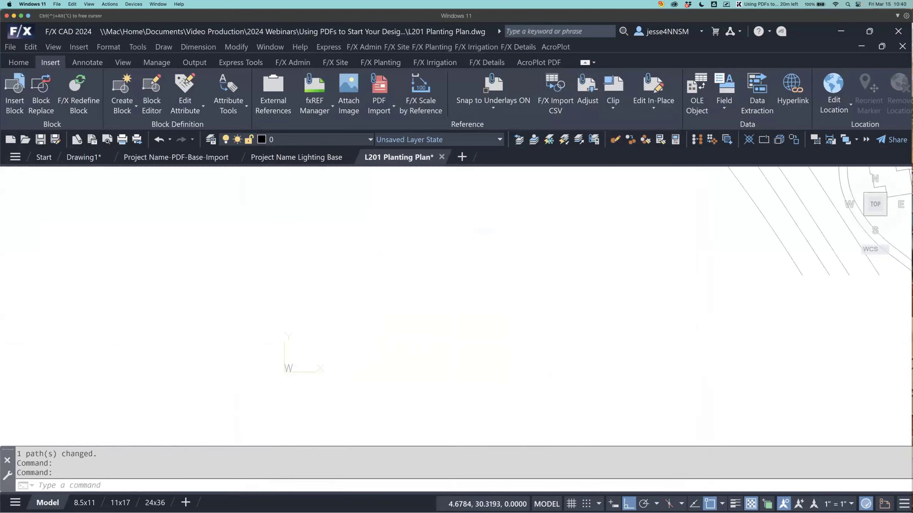
- Reference Project Name Planting Base into model space as an overlay at origin 0,0,0 with both units in feet, and save the drawing
{"action": "type", "text": "fxref"}
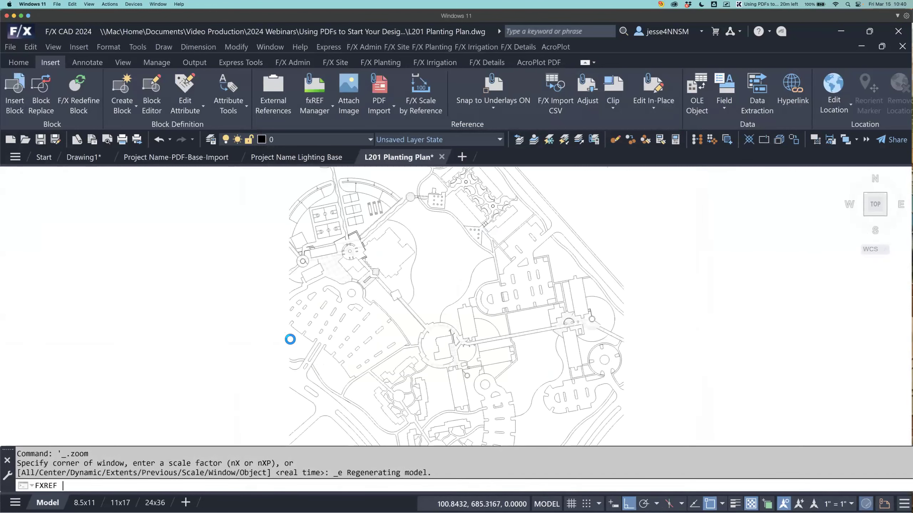
{"action": "key", "text": "Return"}
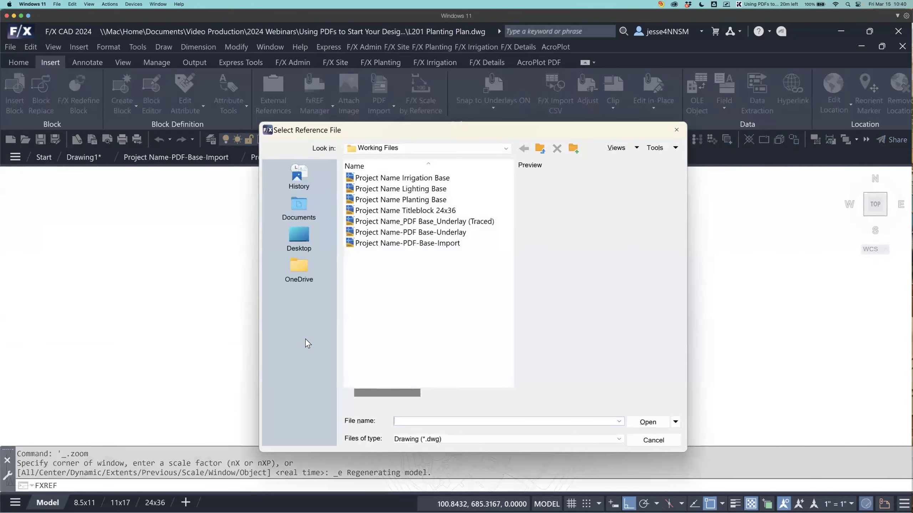
{"action": "left_click", "coordinate": [438, 200]}
{"action": "left_click", "coordinate": [647, 422]}
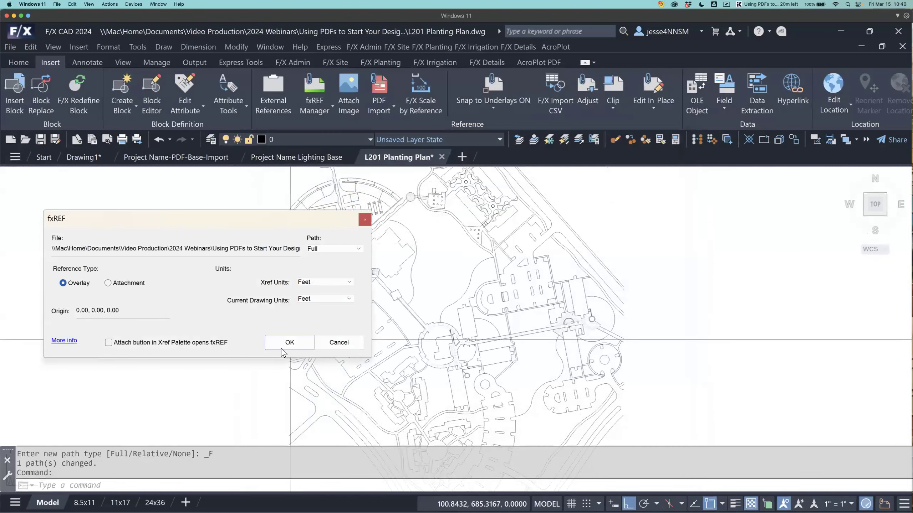
{"action": "left_click", "coordinate": [286, 347]}
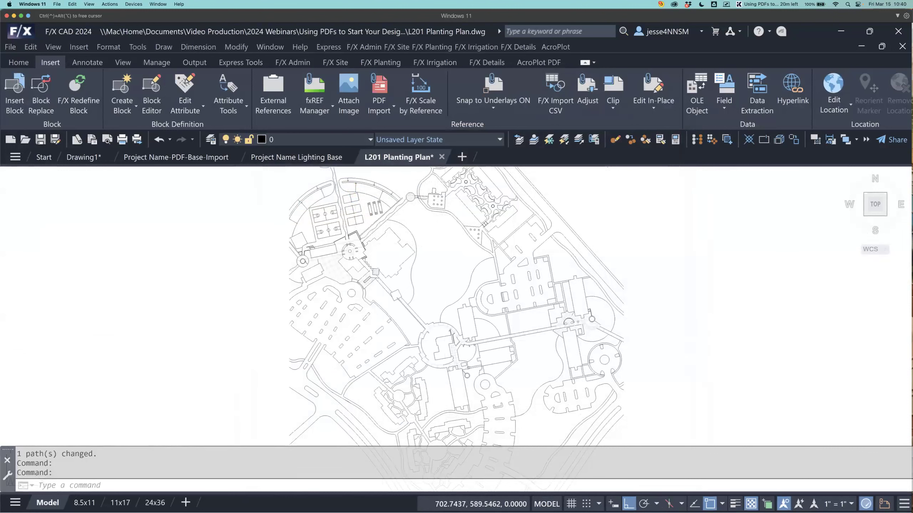
{"action": "key", "text": "ctrl+s"}
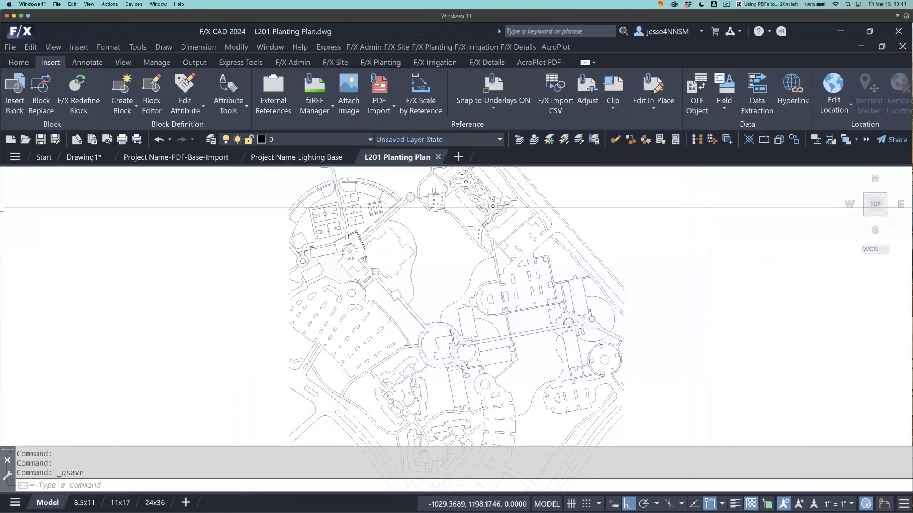
- Erase the template's title block and the notes beside the sheet from the 24x36 layout
{"action": "left_click", "coordinate": [154, 503]}
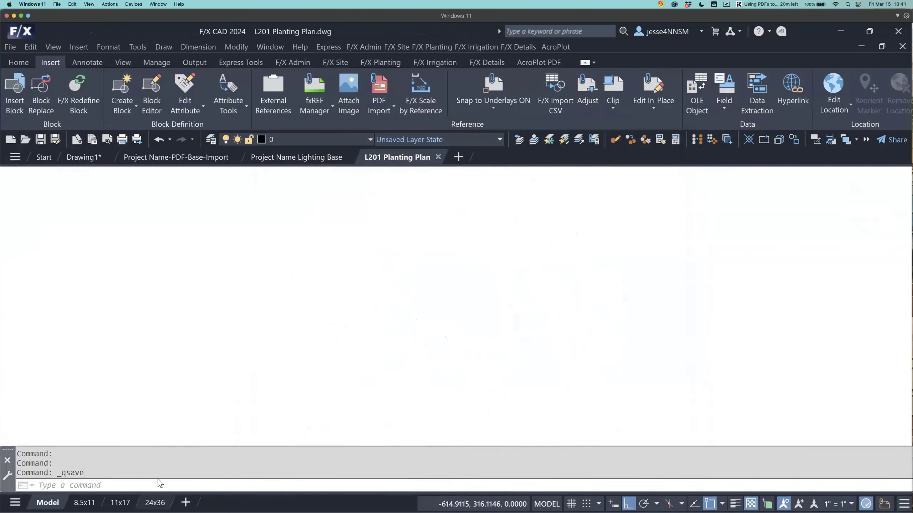
{"action": "scroll", "coordinate": [221, 398], "scroll_direction": "down", "scroll_amount": 2}
{"action": "middle_click_drag", "start_coordinate": [222, 397], "coordinate": [336, 340]}
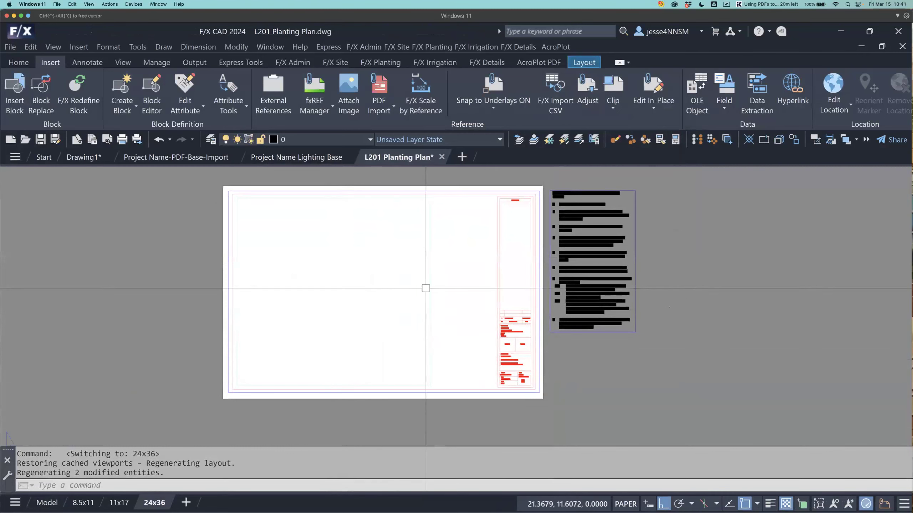
{"action": "middle_click_drag", "start_coordinate": [472, 271], "coordinate": [466, 287]}
{"action": "left_click", "coordinate": [704, 185]}
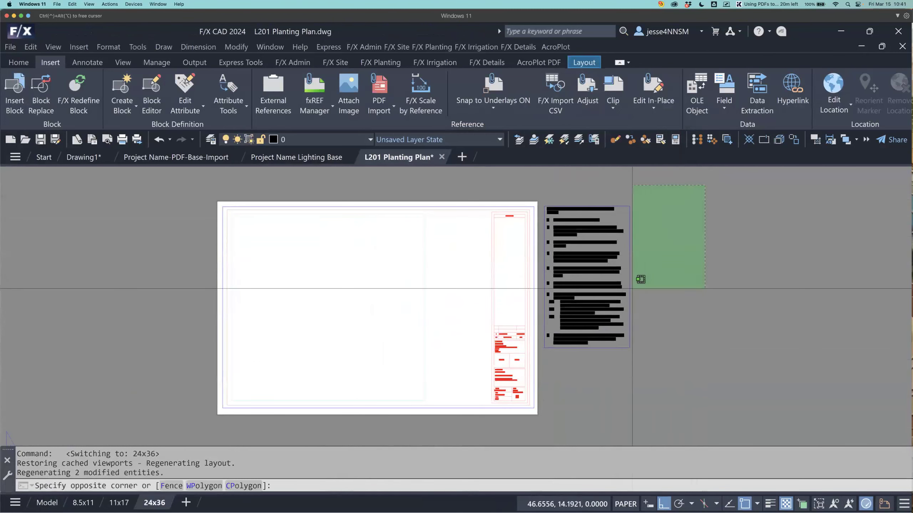
{"action": "left_click", "coordinate": [472, 415]}
{"action": "type", "text": "ERASE"}
{"action": "key", "text": "Return"}
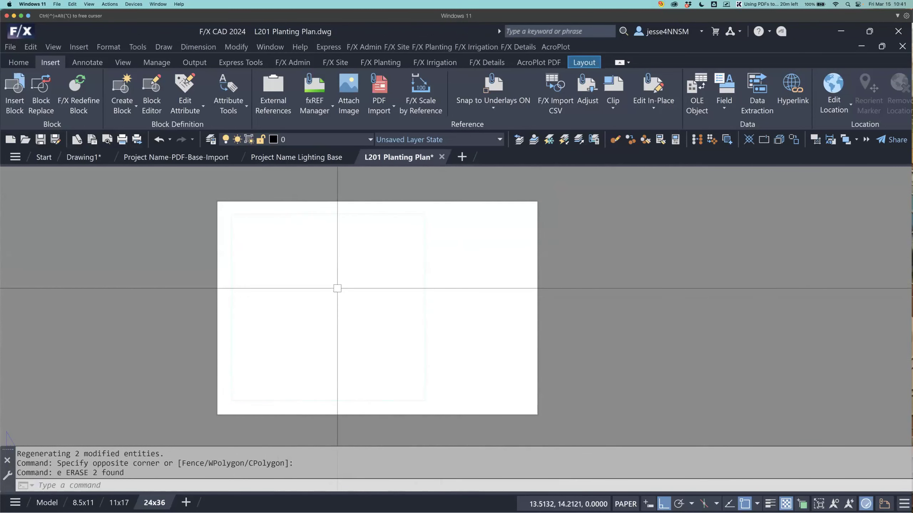
- Reference Project Name Titleblock 24x36 into the 24x36 layout as an overlay at origin 0,0,0 in feet, and save the drawing
{"action": "middle_click_drag", "start_coordinate": [336, 315], "coordinate": [361, 308]}
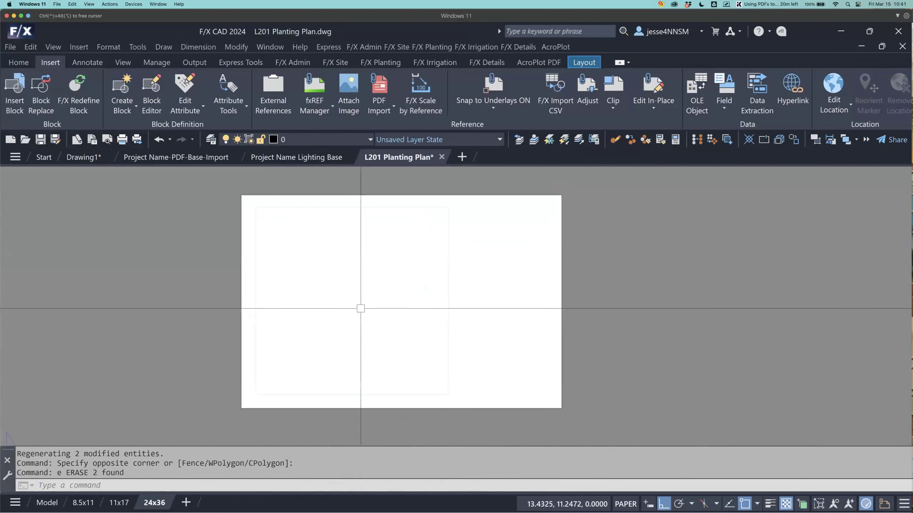
{"action": "type", "text": "FXREF"}
{"action": "key", "text": "Return"}
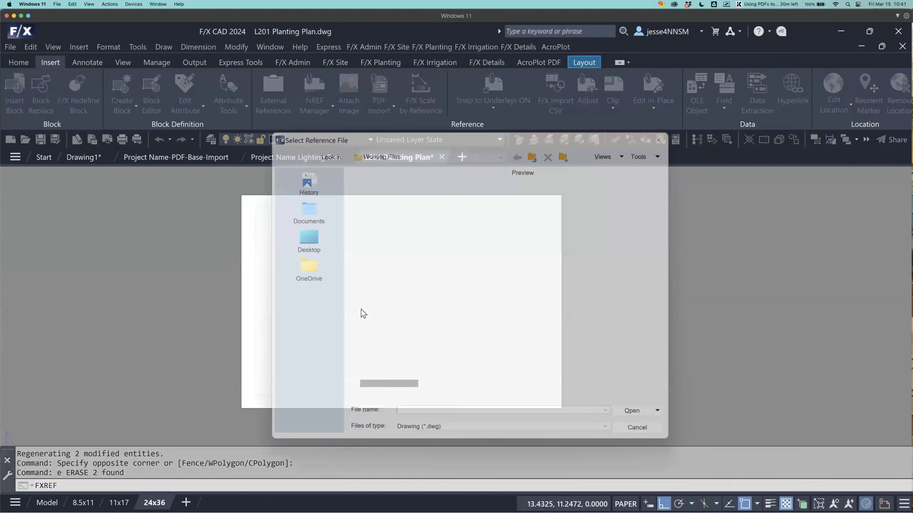
{"action": "left_click", "coordinate": [405, 210]}
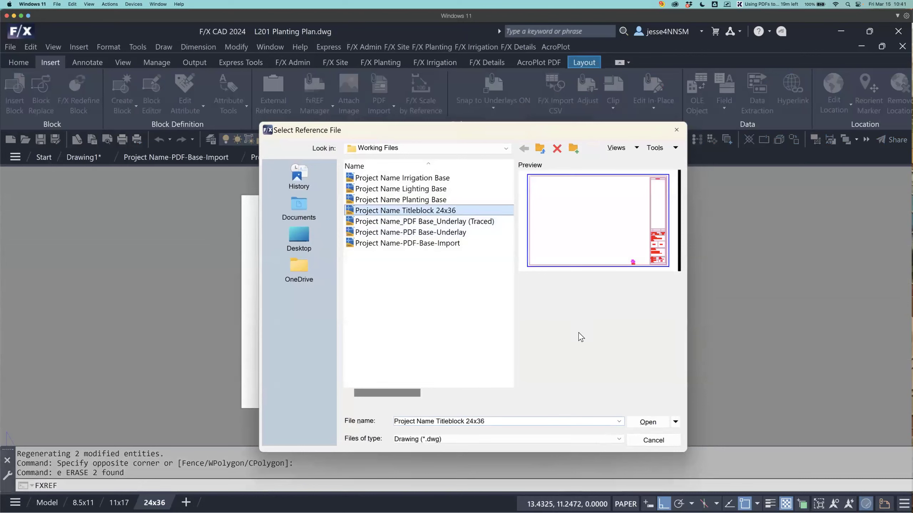
{"action": "left_click", "coordinate": [633, 422]}
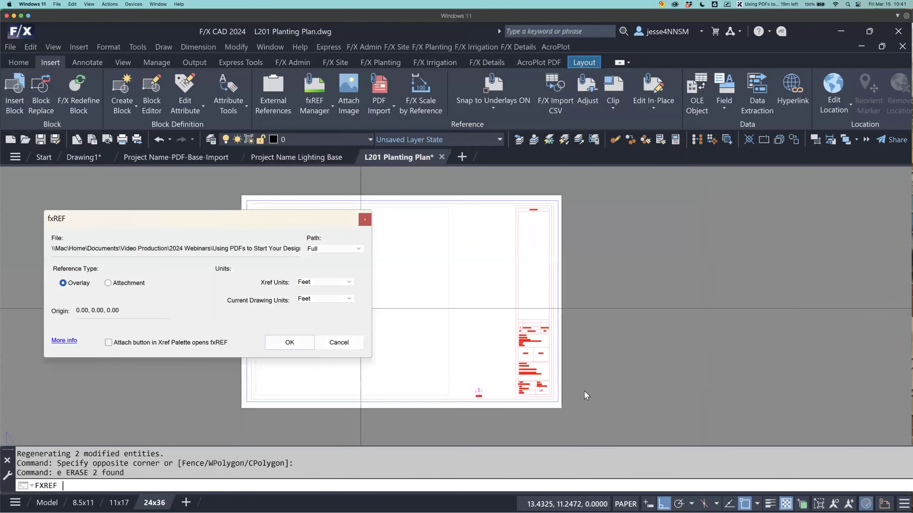
{"action": "left_click", "coordinate": [291, 342]}
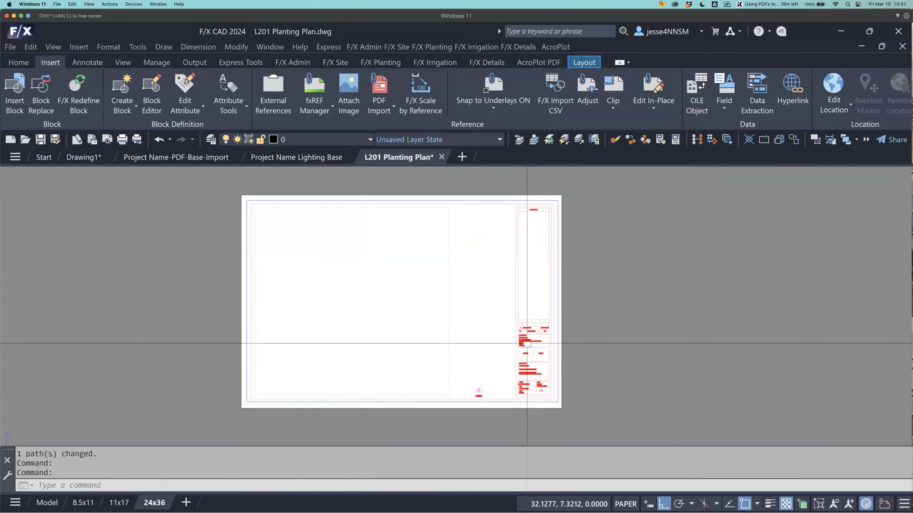
{"action": "key", "text": "ctrl+s"}
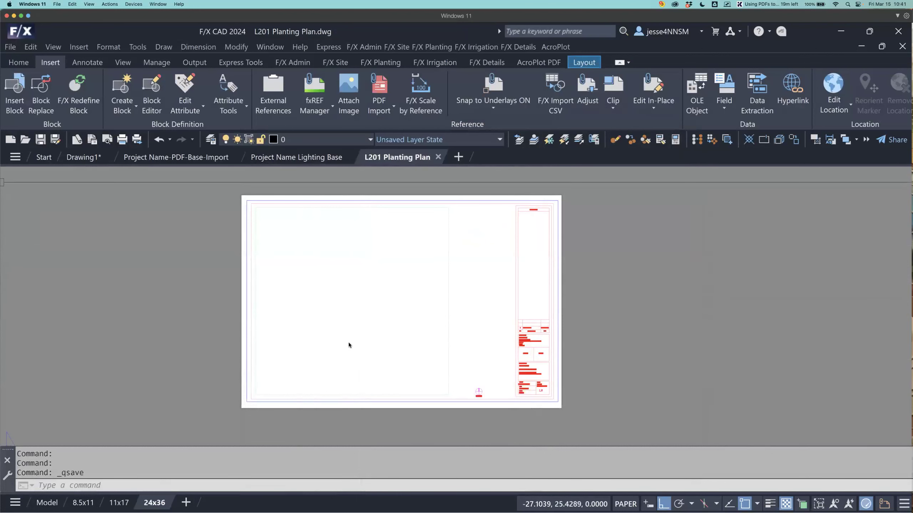
- Review the referenced bases in model space, then activate the 24x36 layout's viewport and fit the whole site plan in it
{"action": "left_click", "coordinate": [47, 502]}
{"action": "scroll", "coordinate": [218, 332], "scroll_direction": "down", "scroll_amount": 2}
{"action": "mouse_move", "coordinate": [218, 332]}
{"action": "middle_mouse_down"}
{"action": "mouse_move", "coordinate": [255, 318]}
{"action": "mouse_move", "coordinate": [303, 233]}
{"action": "middle_mouse_up"}
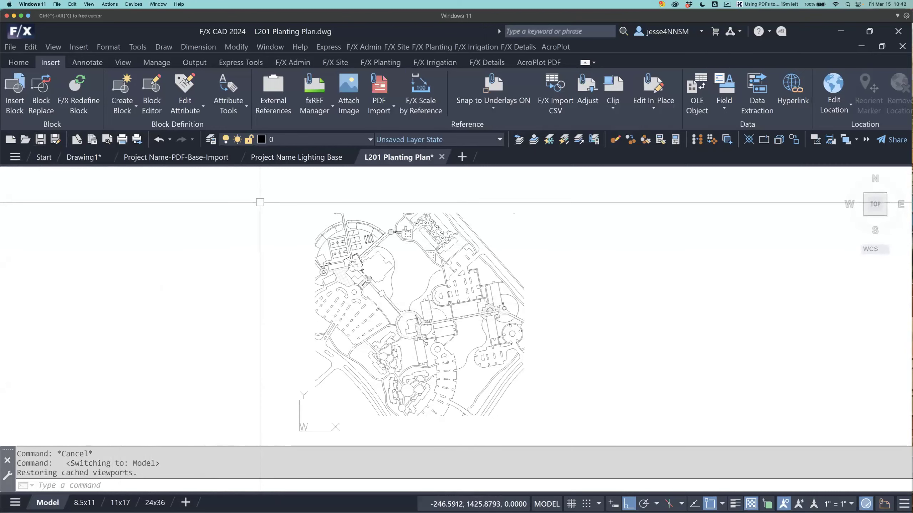
{"action": "left_click", "coordinate": [155, 503]}
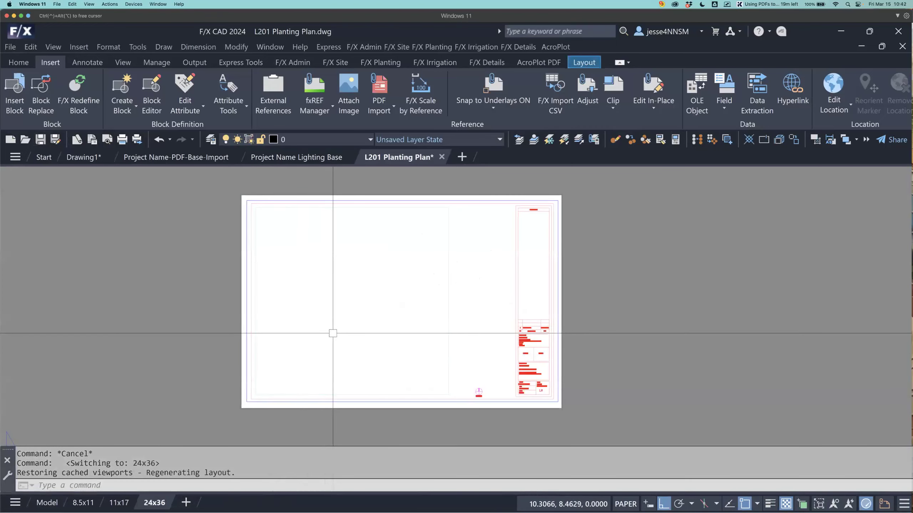
{"action": "double_click", "coordinate": [334, 330]}
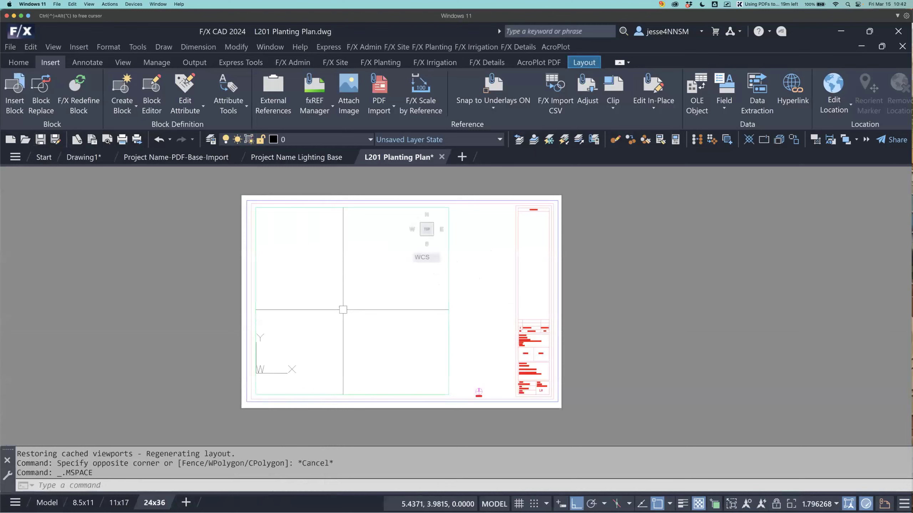
{"action": "middle_click", "coordinate": [343, 309]}
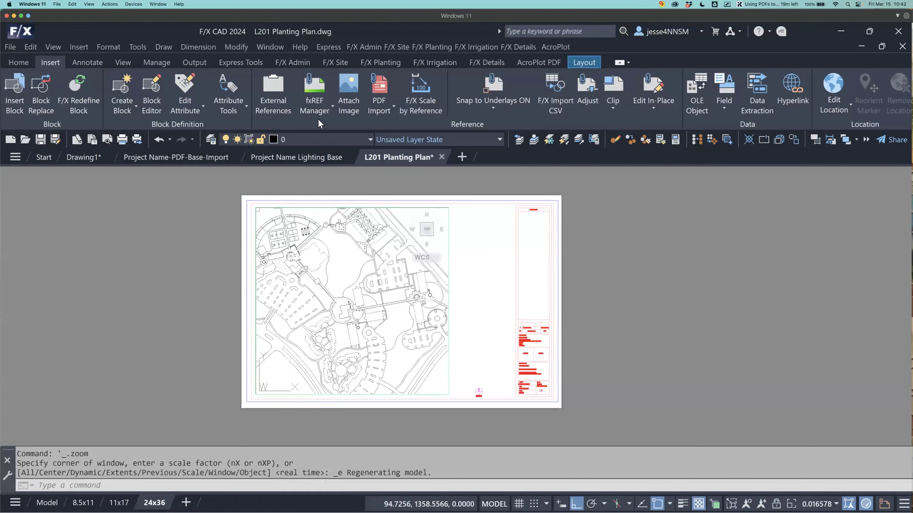
- Set the viewport's plot scale to 1" = 20 FT, frame the sports courts at the site's northwest corner, and return to paper space
{"action": "left_click", "coordinate": [292, 62]}
{"action": "left_click", "coordinate": [81, 105]}
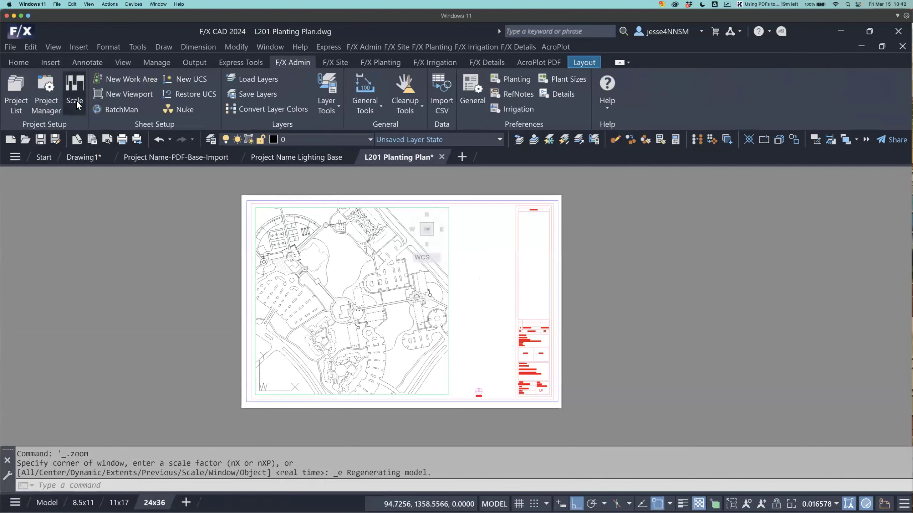
{"action": "left_click_drag", "start_coordinate": [446, 242], "coordinate": [395, 237]}
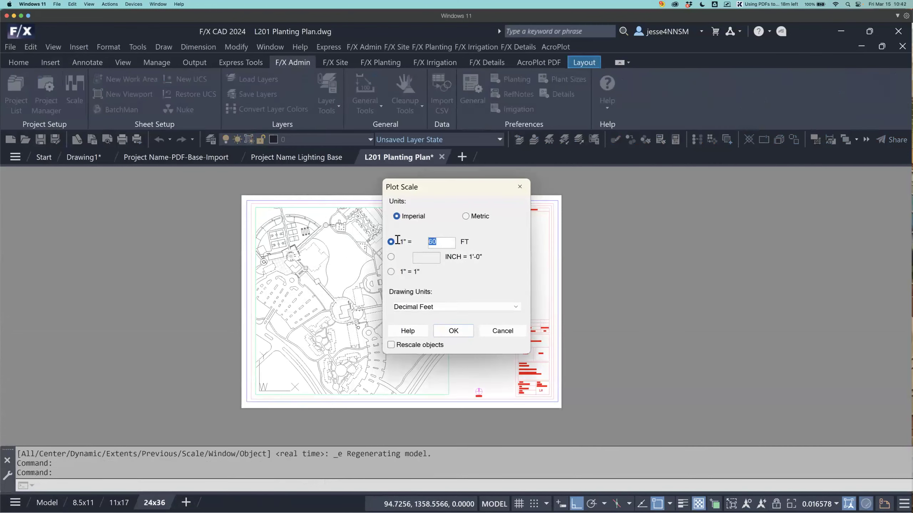
{"action": "type", "text": "20"}
{"action": "left_click", "coordinate": [453, 331]}
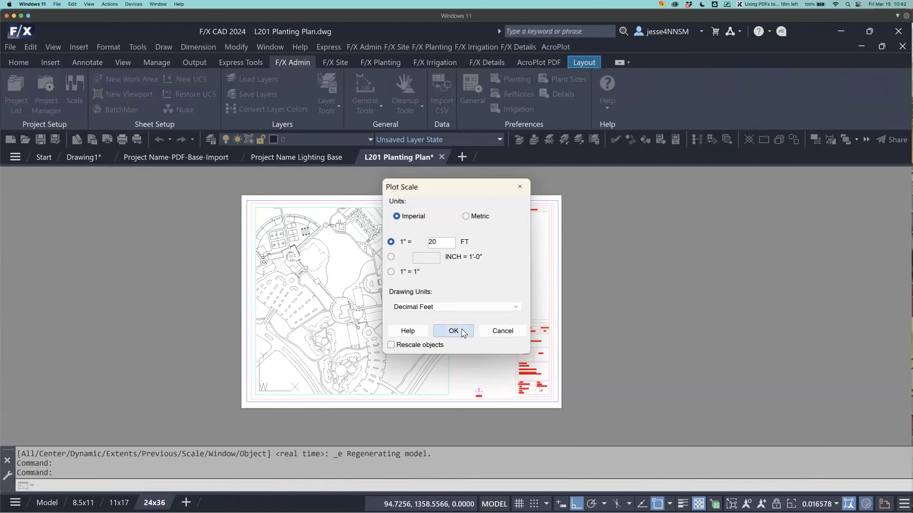
{"action": "left_click", "coordinate": [430, 298]}
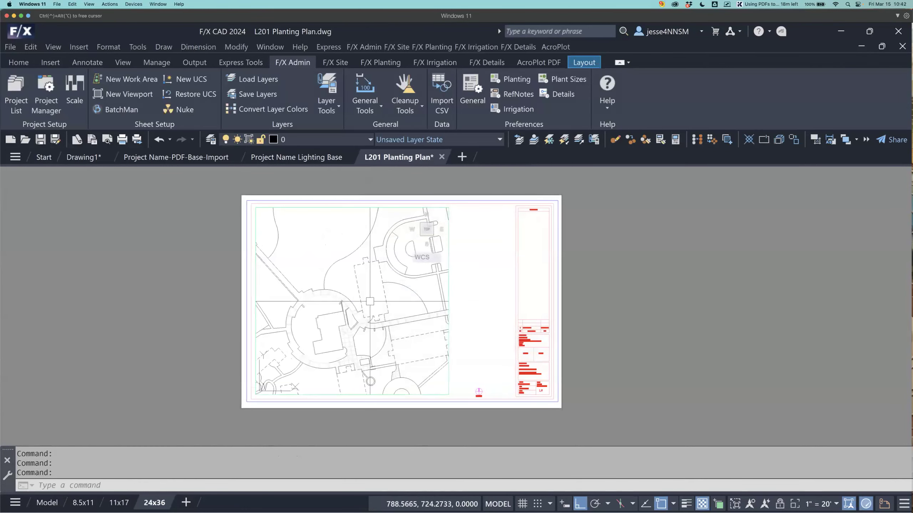
{"action": "mouse_move", "coordinate": [326, 286]}
{"action": "middle_mouse_down"}
{"action": "mouse_move", "coordinate": [370, 326]}
{"action": "mouse_move", "coordinate": [360, 297]}
{"action": "middle_mouse_up"}
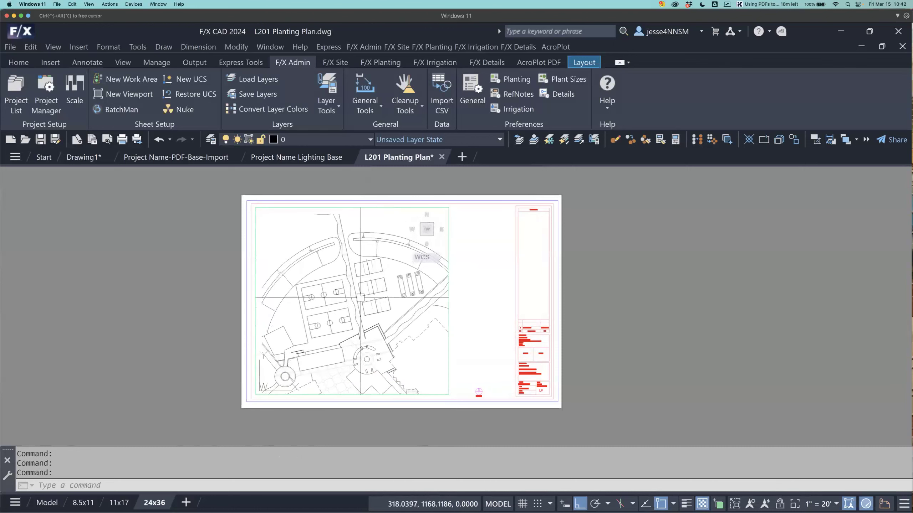
{"action": "double_click", "coordinate": [477, 327]}
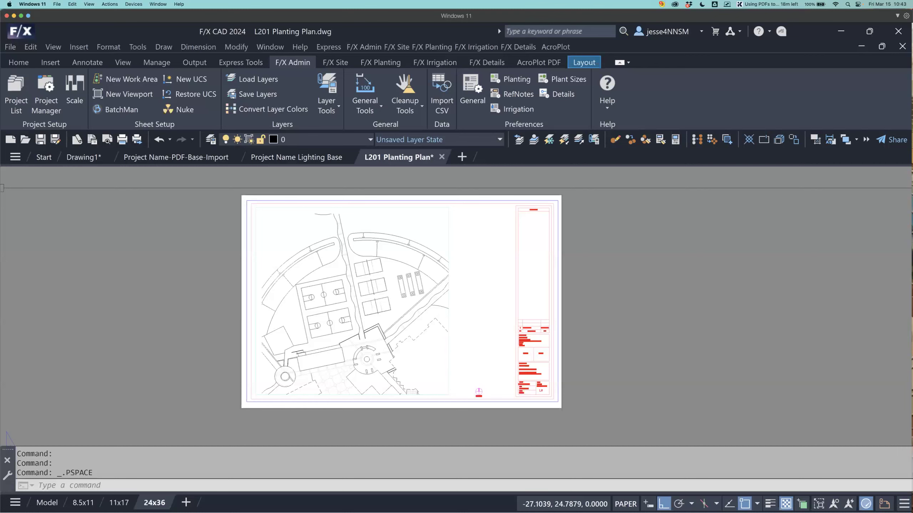
- Insert the 24X36-SHEET-LAYT-PRVW layout organization block in model space, beside the site plan's northwest corner
{"action": "left_click", "coordinate": [53, 503]}
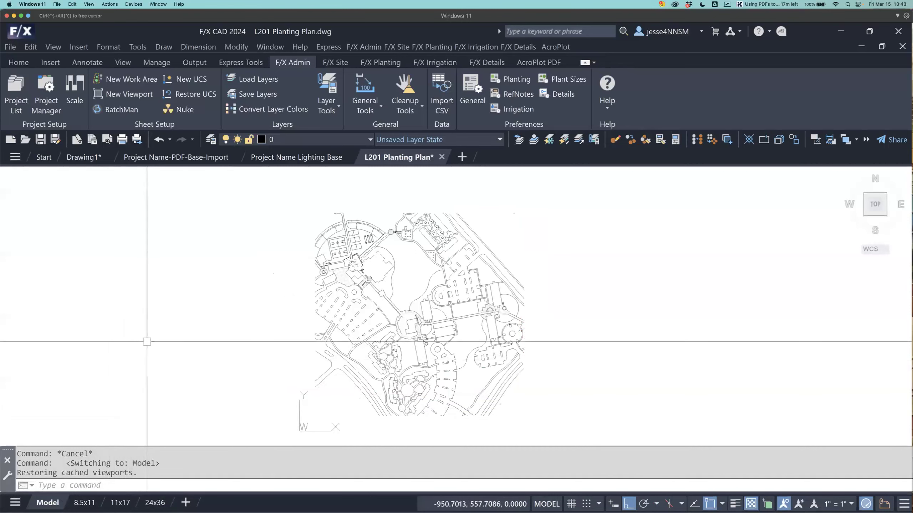
{"action": "left_click", "coordinate": [335, 62]}
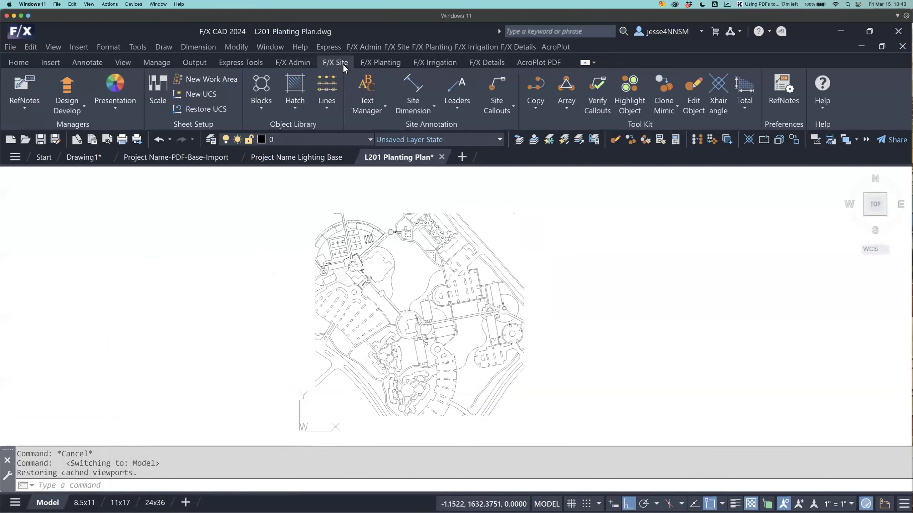
{"action": "left_click", "coordinate": [264, 113]}
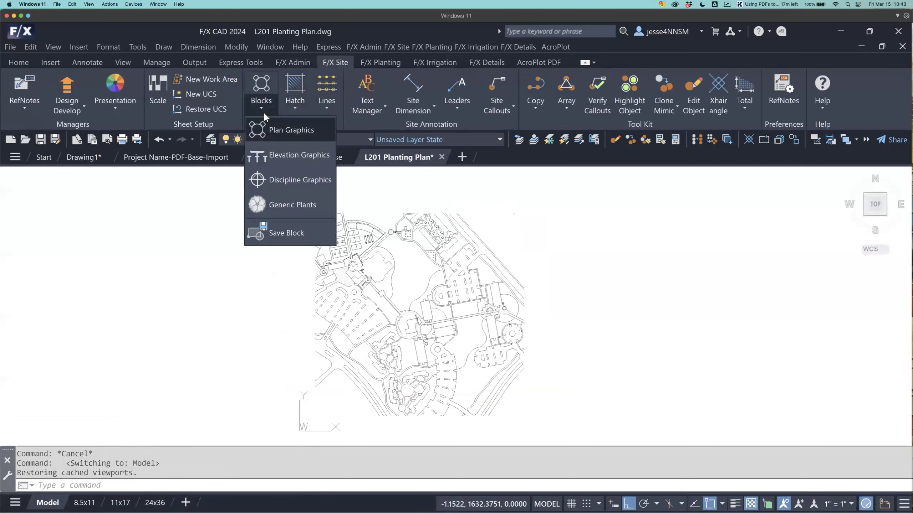
{"action": "left_click", "coordinate": [299, 180]}
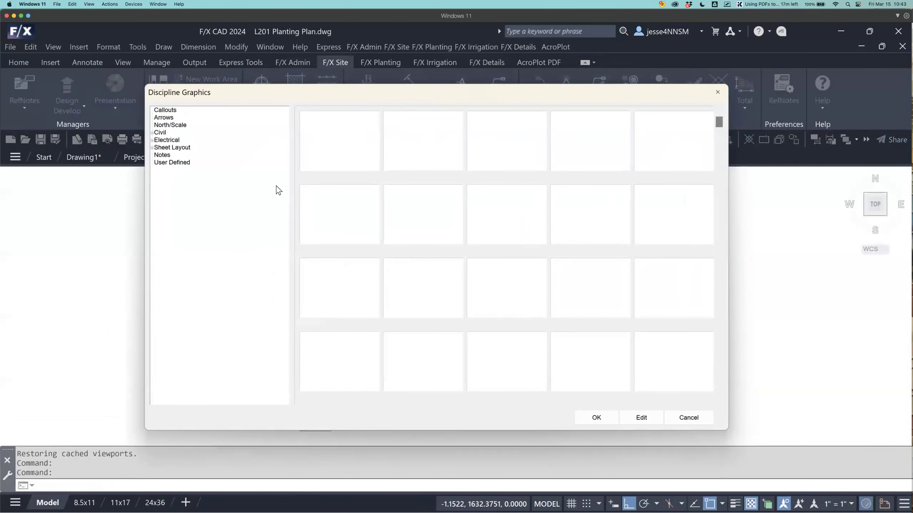
{"action": "left_click", "coordinate": [152, 147]}
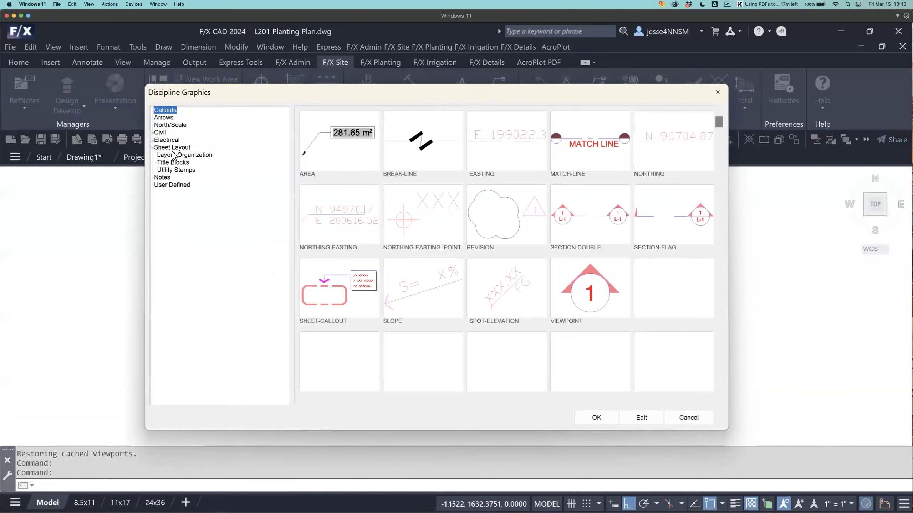
{"action": "left_click", "coordinate": [175, 155]}
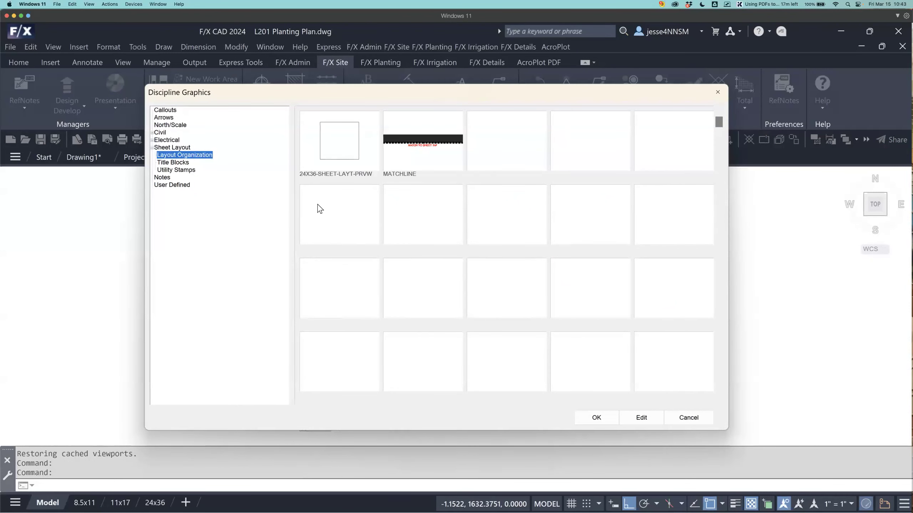
{"action": "left_click", "coordinate": [359, 156]}
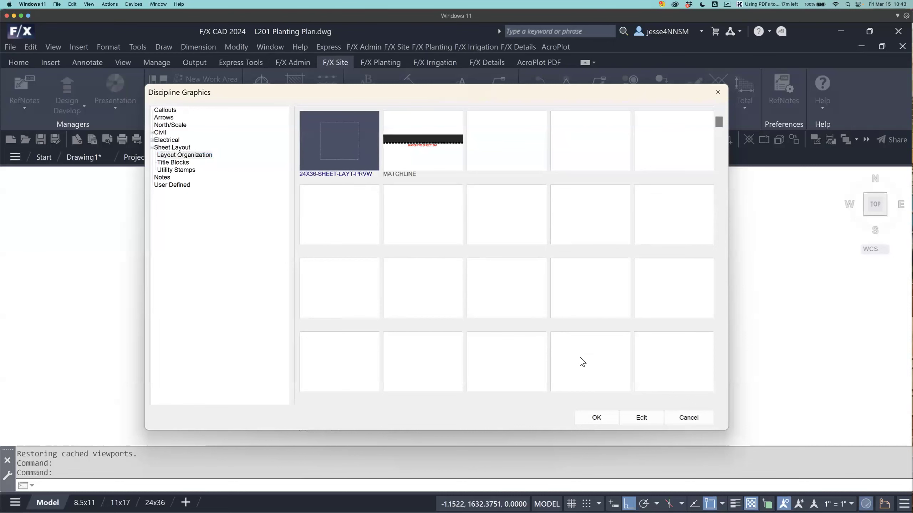
{"action": "left_click", "coordinate": [584, 419]}
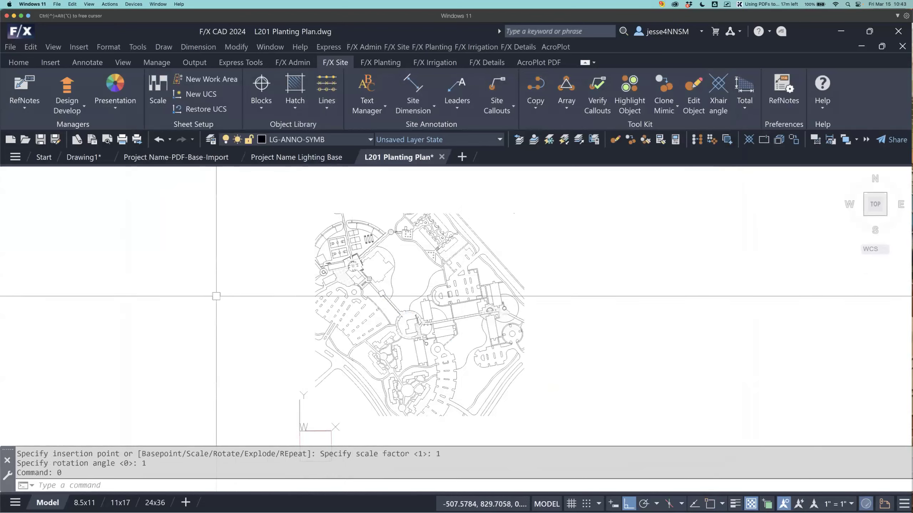
{"action": "left_click", "coordinate": [193, 231]}
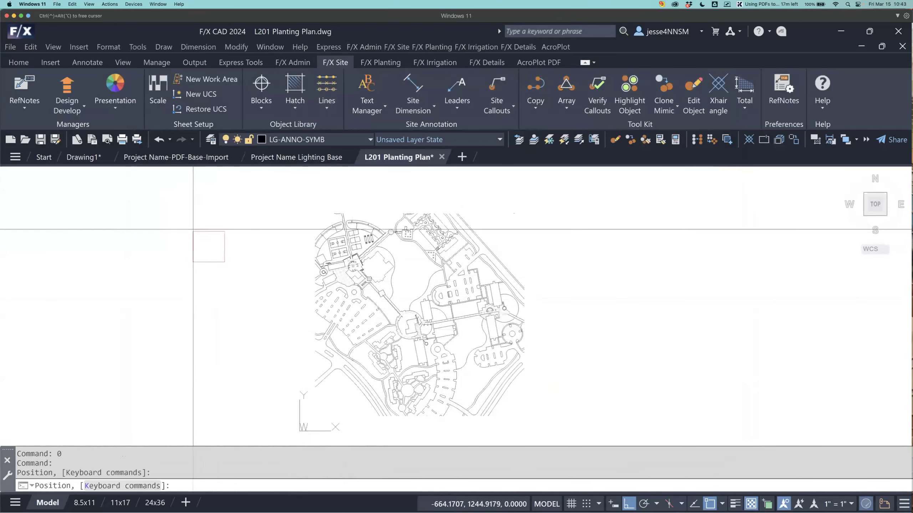
{"action": "key", "text": "Escape"}
- Set the sheet preview block's scale to 1" = 20' and deselect it
{"action": "scroll", "coordinate": [194, 230], "scroll_direction": "up", "scroll_amount": 6}
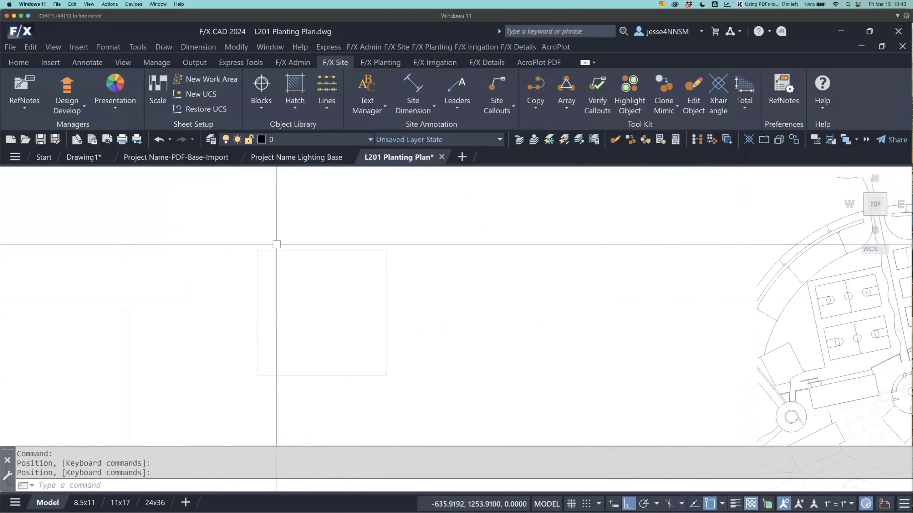
{"action": "left_click", "coordinate": [337, 230]}
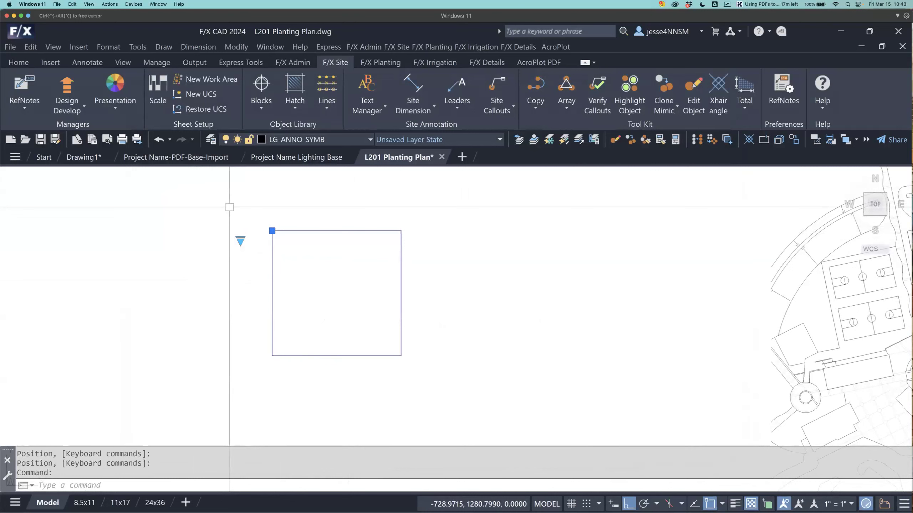
{"action": "left_click", "coordinate": [240, 240]}
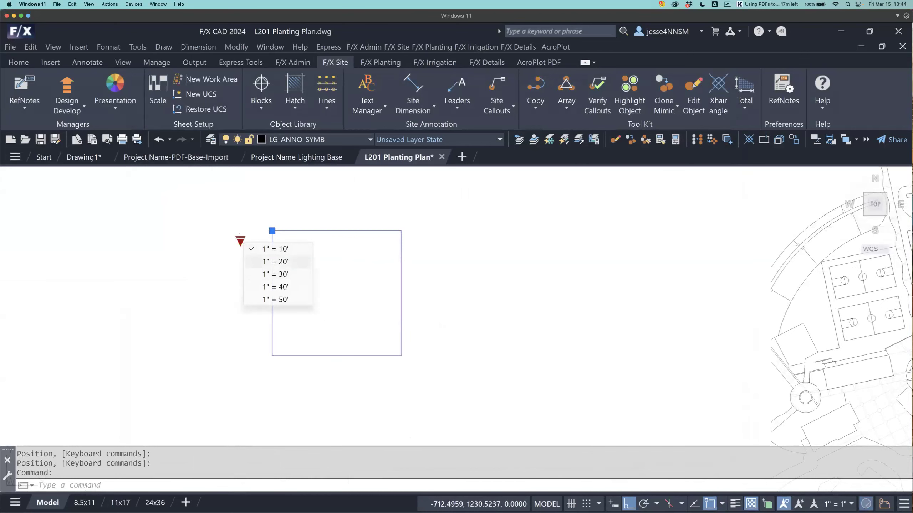
{"action": "left_click", "coordinate": [284, 261]}
{"action": "scroll", "coordinate": [342, 267], "scroll_direction": "down", "scroll_amount": 2}
{"action": "middle_click_drag", "start_coordinate": [424, 302], "coordinate": [400, 275]}
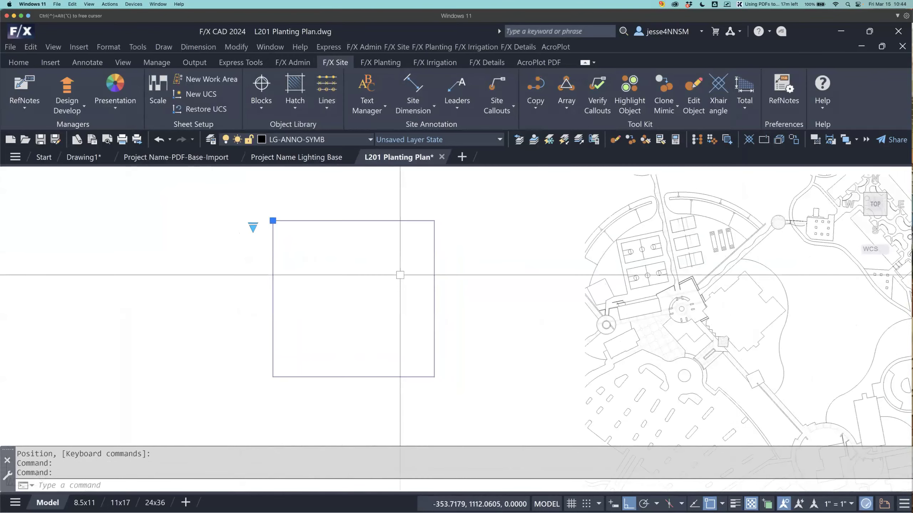
{"action": "key", "text": "Escape"}
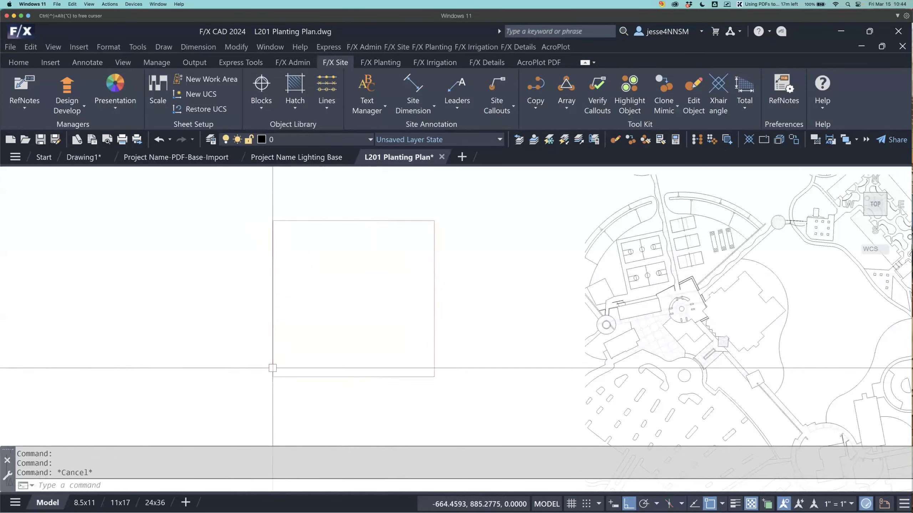
- Compare the sheet preview frame with the 24x36 layout's viewport extents, and return to paper space
{"action": "left_click", "coordinate": [155, 502]}
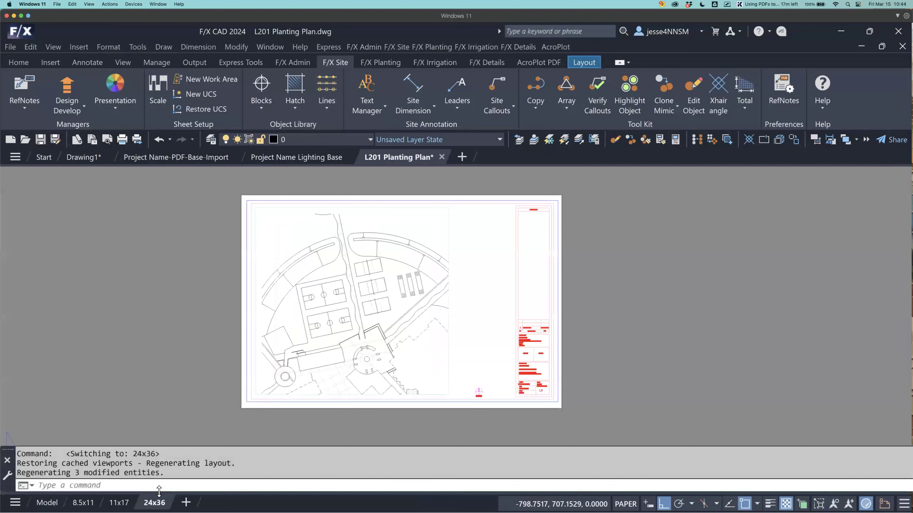
{"action": "double_click", "coordinate": [364, 316]}
{"action": "middle_click_drag", "start_coordinate": [310, 286], "coordinate": [392, 342]}
{"action": "middle_click_drag", "start_coordinate": [292, 305], "coordinate": [417, 294]}
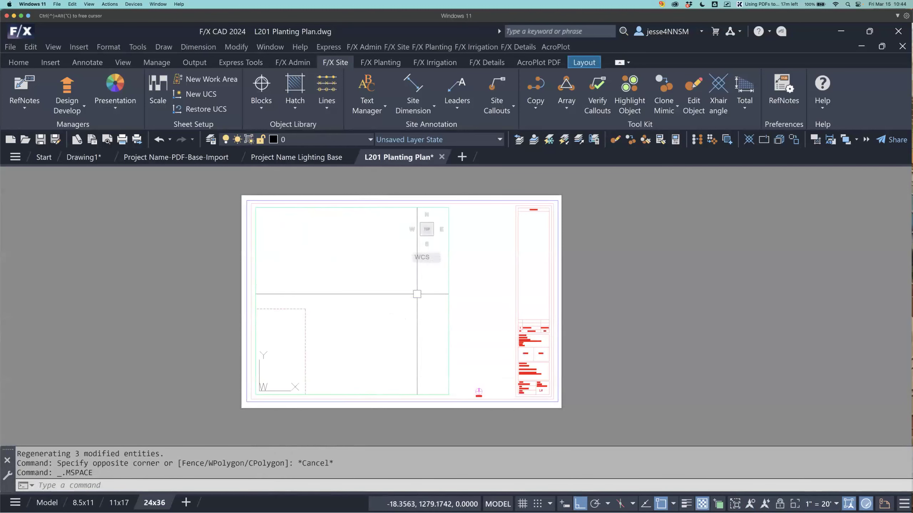
{"action": "middle_click_drag", "start_coordinate": [328, 348], "coordinate": [428, 304]}
{"action": "mouse_move", "coordinate": [341, 334]}
{"action": "middle_mouse_down"}
{"action": "mouse_move", "coordinate": [371, 319]}
{"action": "mouse_move", "coordinate": [374, 286]}
{"action": "middle_mouse_up"}
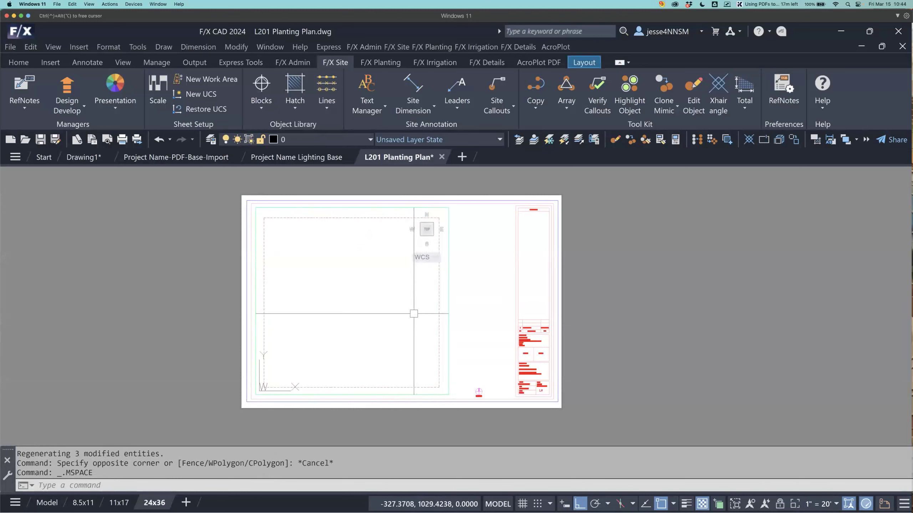
{"action": "middle_click_drag", "start_coordinate": [434, 305], "coordinate": [331, 321]}
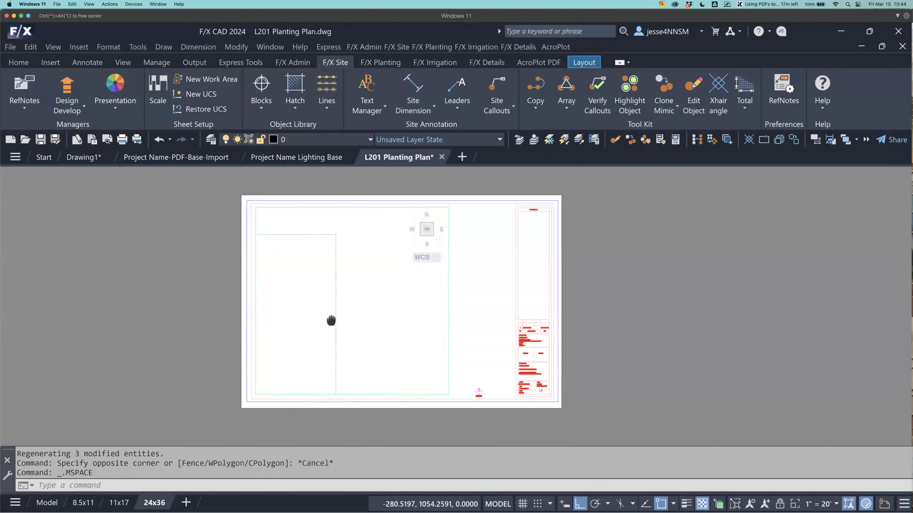
{"action": "scroll", "coordinate": [414, 296], "scroll_direction": "down", "scroll_amount": 3}
{"action": "middle_click_drag", "start_coordinate": [413, 296], "coordinate": [305, 306]}
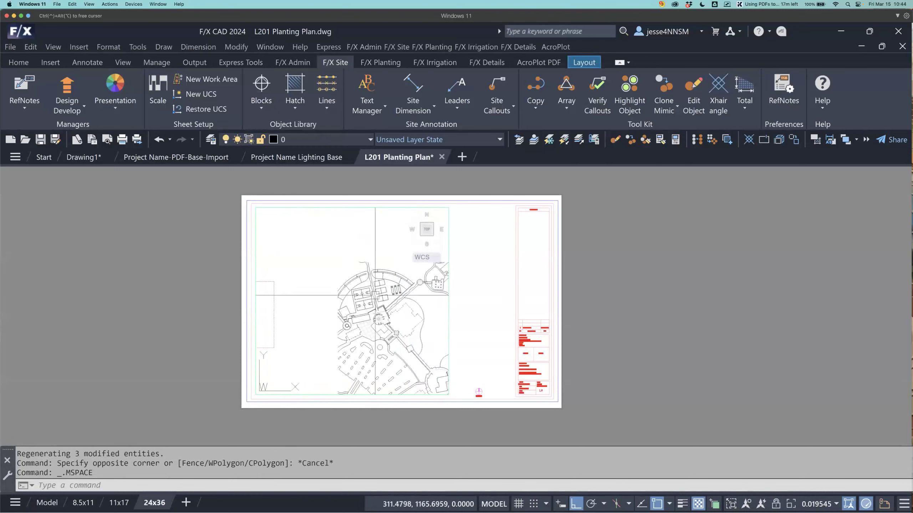
{"action": "scroll", "coordinate": [375, 296], "scroll_direction": "up", "scroll_amount": 2}
{"action": "double_click", "coordinate": [173, 362]}
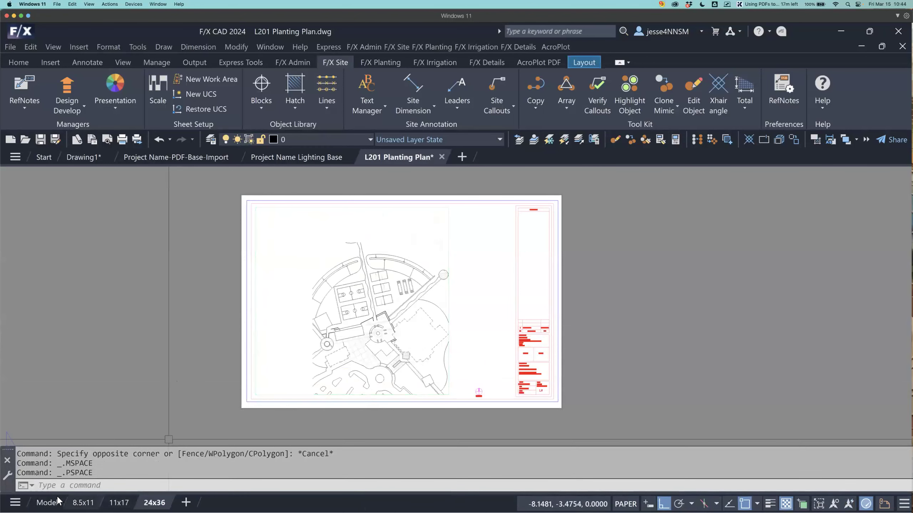
- Return to model space and examine the sheet preview block beside the whole site plan
{"action": "left_click", "coordinate": [48, 503]}
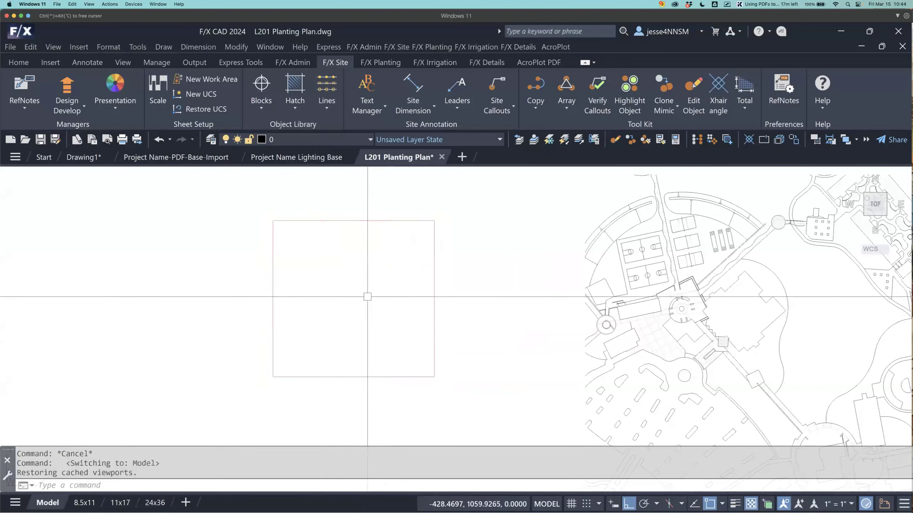
{"action": "scroll", "coordinate": [363, 297], "scroll_direction": "down", "scroll_amount": 1}
{"action": "scroll", "coordinate": [313, 297], "scroll_direction": "down", "scroll_amount": 1}
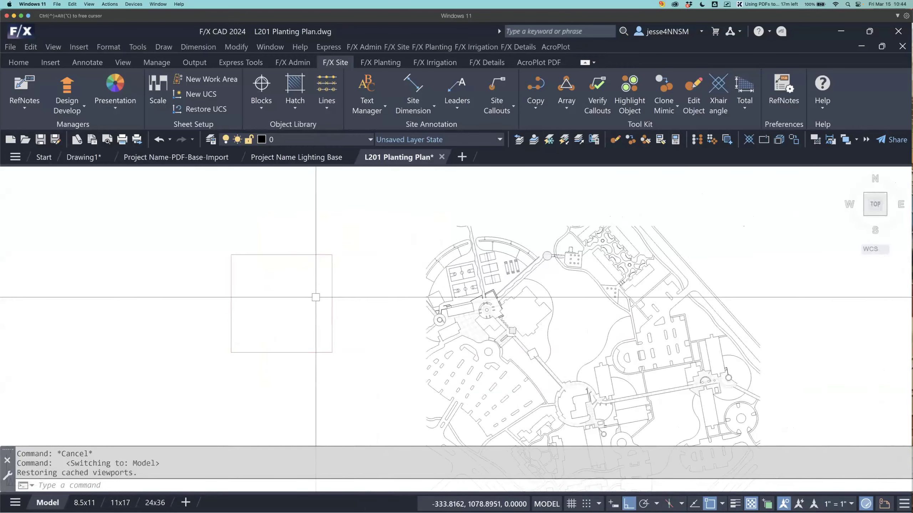
{"action": "scroll", "coordinate": [322, 293], "scroll_direction": "down", "scroll_amount": 1}
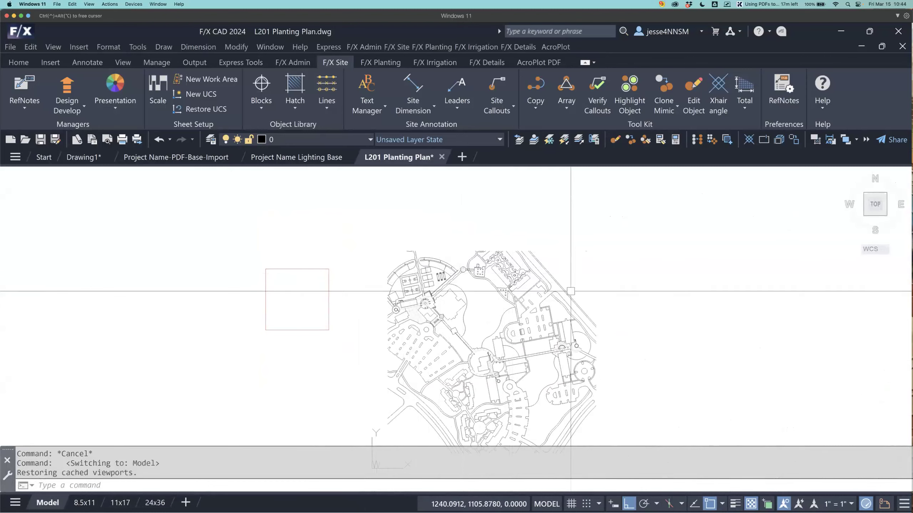
{"action": "middle_click_drag", "start_coordinate": [407, 331], "coordinate": [393, 283]}
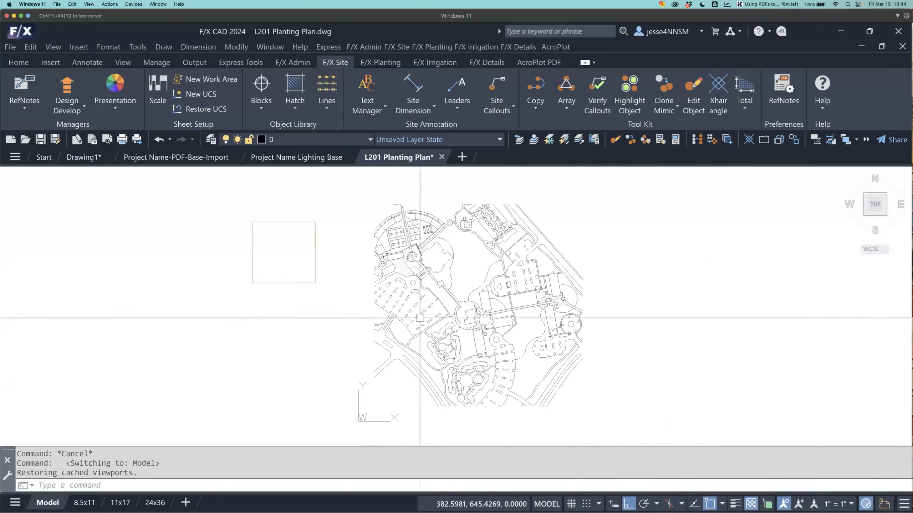
{"action": "left_click", "coordinate": [317, 272]}
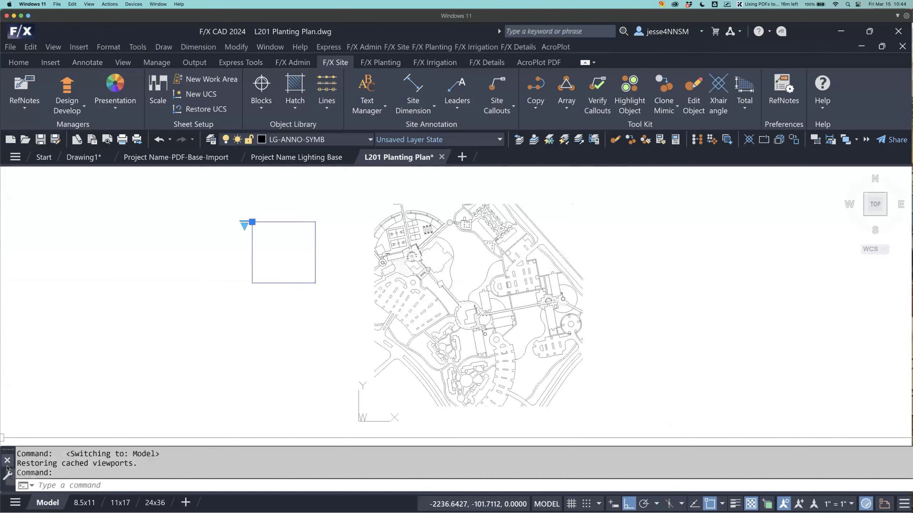
{"action": "key", "text": "Escape"}
{"action": "key", "text": "Escape"}
{"action": "middle_click_drag", "start_coordinate": [257, 315], "coordinate": [280, 337]}
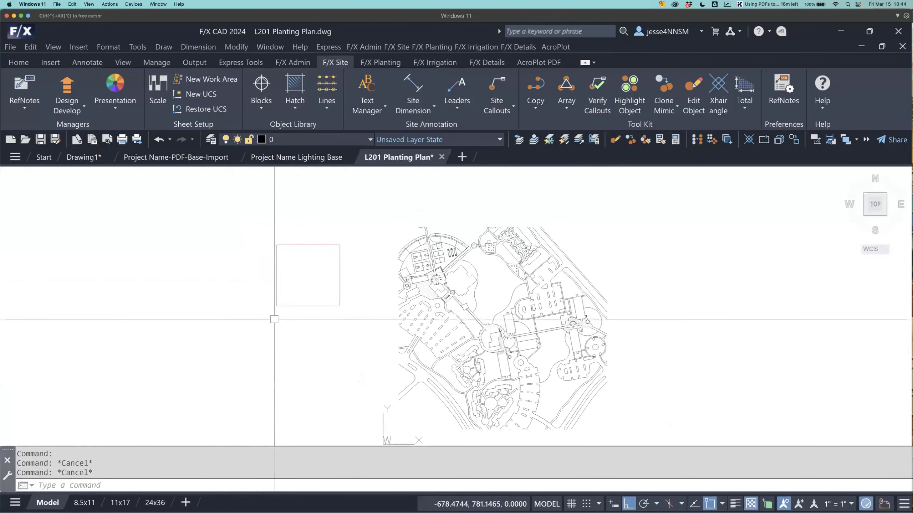
- Open the Land F/X project 2024W1 Using PDFs Webinar and accept its project settings
{"action": "left_click", "coordinate": [368, 114]}
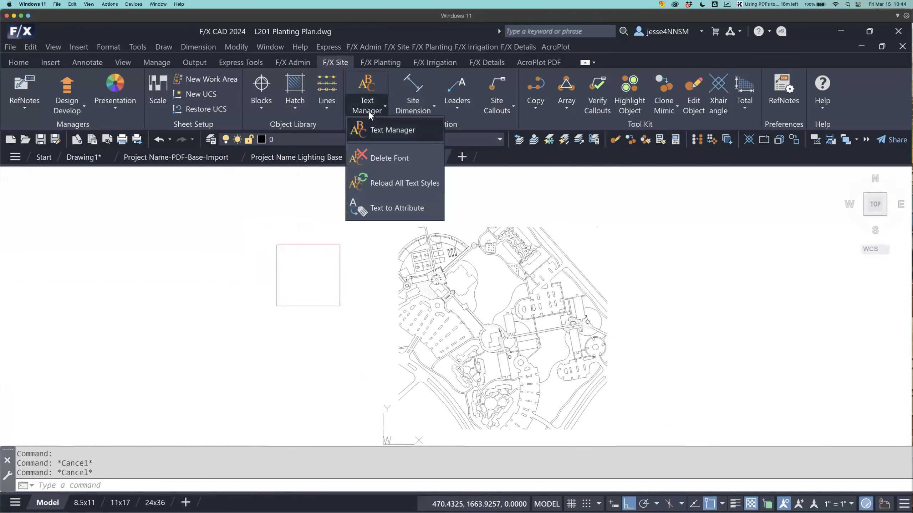
{"action": "left_click", "coordinate": [292, 65]}
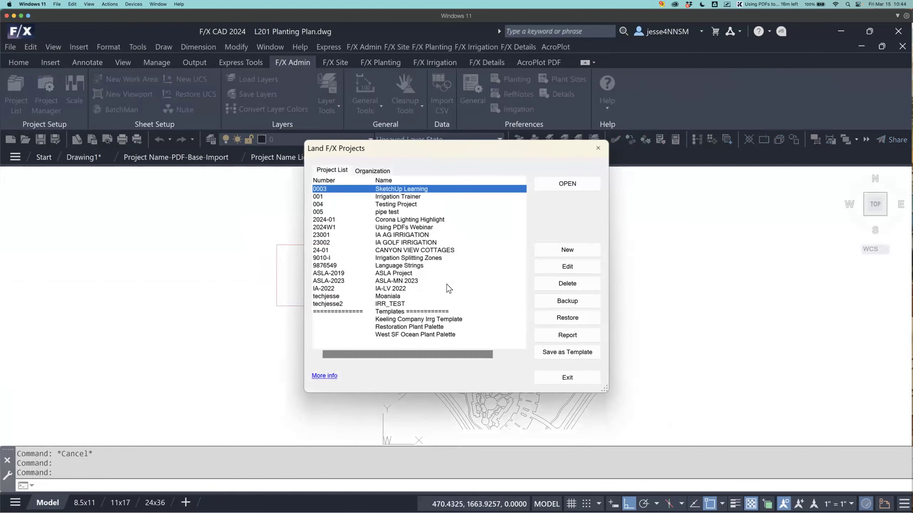
{"action": "double_click", "coordinate": [354, 227]}
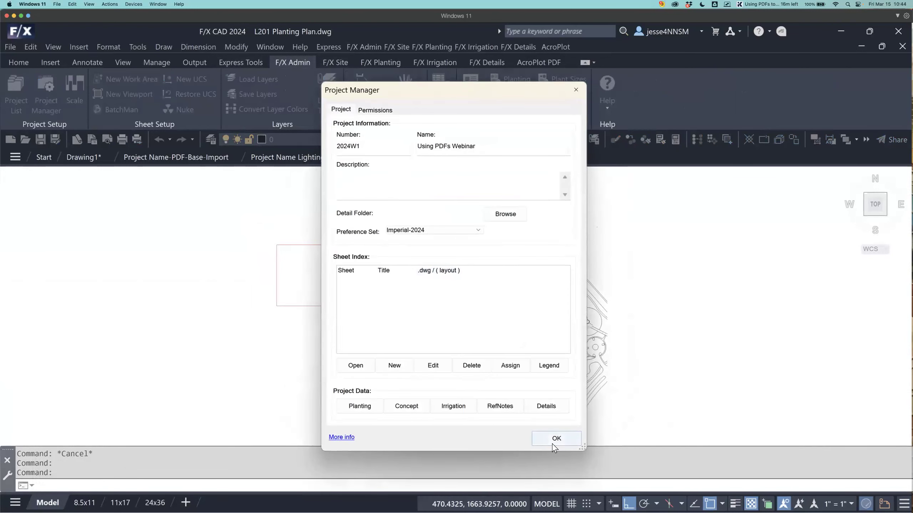
{"action": "left_click", "coordinate": [556, 438]}
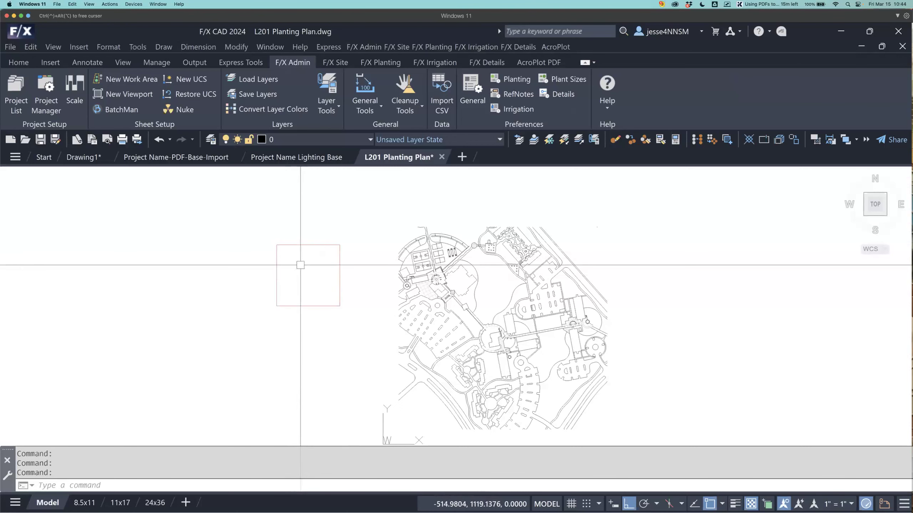
- Place the single-line text L1 near the middle of the sheet preview frame in the SHEET PREVIEW TITLE style, with rotation 0
{"action": "left_click", "coordinate": [344, 65]}
{"action": "left_click", "coordinate": [372, 115]}
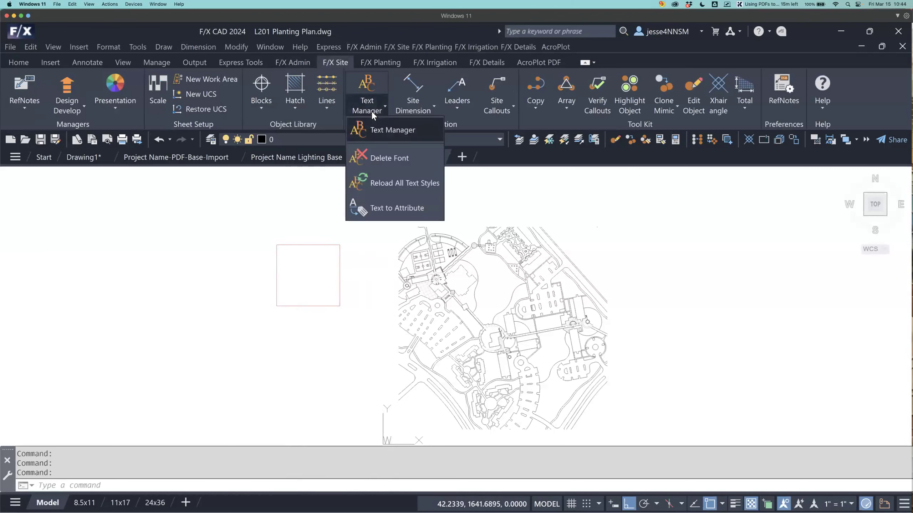
{"action": "left_click", "coordinate": [387, 131]}
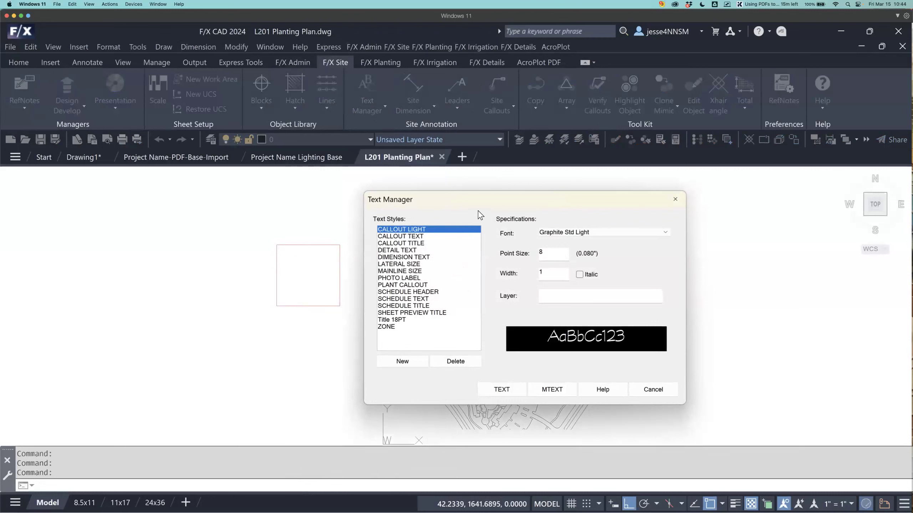
{"action": "left_click", "coordinate": [430, 313]}
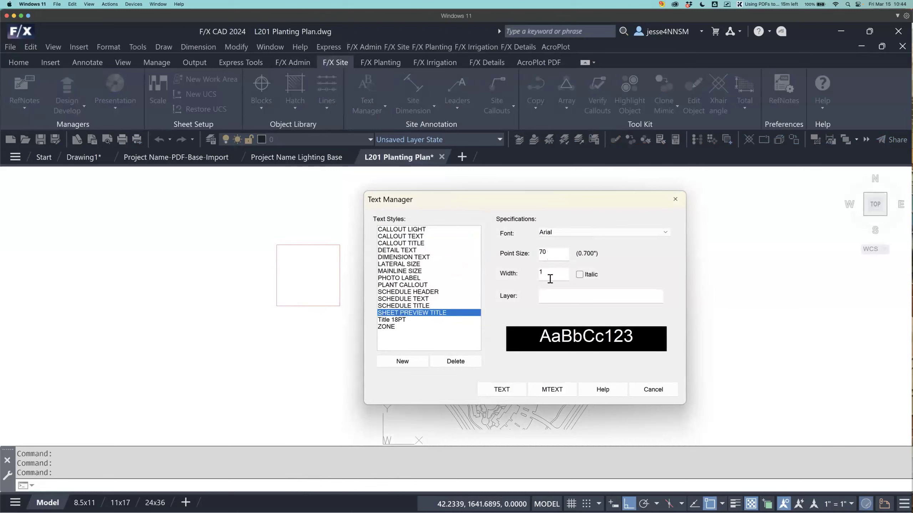
{"action": "left_click", "coordinate": [501, 390]}
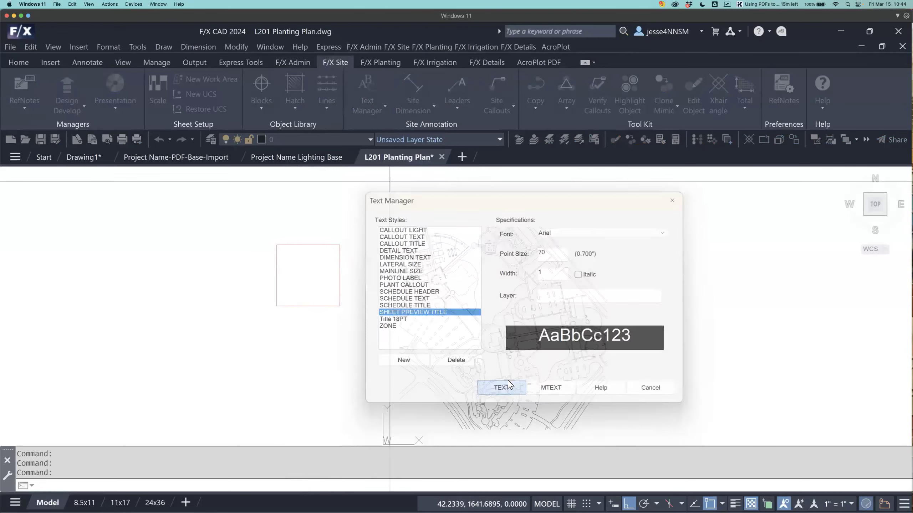
{"action": "scroll", "coordinate": [321, 293], "scroll_direction": "up", "scroll_amount": 3}
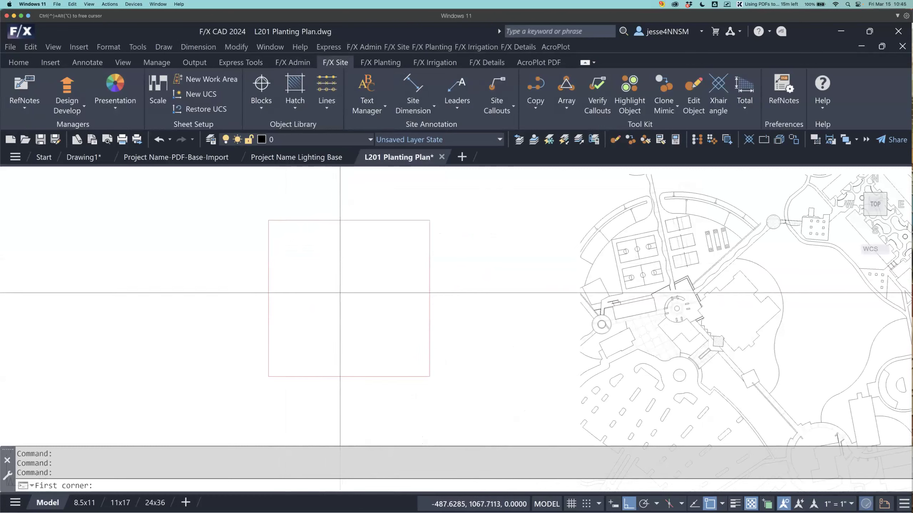
{"action": "left_click", "coordinate": [338, 292]}
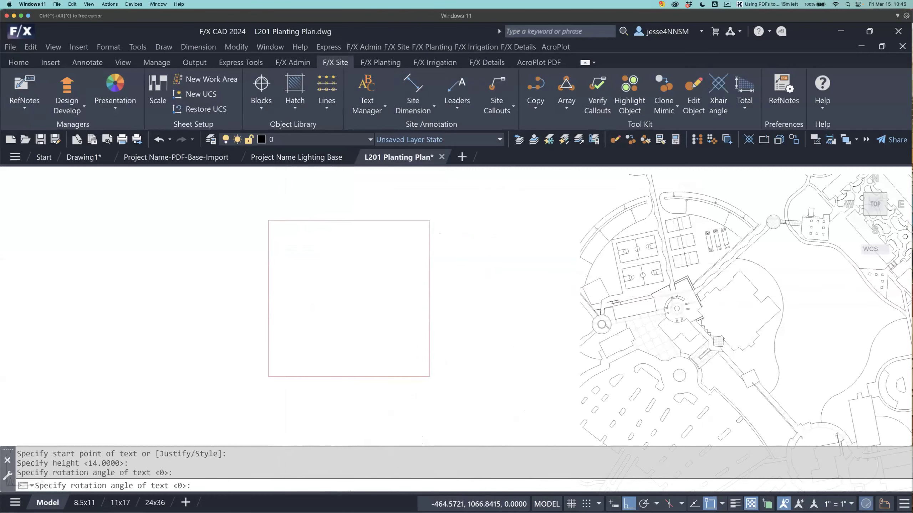
{"action": "key", "text": "Return"}
{"action": "key", "text": "Caps_Lock"}
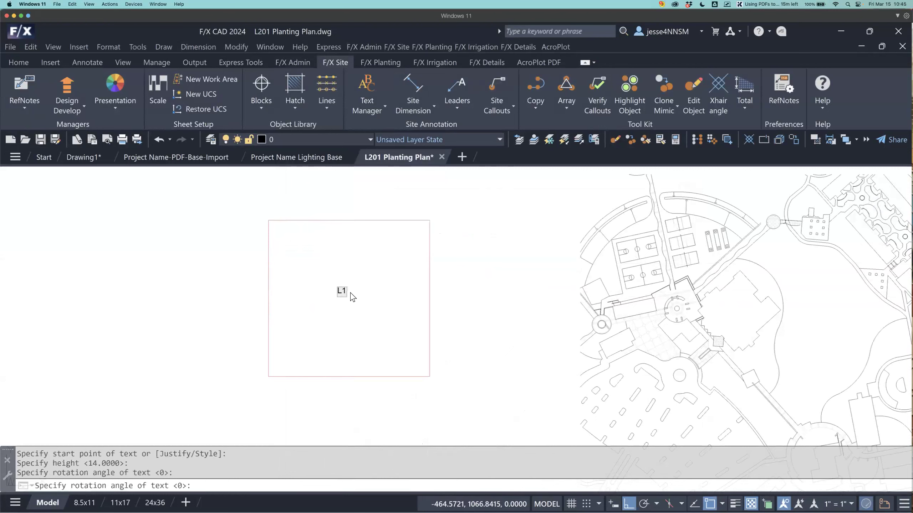
{"action": "key", "text": "Return"}
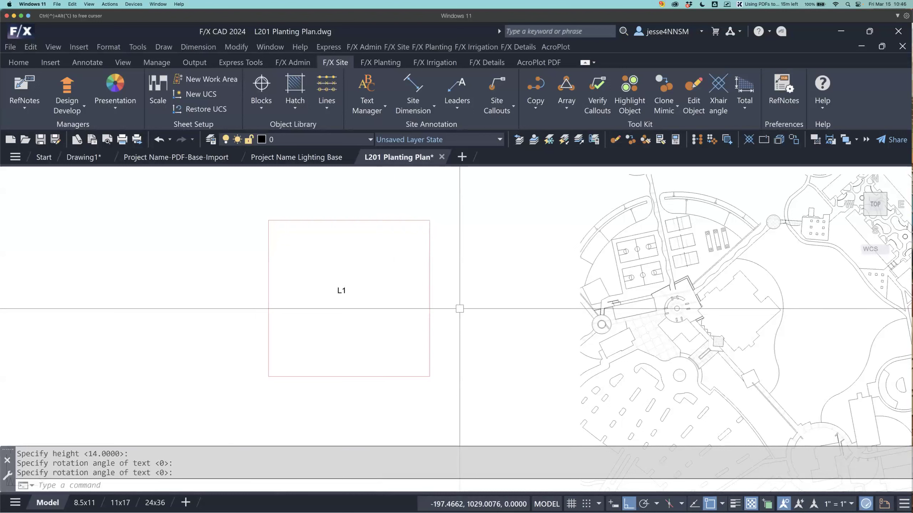
- List only the non-xref layers and assign the L1 title to the LK-SHEET-PRVW layer
{"action": "type", "text": "la"}
{"action": "key", "text": "Return"}
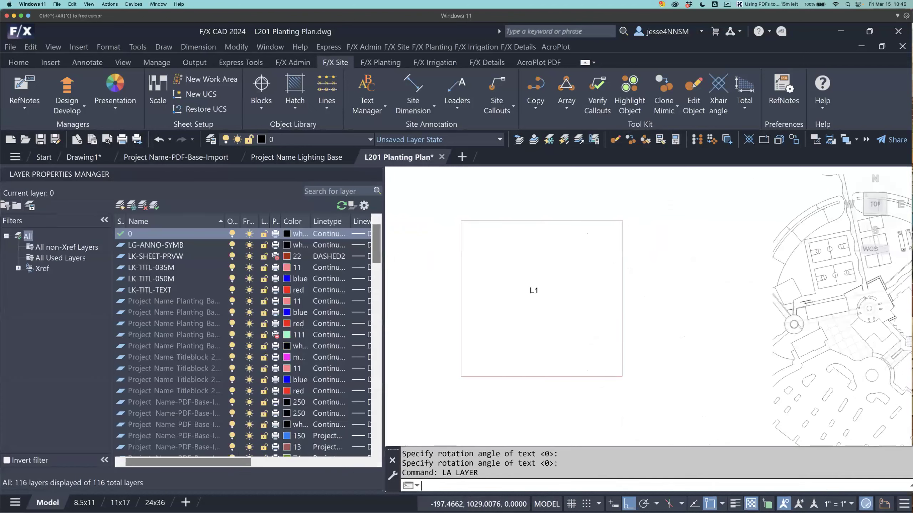
{"action": "left_click", "coordinate": [49, 247]}
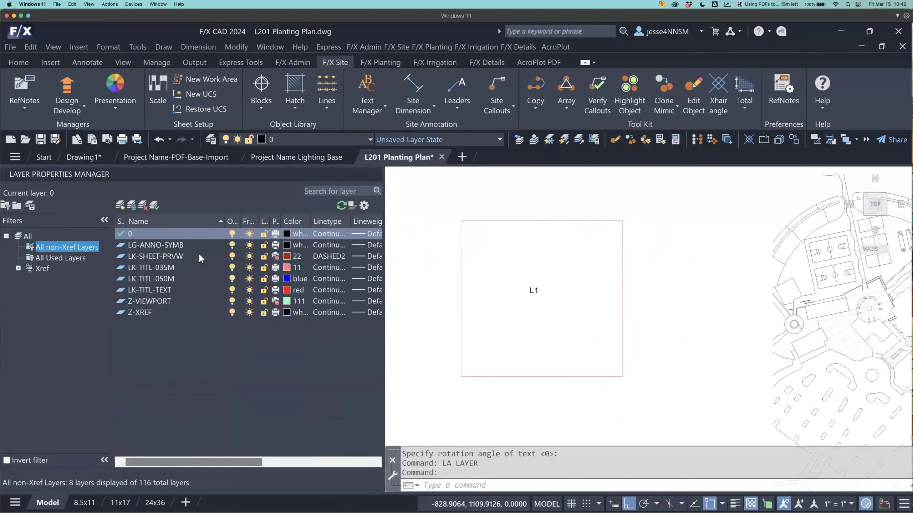
{"action": "left_click", "coordinate": [532, 291]}
{"action": "left_click", "coordinate": [359, 140]}
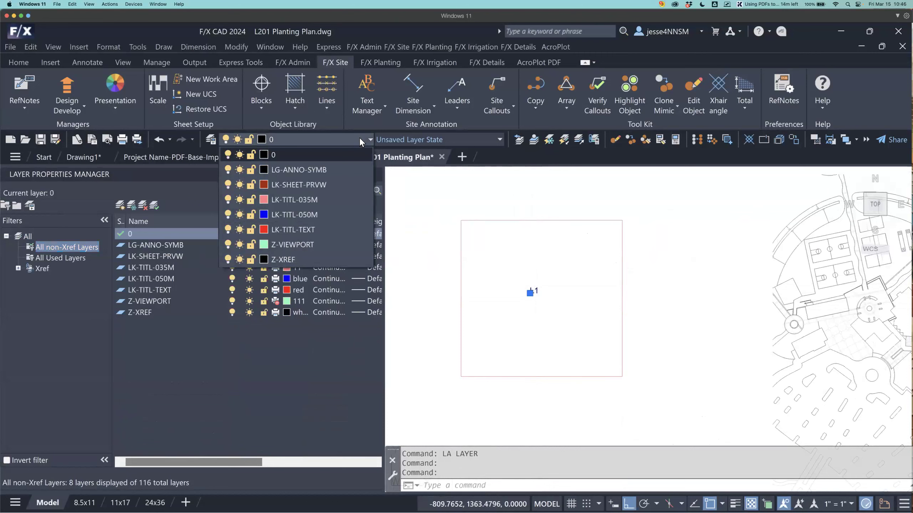
{"action": "left_click", "coordinate": [319, 184]}
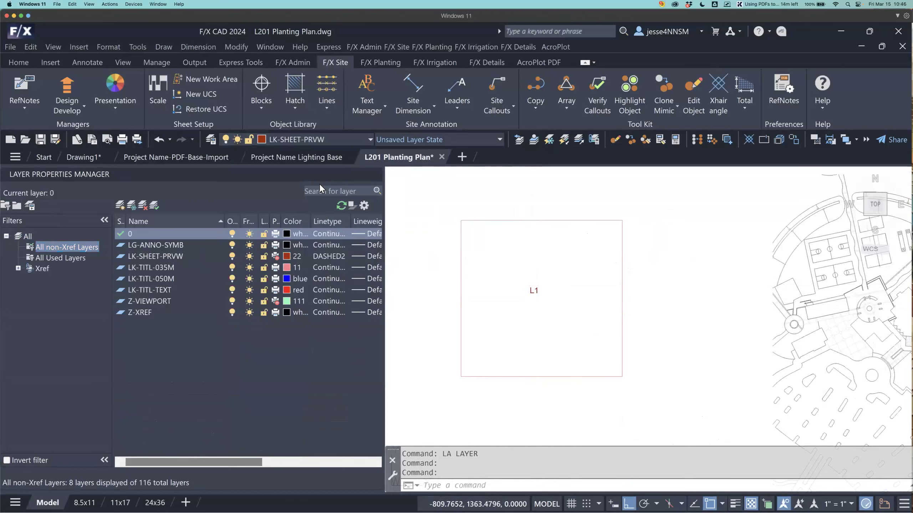
{"action": "key", "text": "Escape"}
- Move the L1 title to the centre of the preview frame with ortho off, and close the layer manager
{"action": "scroll", "coordinate": [538, 316], "scroll_direction": "up", "scroll_amount": 2}
{"action": "scroll", "coordinate": [534, 291], "scroll_direction": "down", "scroll_amount": 2}
{"action": "middle_click_drag", "start_coordinate": [531, 292], "coordinate": [524, 298]}
{"action": "left_click", "coordinate": [524, 293]}
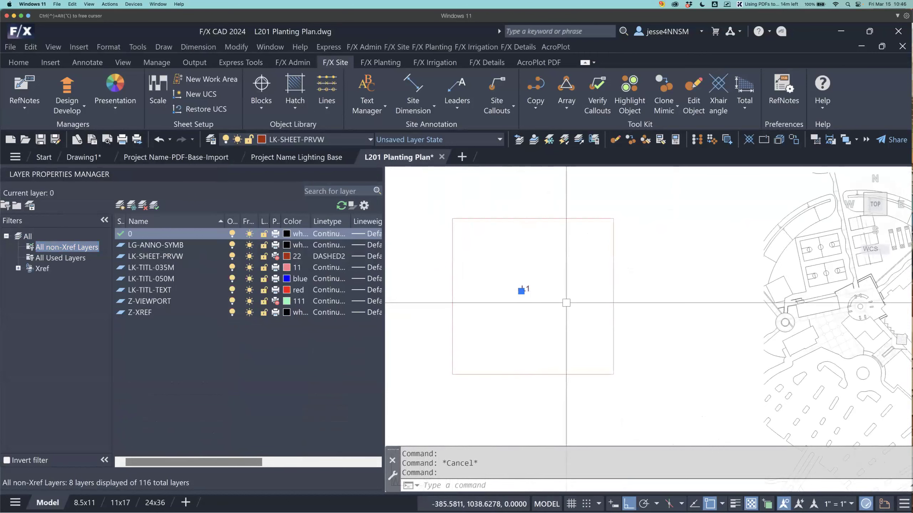
{"action": "type", "text": "m"}
{"action": "key", "text": "Return"}
{"action": "left_click", "coordinate": [525, 290]}
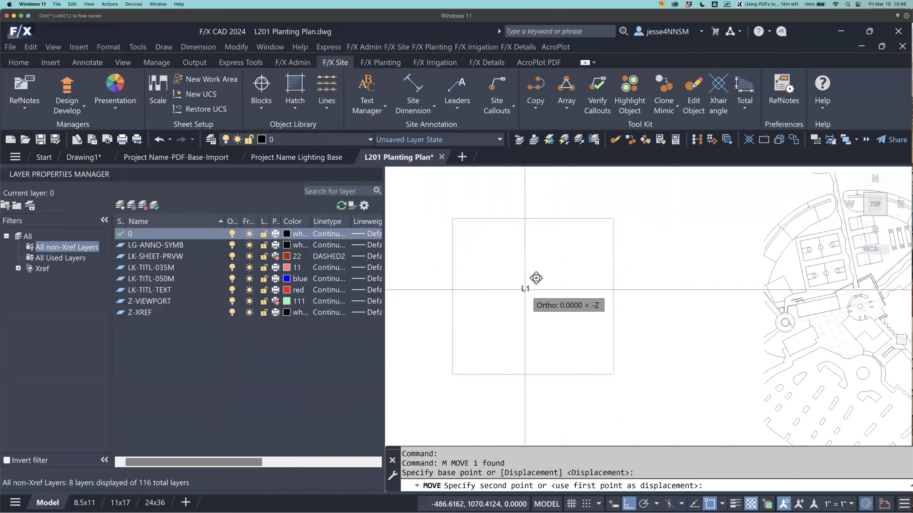
{"action": "key", "text": "F8"}
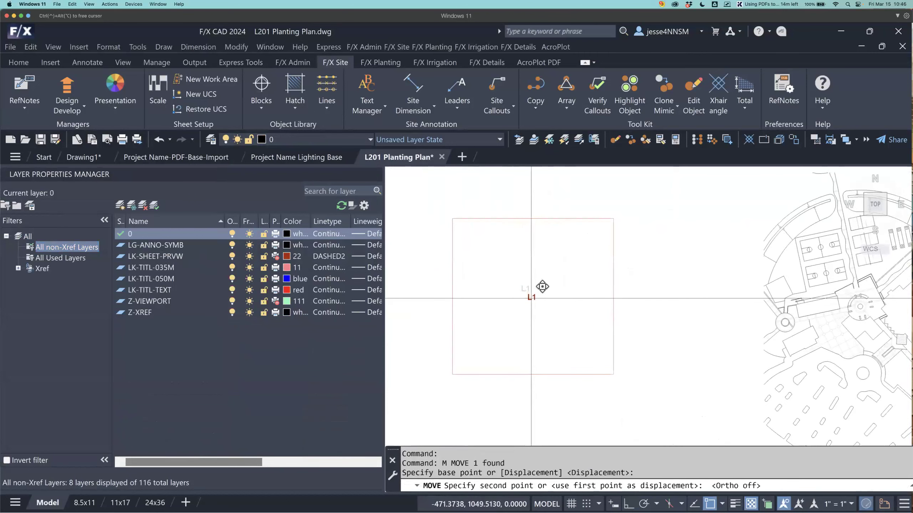
{"action": "key", "text": "Escape"}
{"action": "key", "text": "Escape"}
{"action": "right_click", "coordinate": [198, 175]}
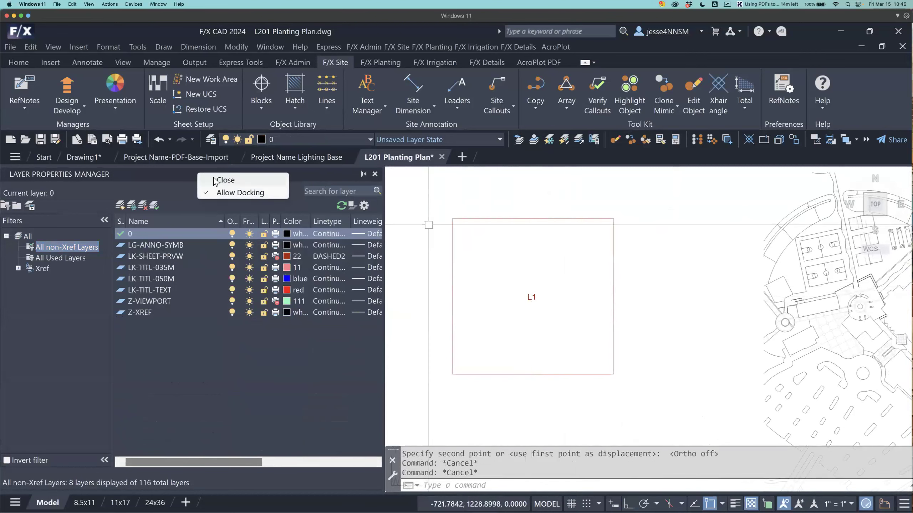
{"action": "left_click", "coordinate": [217, 179]}
- Copy the preview frame and its title from the upper-left corner into two adjoining rows of three frames over the site's northern part
{"action": "scroll", "coordinate": [514, 291], "scroll_direction": "down", "scroll_amount": 2}
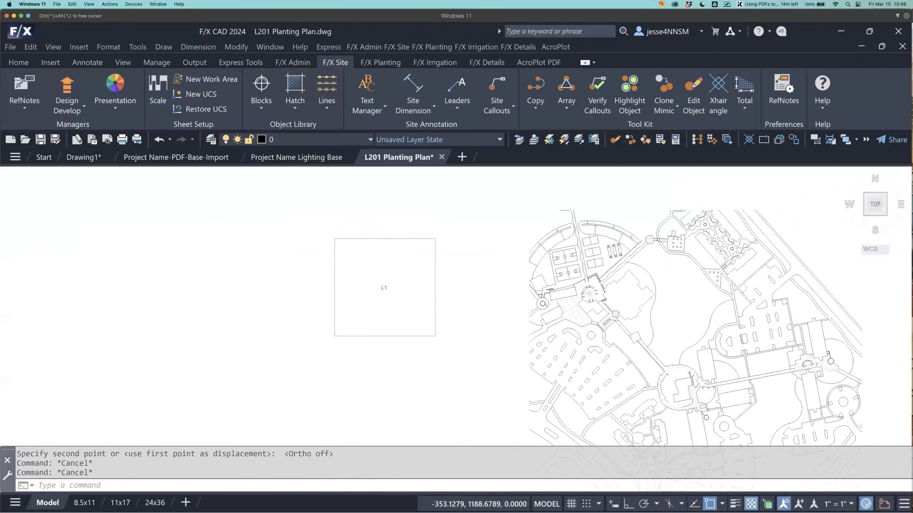
{"action": "left_click", "coordinate": [482, 231]}
{"action": "left_click", "coordinate": [313, 389]}
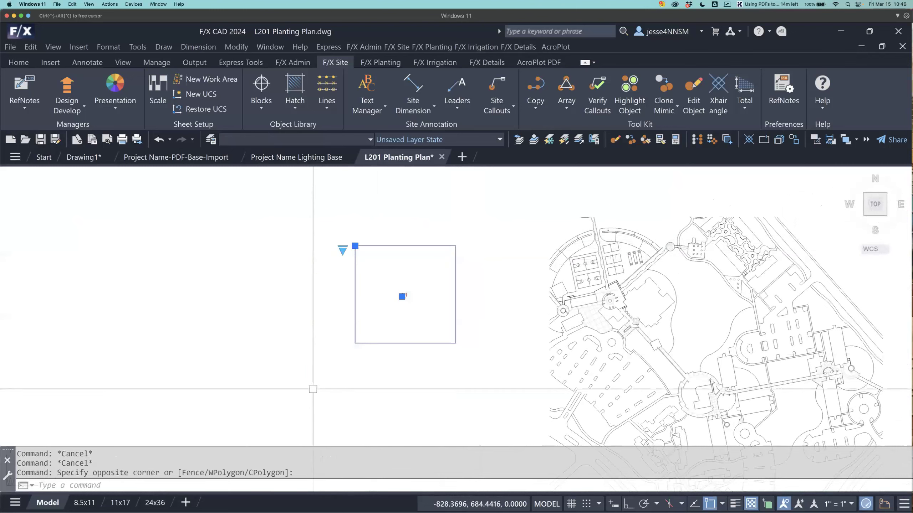
{"action": "right_click", "coordinate": [305, 302]}
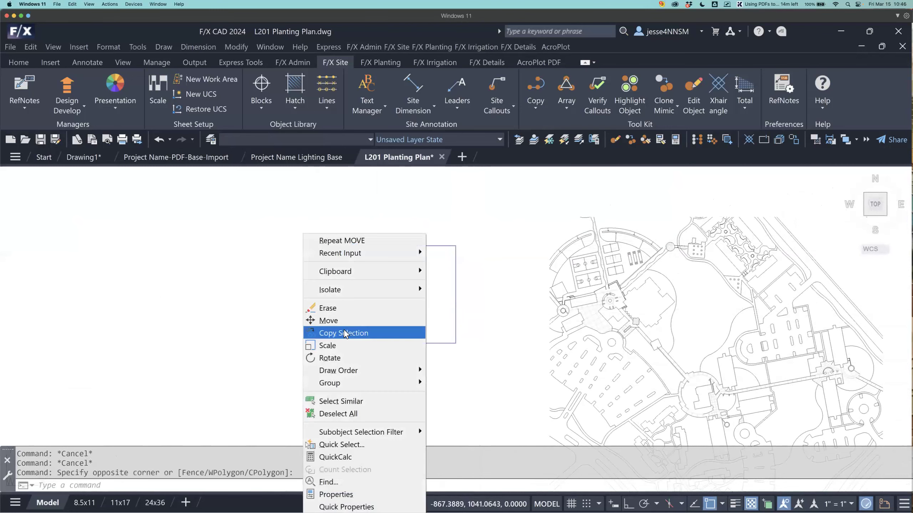
{"action": "left_click", "coordinate": [359, 332]}
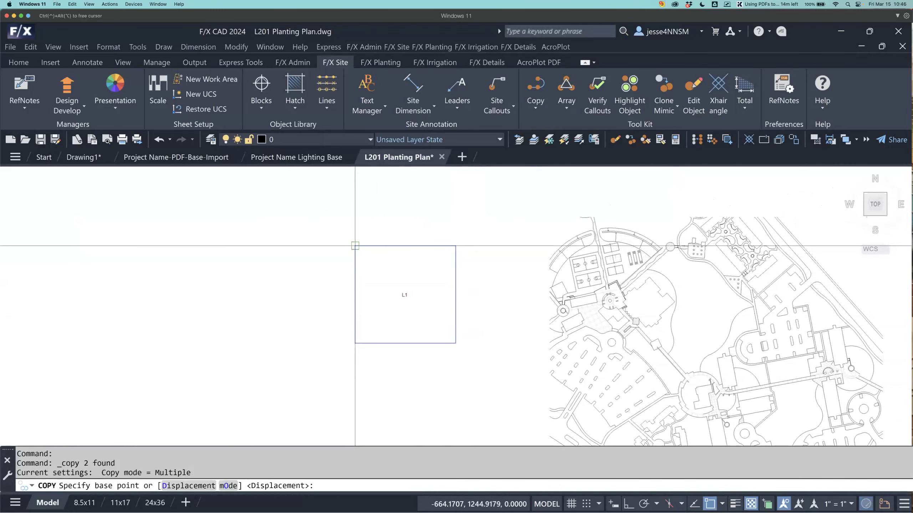
{"action": "left_click", "coordinate": [355, 246]}
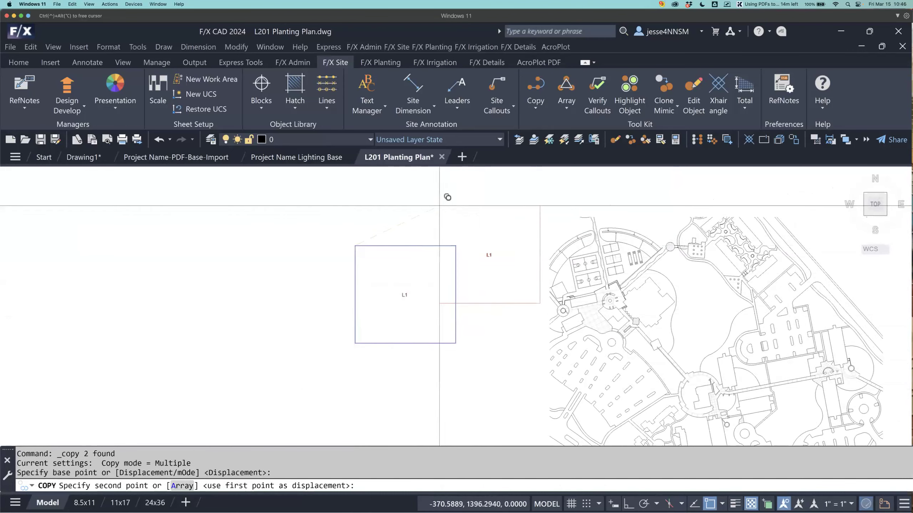
{"action": "middle_click_drag", "start_coordinate": [518, 209], "coordinate": [363, 206]}
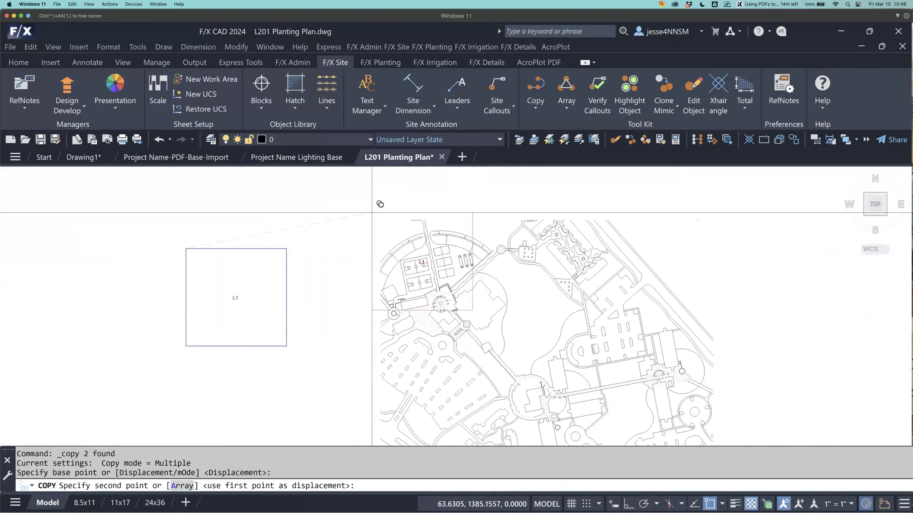
{"action": "left_click", "coordinate": [372, 213]}
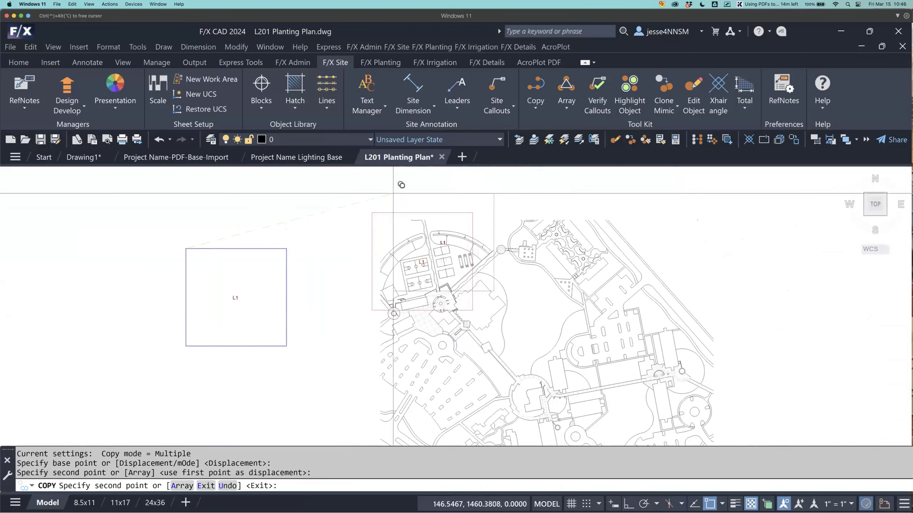
{"action": "left_click", "coordinate": [472, 213]}
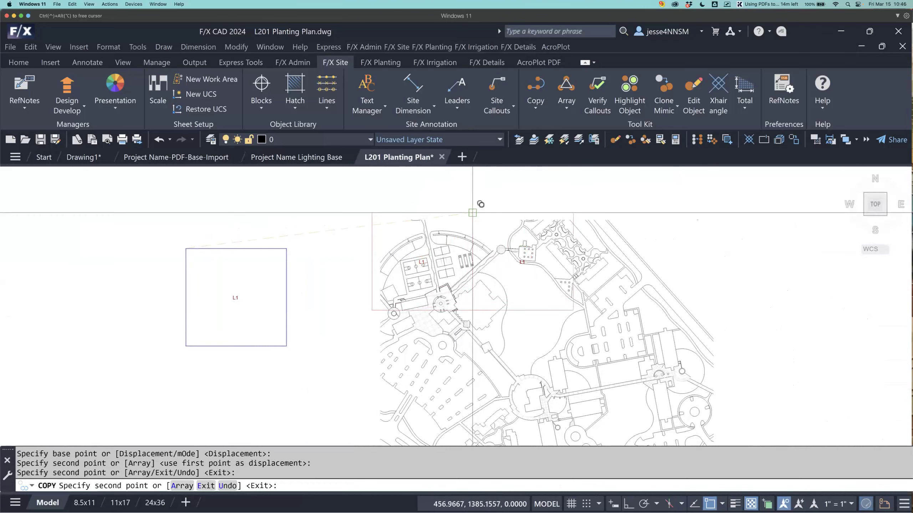
{"action": "left_click", "coordinate": [573, 213]}
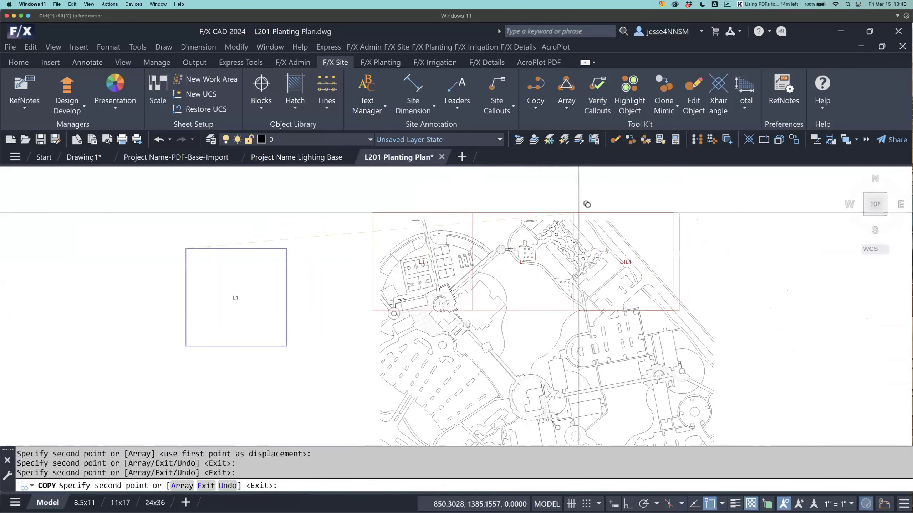
{"action": "left_click", "coordinate": [371, 310]}
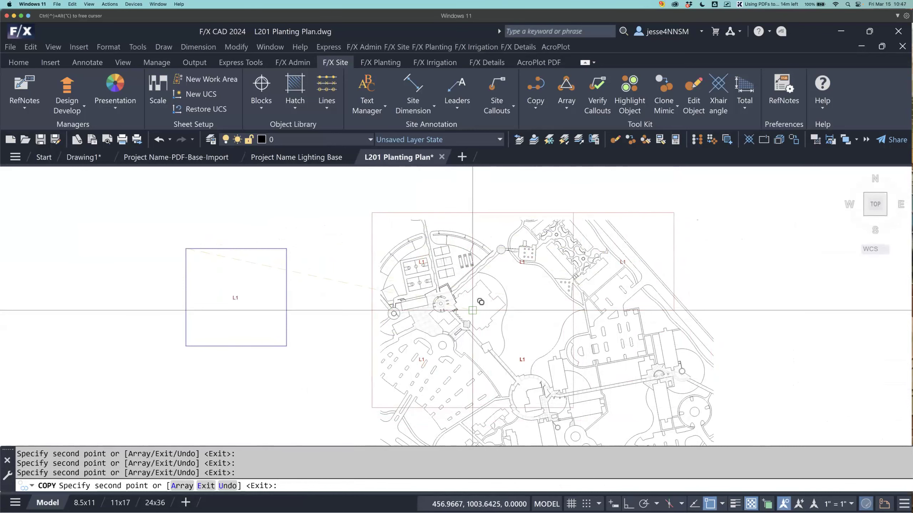
{"action": "scroll", "coordinate": [578, 306], "scroll_direction": "up", "scroll_amount": 4}
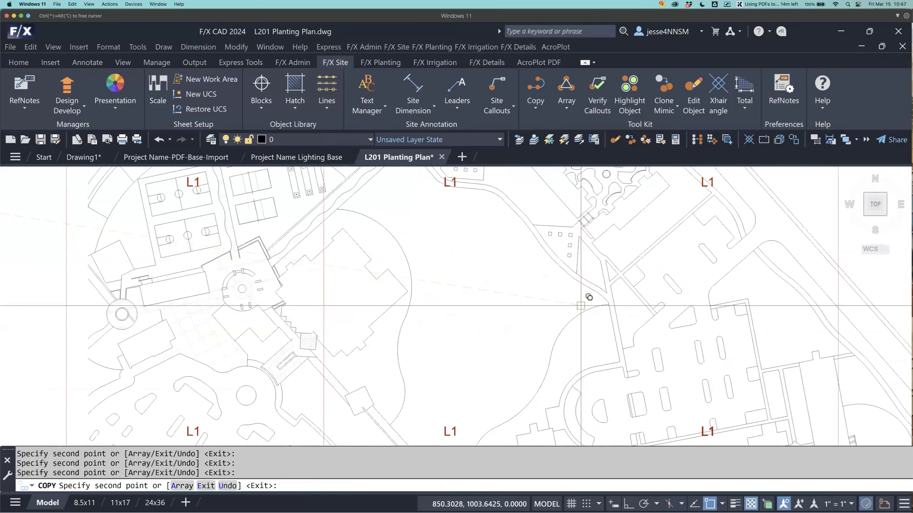
{"action": "scroll", "coordinate": [549, 264], "scroll_direction": "down", "scroll_amount": 8}
{"action": "key", "text": "Escape"}
{"action": "key", "text": "Escape"}
- Erase the original preview frame and its title beside the site plan
{"action": "left_click", "coordinate": [414, 214]}
{"action": "left_click", "coordinate": [353, 329]}
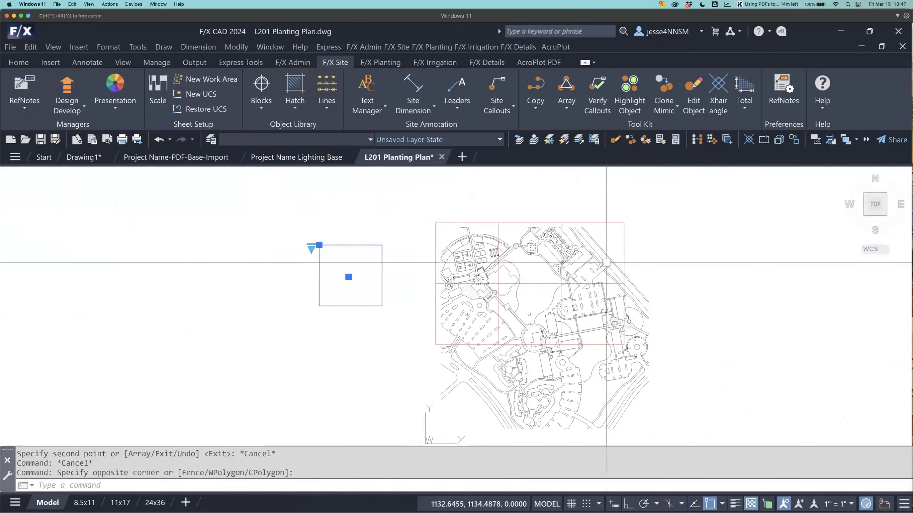
{"action": "type", "text": "e"}
{"action": "key", "text": "Return"}
- Retitle the middle and right frames of the upper row L2 and L3
{"action": "scroll", "coordinate": [526, 264], "scroll_direction": "up", "scroll_amount": 5}
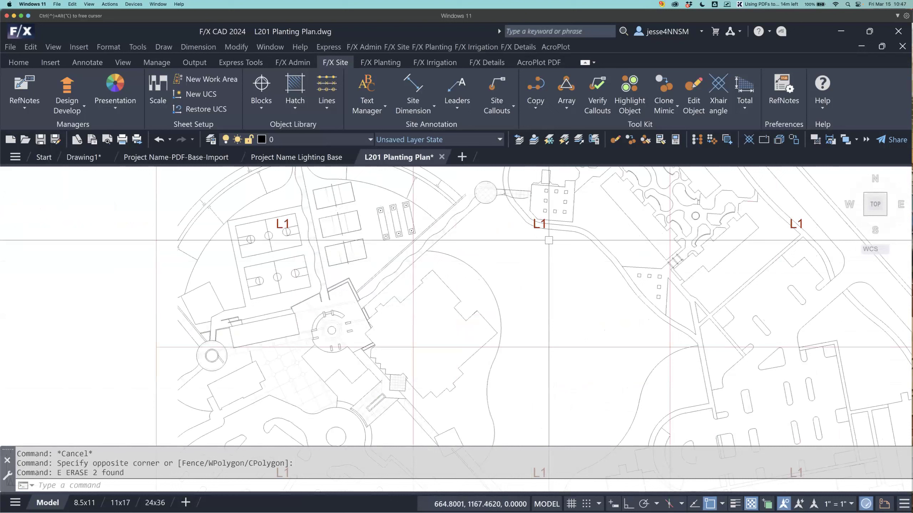
{"action": "double_click", "coordinate": [542, 225]}
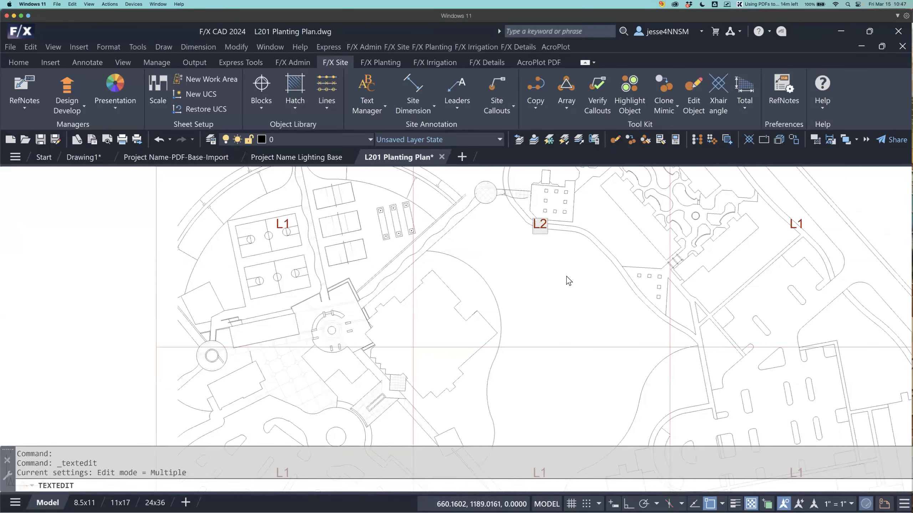
{"action": "middle_click_drag", "start_coordinate": [823, 231], "coordinate": [556, 257]}
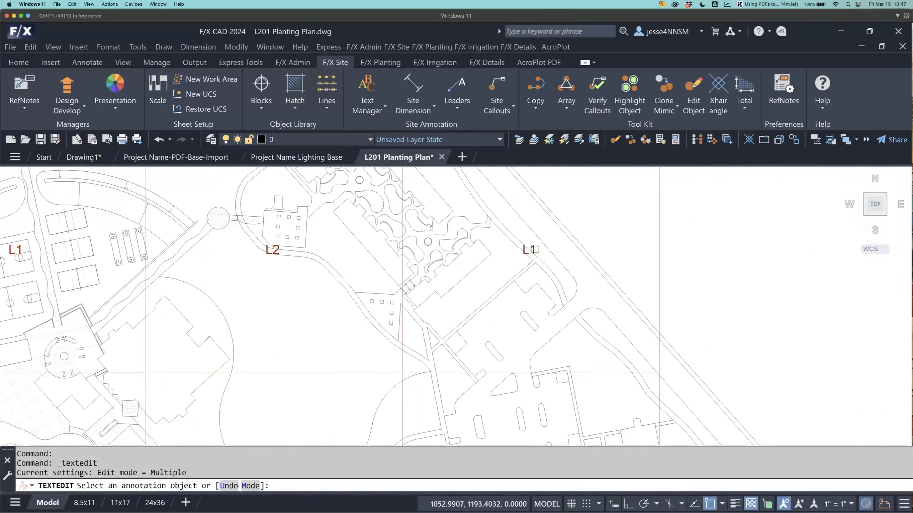
{"action": "left_click", "coordinate": [528, 251]}
{"action": "key", "text": "Right"}
{"action": "key", "text": "BackSpace"}
{"action": "type", "text": "3"}
{"action": "left_click", "coordinate": [572, 285]}
- Retitle the left frame of the lower row L4 and end text editing
{"action": "mouse_move", "coordinate": [217, 379]}
{"action": "middle_mouse_down"}
{"action": "mouse_move", "coordinate": [535, 232]}
{"action": "mouse_move", "coordinate": [532, 195]}
{"action": "middle_mouse_up"}
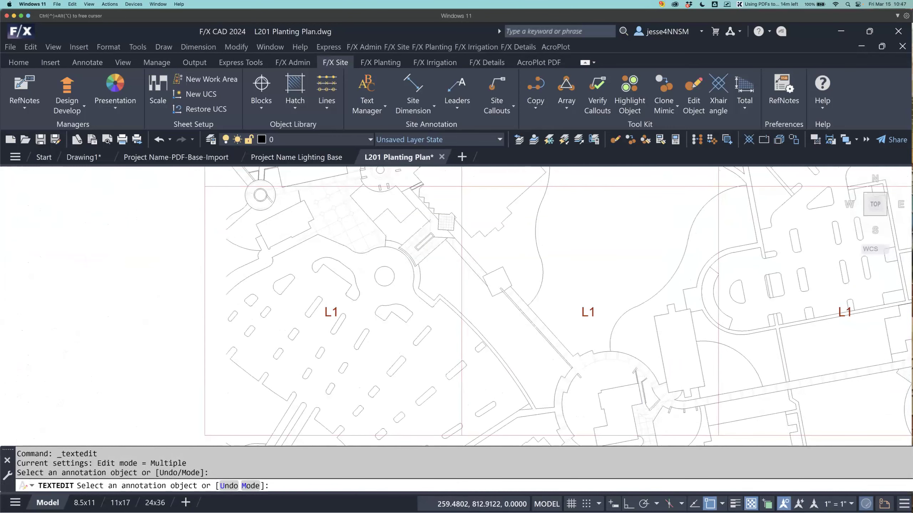
{"action": "left_click", "coordinate": [332, 313]}
{"action": "key", "text": "Right"}
{"action": "key", "text": "BackSpace"}
{"action": "type", "text": "4"}
{"action": "left_click", "coordinate": [133, 318]}
{"action": "key", "text": "Escape"}
{"action": "key", "text": "Escape"}
{"action": "key", "text": "Escape"}
{"action": "scroll", "coordinate": [140, 317], "scroll_direction": "down", "scroll_amount": 4}
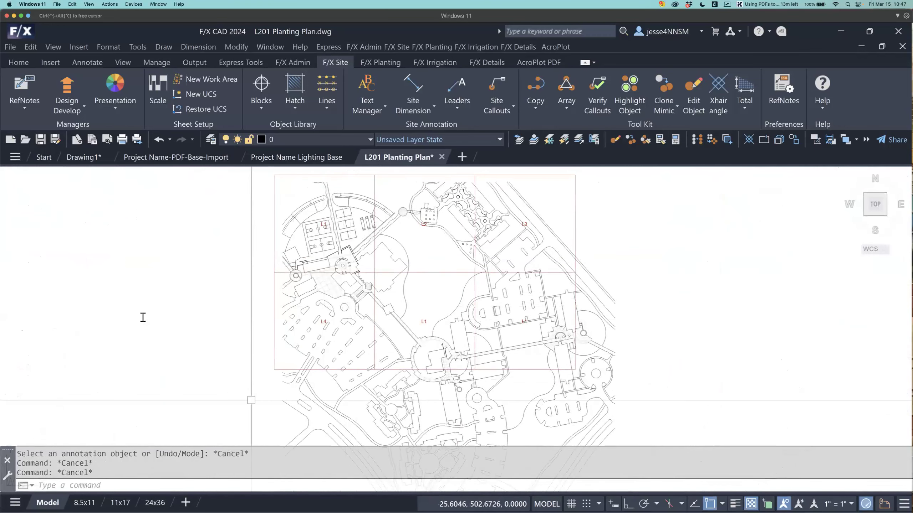
- Delete the 8.5x11 and 11x17 layouts from the drawing
{"action": "mouse_move", "coordinate": [122, 501]}
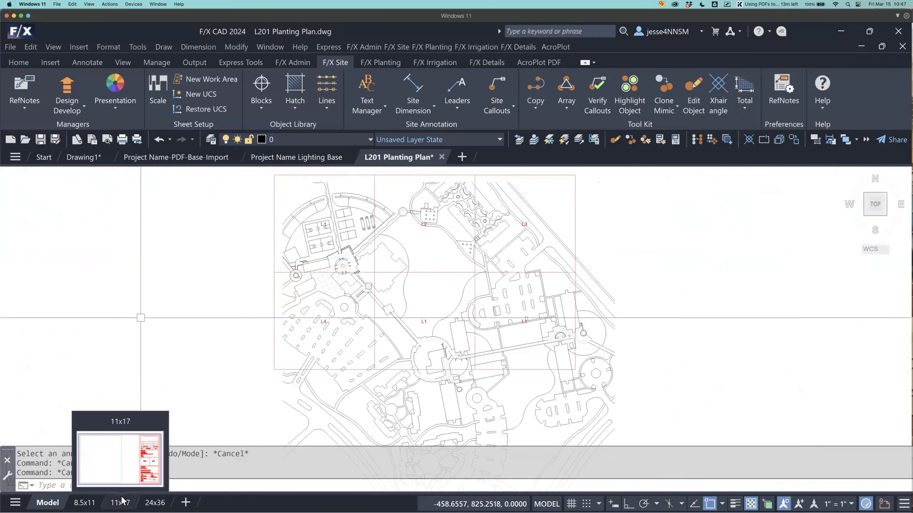
{"action": "right_click", "coordinate": [87, 502]}
{"action": "left_click", "coordinate": [166, 208]}
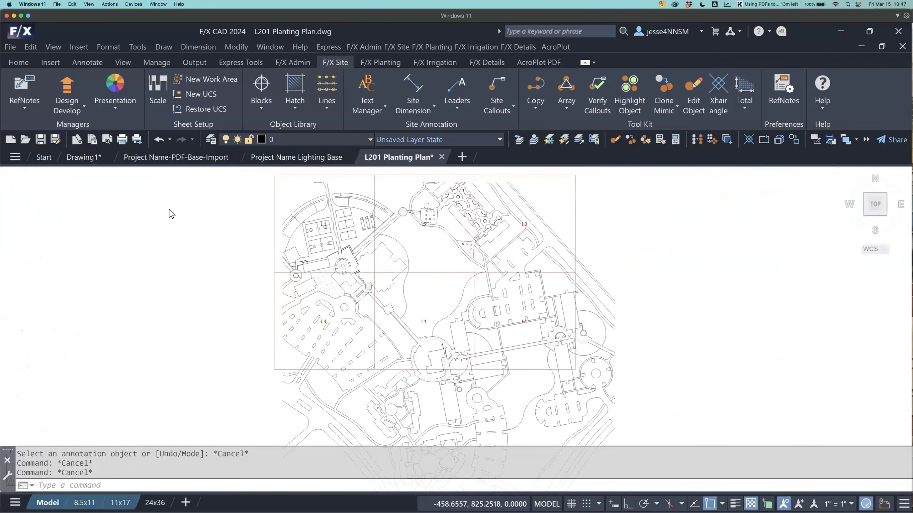
{"action": "left_click", "coordinate": [498, 325]}
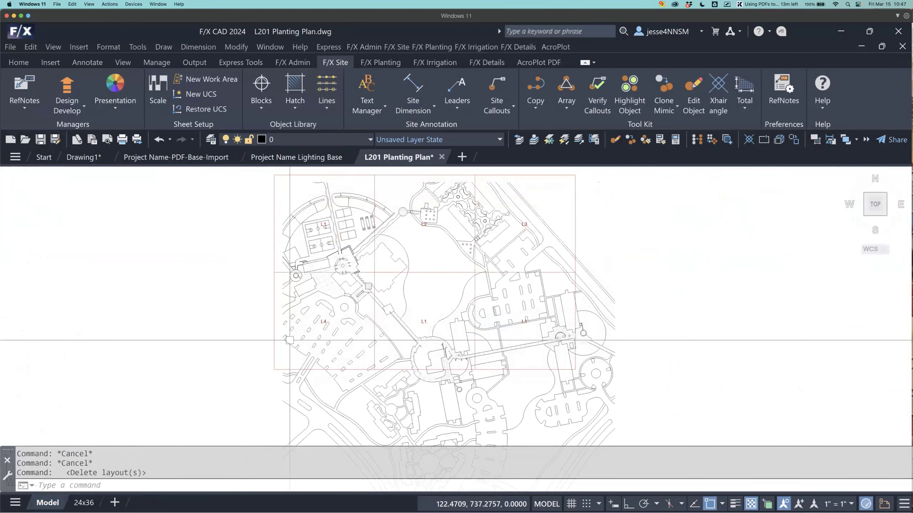
- Open the 24x36 layout and activate its viewport with the upper-left L1 frame in full view
{"action": "left_click", "coordinate": [83, 502]}
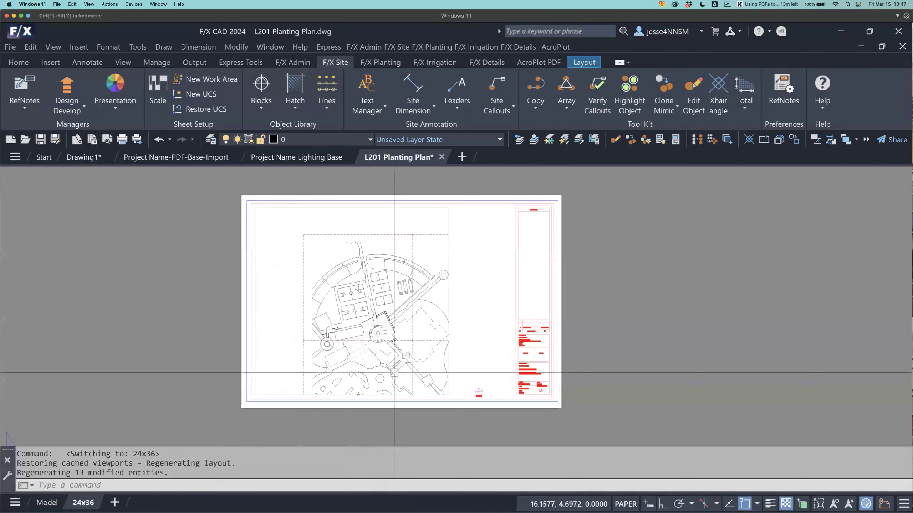
{"action": "middle_click_drag", "start_coordinate": [481, 392], "coordinate": [529, 393]}
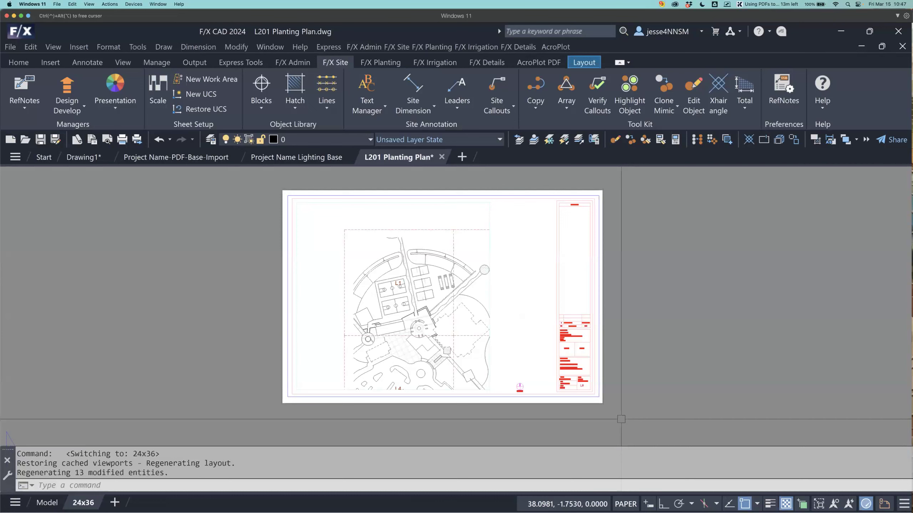
{"action": "middle_click_drag", "start_coordinate": [582, 406], "coordinate": [621, 393]}
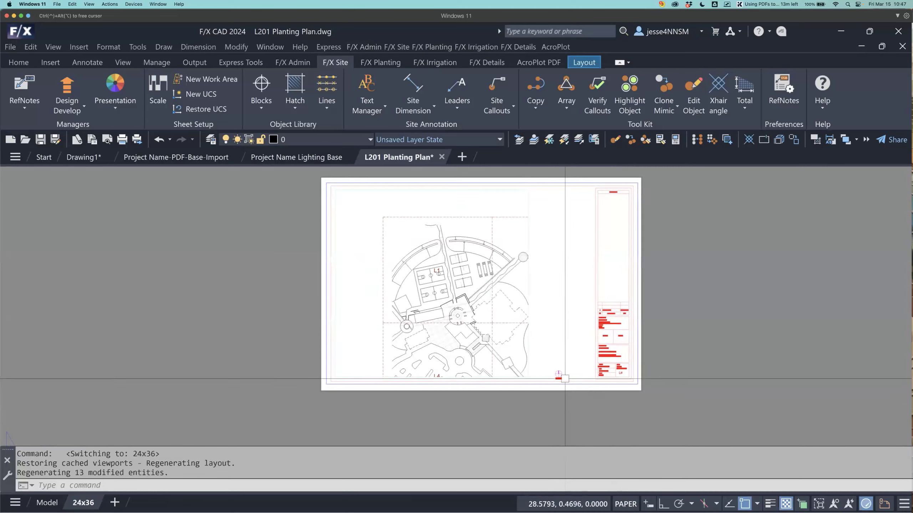
{"action": "double_click", "coordinate": [481, 314]}
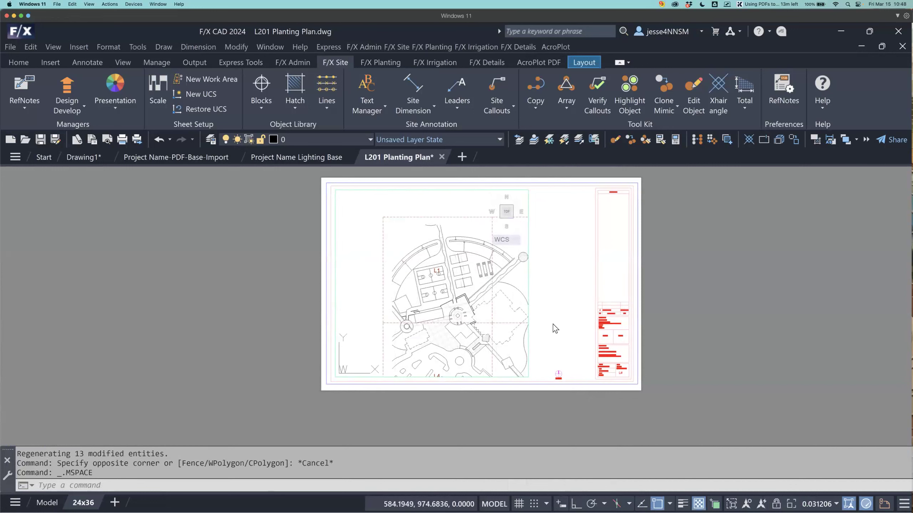
{"action": "mouse_move", "coordinate": [493, 304]}
{"action": "middle_mouse_down"}
{"action": "mouse_move", "coordinate": [481, 317]}
{"action": "mouse_move", "coordinate": [422, 302]}
{"action": "mouse_move", "coordinate": [438, 306]}
{"action": "mouse_move", "coordinate": [418, 310]}
{"action": "mouse_move", "coordinate": [441, 309]}
{"action": "mouse_move", "coordinate": [431, 306]}
{"action": "middle_mouse_up"}
{"action": "scroll", "coordinate": [480, 317], "scroll_direction": "up", "scroll_amount": 2}
{"action": "scroll", "coordinate": [434, 308], "scroll_direction": "down", "scroll_amount": 2}
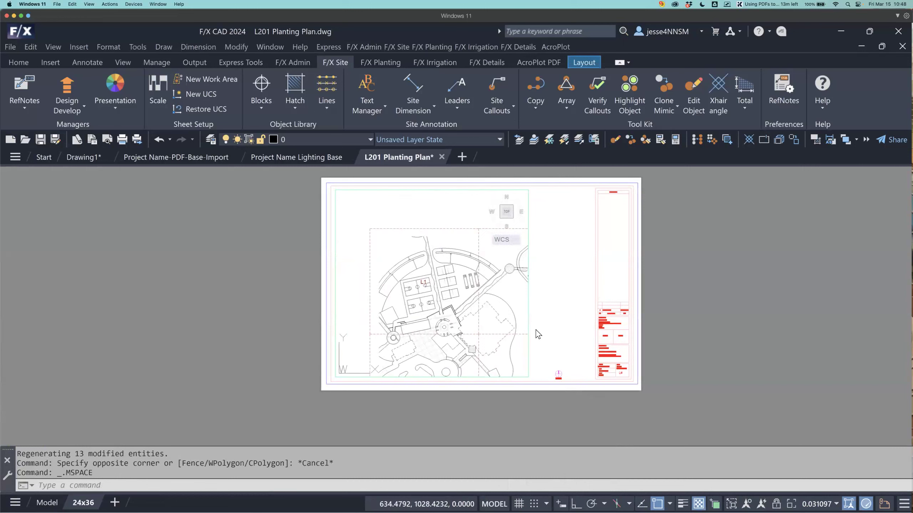
- Fit the active viewport's view to the L1 preview frame using Zoom Object
{"action": "type", "text": "z"}
{"action": "key", "text": "Return"}
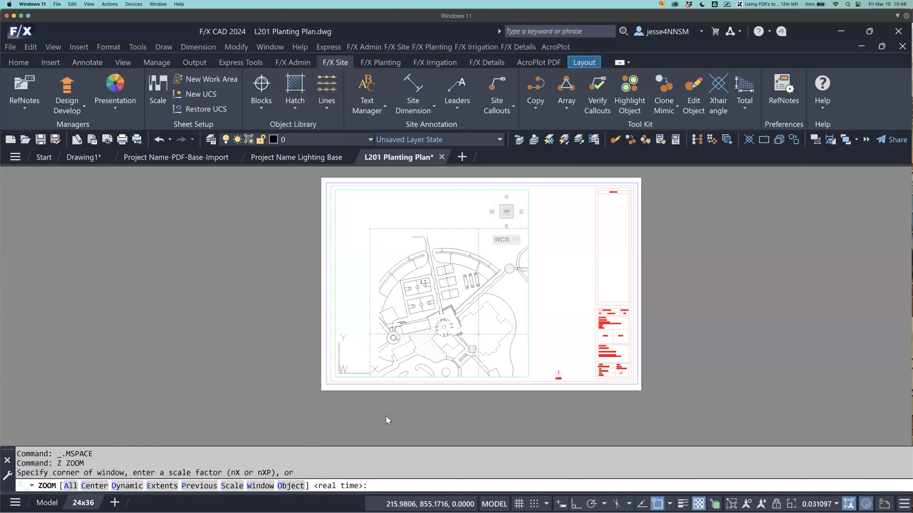
{"action": "type", "text": "O"}
{"action": "key", "text": "Return"}
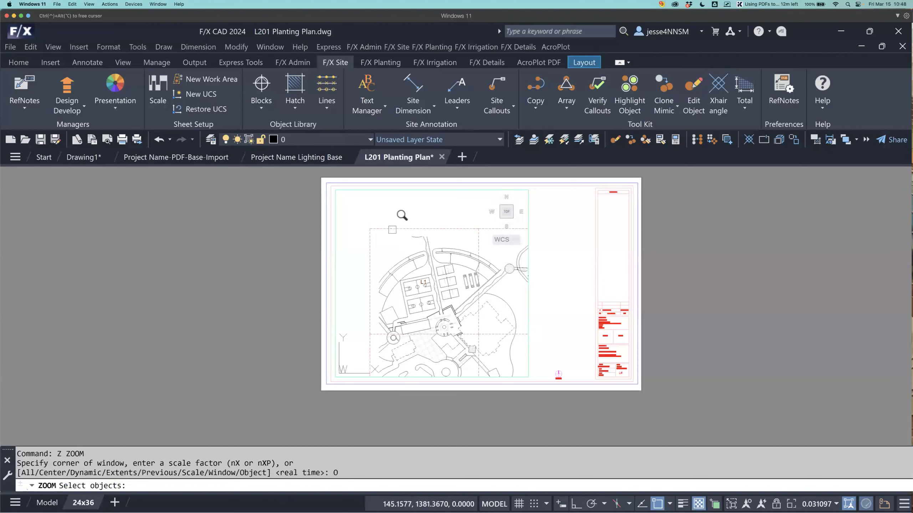
{"action": "left_click", "coordinate": [392, 230]}
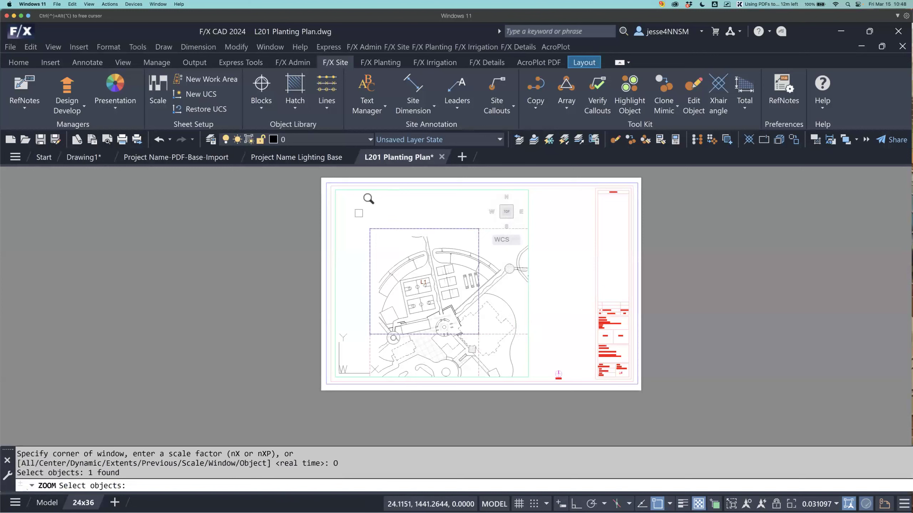
{"action": "key", "text": "Return"}
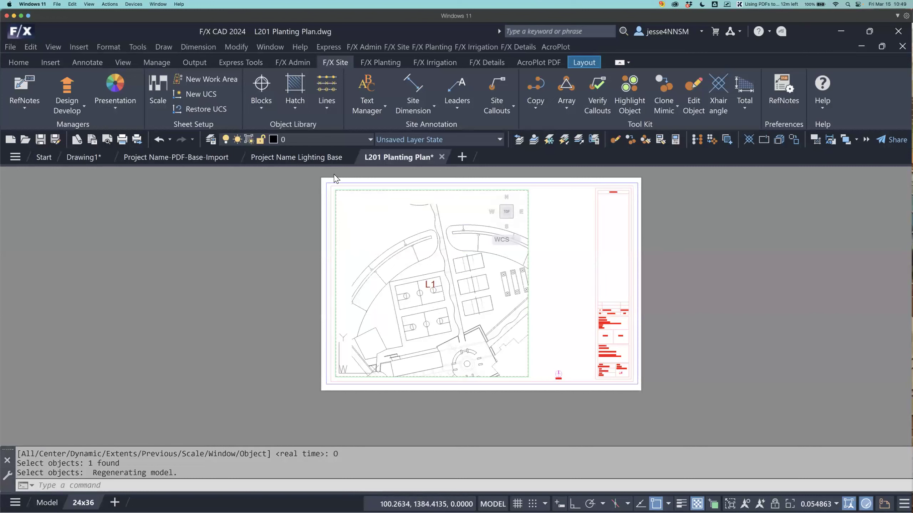
- Set the active viewport's plot scale to 1" = 20 FT, lock the viewport and return to paper space
{"action": "left_click", "coordinate": [159, 99]}
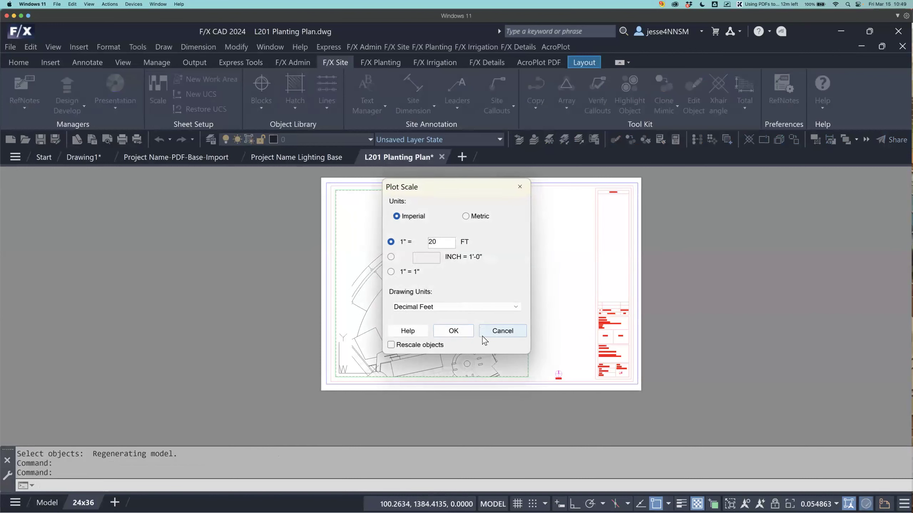
{"action": "left_click", "coordinate": [453, 332]}
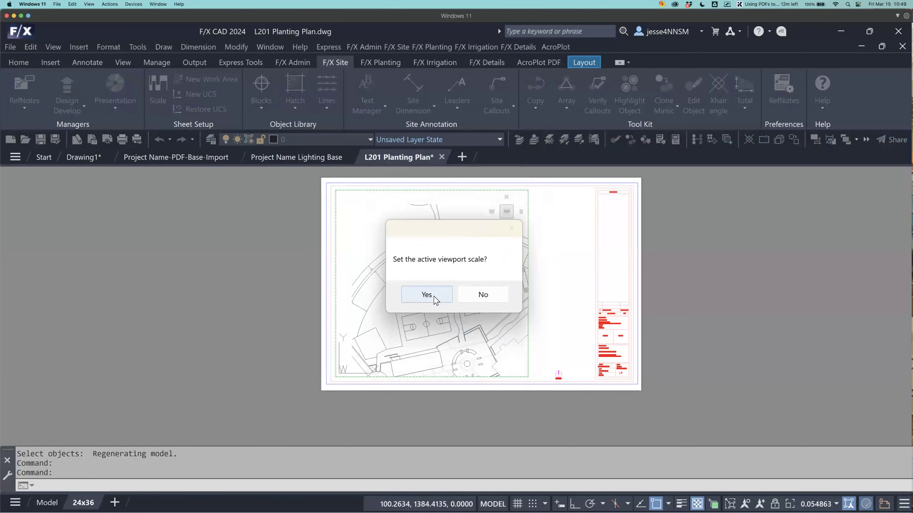
{"action": "left_click", "coordinate": [434, 299]}
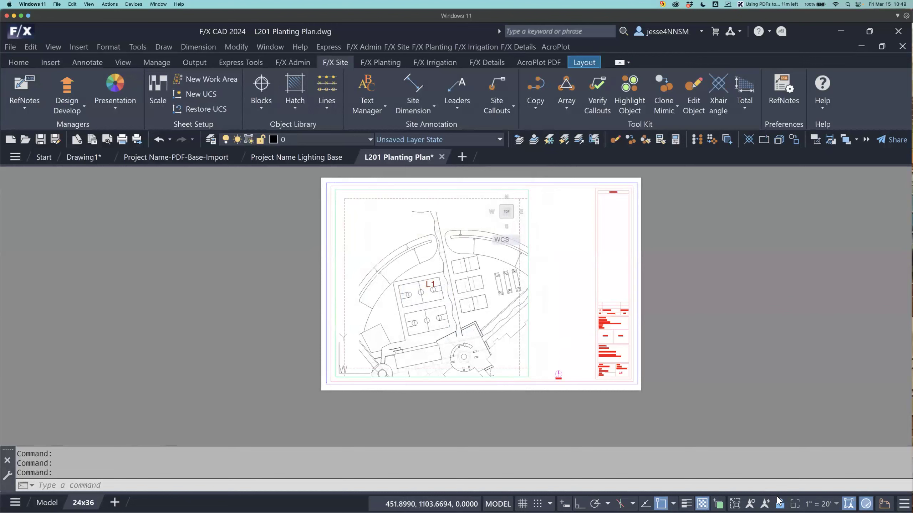
{"action": "double_click", "coordinate": [298, 334]}
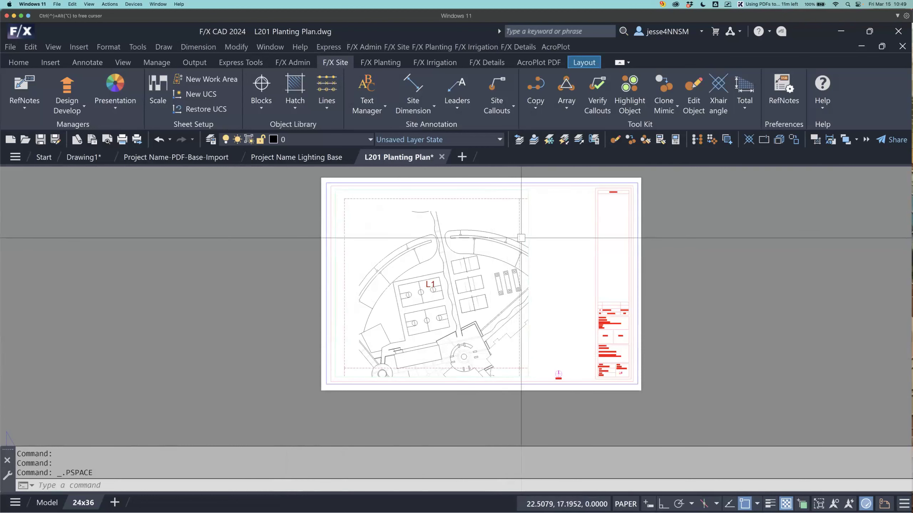
- Switch between the viewport's model space and paper space with MSPACE and PSPACE, finishing in paper space
{"action": "double_click", "coordinate": [514, 230]}
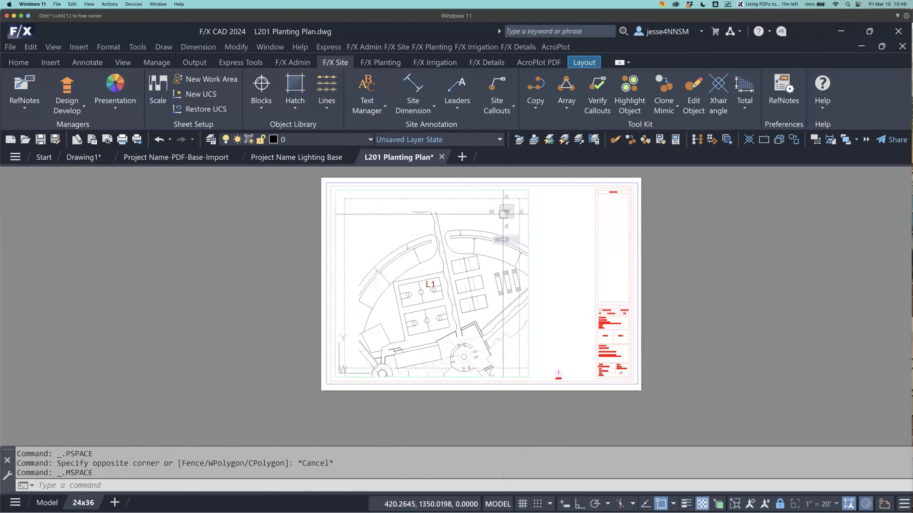
{"action": "double_click", "coordinate": [269, 306]}
{"action": "type", "text": "MS"}
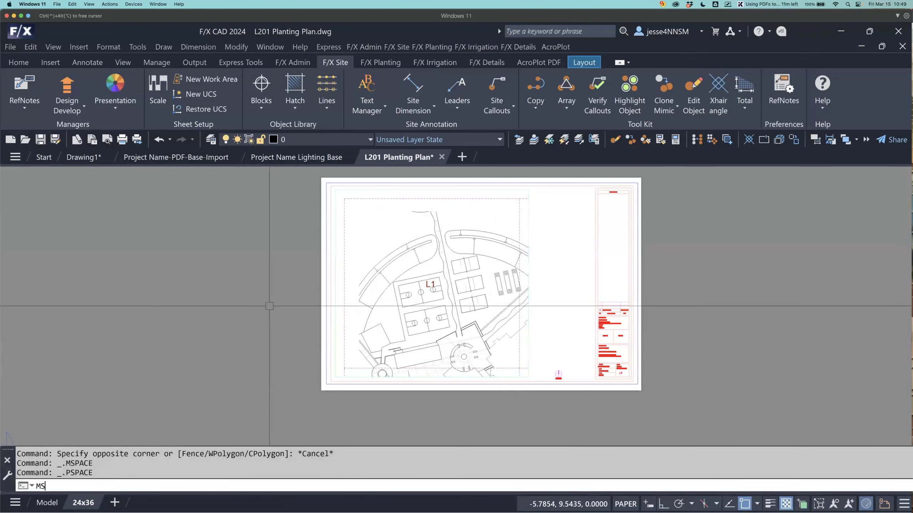
{"action": "key", "text": "Return"}
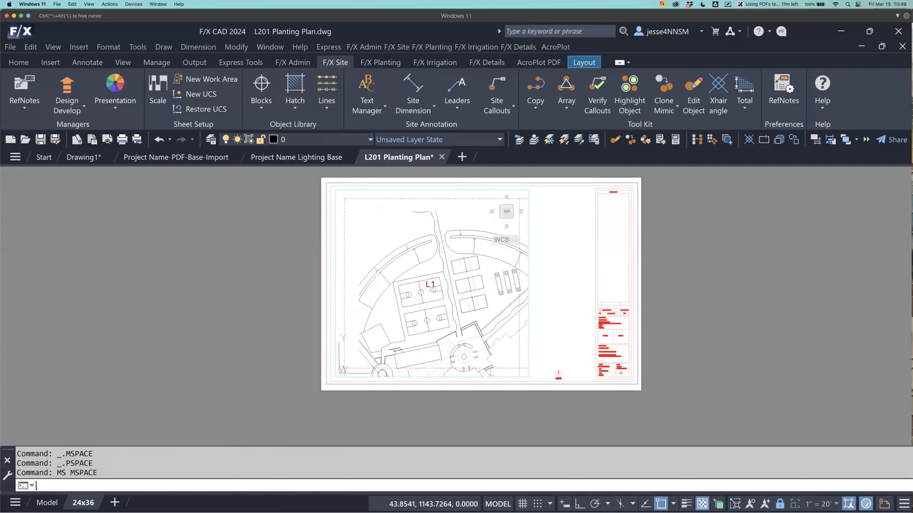
{"action": "type", "text": "PS"}
{"action": "key", "text": "Return"}
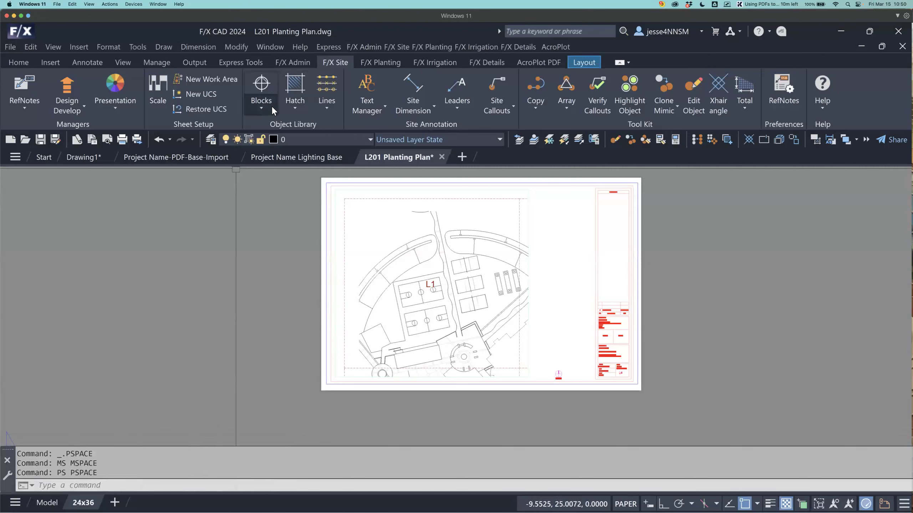
- Choose the MATCHLINE block from the Layout Organization discipline graphics for placement on the sheet
{"action": "left_click", "coordinate": [270, 106]}
{"action": "left_click", "coordinate": [301, 177]}
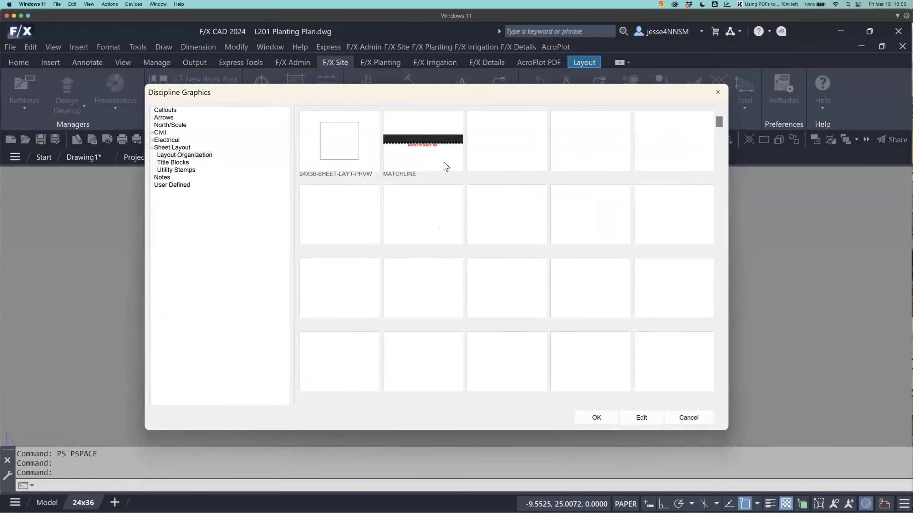
{"action": "left_click", "coordinate": [446, 166]}
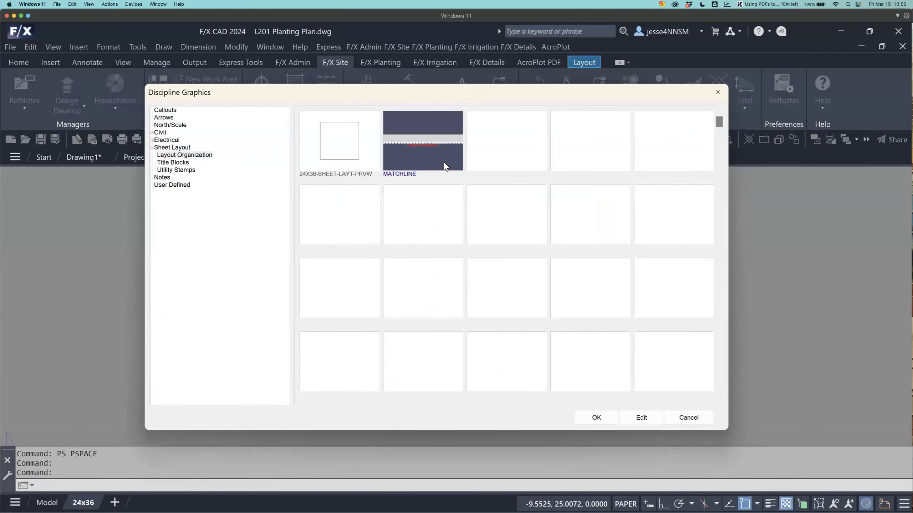
{"action": "left_click", "coordinate": [596, 418]}
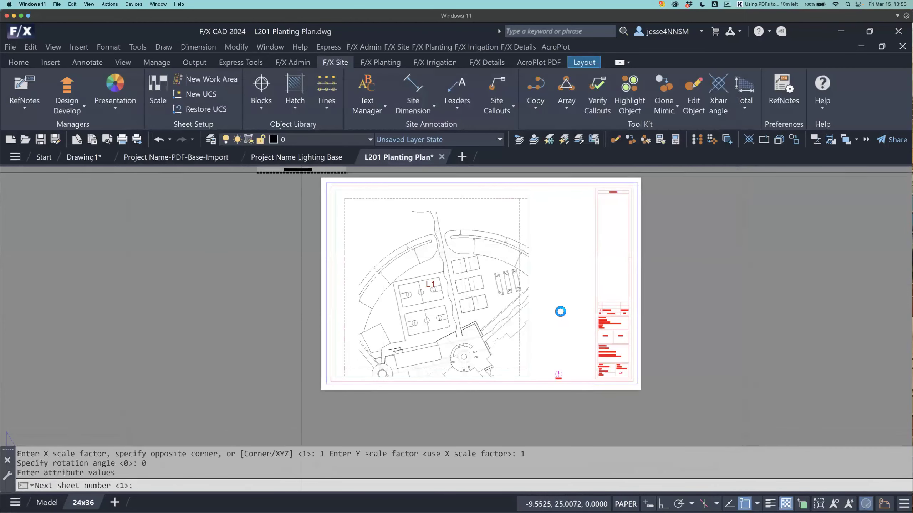
{"action": "middle_click_drag", "start_coordinate": [560, 309], "coordinate": [495, 307]}
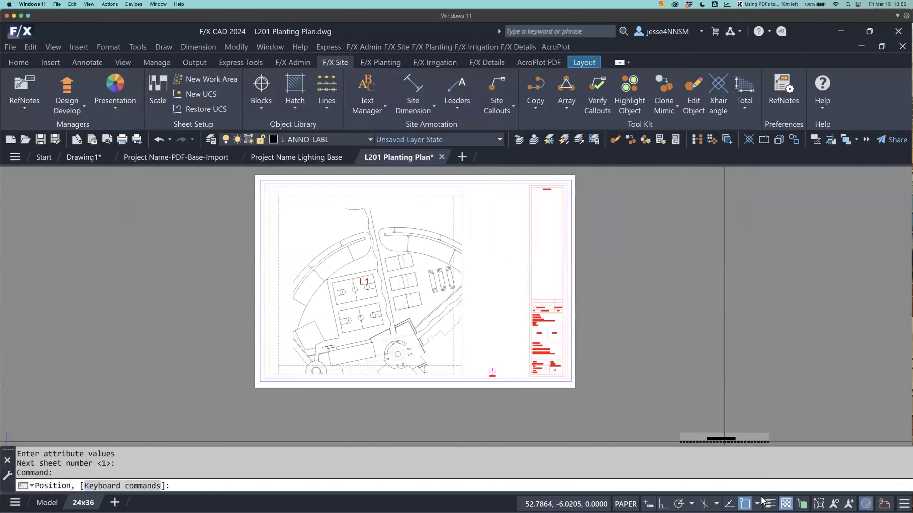
{"action": "left_click", "coordinate": [759, 501]}
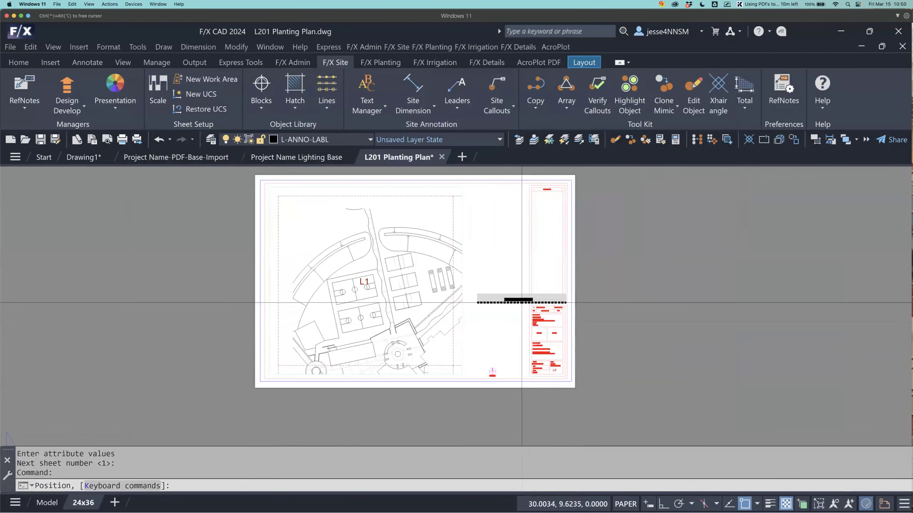
{"action": "scroll", "coordinate": [500, 310], "scroll_direction": "up", "scroll_amount": 2}
{"action": "middle_click_drag", "start_coordinate": [500, 309], "coordinate": [579, 340]}
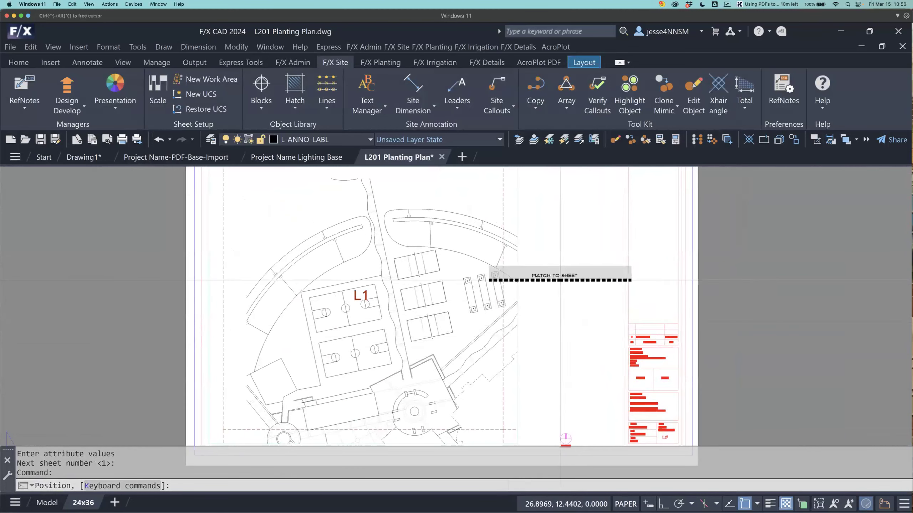
{"action": "scroll", "coordinate": [503, 275], "scroll_direction": "down", "scroll_amount": 2}
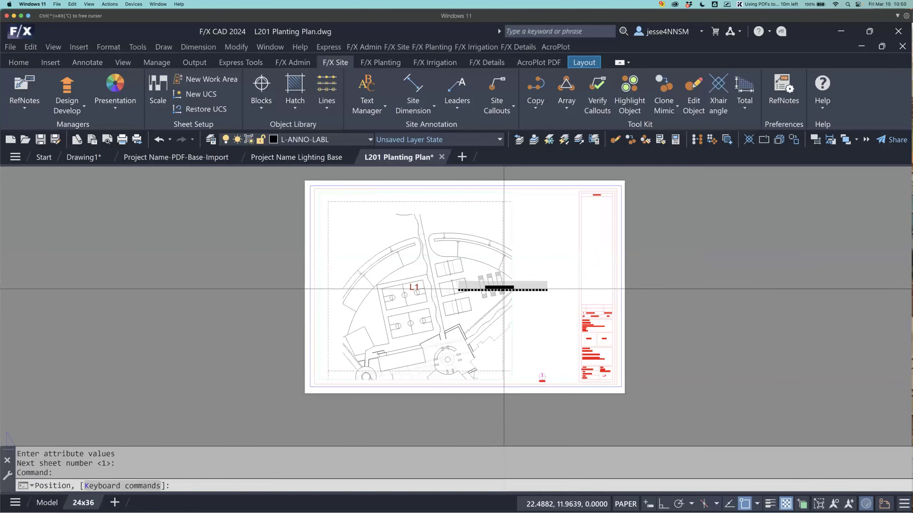
{"action": "left_click", "coordinate": [501, 279]}
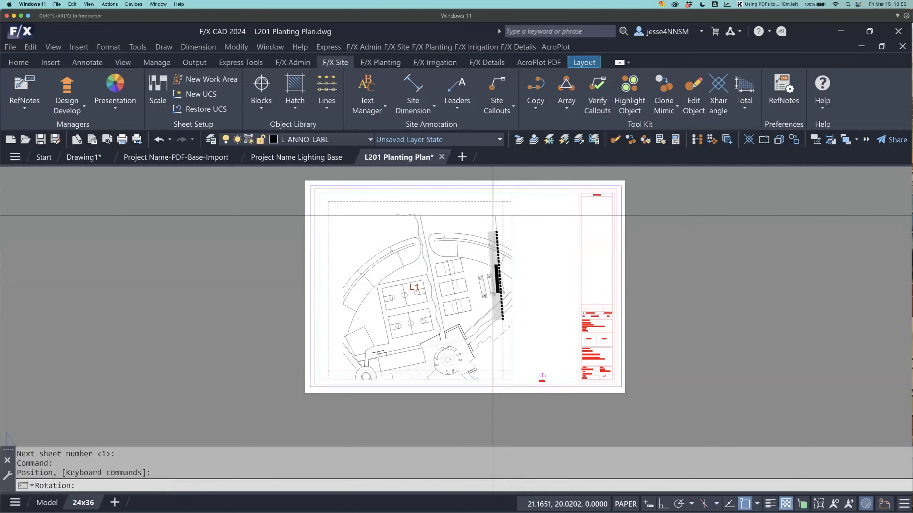
- Turn on Ortho and place the MATCHLINE block vertically on the L1 frame's right edge with next sheet number L202
{"action": "key", "text": "F8"}
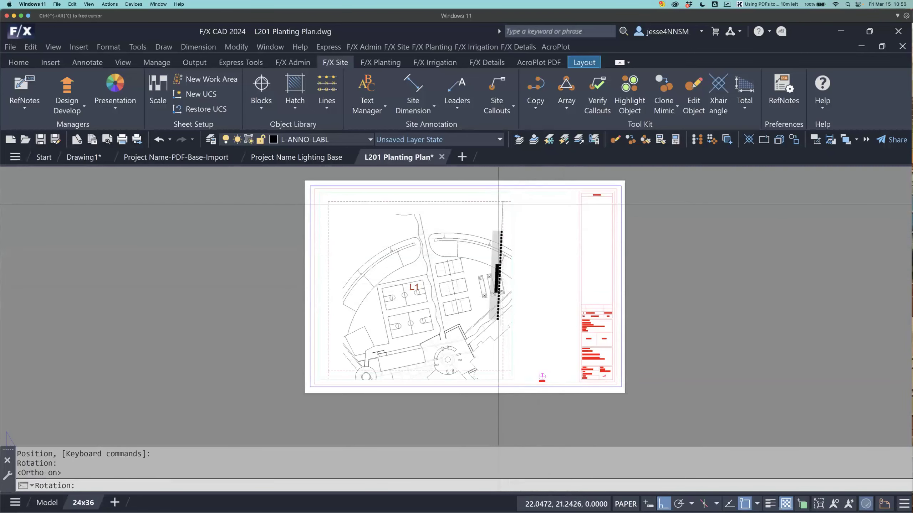
{"action": "key", "text": "Escape"}
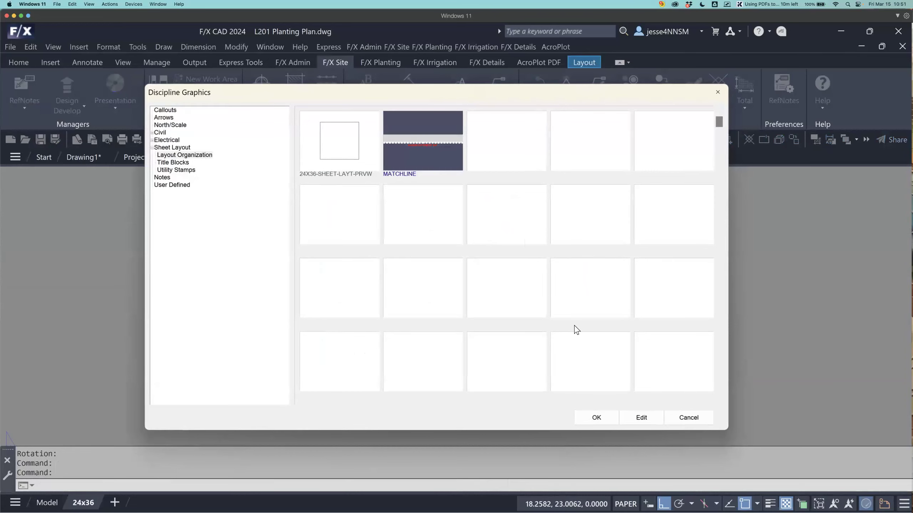
{"action": "left_click", "coordinate": [600, 420]}
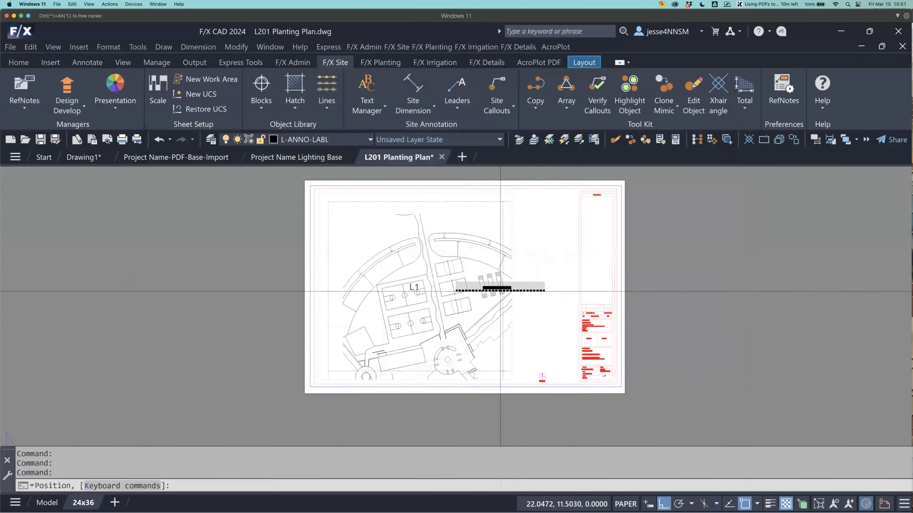
{"action": "left_click", "coordinate": [503, 284]}
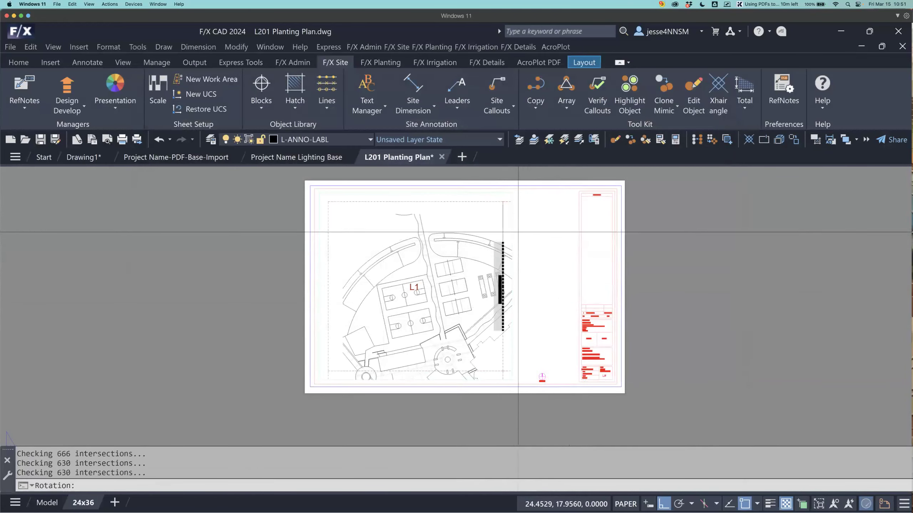
{"action": "left_click", "coordinate": [529, 266]}
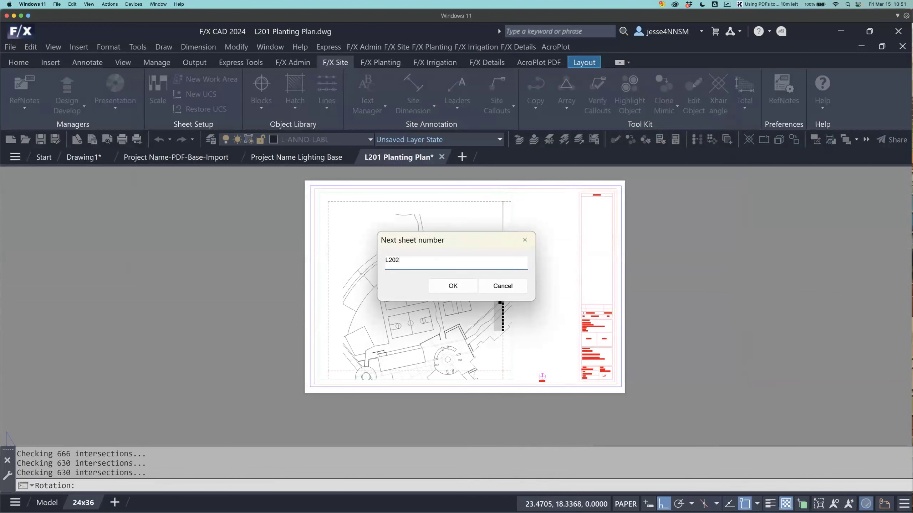
{"action": "left_click", "coordinate": [453, 286]}
- Place a second MATCHLINE block horizontally along the L1 frame's lower edge with next sheet number L204
{"action": "scroll", "coordinate": [418, 394], "scroll_direction": "up", "scroll_amount": 2}
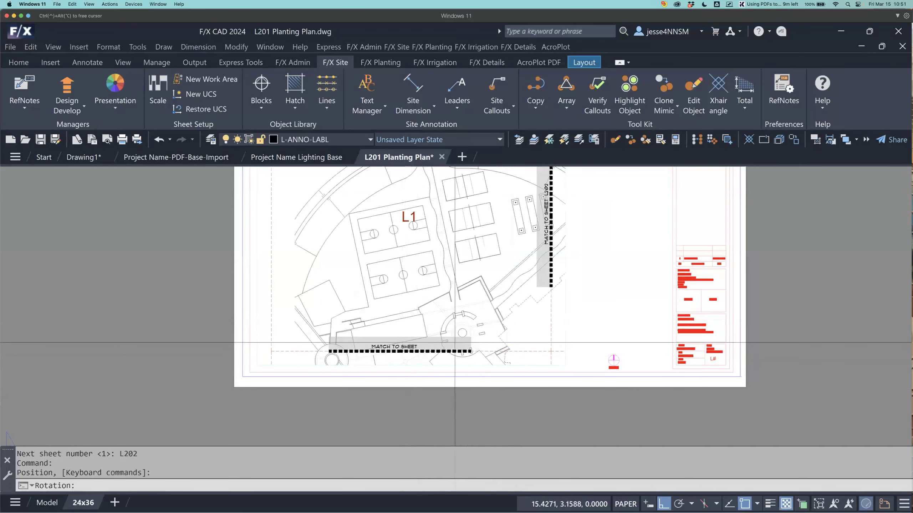
{"action": "left_click", "coordinate": [593, 336]}
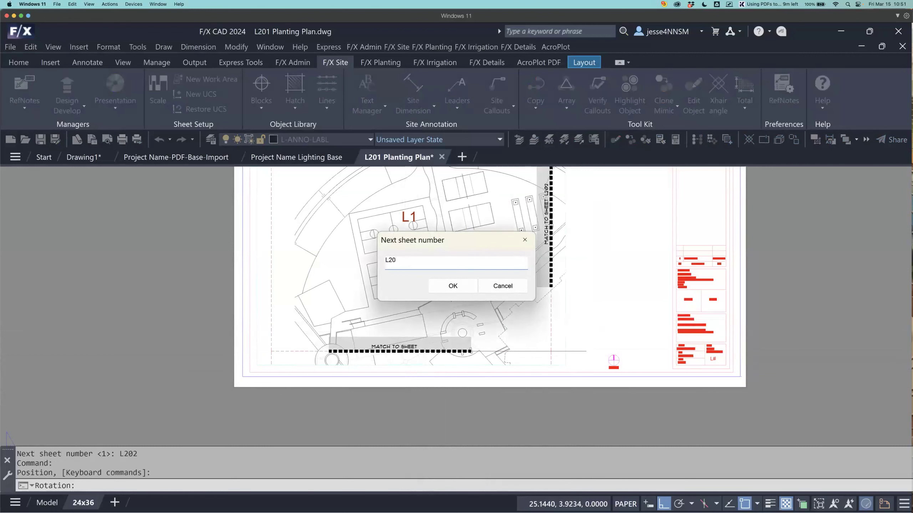
{"action": "left_click", "coordinate": [460, 287]}
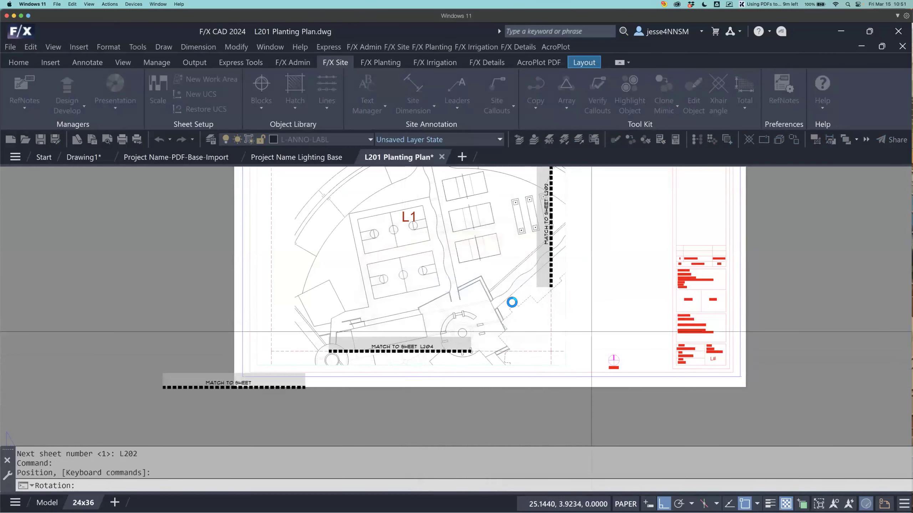
- Flip the vertical L202 matchline so its label and shaded band lie outside the L1 frame
{"action": "mouse_move", "coordinate": [566, 246]}
{"action": "middle_mouse_down"}
{"action": "mouse_move", "coordinate": [519, 338]}
{"action": "mouse_move", "coordinate": [529, 310]}
{"action": "middle_mouse_up"}
{"action": "left_click", "coordinate": [508, 343]}
{"action": "scroll", "coordinate": [523, 339], "scroll_direction": "up", "scroll_amount": 4}
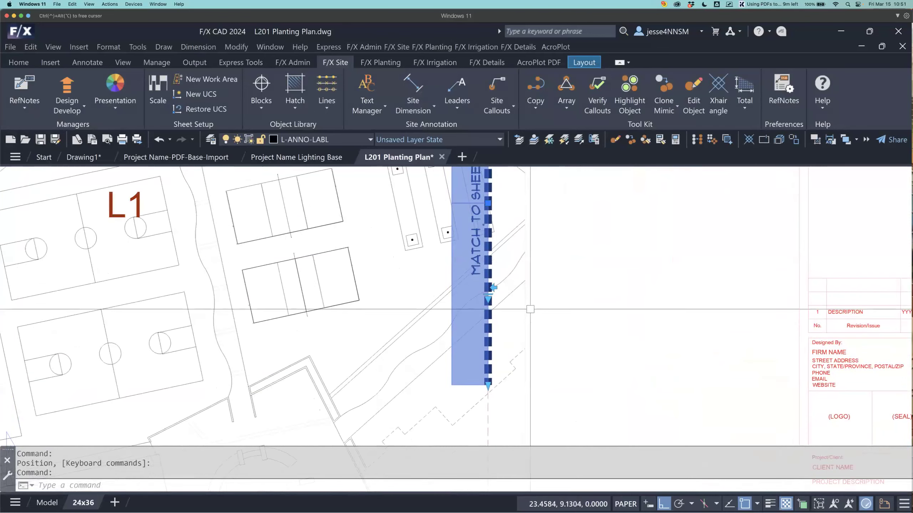
{"action": "left_click", "coordinate": [494, 288]}
{"action": "left_click", "coordinate": [481, 288]}
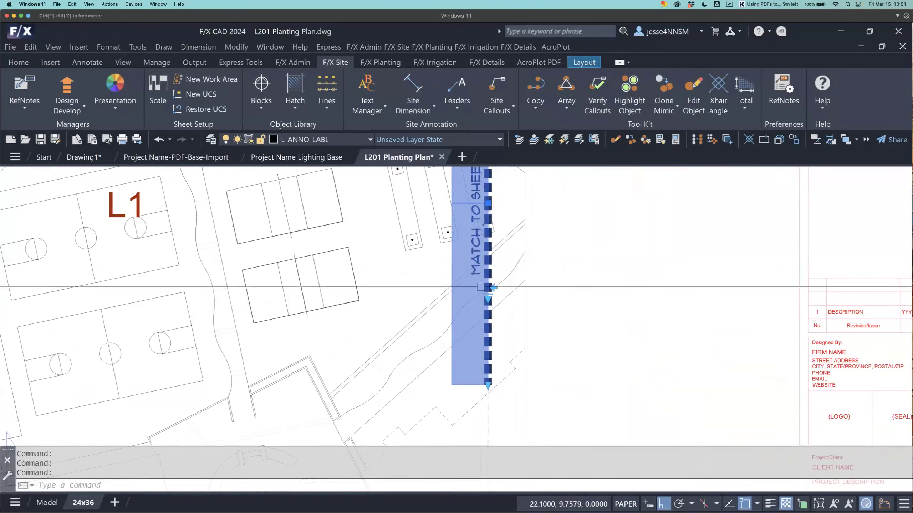
{"action": "left_click", "coordinate": [493, 288]}
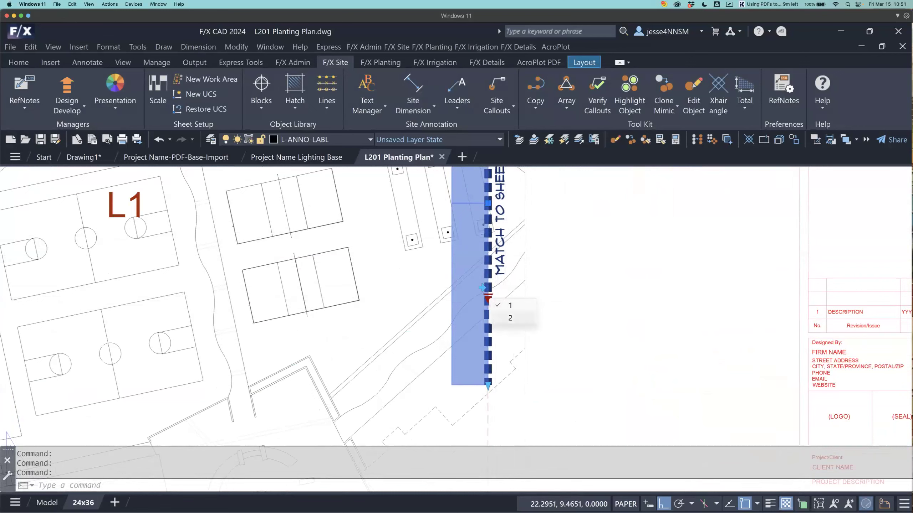
{"action": "key", "text": "Escape"}
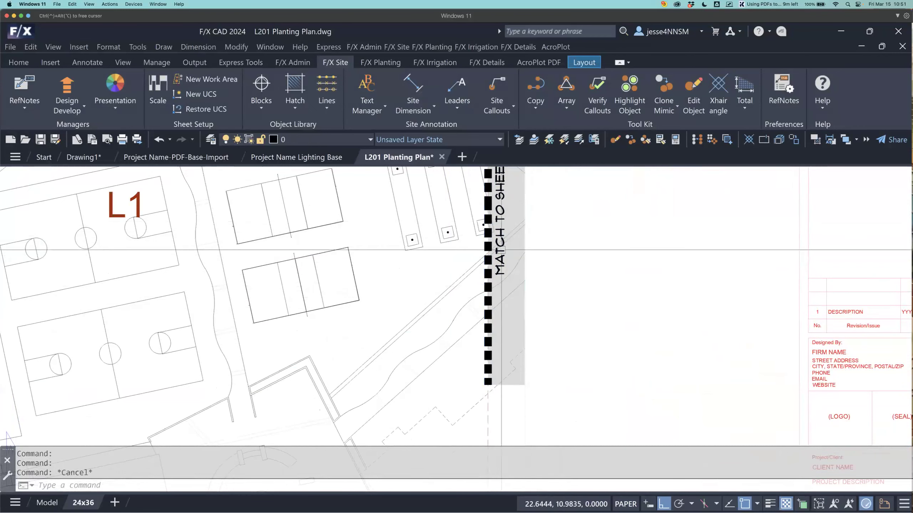
- Stretch both ends of the vertical L202 matchline to the L1 frame's upper and lower right corners
{"action": "scroll", "coordinate": [511, 273], "scroll_direction": "down", "scroll_amount": 8}
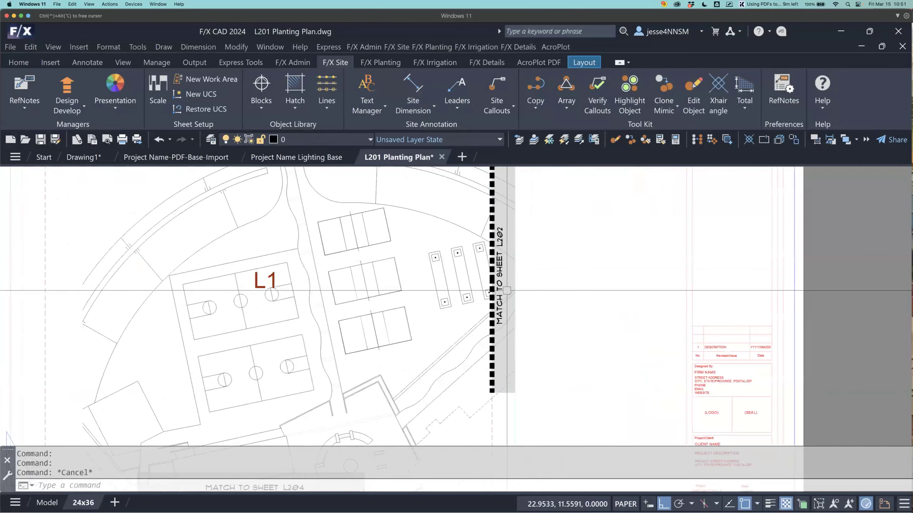
{"action": "middle_click_drag", "start_coordinate": [511, 281], "coordinate": [503, 306]}
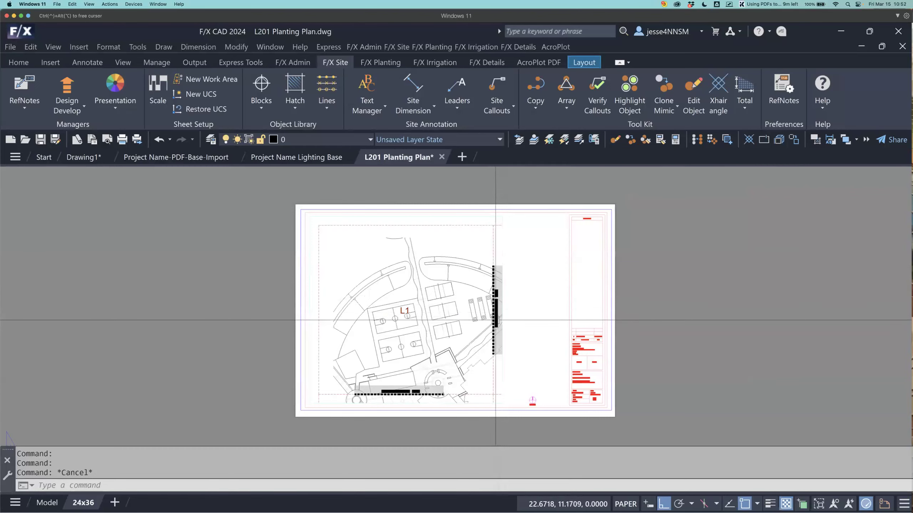
{"action": "scroll", "coordinate": [497, 321], "scroll_direction": "up", "scroll_amount": 2}
{"action": "scroll", "coordinate": [495, 311], "scroll_direction": "up", "scroll_amount": 2}
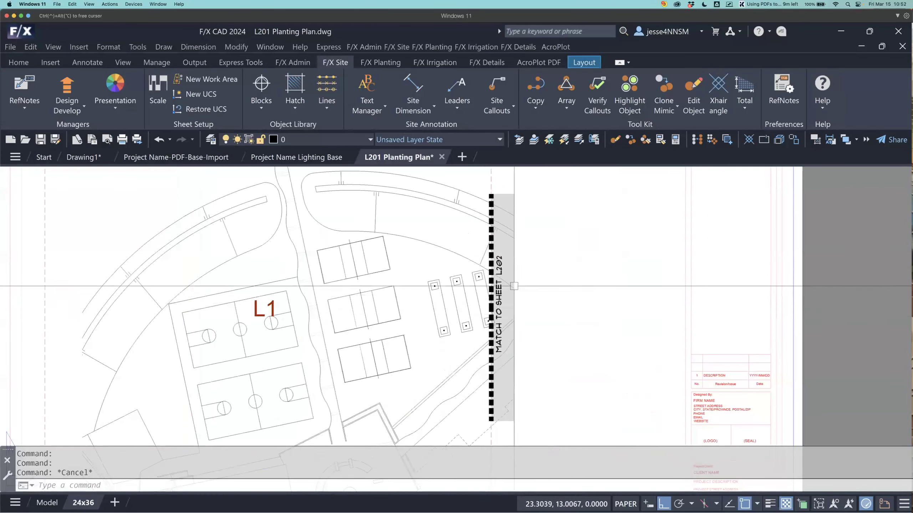
{"action": "mouse_move", "coordinate": [496, 287]}
{"action": "middle_mouse_down"}
{"action": "mouse_move", "coordinate": [485, 335]}
{"action": "mouse_move", "coordinate": [477, 301]}
{"action": "middle_mouse_up"}
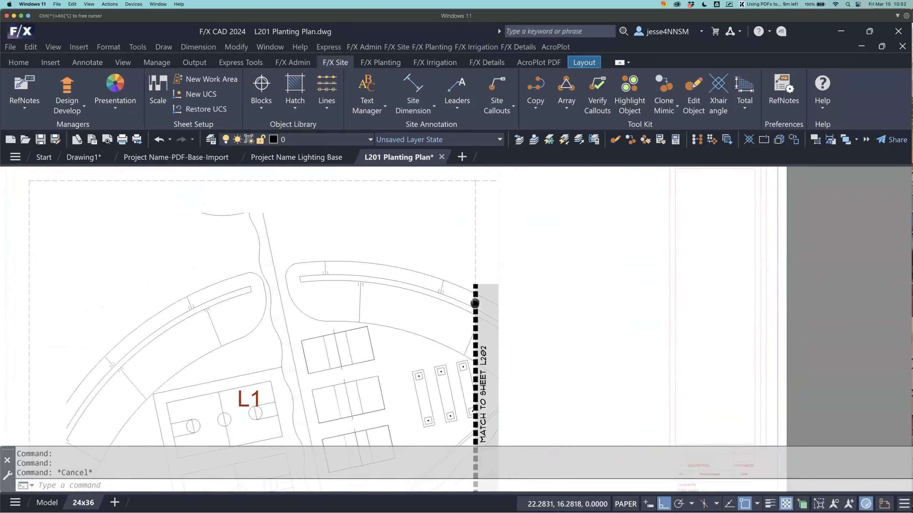
{"action": "left_click", "coordinate": [476, 298]}
{"action": "middle_click_drag", "start_coordinate": [508, 387], "coordinate": [512, 358]}
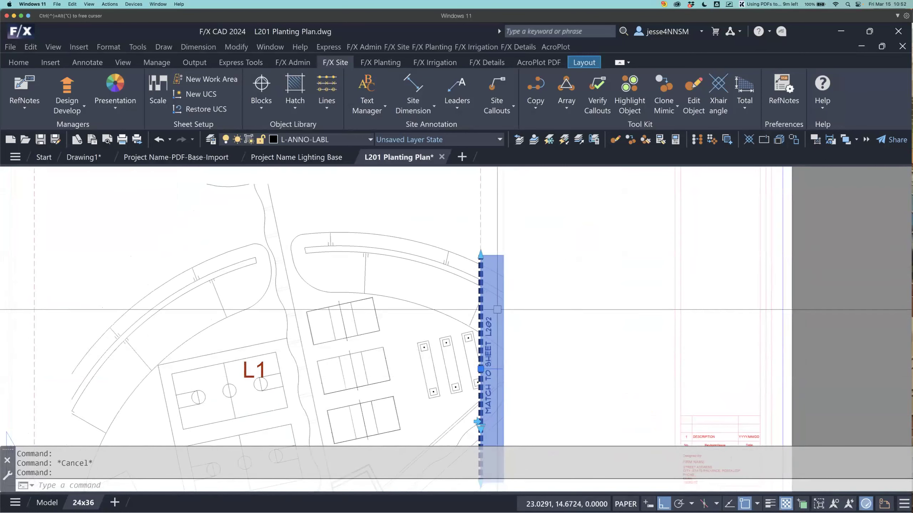
{"action": "middle_click_drag", "start_coordinate": [480, 288], "coordinate": [479, 327]}
{"action": "left_click", "coordinate": [479, 296]}
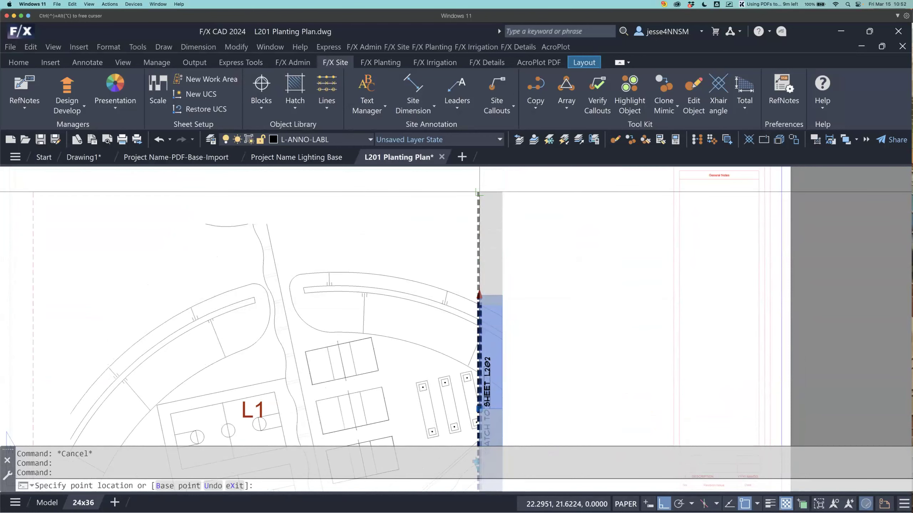
{"action": "left_click", "coordinate": [478, 192]}
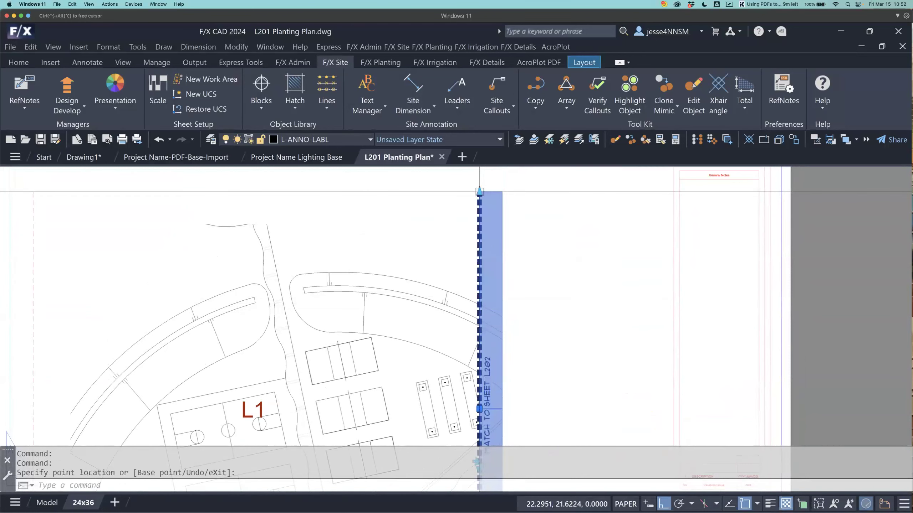
{"action": "middle_click_drag", "start_coordinate": [519, 344], "coordinate": [545, 153]}
{"action": "middle_click_drag", "start_coordinate": [552, 338], "coordinate": [582, 197]}
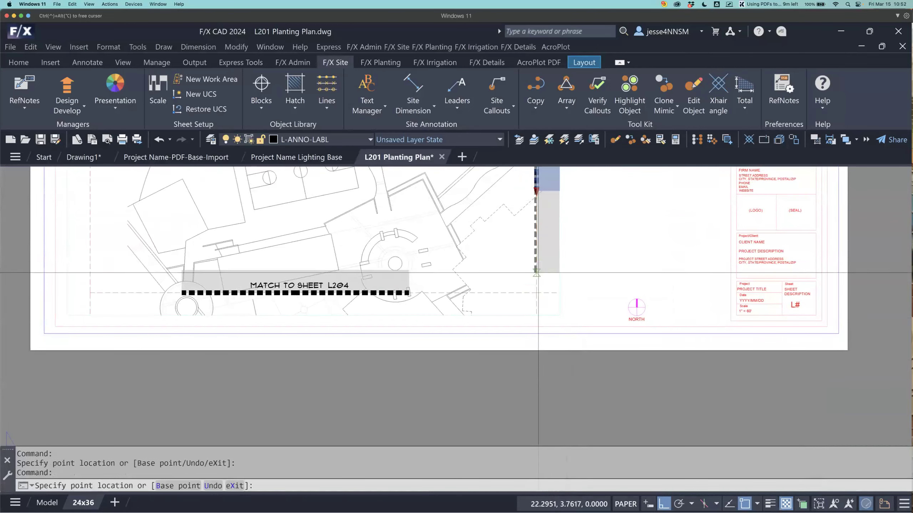
{"action": "left_click", "coordinate": [536, 292]}
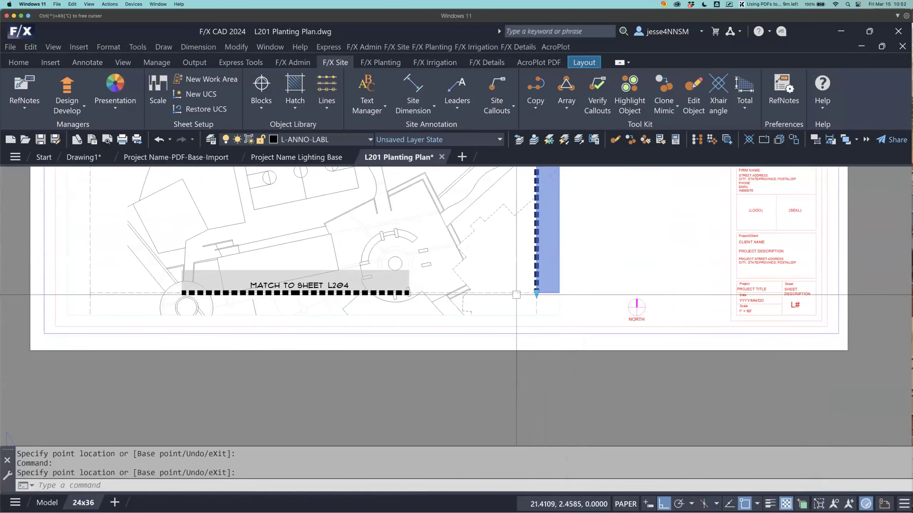
- Stretch both ends of the horizontal L204 matchline to the L1 frame's lower right and lower left corners
{"action": "middle_click_drag", "start_coordinate": [411, 293], "coordinate": [450, 323]}
{"action": "key", "text": "Escape"}
{"action": "left_click", "coordinate": [339, 323]}
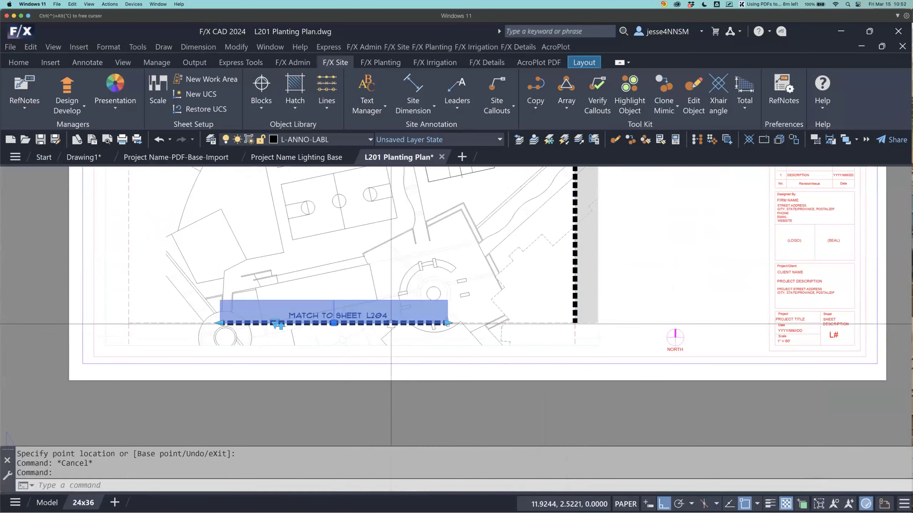
{"action": "left_click", "coordinate": [448, 324]}
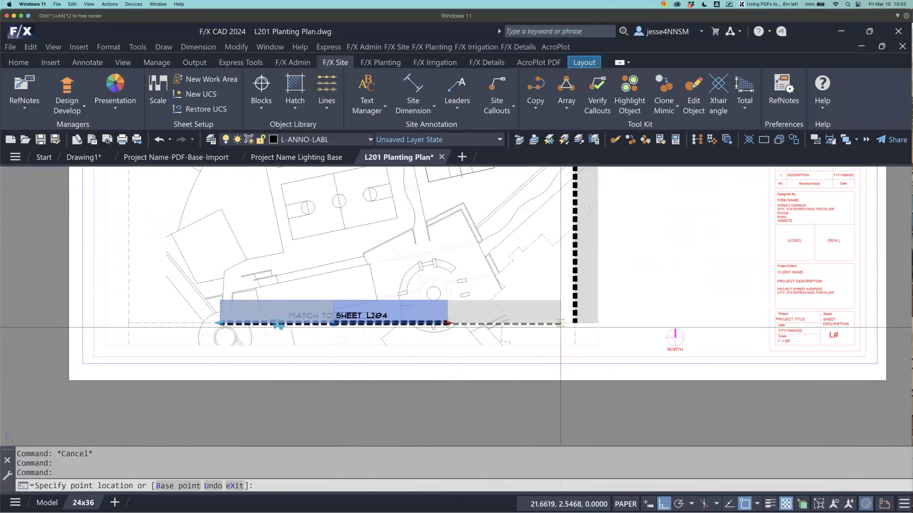
{"action": "left_click", "coordinate": [575, 323]}
{"action": "left_click", "coordinate": [219, 323]}
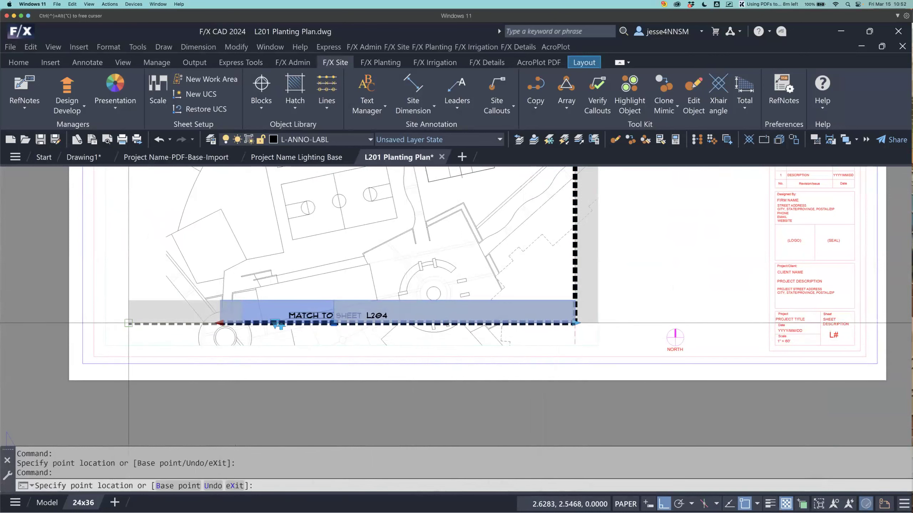
{"action": "left_click", "coordinate": [114, 320]}
{"action": "key", "text": "Escape"}
- Open the plot preview of the 24x36 sheet to check both matchlines, and close it
{"action": "scroll", "coordinate": [337, 246], "scroll_direction": "down", "scroll_amount": 4}
{"action": "middle_click_drag", "start_coordinate": [337, 245], "coordinate": [375, 332]}
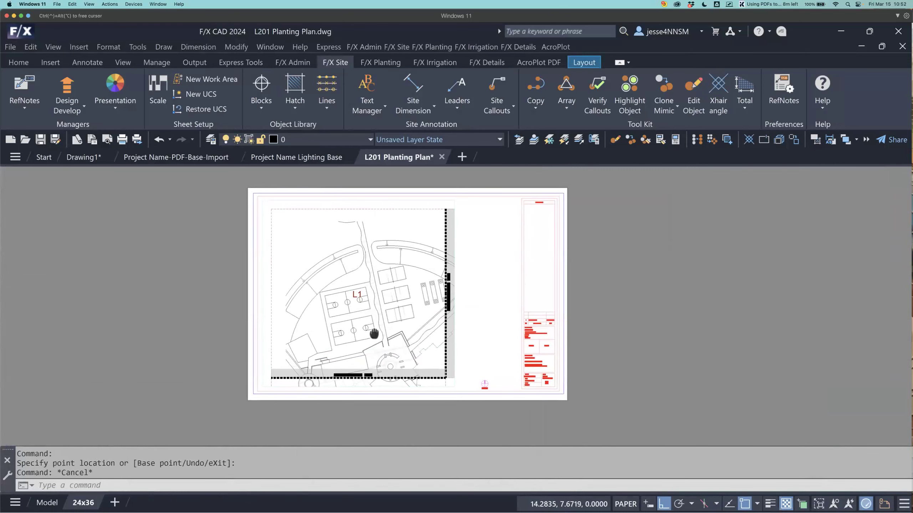
{"action": "left_click", "coordinate": [104, 140]}
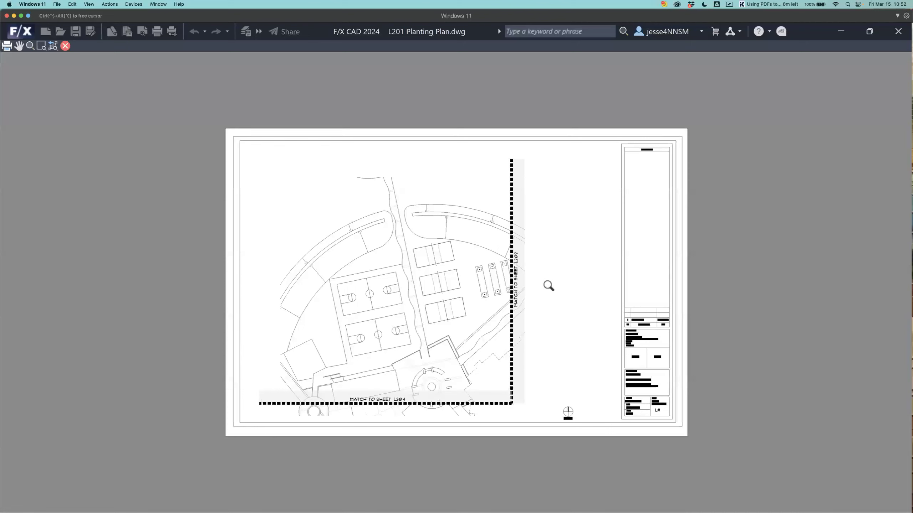
{"action": "middle_click_drag", "start_coordinate": [558, 303], "coordinate": [592, 308]}
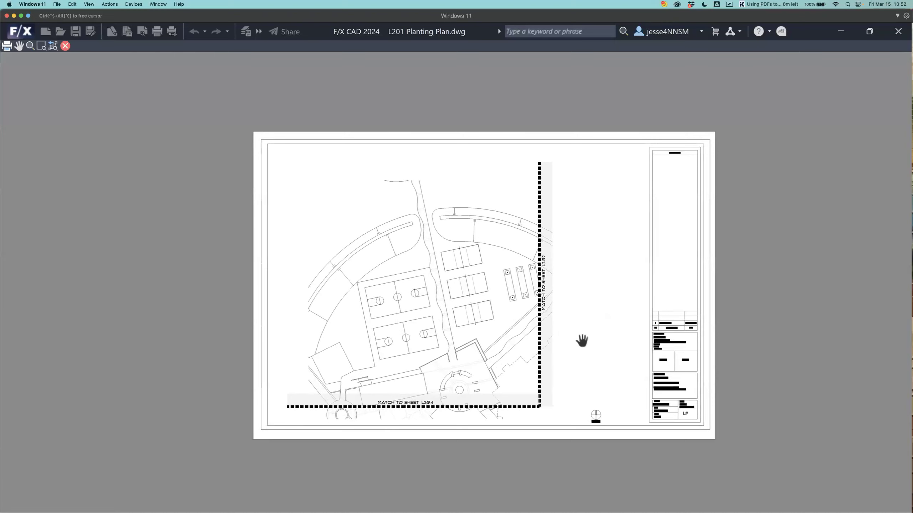
{"action": "key", "text": "Escape"}
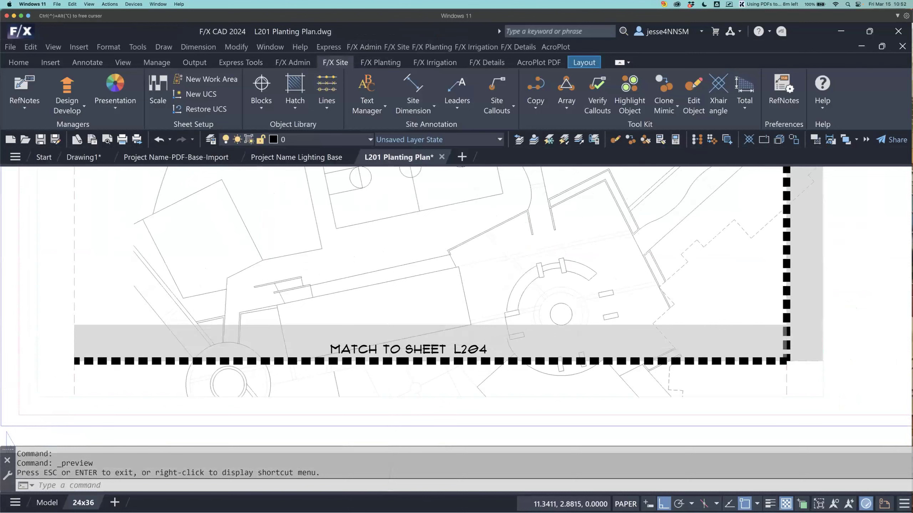
- Flip the horizontal L204 matchline so its label and shaded band lie below the L1 frame
{"action": "left_click", "coordinate": [356, 366]}
{"action": "left_click", "coordinate": [318, 367]}
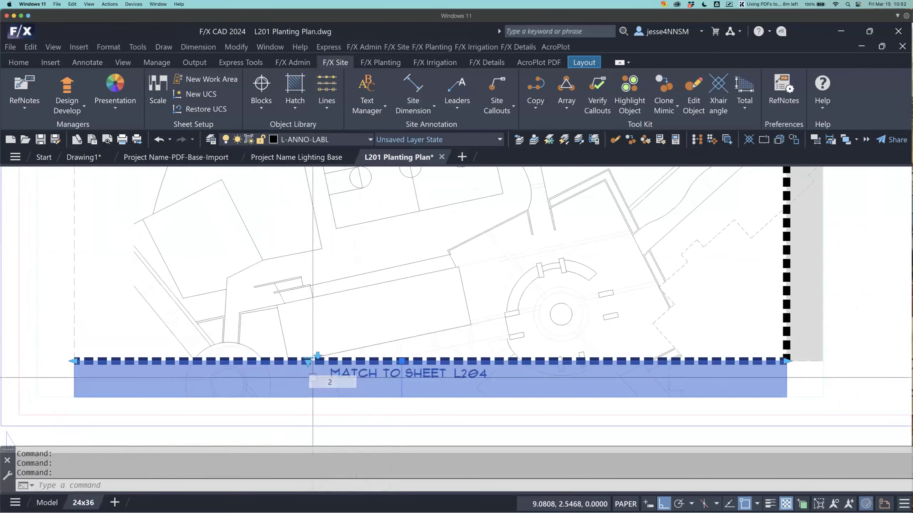
{"action": "key", "text": "Escape"}
- Preview the plot again to check the flipped L204 matchline, and exit the preview
{"action": "scroll", "coordinate": [404, 323], "scroll_direction": "down", "scroll_amount": 4}
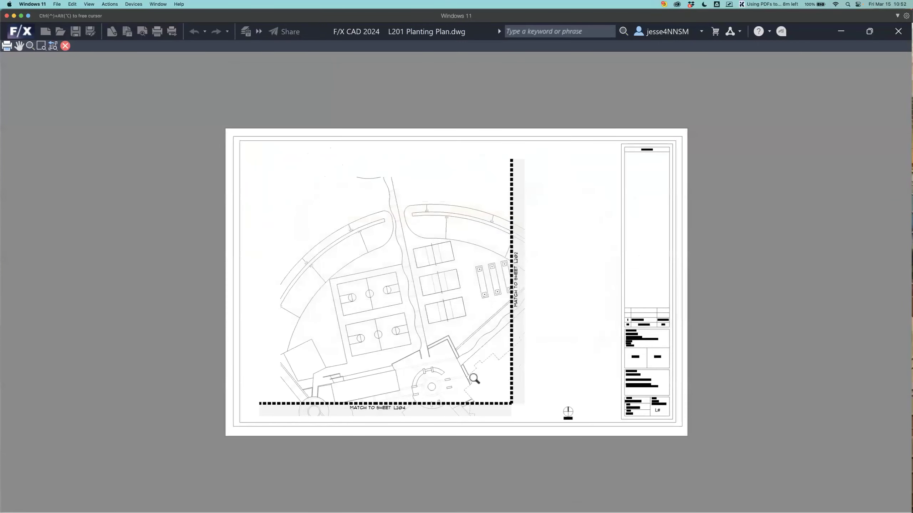
{"action": "mouse_move", "coordinate": [476, 391]}
{"action": "left_mouse_down"}
{"action": "mouse_move", "coordinate": [516, 385]}
{"action": "mouse_move", "coordinate": [441, 373]}
{"action": "mouse_move", "coordinate": [480, 389]}
{"action": "left_mouse_up"}
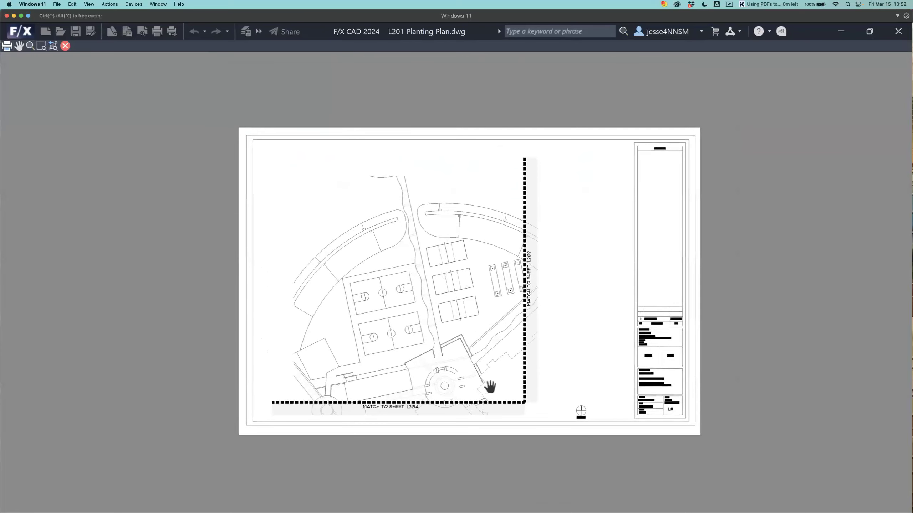
{"action": "key", "text": "Escape"}
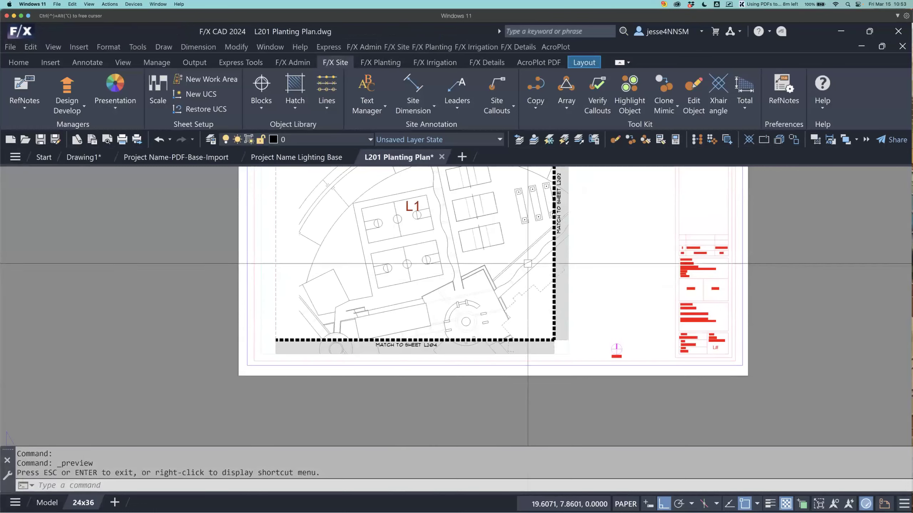
- Review the preview frames over the site in model space and return to the 24x36 layout
{"action": "middle_click_drag", "start_coordinate": [537, 266], "coordinate": [503, 322]}
{"action": "scroll", "coordinate": [464, 353], "scroll_direction": "down", "scroll_amount": 2}
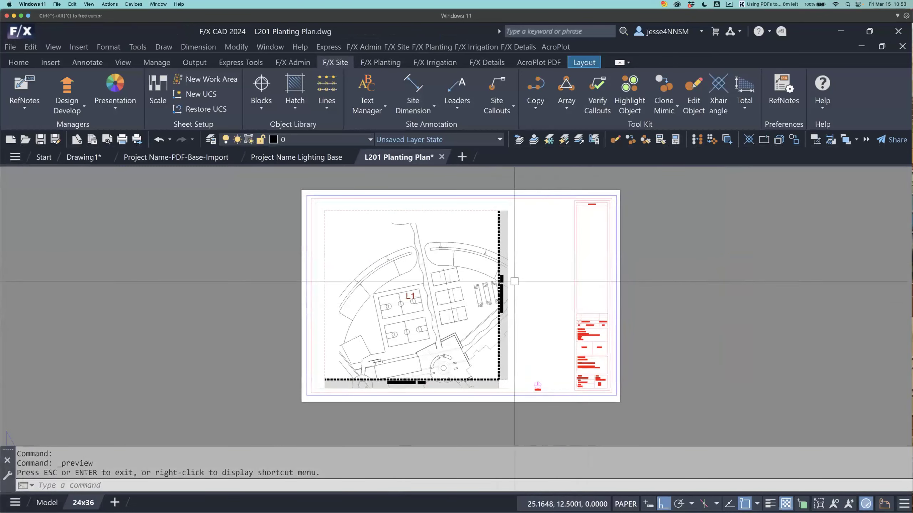
{"action": "left_click", "coordinate": [47, 502]}
{"action": "scroll", "coordinate": [436, 275], "scroll_direction": "down", "scroll_amount": 3}
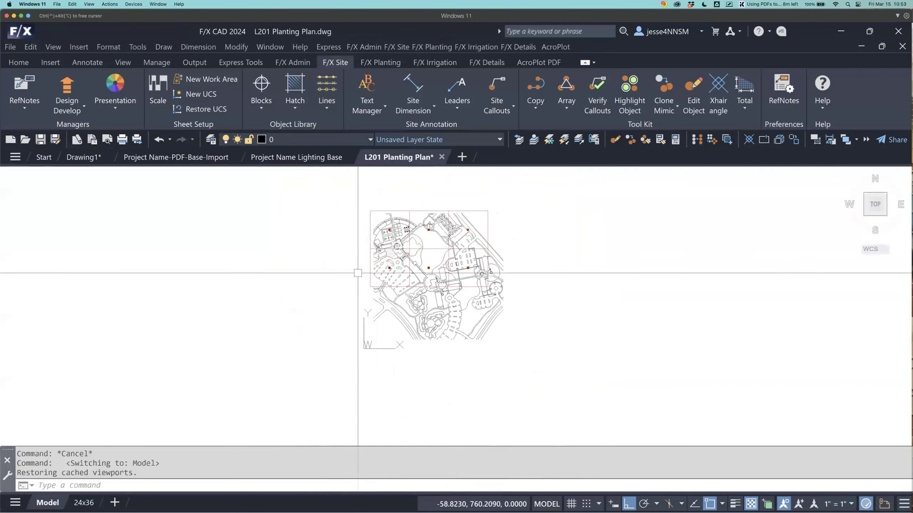
{"action": "scroll", "coordinate": [407, 240], "scroll_direction": "up", "scroll_amount": 2}
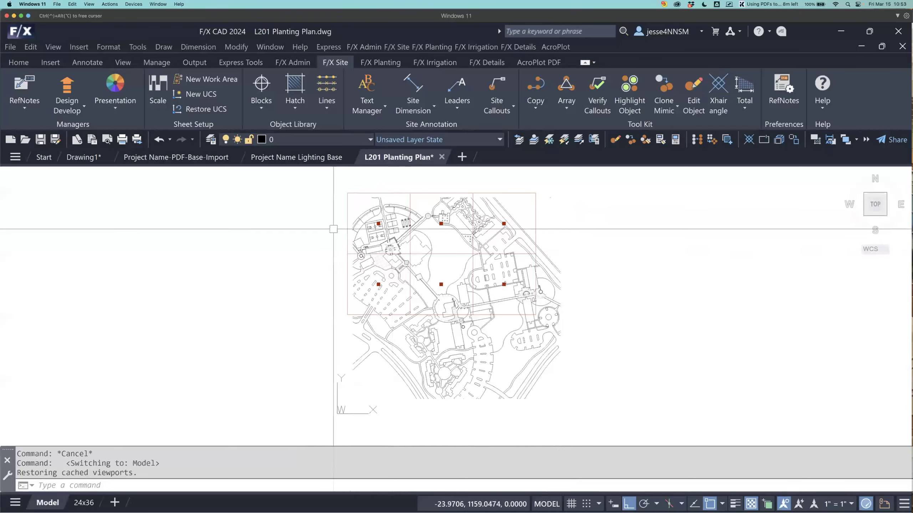
{"action": "left_click", "coordinate": [84, 503]}
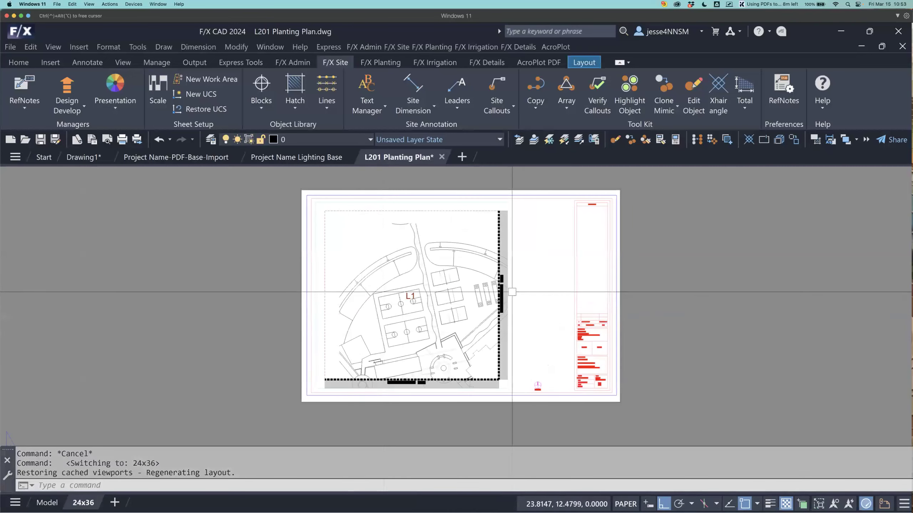
{"action": "scroll", "coordinate": [519, 336], "scroll_direction": "up", "scroll_amount": 3}
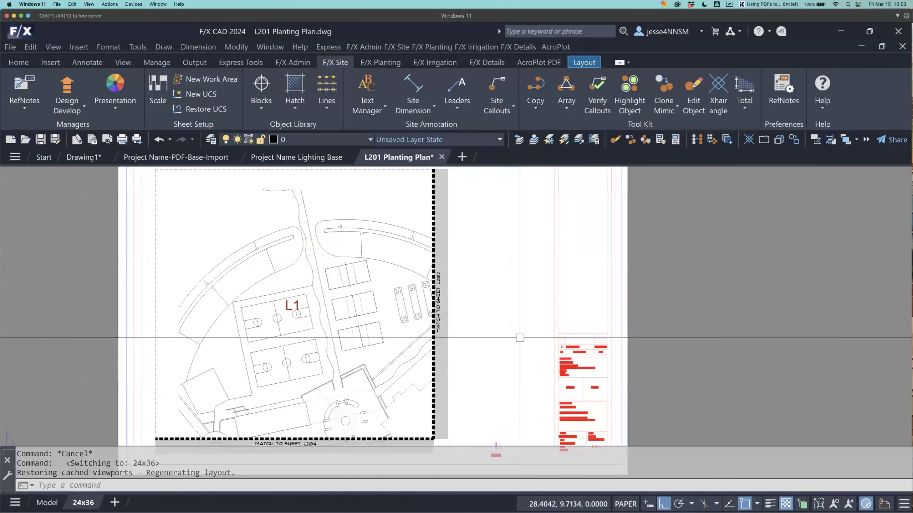
{"action": "scroll", "coordinate": [690, 305], "scroll_direction": "down", "scroll_amount": 1}
{"action": "middle_click_drag", "start_coordinate": [690, 305], "coordinate": [451, 329]}
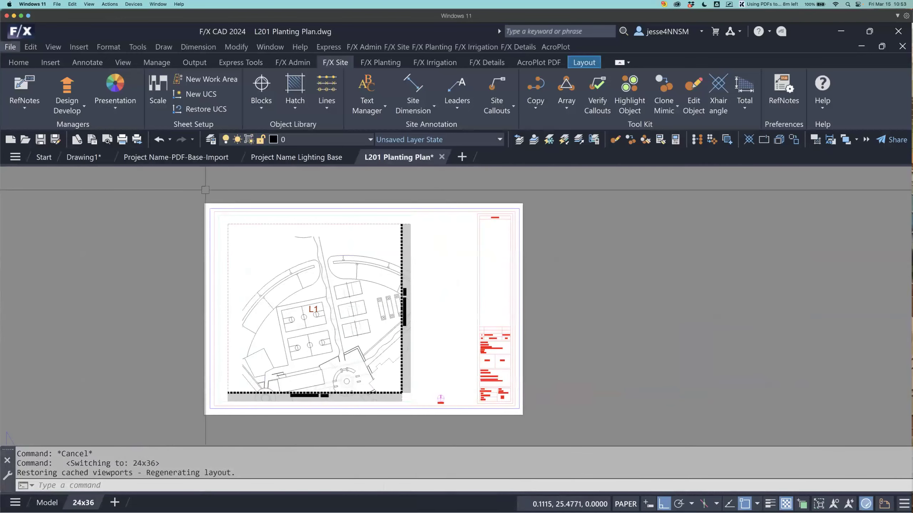
{"action": "left_click", "coordinate": [25, 34]}
{"action": "key", "text": "Escape"}
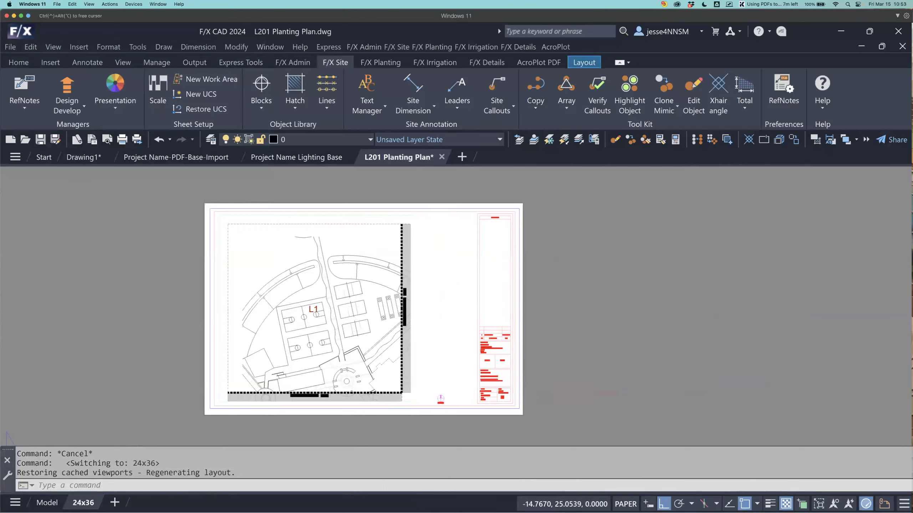
{"action": "key", "text": "ctrl+shift+s"}
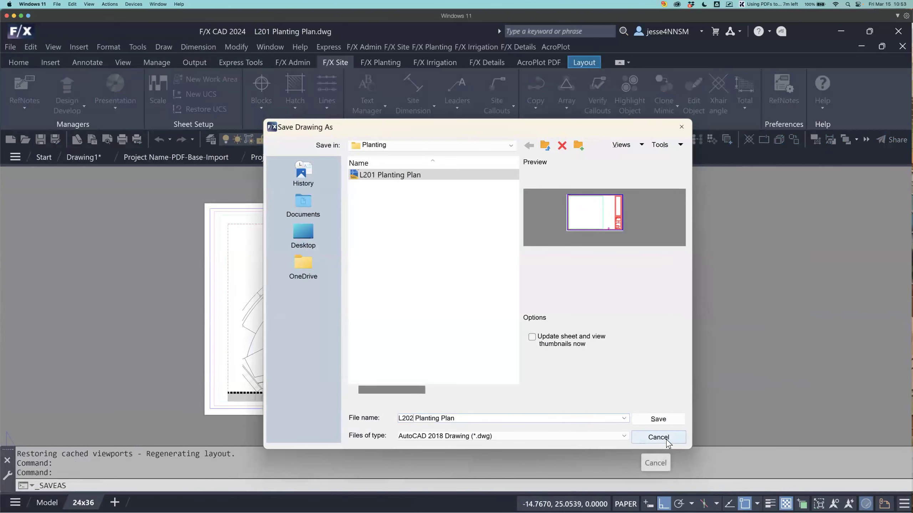
{"action": "key", "text": "Escape"}
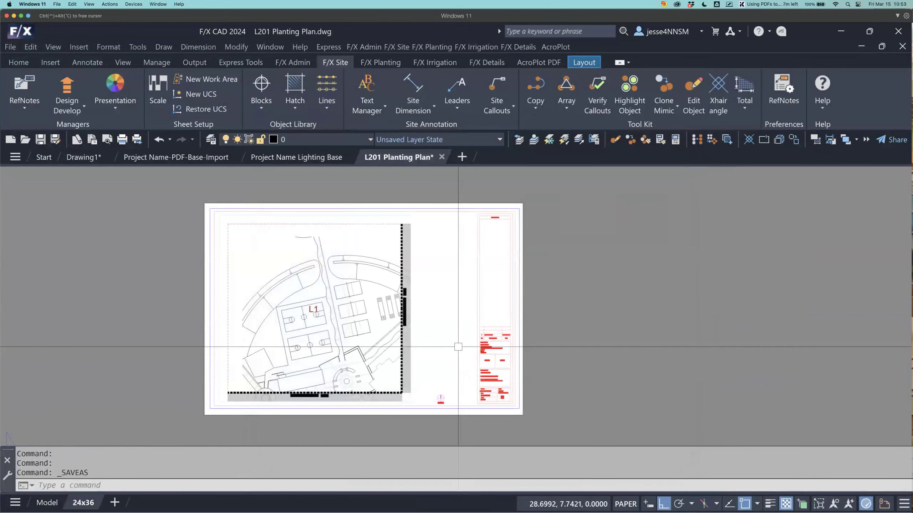
- Save the L201 drawing, and save a copy of it as L202 Planting Plan in the Planting folder
{"action": "key", "text": "ctrl+s"}
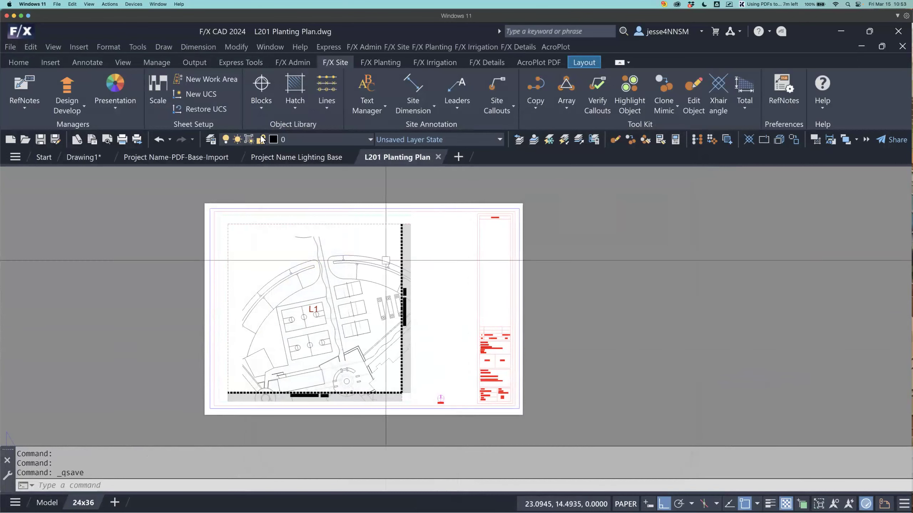
{"action": "left_click", "coordinate": [22, 32]}
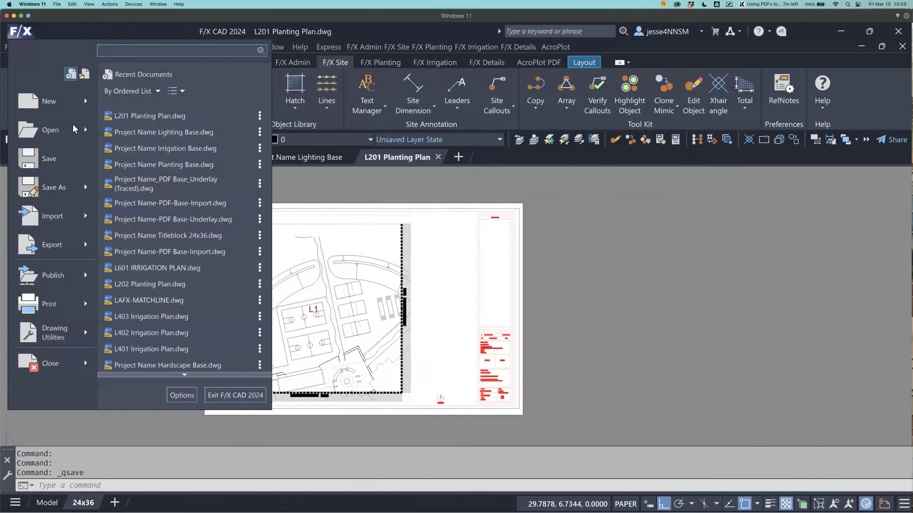
{"action": "key", "text": "Escape"}
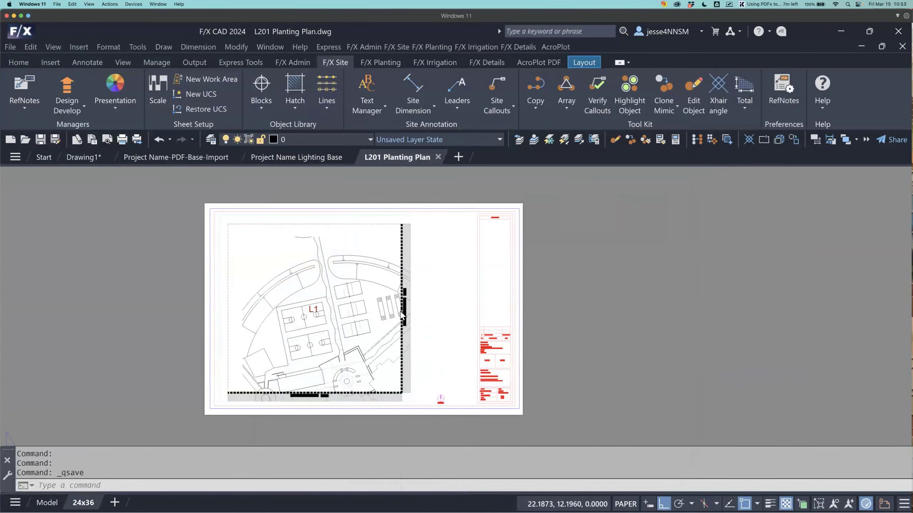
{"action": "key", "text": "ctrl+shift+s"}
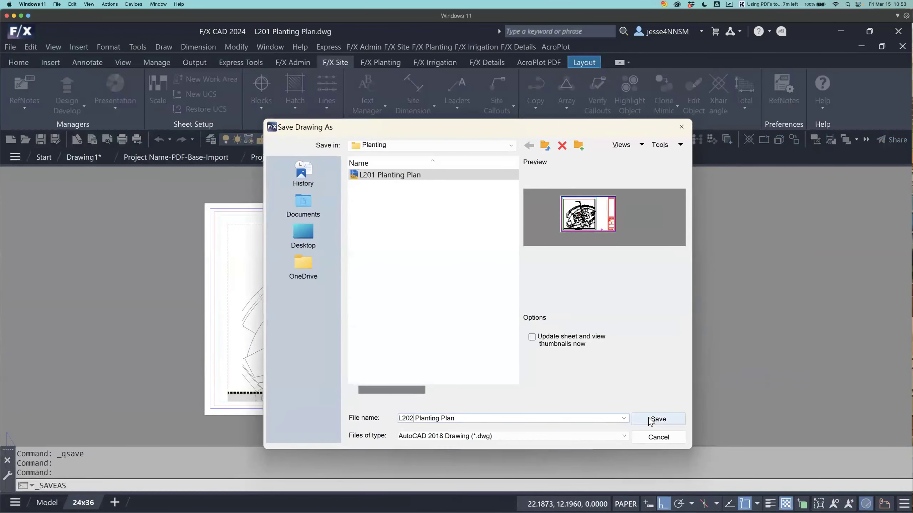
{"action": "left_click", "coordinate": [633, 419]}
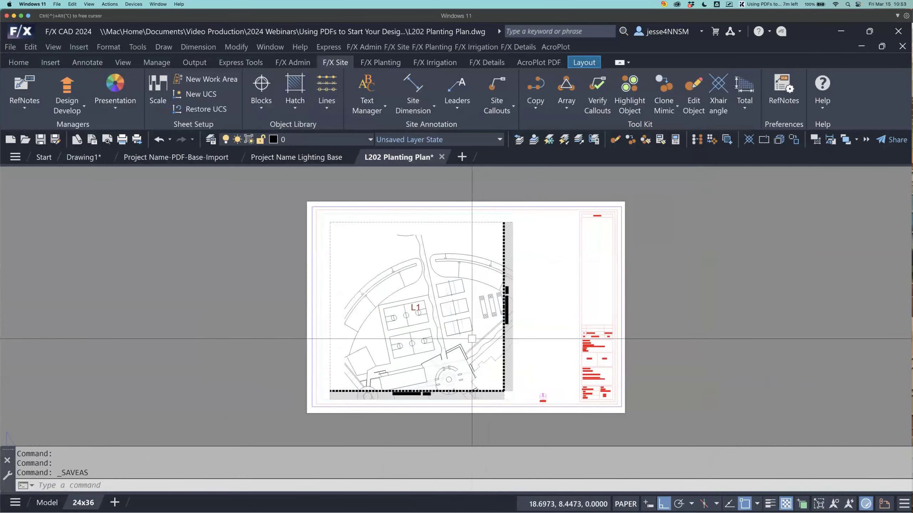
- Activate the viewport on the L202 layout and zoom its view to the L2 preview frame with the Zoom Object option
{"action": "scroll", "coordinate": [471, 339], "scroll_direction": "up", "scroll_amount": 2}
{"action": "double_click", "coordinate": [472, 339]}
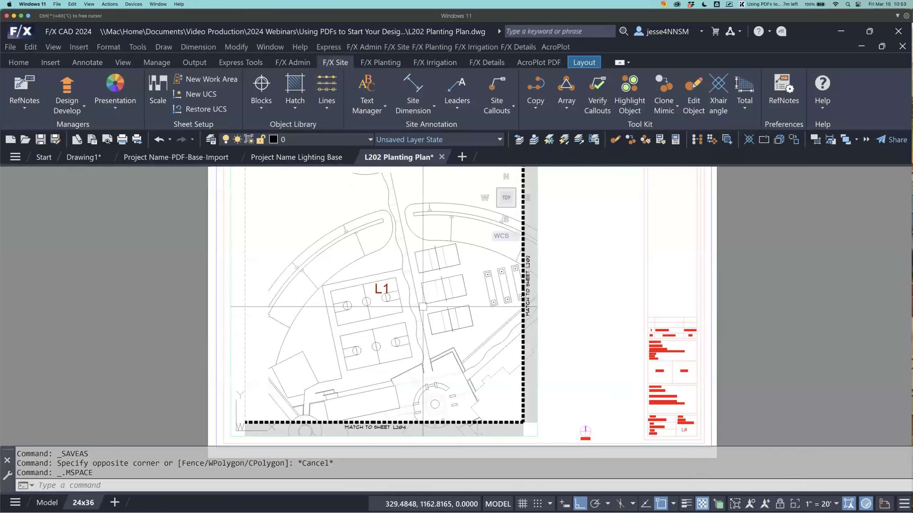
{"action": "scroll", "coordinate": [413, 306], "scroll_direction": "down", "scroll_amount": 2}
{"action": "middle_click_drag", "start_coordinate": [437, 310], "coordinate": [448, 314]}
{"action": "middle_click_drag", "start_coordinate": [311, 316], "coordinate": [254, 320]}
{"action": "type", "text": "z"}
{"action": "key", "text": "Return"}
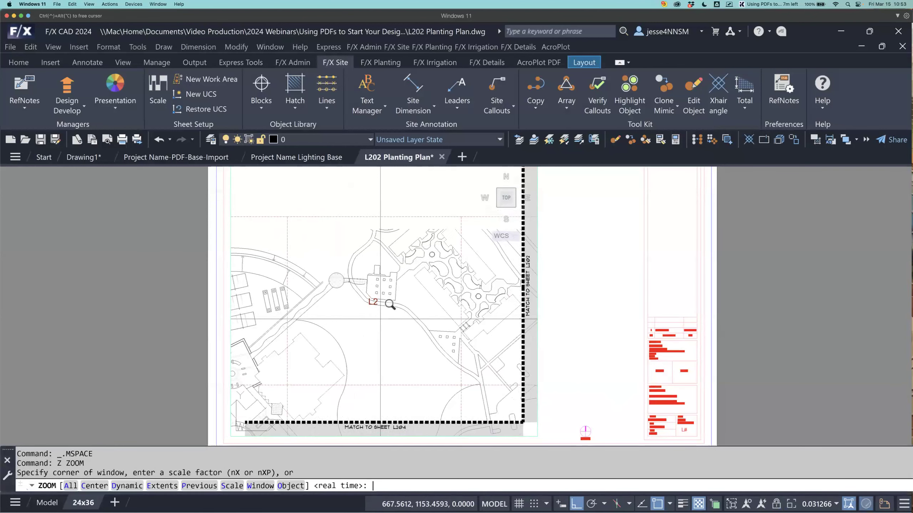
{"action": "type", "text": "o"}
{"action": "key", "text": "Return"}
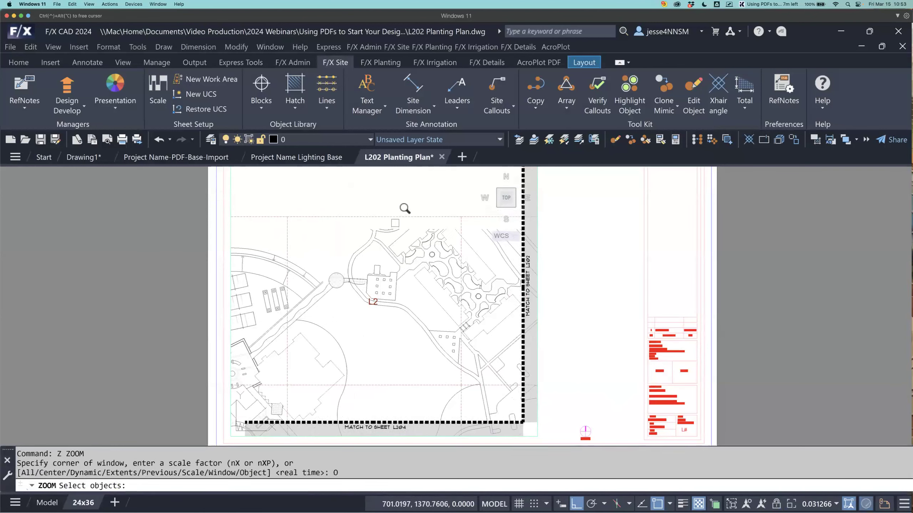
{"action": "left_click", "coordinate": [397, 216]}
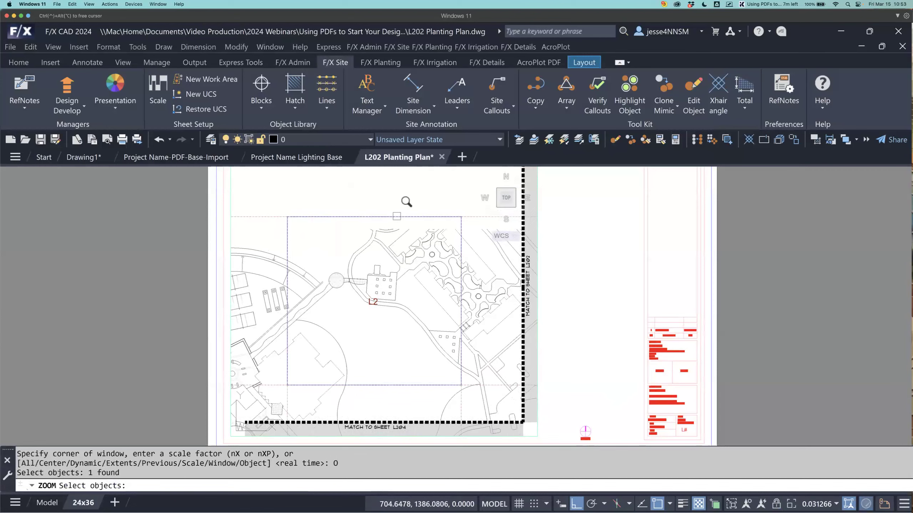
{"action": "key", "text": "Return"}
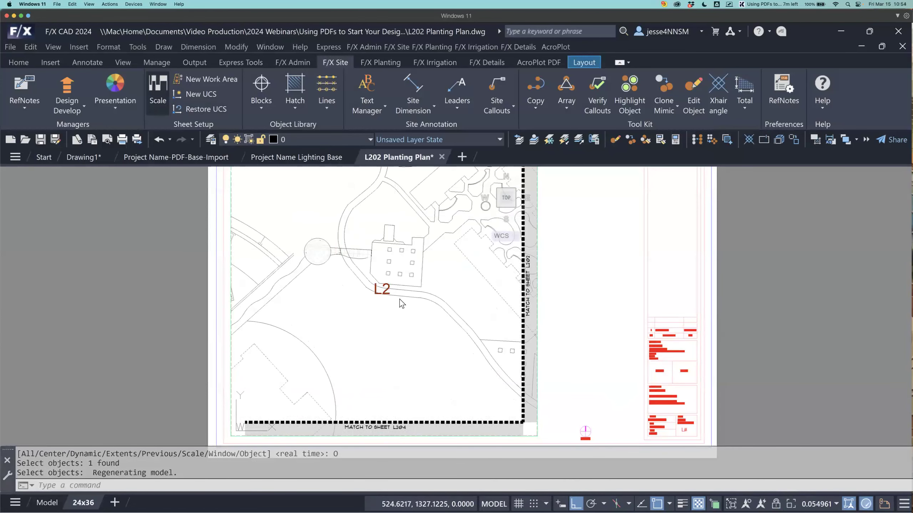
- Set the viewport scale to 1" = 20' and return to paper space
{"action": "left_click", "coordinate": [447, 329]}
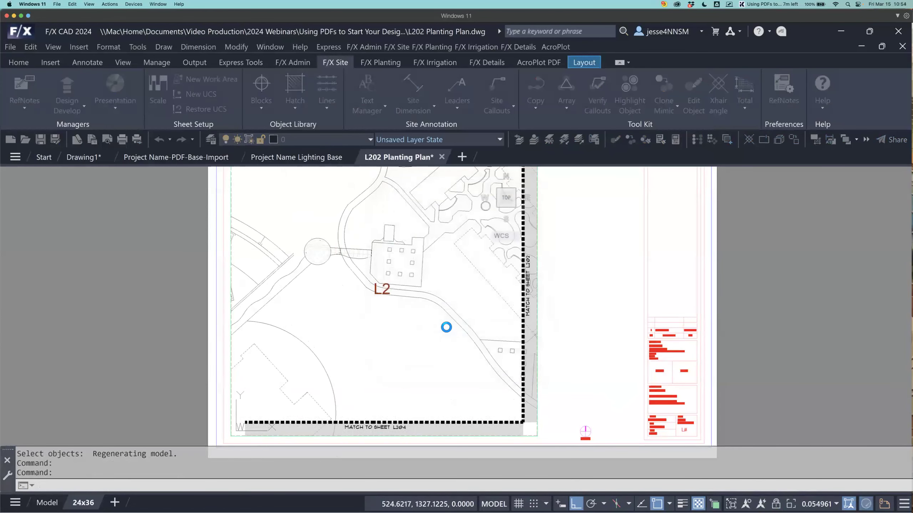
{"action": "left_click", "coordinate": [442, 296]}
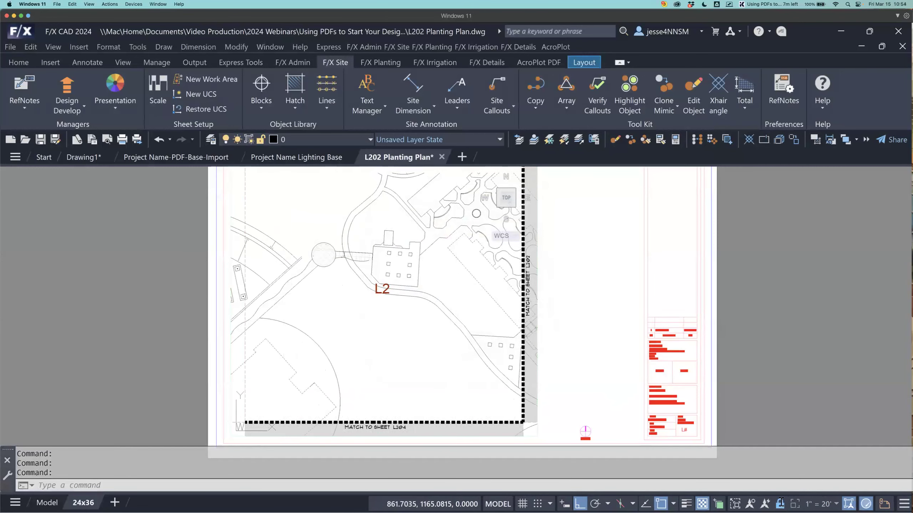
{"action": "double_click", "coordinate": [577, 328]}
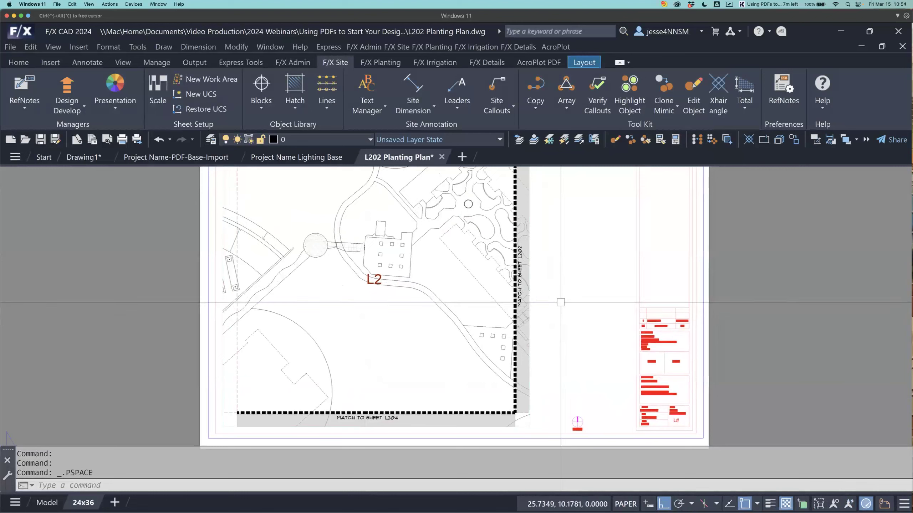
- Set the next sheet number on the vertical matchline to L203
{"action": "double_click", "coordinate": [518, 309]}
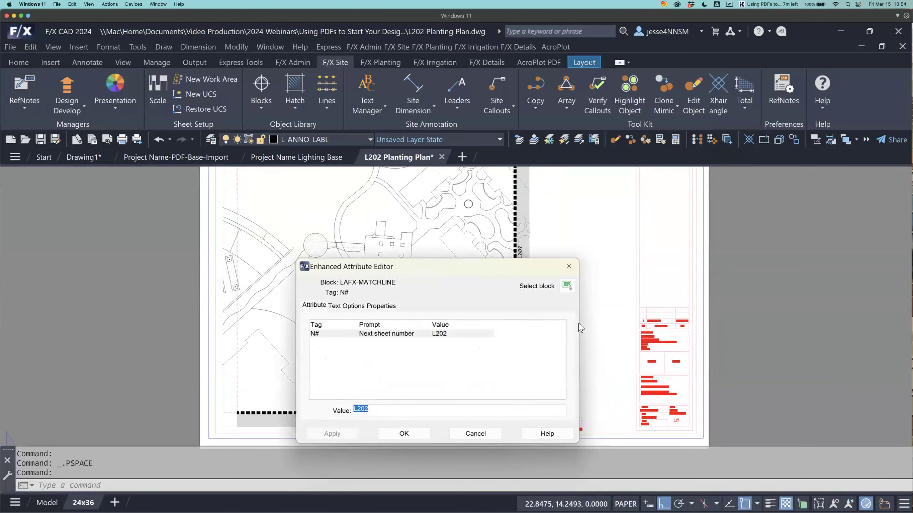
{"action": "left_click", "coordinate": [394, 409]}
{"action": "key", "text": "BackSpace"}
{"action": "type", "text": "3"}
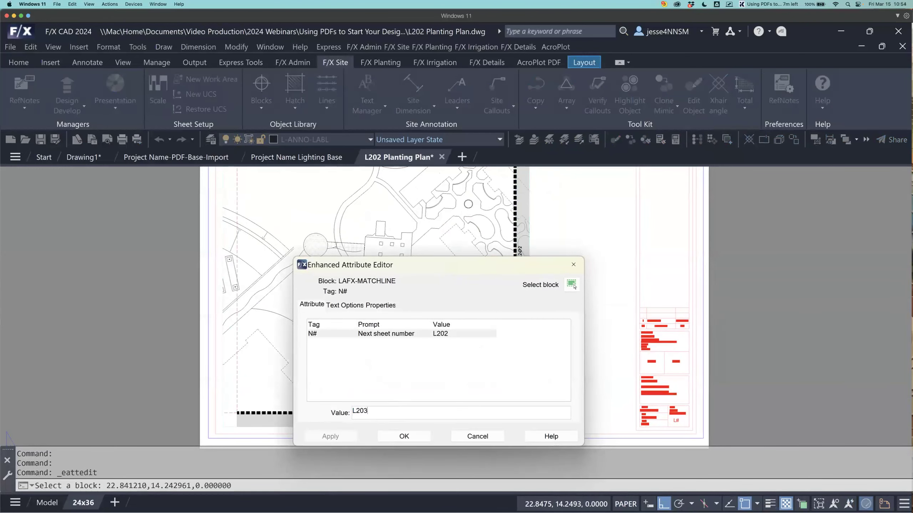
{"action": "left_click", "coordinate": [404, 436]}
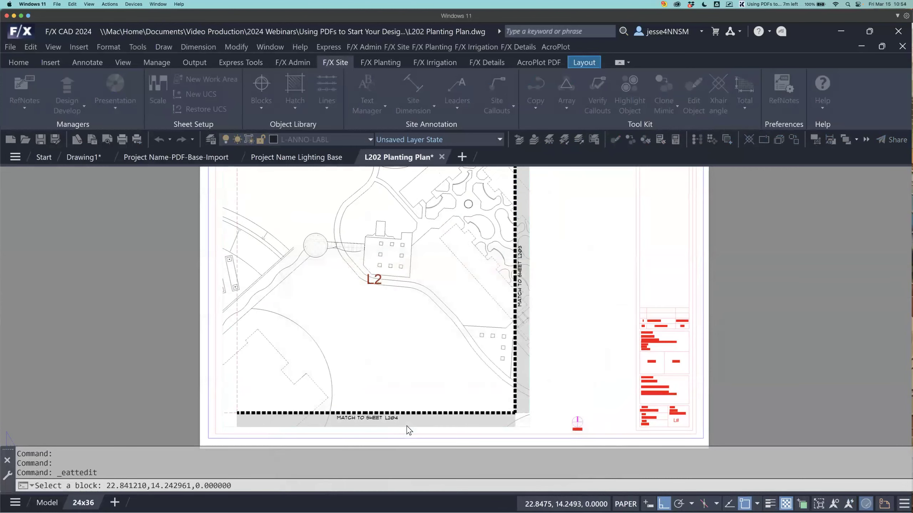
- Set the next sheet number on the horizontal matchline below the L2 frame to L205
{"action": "scroll", "coordinate": [417, 374], "scroll_direction": "up", "scroll_amount": 5}
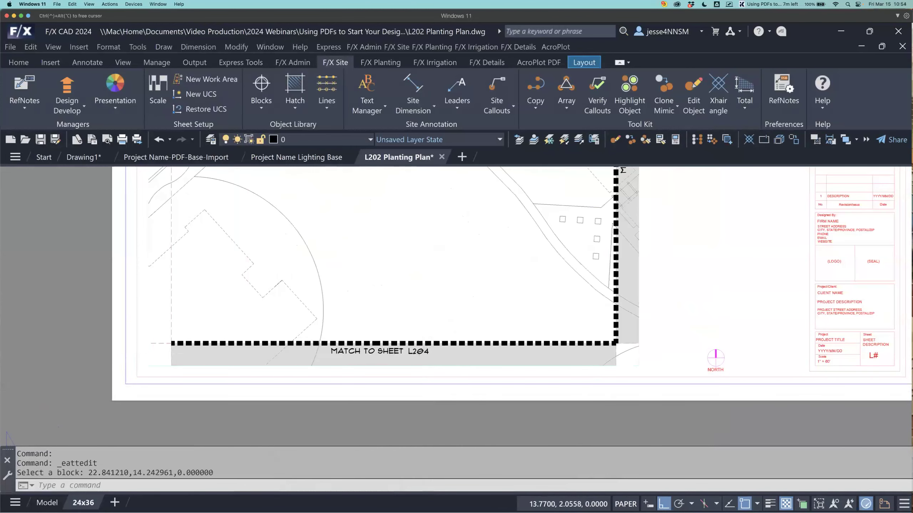
{"action": "double_click", "coordinate": [424, 358]}
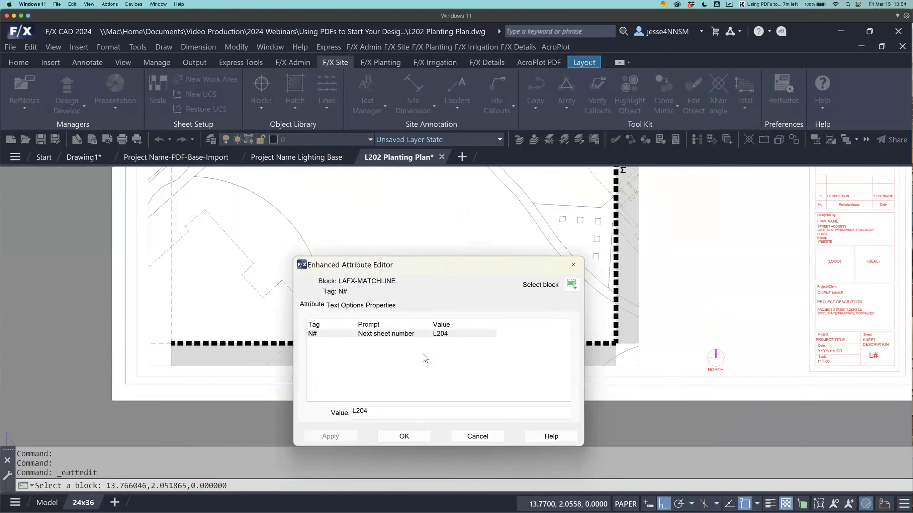
{"action": "type", "text": "5"}
{"action": "left_click", "coordinate": [413, 436]}
{"action": "scroll", "coordinate": [428, 322], "scroll_direction": "down", "scroll_amount": 7}
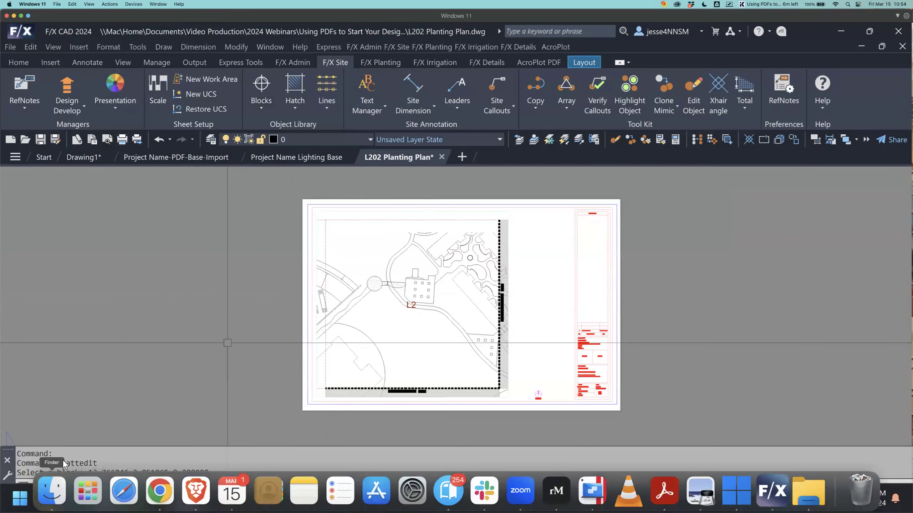
- Browse the project folders in File Explorer to reopen the L201 Planting Plan drawing, and switch it to model space
{"action": "left_click", "coordinate": [48, 510]}
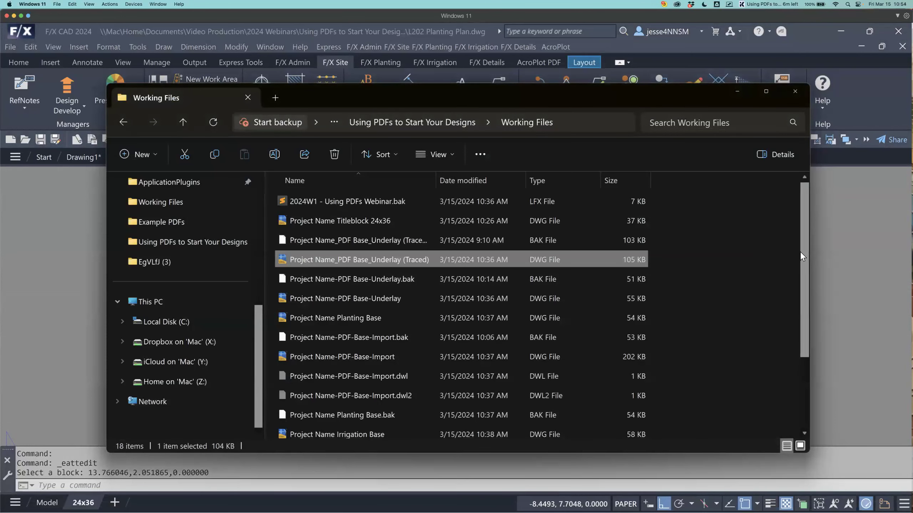
{"action": "left_click", "coordinate": [183, 123]}
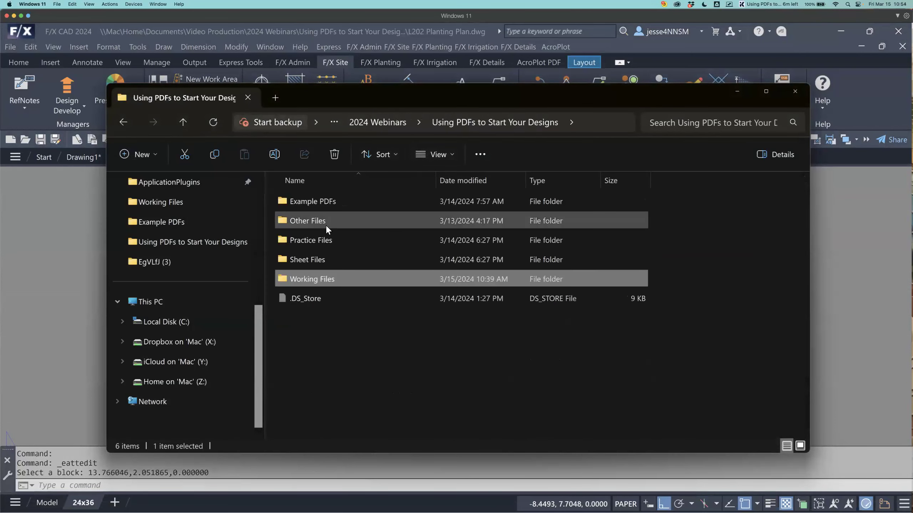
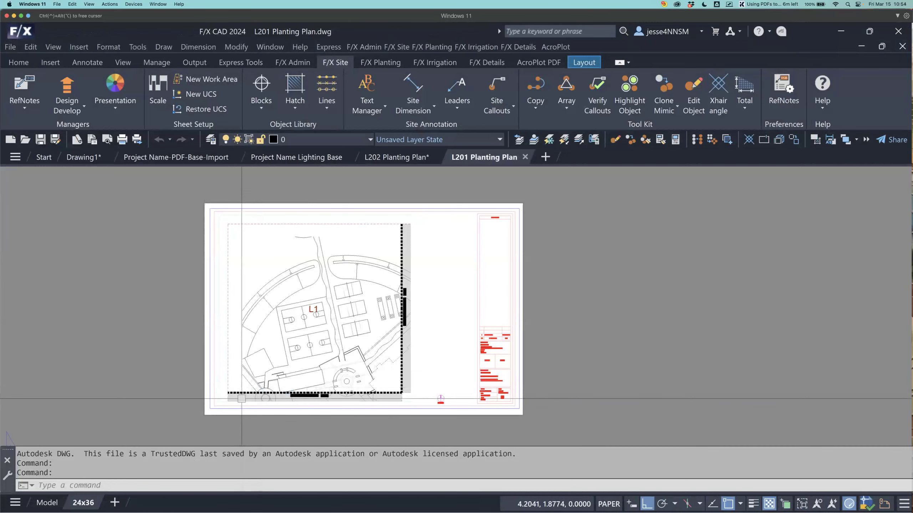
{"action": "left_click", "coordinate": [50, 501]}
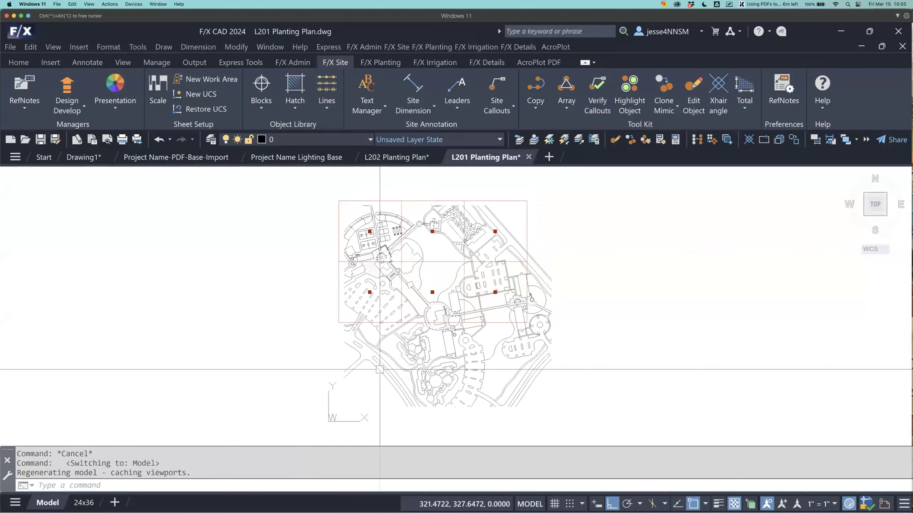
- Begin saving a copy of the L201 Planting Plan drawing, choosing the Irrigation folder as its location
{"action": "left_click", "coordinate": [30, 31]}
{"action": "mouse_move", "coordinate": [95, 187]}
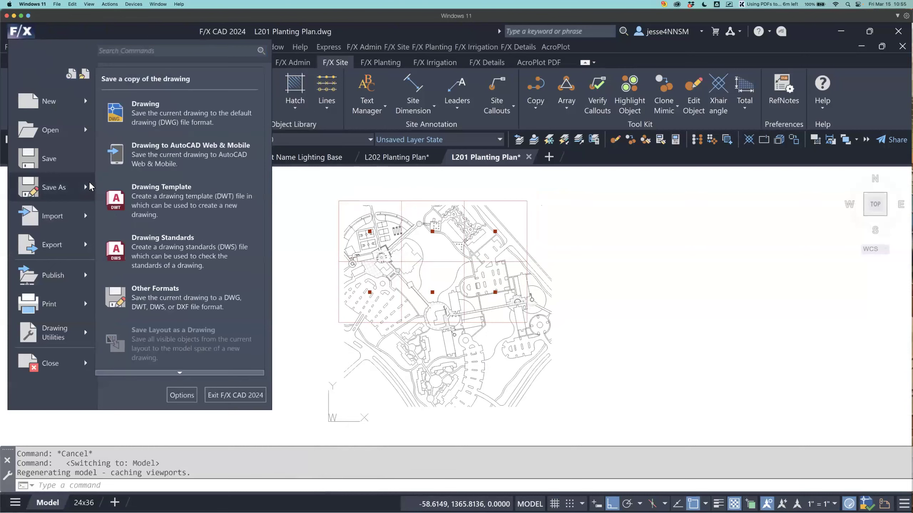
{"action": "left_click", "coordinate": [150, 113]}
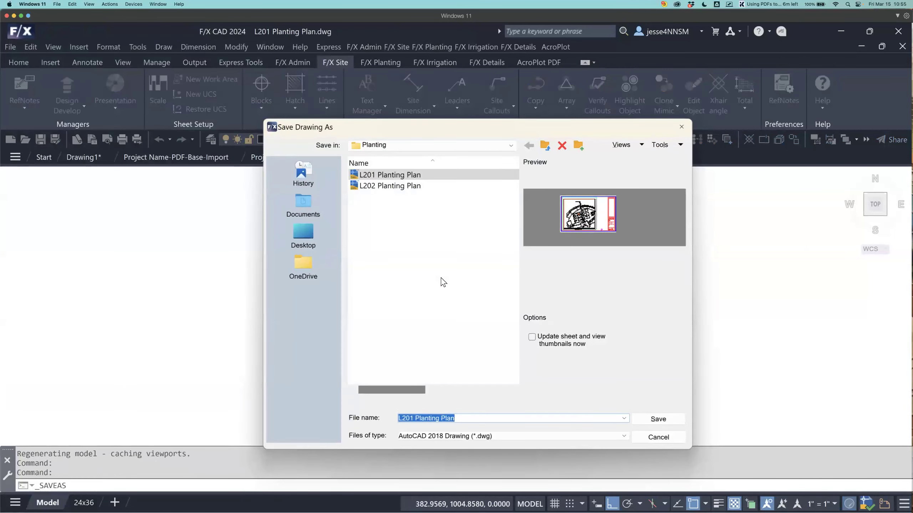
{"action": "left_click", "coordinate": [545, 145]}
{"action": "double_click", "coordinate": [420, 176]}
- Name the drawing copy L201 Irrigation Plan and save it
{"action": "left_click", "coordinate": [439, 419]}
{"action": "left_click_drag", "start_coordinate": [439, 418], "coordinate": [417, 419]}
{"action": "type", "text": "IRRI"}
{"action": "key", "text": "BackSpace"}
{"action": "key", "text": "BackSpace"}
{"action": "key", "text": "BackSpace"}
{"action": "key", "text": "BackSpace"}
{"action": "key", "text": "Caps_Lock"}
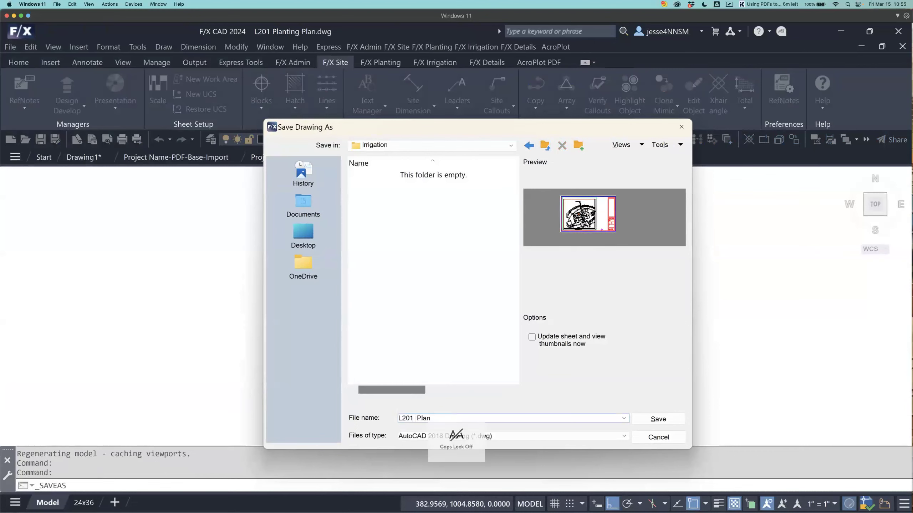
{"action": "type", "text": "Irrigation"}
{"action": "left_click", "coordinate": [665, 416]}
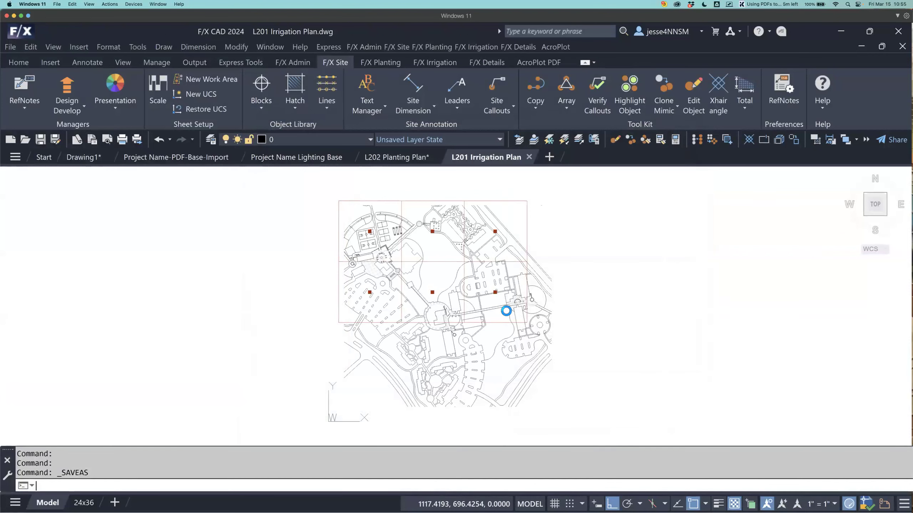
- Repath the base external reference to Project Name Irrigation Base with the FXREF command, and save the drawing
{"action": "type", "text": "fxref"}
{"action": "key", "text": "Return"}
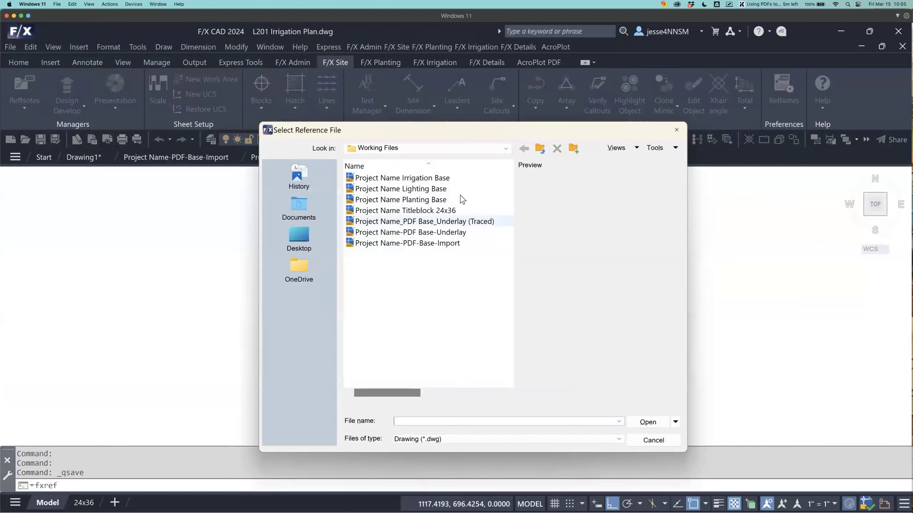
{"action": "left_click", "coordinate": [451, 178]}
{"action": "left_click", "coordinate": [650, 423]}
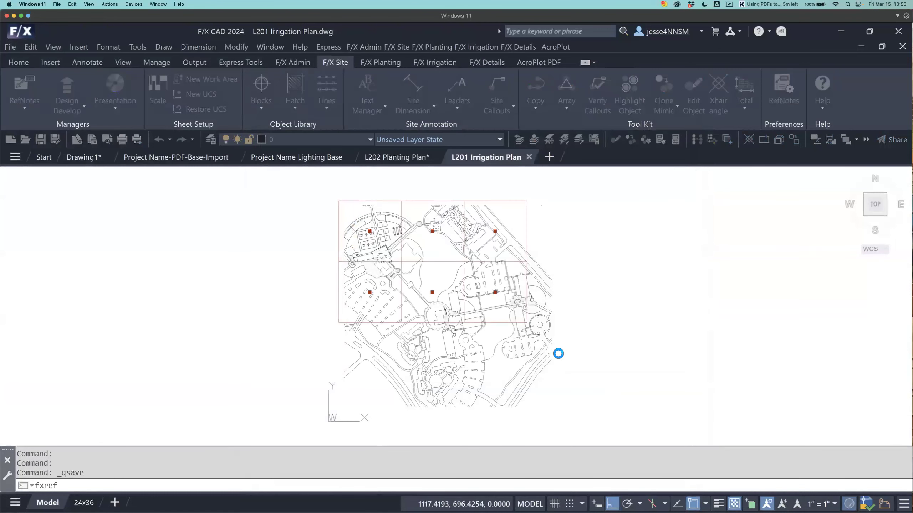
{"action": "left_click", "coordinate": [311, 348]}
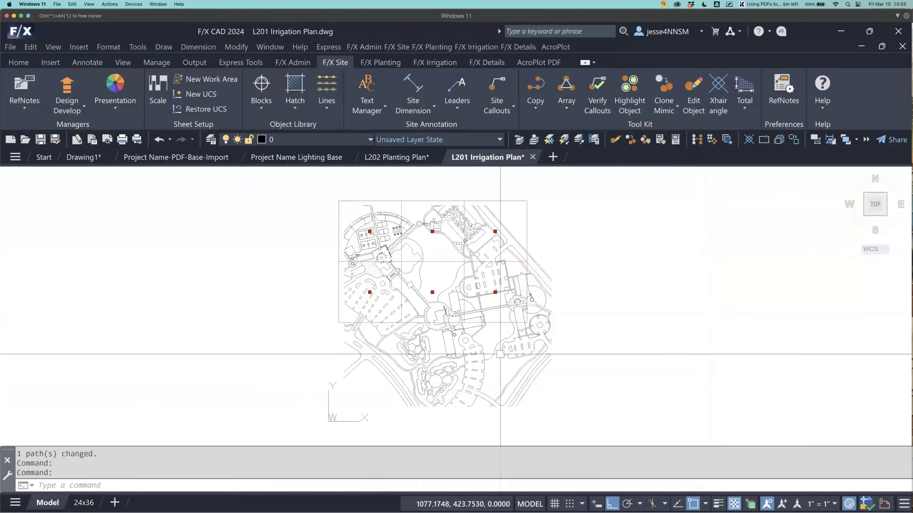
{"action": "key", "text": "ctrl+s"}
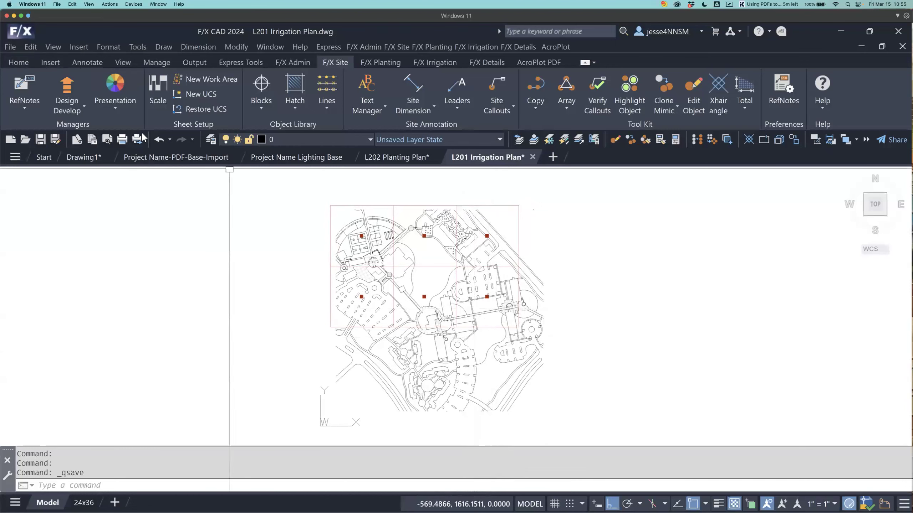
- Save a copy of the irrigation sheet drawing as L202 Irrigation Plan in the Irrigation folder
{"action": "left_click", "coordinate": [20, 31]}
{"action": "left_click", "coordinate": [65, 183]}
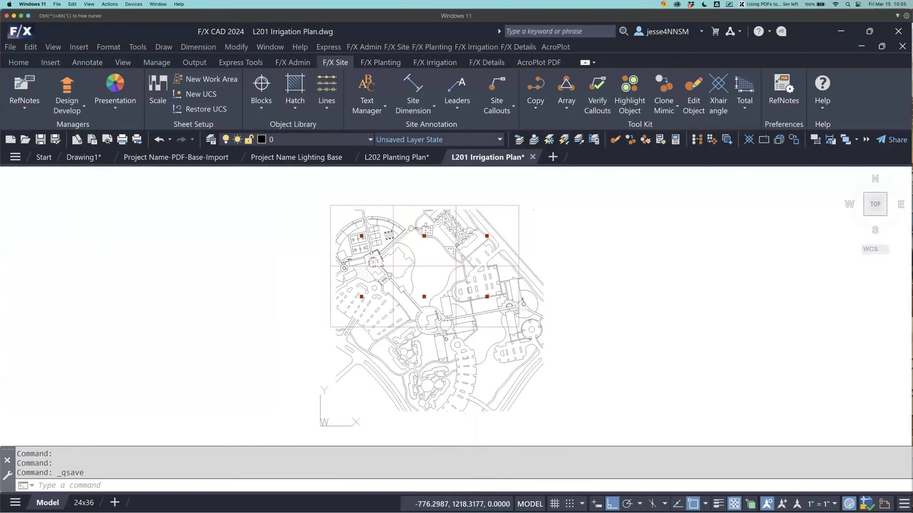
{"action": "left_click", "coordinate": [414, 418]}
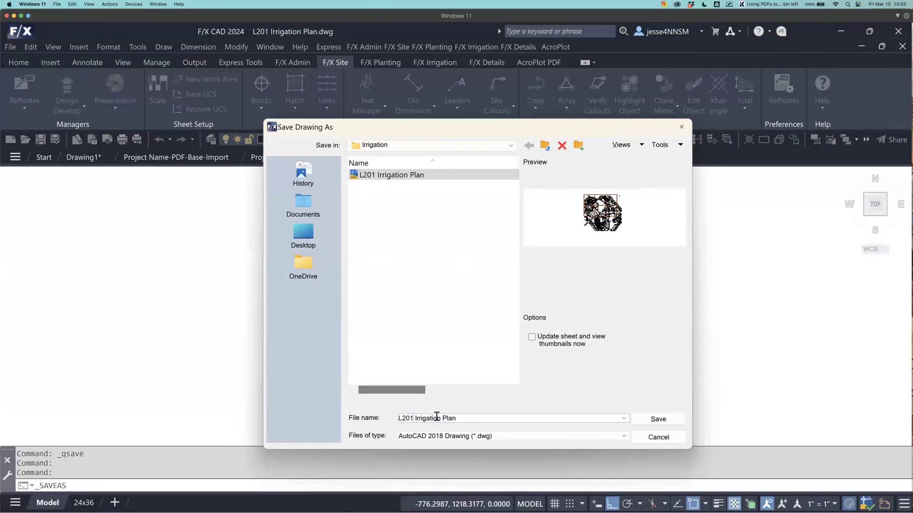
{"action": "key", "text": "BackSpace"}
{"action": "type", "text": "2"}
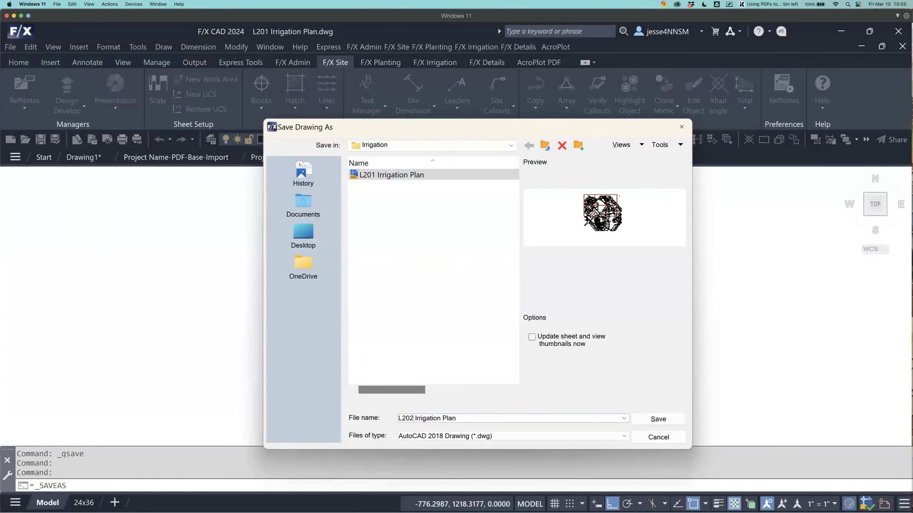
{"action": "left_click", "coordinate": [643, 419]}
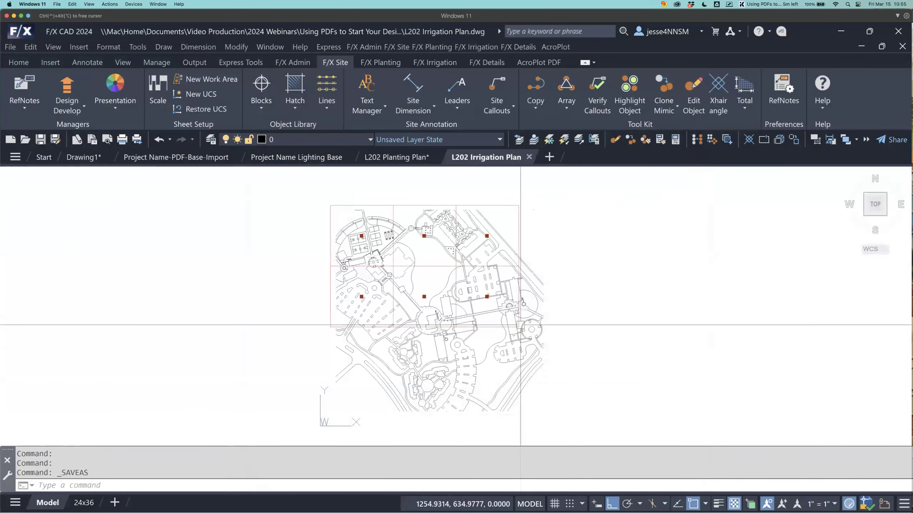
{"action": "key", "text": "ctrl+s"}
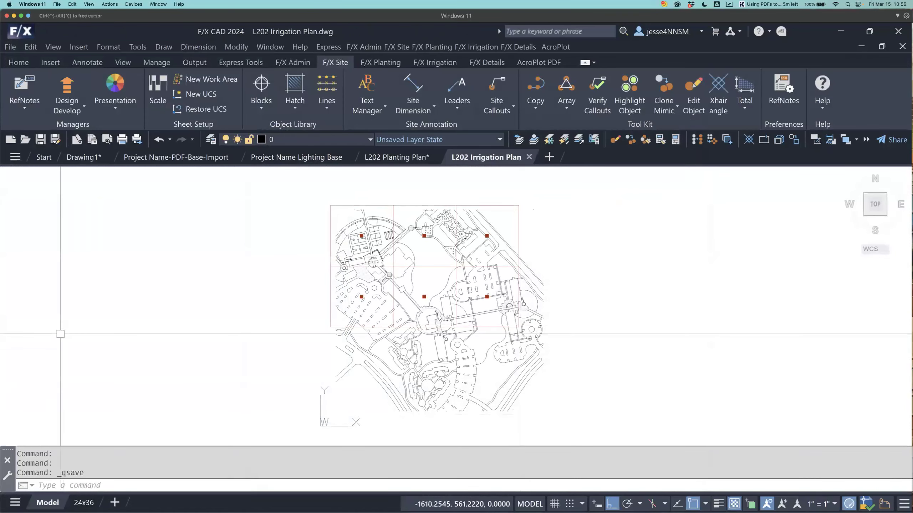
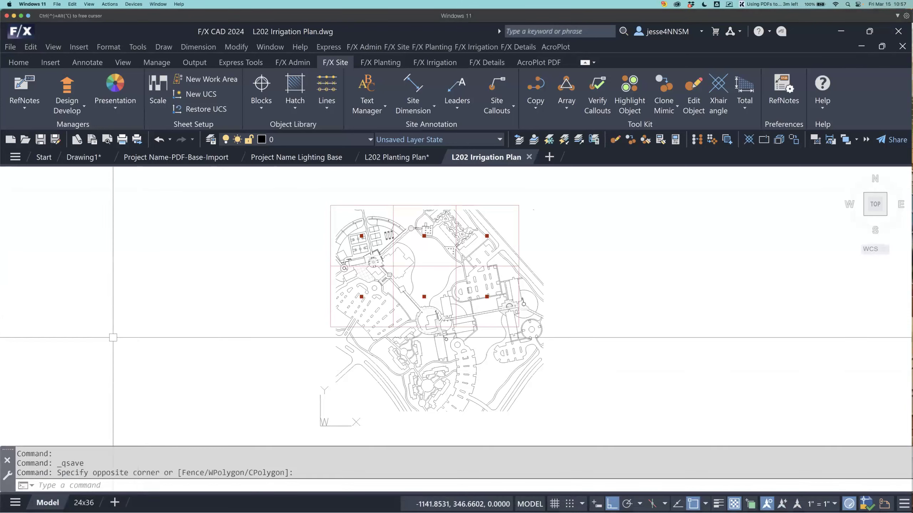
{"action": "left_click", "coordinate": [166, 391]}
{"action": "left_click", "coordinate": [166, 391]}
{"action": "left_click", "coordinate": [105, 326]}
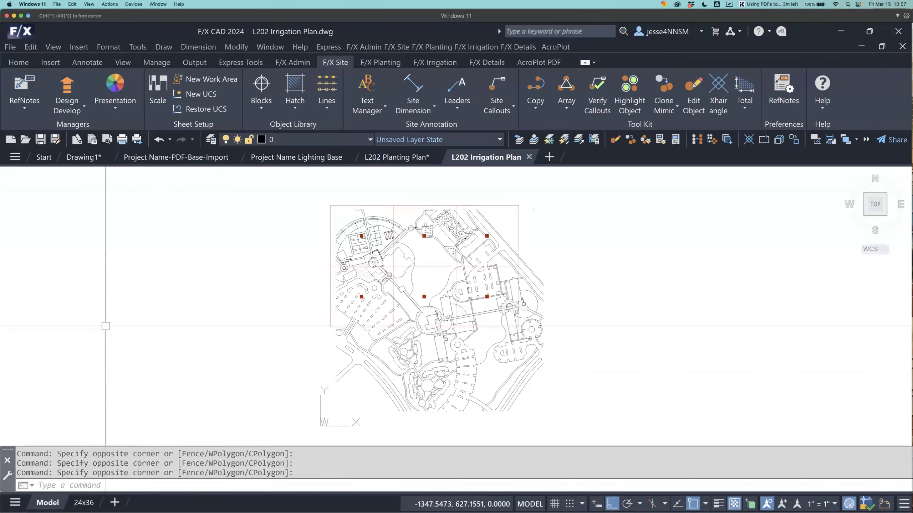
{"action": "key", "text": "super"}
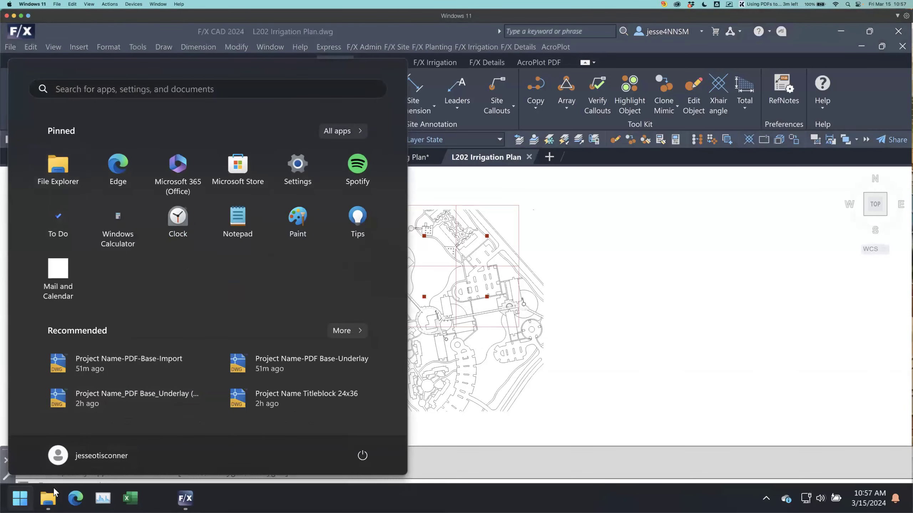
{"action": "left_click", "coordinate": [60, 178]}
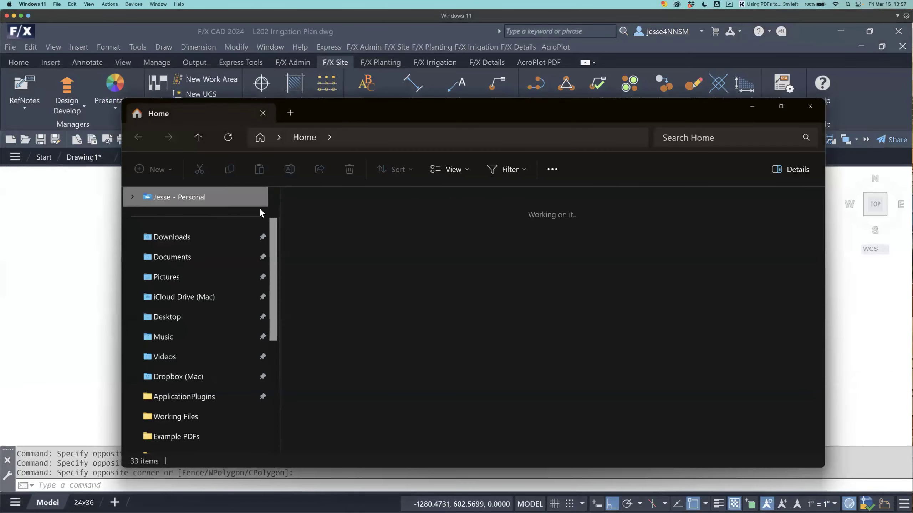
{"action": "left_click", "coordinate": [813, 112]}
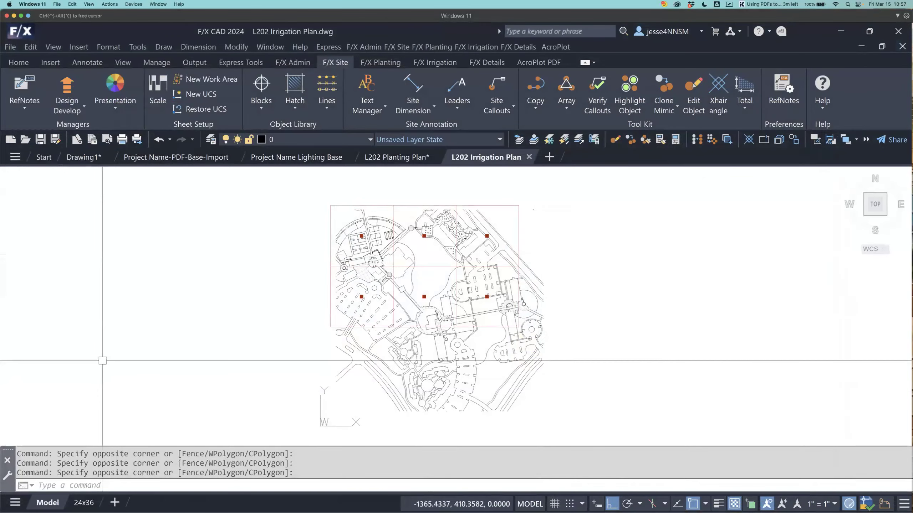
- Browse in File Explorer to the Working Files folder and open the Project Name_PDF Base_Underlay (Traced) drawing
{"action": "key", "text": "super"}
{"action": "left_click", "coordinate": [48, 499]}
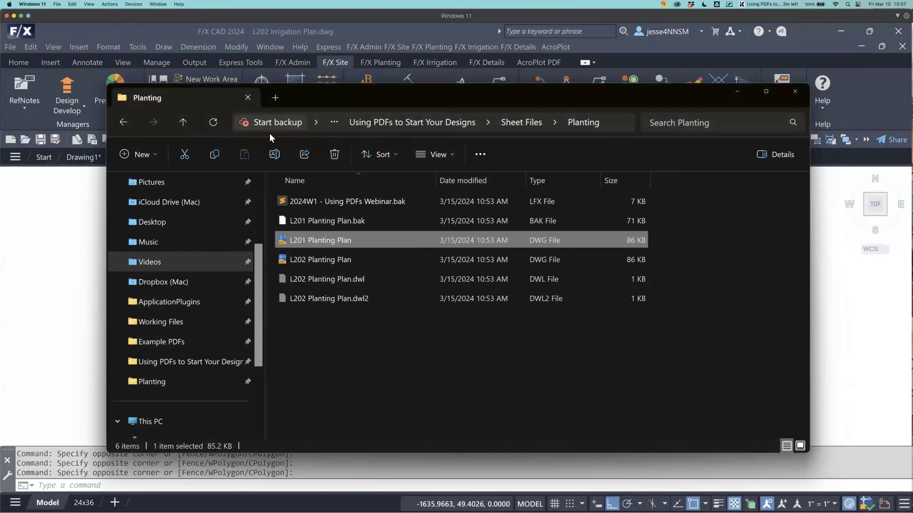
{"action": "left_click", "coordinate": [183, 123]}
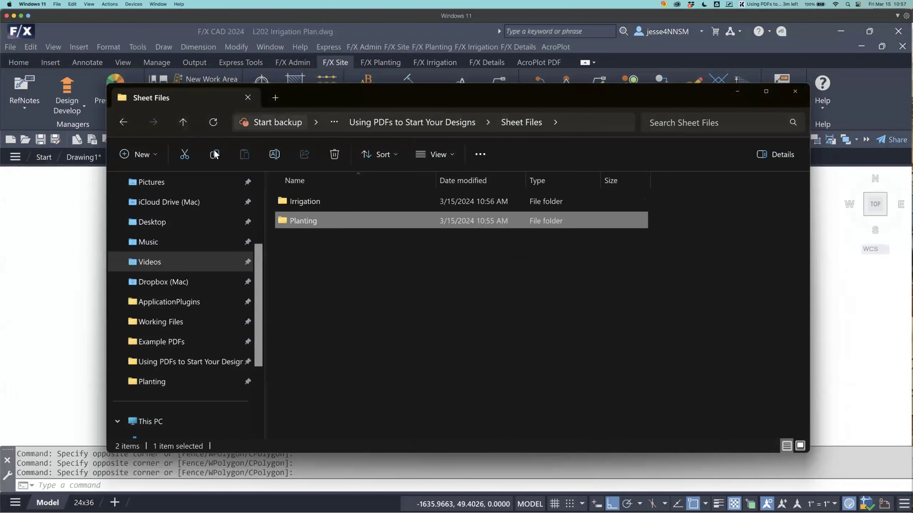
{"action": "left_click", "coordinate": [183, 123]}
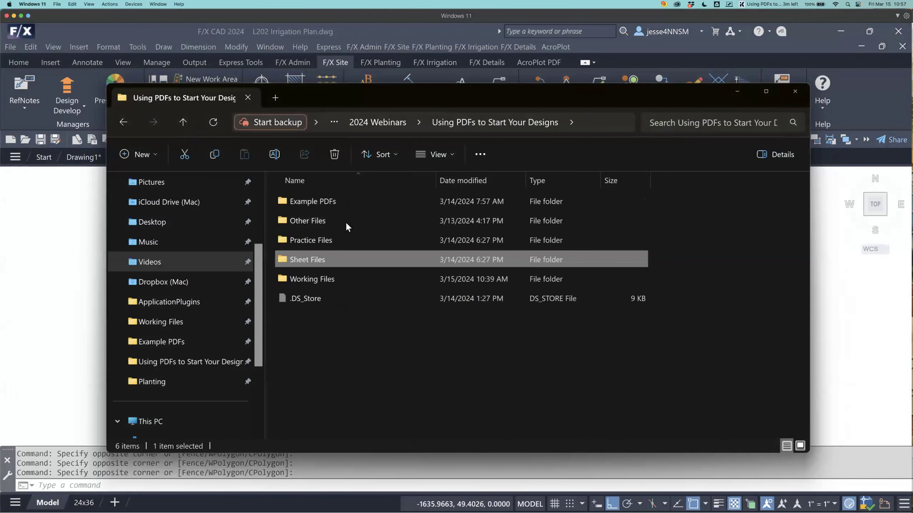
{"action": "left_click", "coordinate": [331, 277]}
{"action": "double_click", "coordinate": [331, 278]}
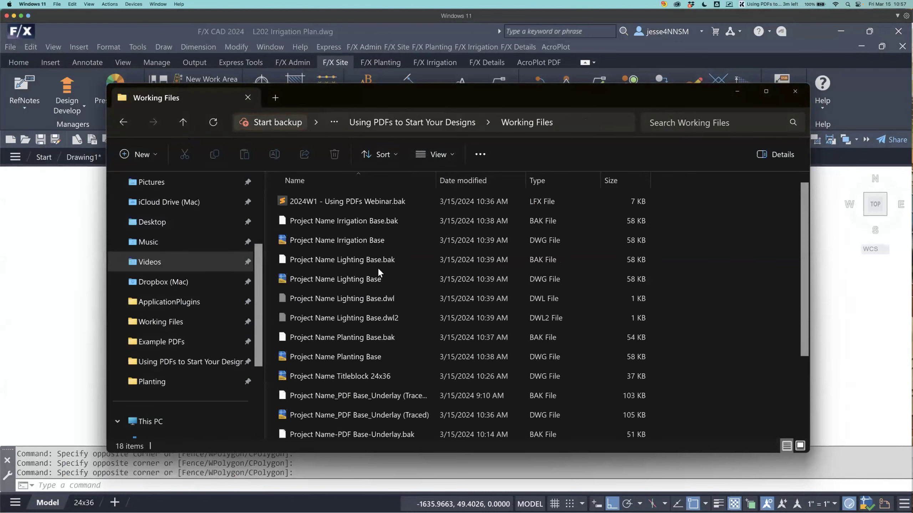
{"action": "scroll", "coordinate": [427, 366], "scroll_direction": "down", "scroll_amount": 2}
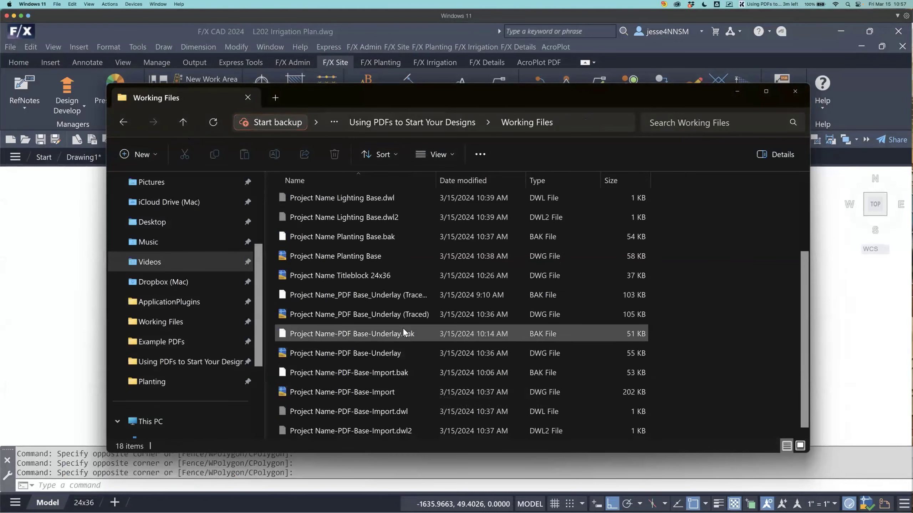
{"action": "left_click", "coordinate": [401, 316]}
{"action": "double_click", "coordinate": [400, 316]}
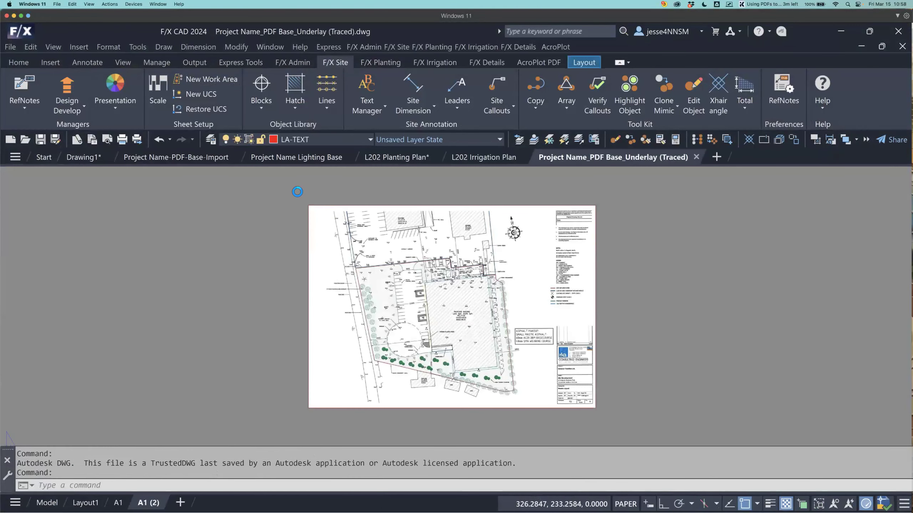
- Erase the existing viewport from the A1 (2) layout sheet
{"action": "left_click", "coordinate": [292, 196]}
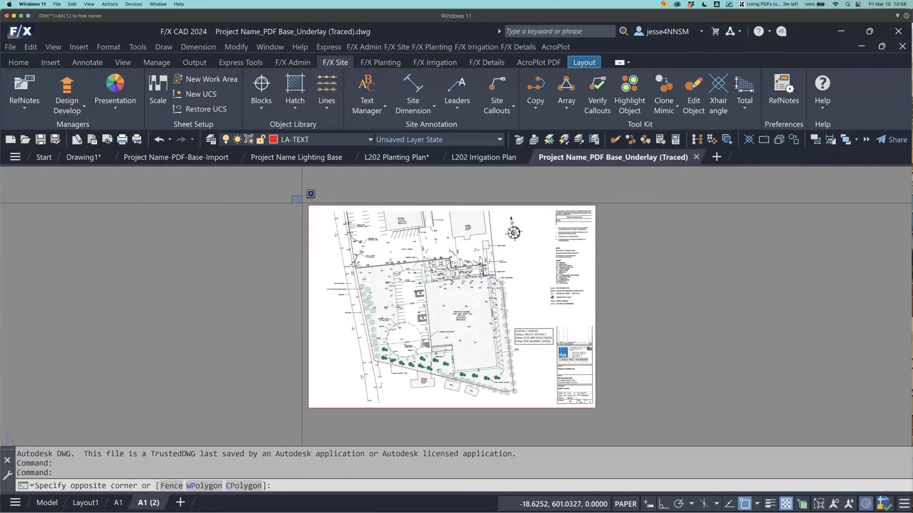
{"action": "left_click", "coordinate": [655, 422]}
{"action": "type", "text": "e"}
{"action": "key", "text": "Return"}
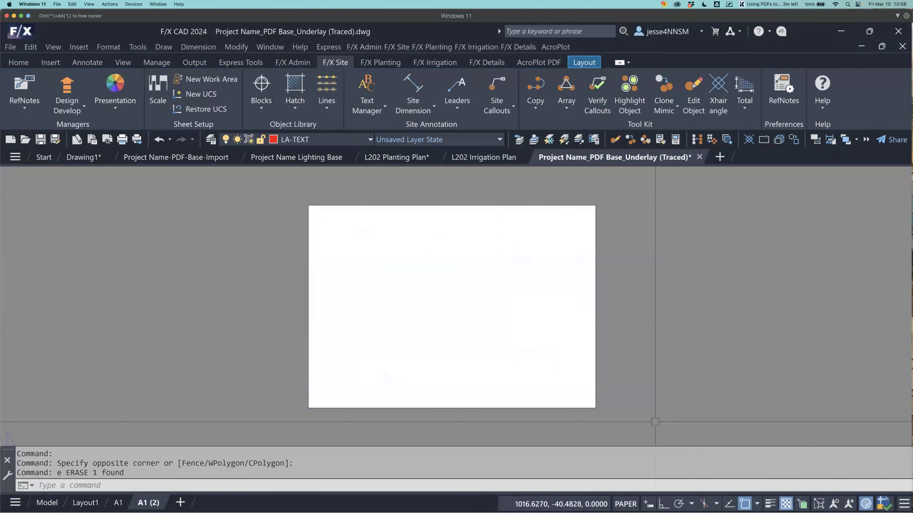
- Create a new rectangular viewport with MVIEW on the A1 (2) sheet, leaving a strip free along the sheet's right edge
{"action": "type", "text": "MV"}
{"action": "key", "text": "Return"}
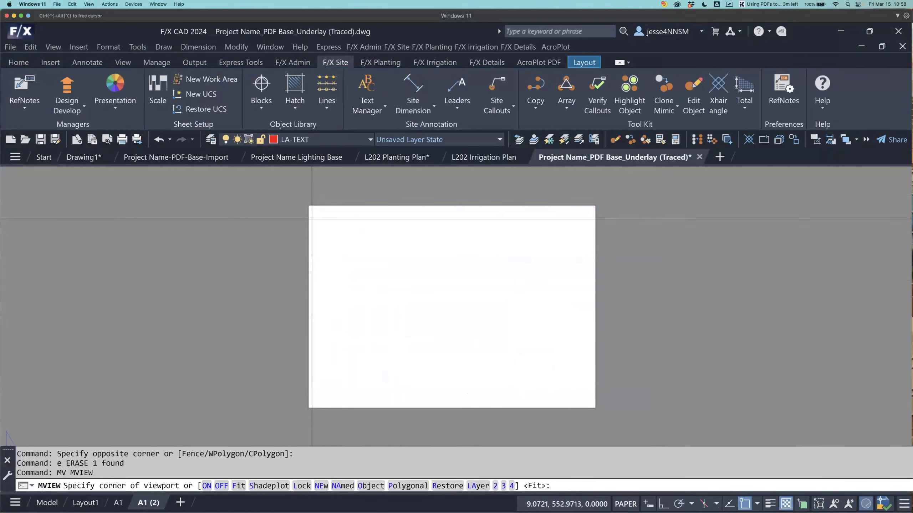
{"action": "left_click", "coordinate": [314, 213]}
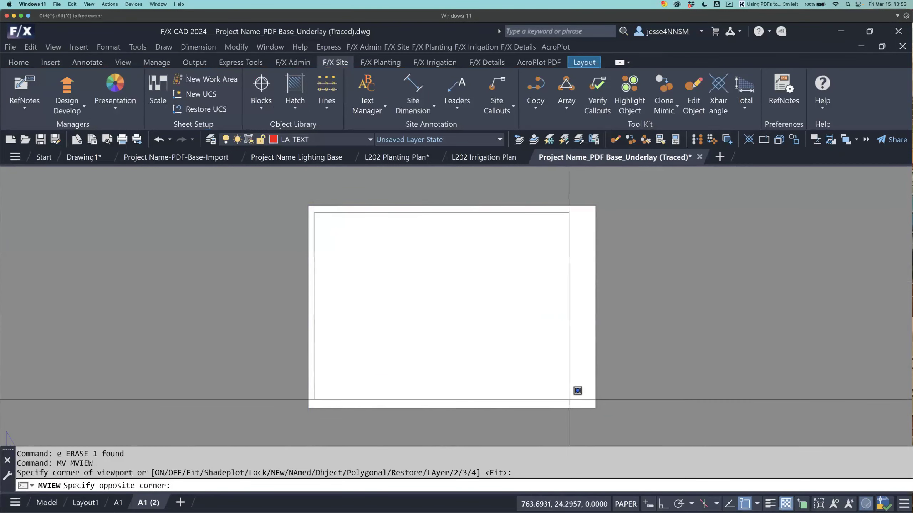
{"action": "left_click", "coordinate": [569, 399]}
- Switch the drawing to model space and bring the whole PDF site plan into view
{"action": "left_click", "coordinate": [49, 502]}
{"action": "scroll", "coordinate": [433, 296], "scroll_direction": "down", "scroll_amount": 6}
{"action": "middle_click_drag", "start_coordinate": [432, 295], "coordinate": [445, 319]}
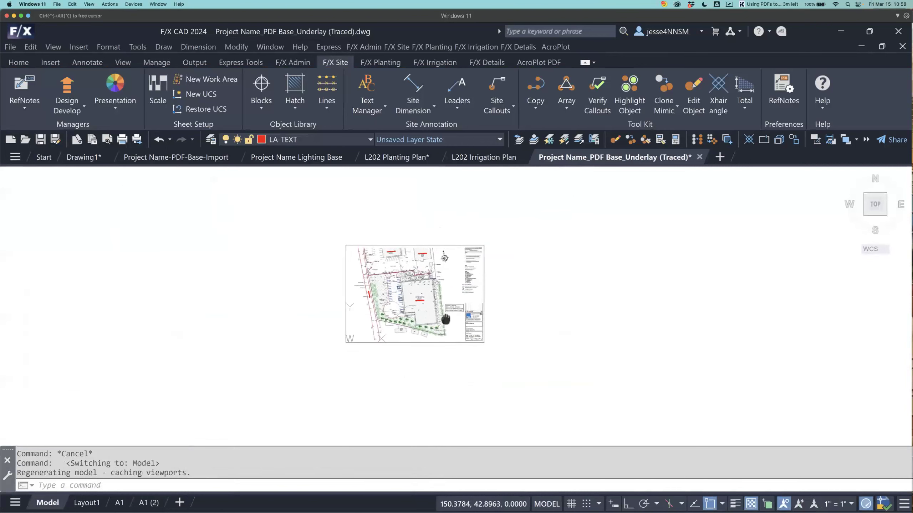
{"action": "scroll", "coordinate": [450, 323], "scroll_direction": "up", "scroll_amount": 2}
{"action": "type", "text": "l"}
{"action": "key", "text": "Return"}
{"action": "key", "text": "Escape"}
{"action": "key", "text": "Escape"}
{"action": "type", "text": "l"}
{"action": "key", "text": "Return"}
{"action": "key", "text": "Escape"}
{"action": "key", "text": "Escape"}
{"action": "type", "text": "l"}
{"action": "key", "text": "Return"}
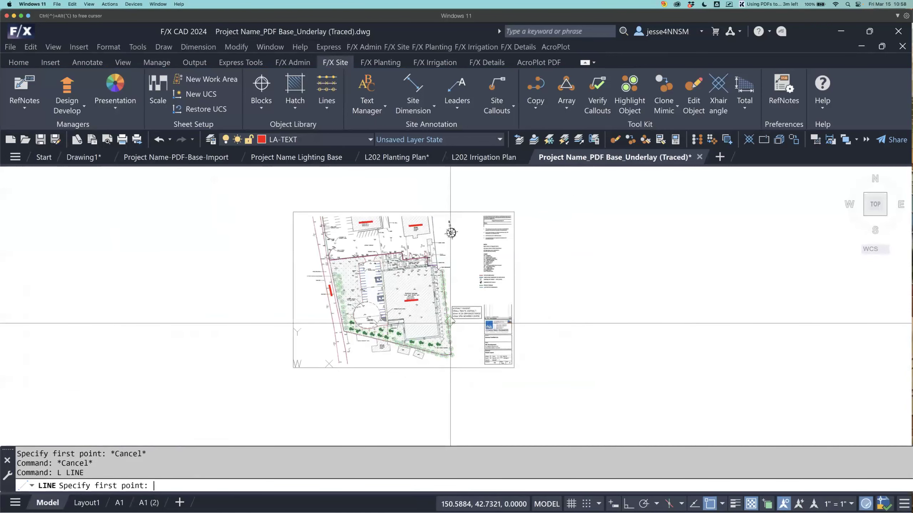
{"action": "key", "text": "Escape"}
- Make the Z-PDF layer current in the Layer Properties Manager and set its transparency to 75
{"action": "type", "text": "la"}
{"action": "key", "text": "Return"}
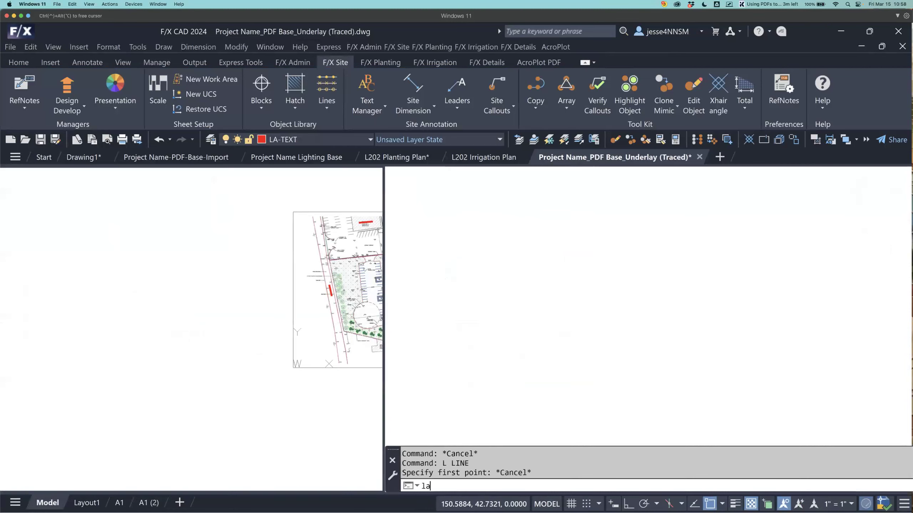
{"action": "left_click_drag", "start_coordinate": [374, 277], "coordinate": [376, 444]}
{"action": "double_click", "coordinate": [169, 413]}
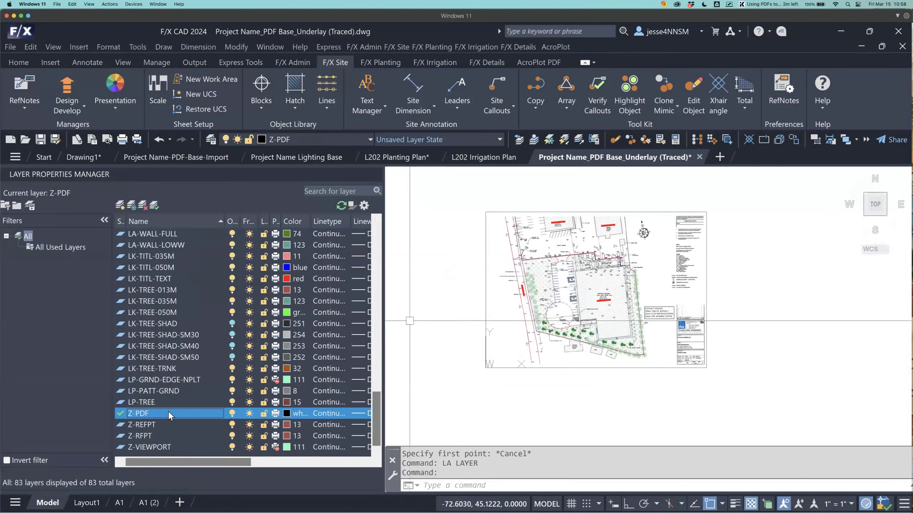
{"action": "left_click_drag", "start_coordinate": [204, 459], "coordinate": [296, 462]}
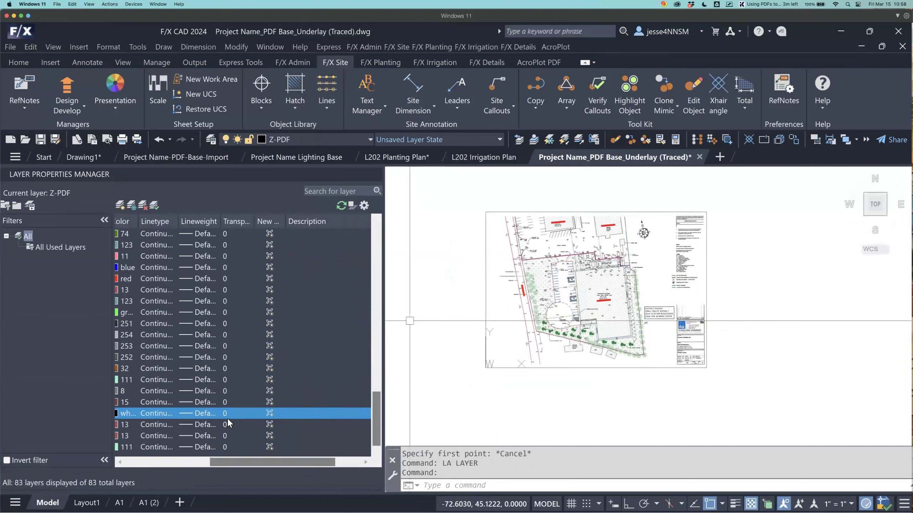
{"action": "left_click", "coordinate": [225, 416]}
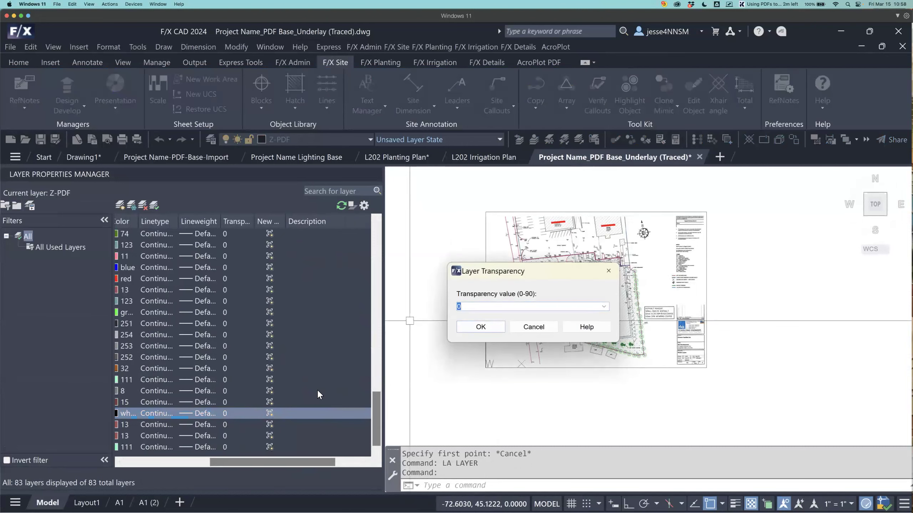
{"action": "type", "text": "75"}
{"action": "left_click", "coordinate": [480, 327]}
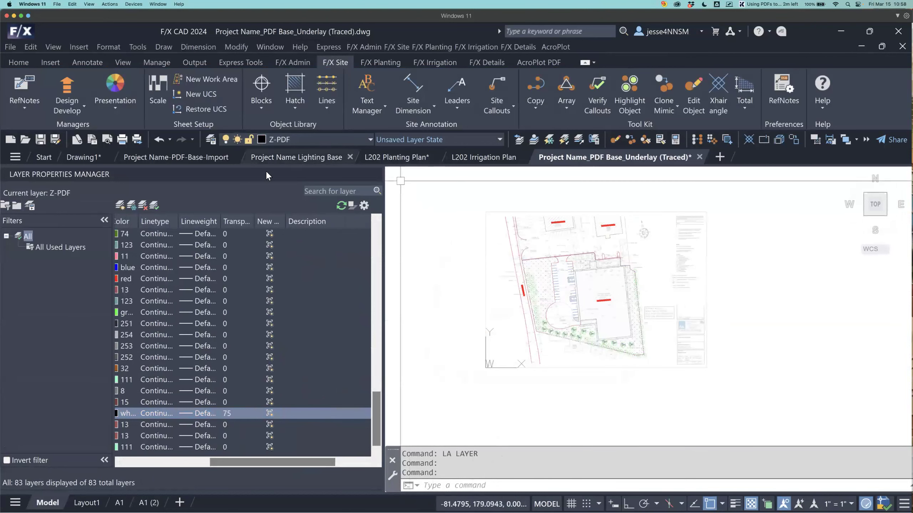
{"action": "left_click", "coordinate": [375, 174]}
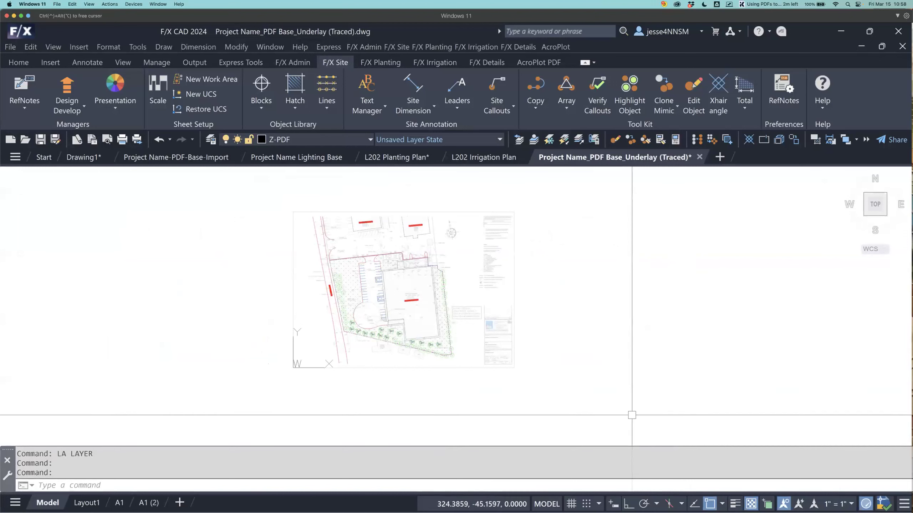
- Preview the plot of the A1 (2) layout and examine how the faded PDF underlay and linework print
{"action": "left_click", "coordinate": [148, 502]}
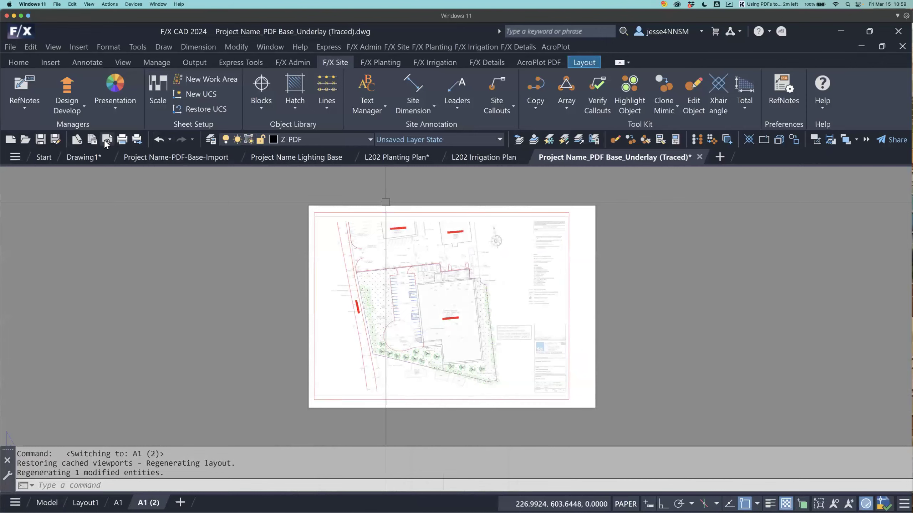
{"action": "left_click", "coordinate": [107, 140]}
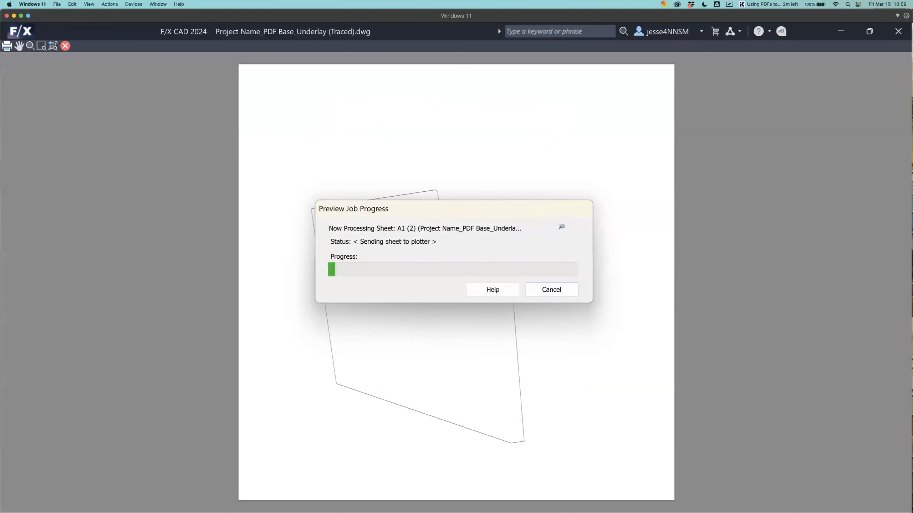
{"action": "scroll", "coordinate": [445, 327], "scroll_direction": "up", "scroll_amount": 2}
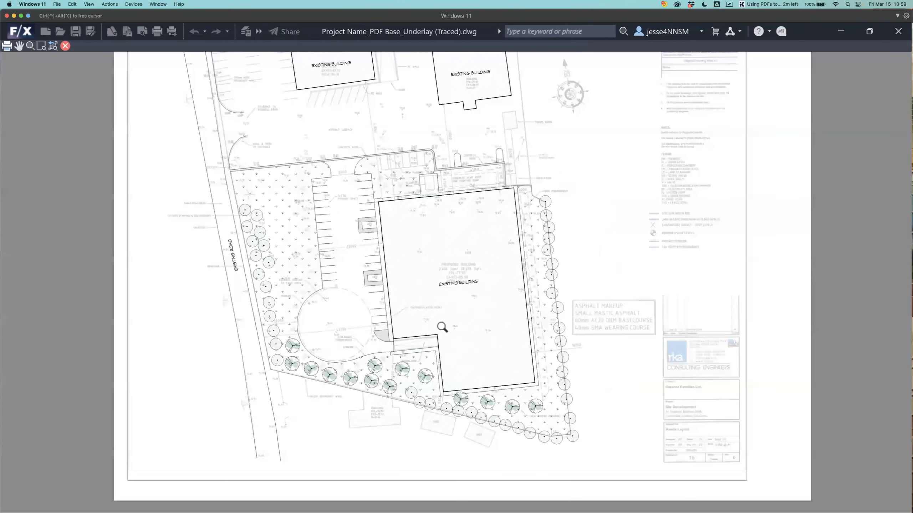
{"action": "scroll", "coordinate": [442, 327], "scroll_direction": "down", "scroll_amount": 2}
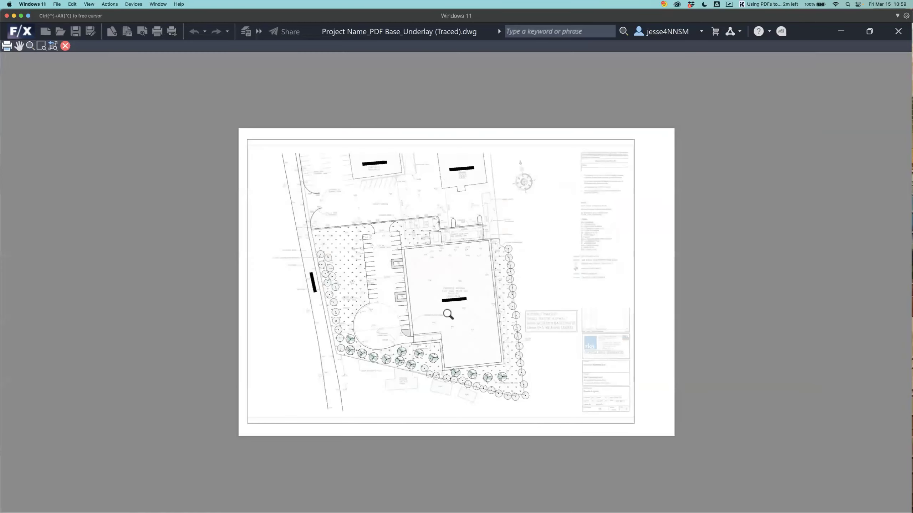
{"action": "key", "text": "Escape"}
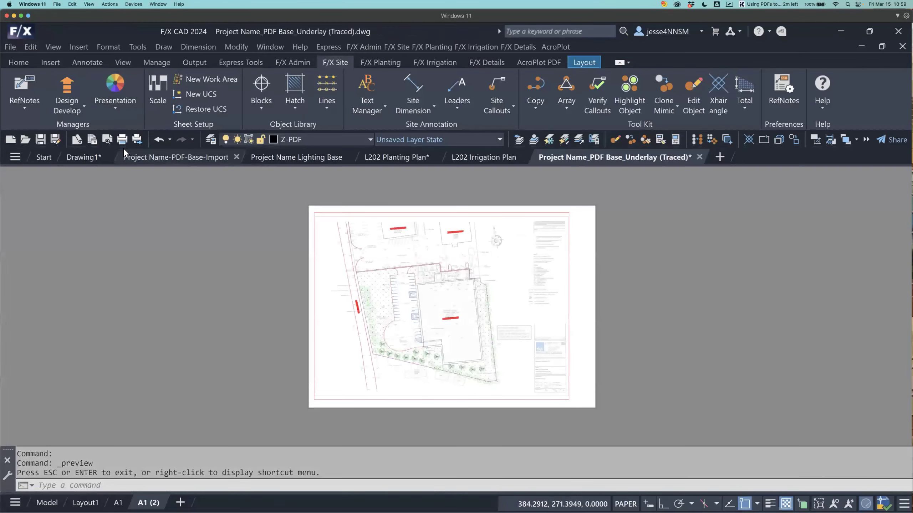
- Check the Plot transparency option in the plot settings of the A1 (2) layout without plotting
{"action": "key", "text": "ctrl+p"}
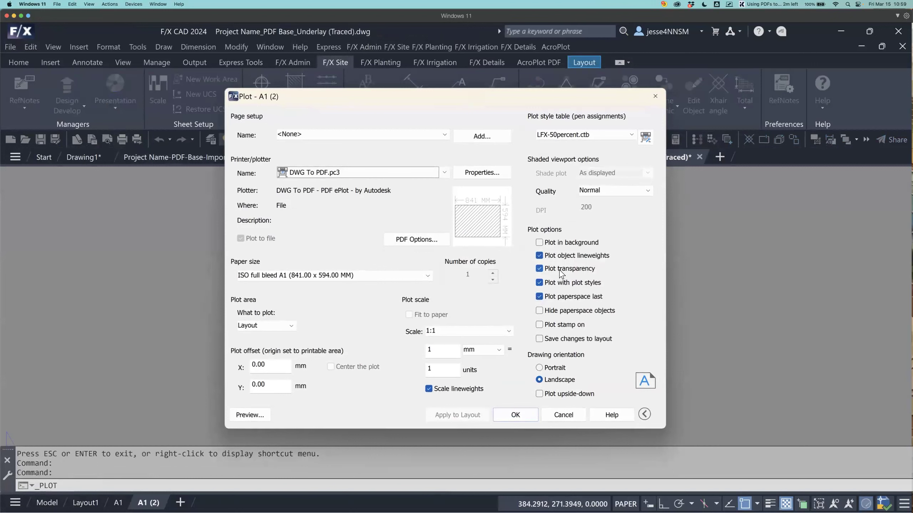
{"action": "mouse_move", "coordinate": [561, 273]}
{"action": "left_click", "coordinate": [572, 416]}
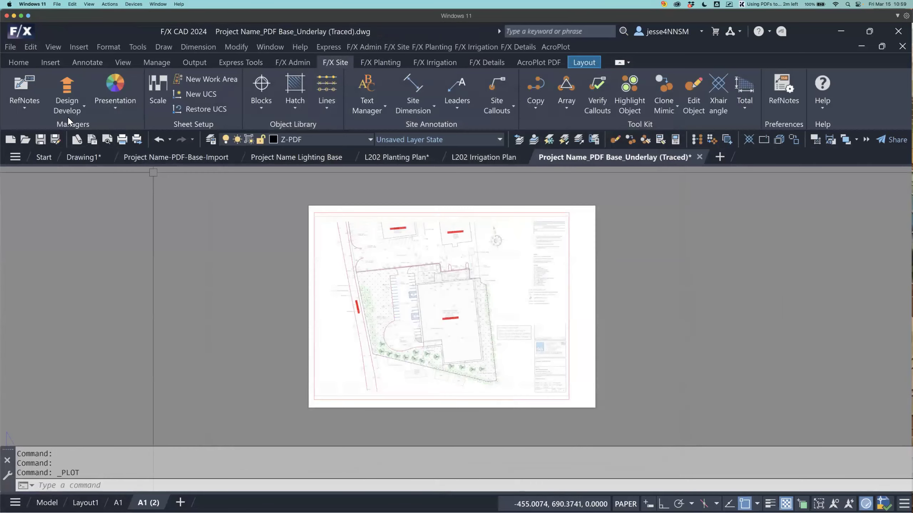
- Preview the A1 (2) plot once more to inspect the underlay's transparency, and return to model space
{"action": "left_click", "coordinate": [107, 139]}
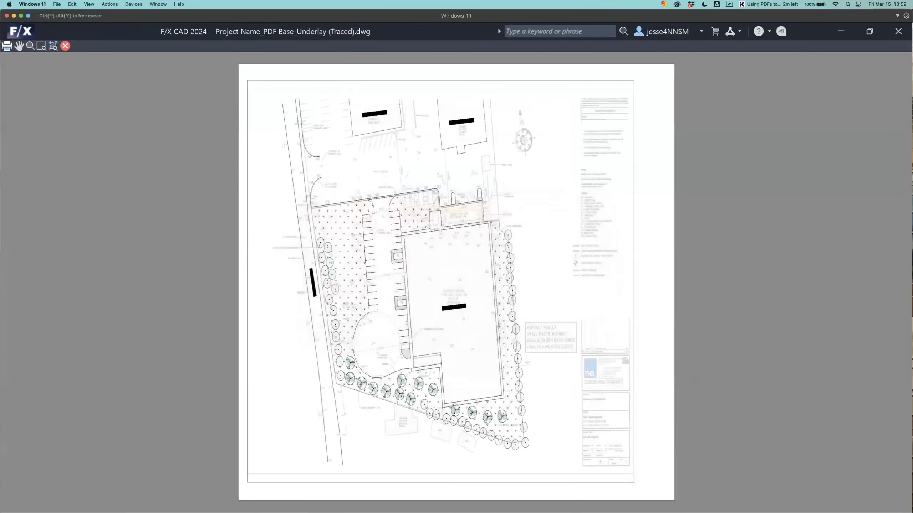
{"action": "scroll", "coordinate": [483, 279], "scroll_direction": "up", "scroll_amount": 2}
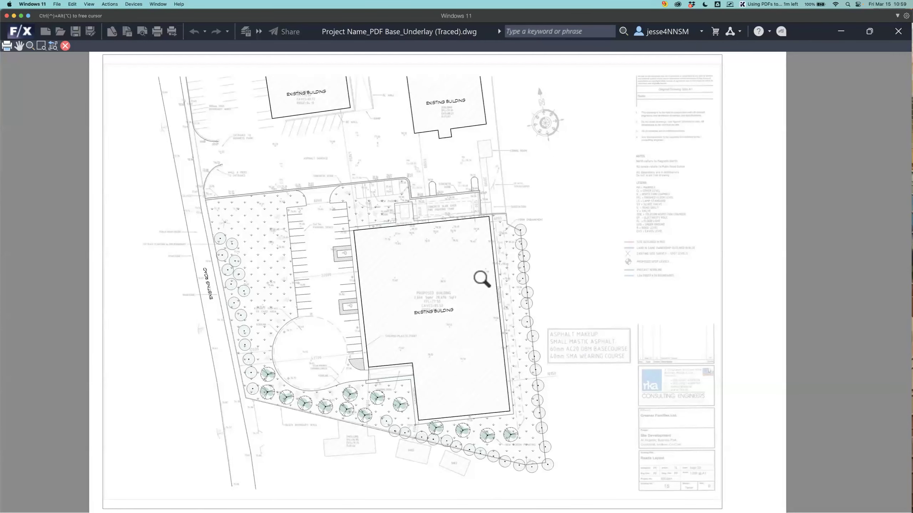
{"action": "key", "text": "Escape"}
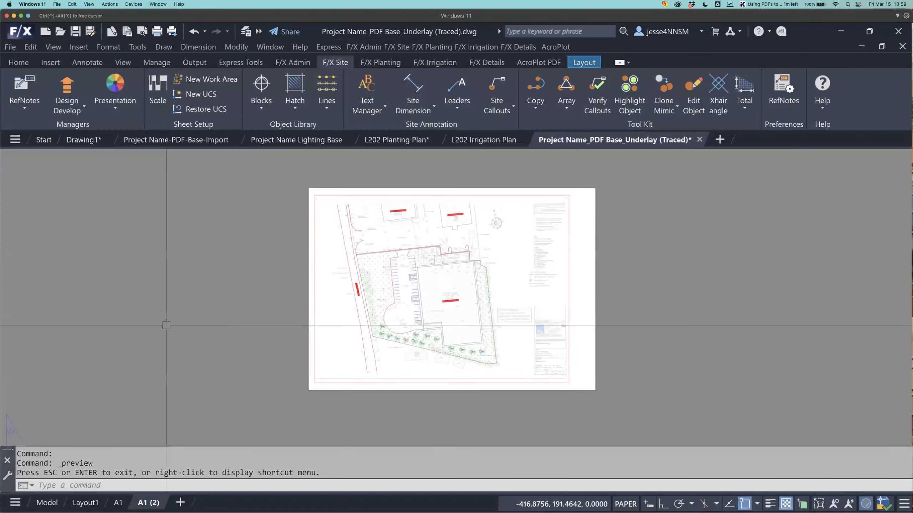
{"action": "left_click", "coordinate": [52, 501]}
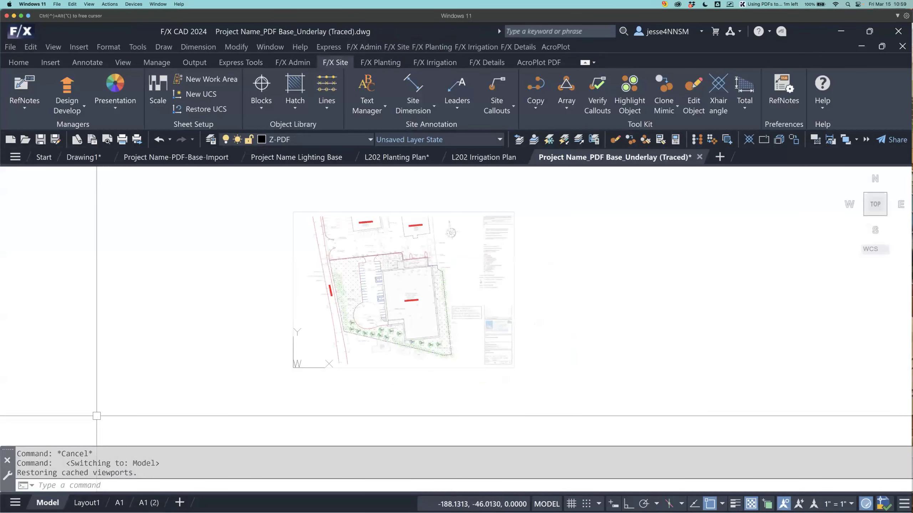